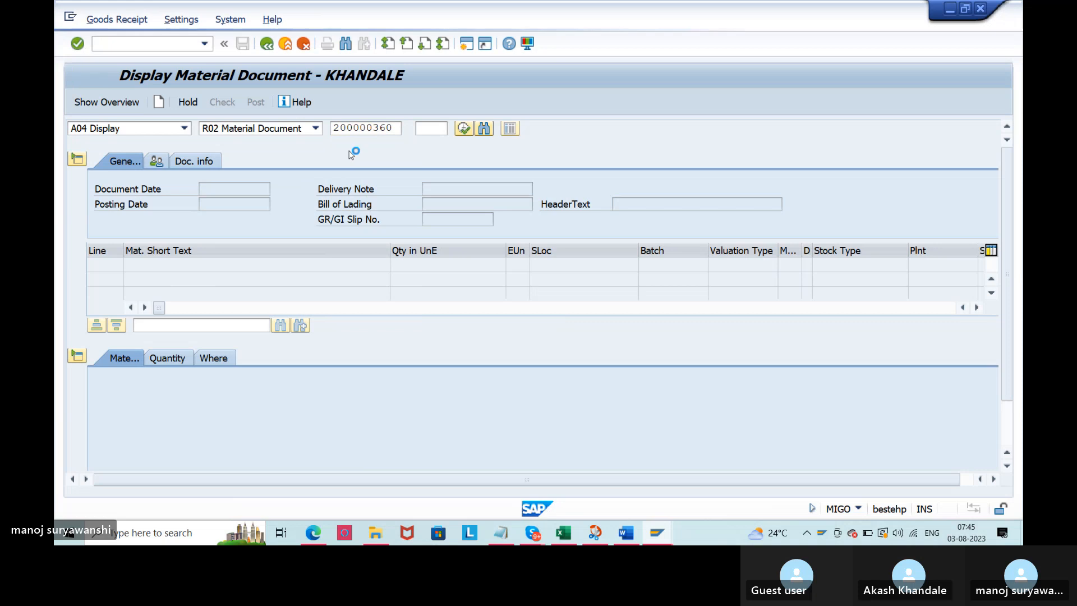
# Step: Open the accounting document linked to the displayed material document and check its document number
pyautogui.click(188, 162)
pyautogui.click(610, 189)
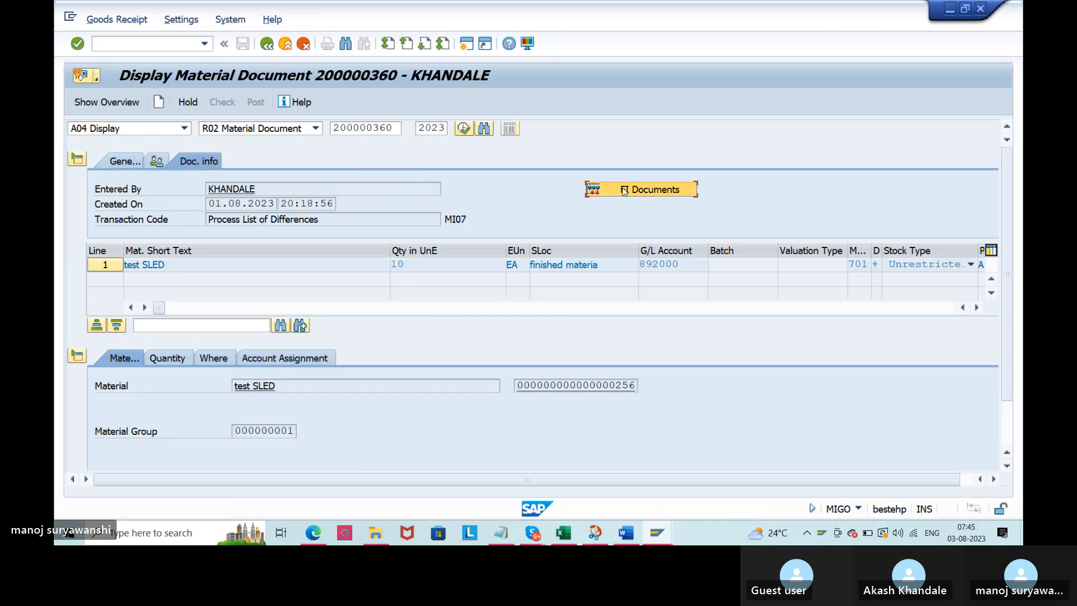
pyautogui.doubleClick(157, 195)
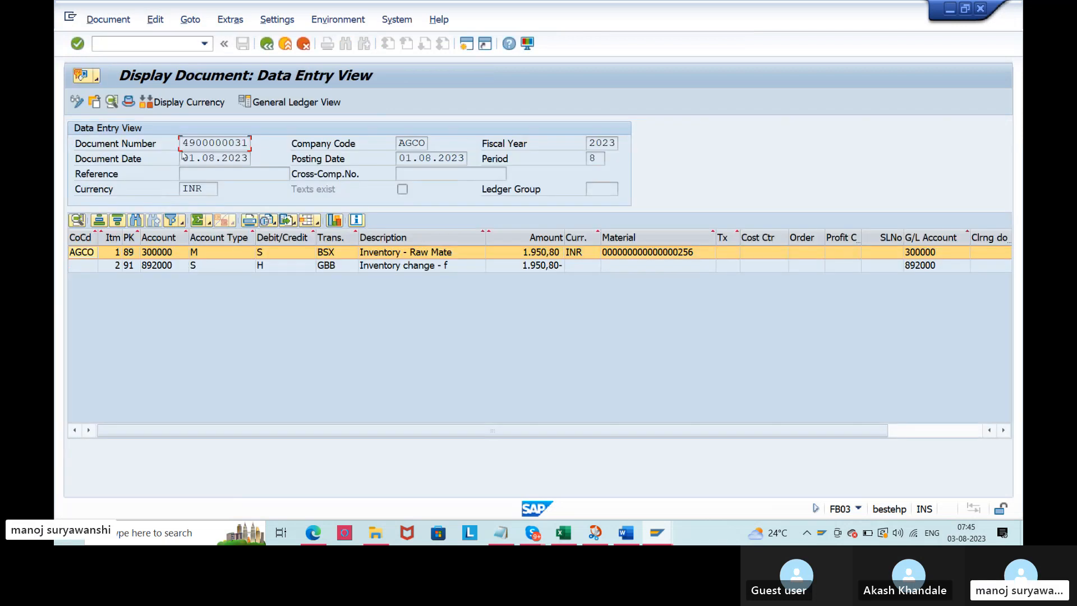
pyautogui.moveTo(181, 142); pyautogui.dragTo(249, 133)
pyautogui.click(248, 145)
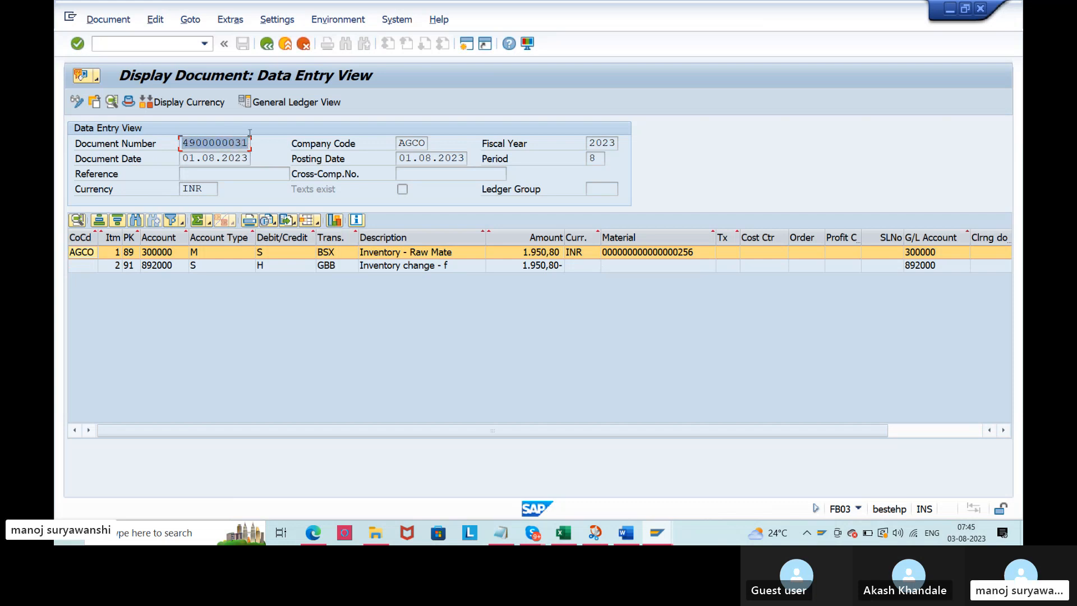
pyautogui.click(250, 134)
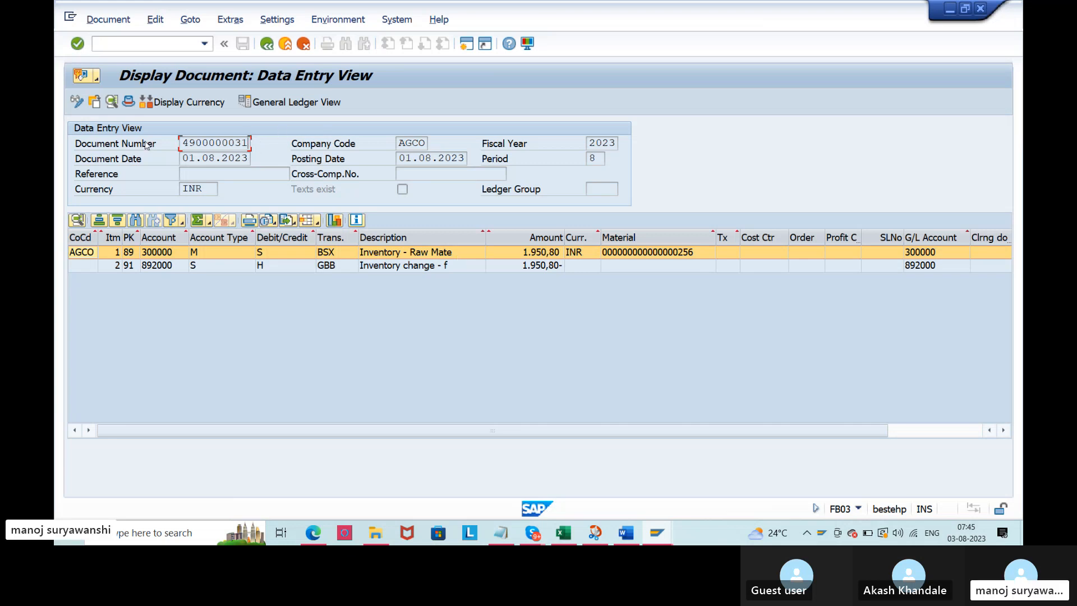
# Step: Display the accounting document's header and check its document type
pyautogui.click(194, 103)
pyautogui.press('F5')
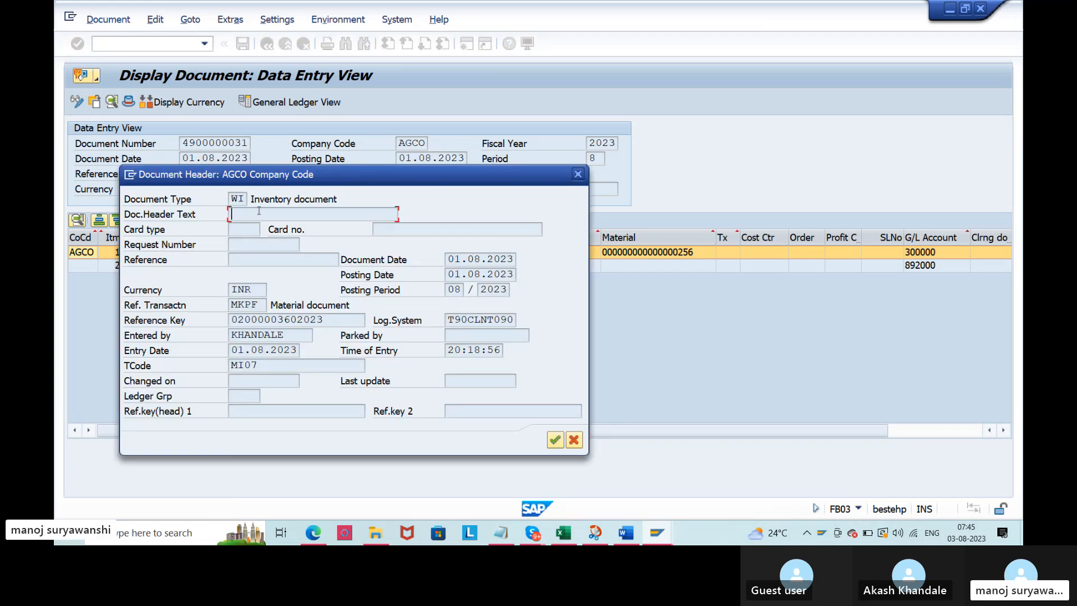
pyautogui.click(235, 198)
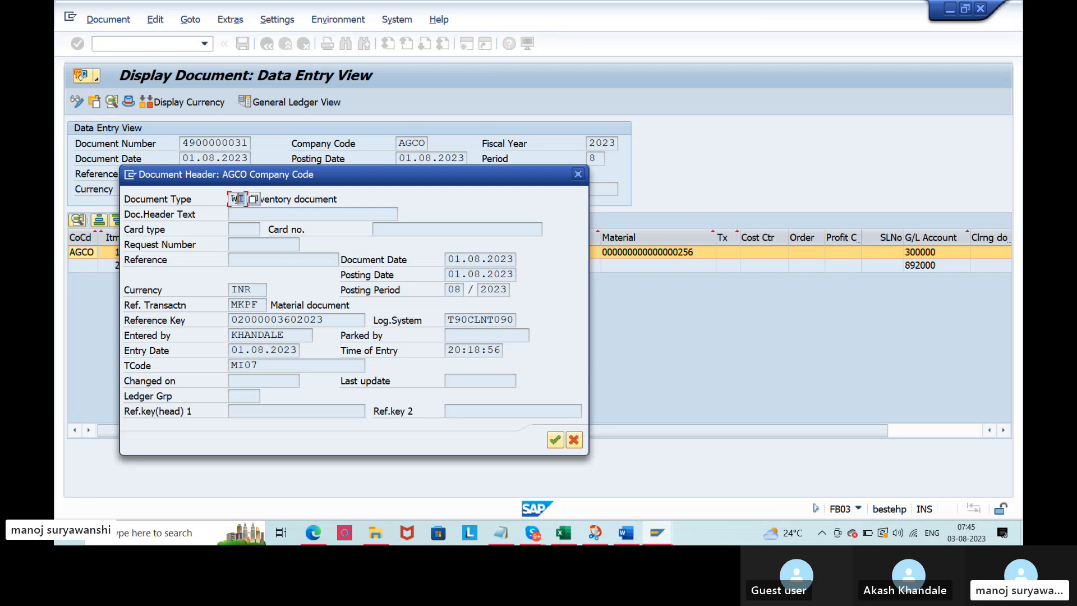
# Step: Review the Number Assignment for Accounting Documents figure in Word, return to SAP and close the document header
pyautogui.click(631, 542)
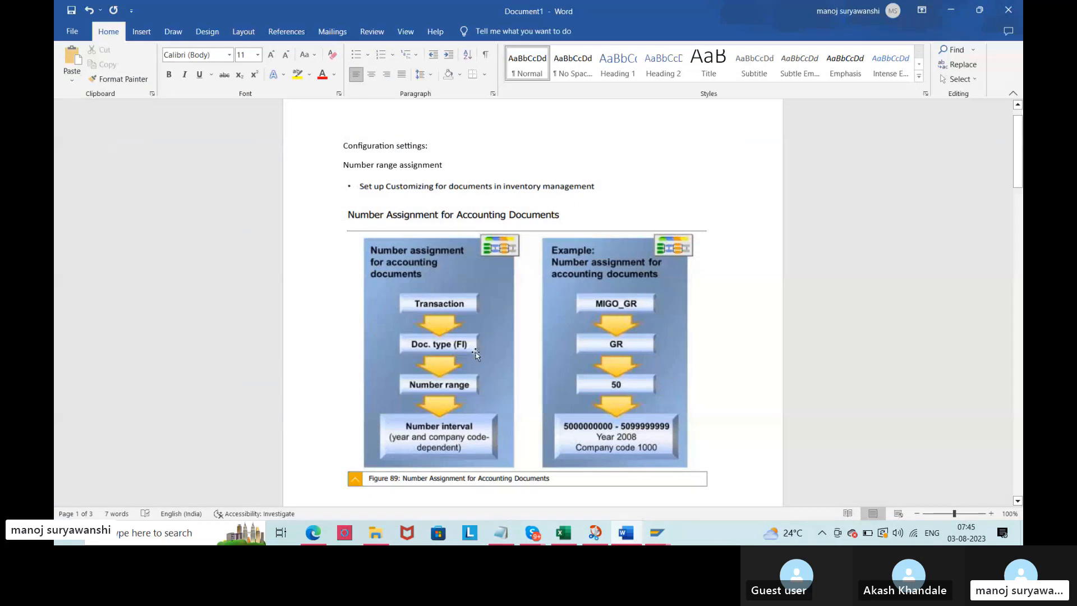
pyautogui.hotkey('alt', 'Tab')
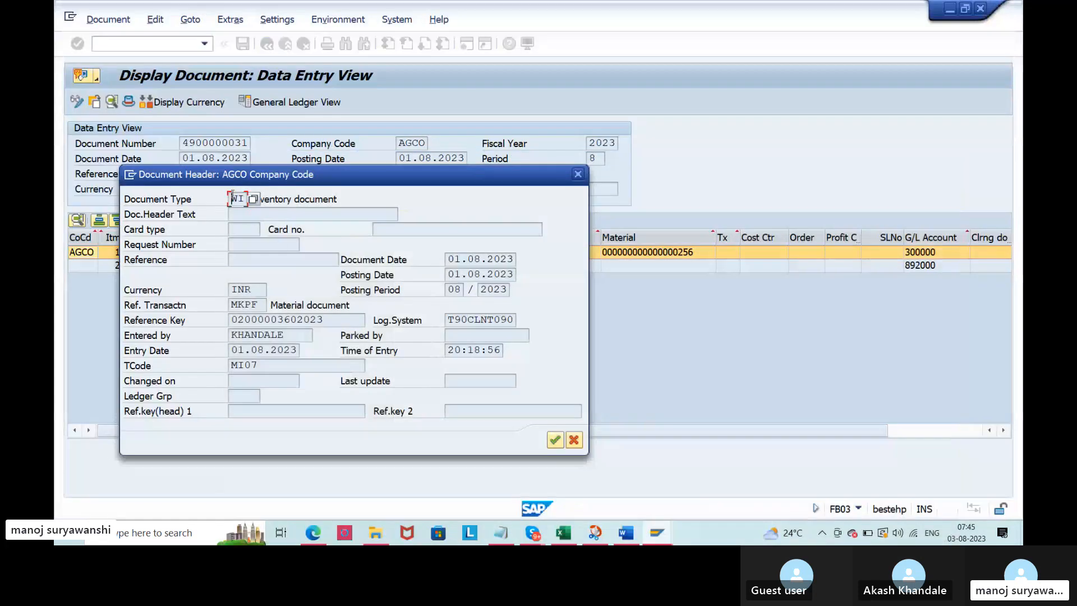
pyautogui.click(627, 534)
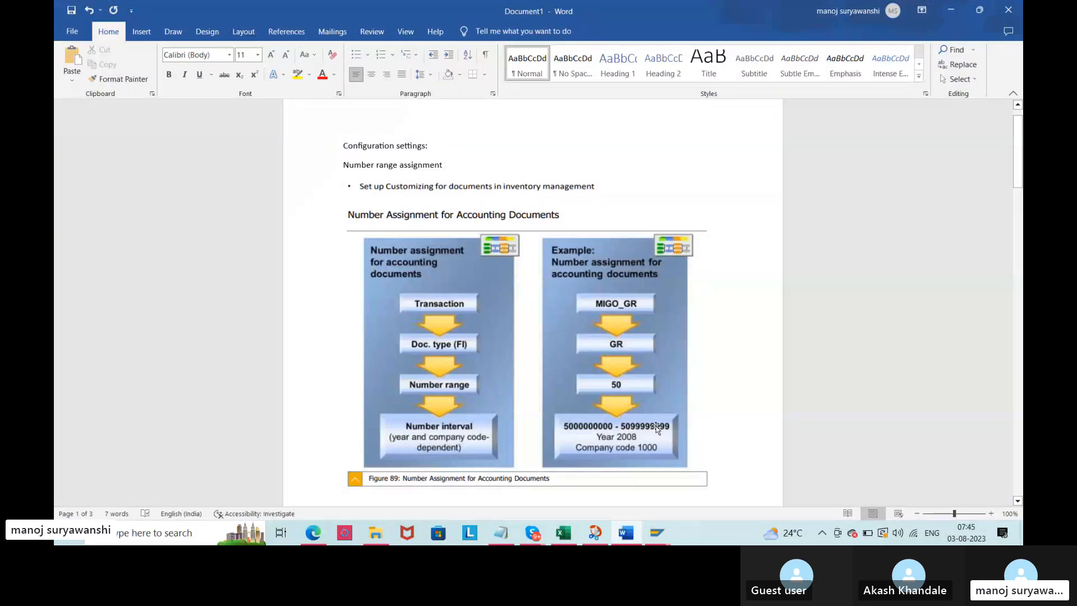
pyautogui.click(952, 10)
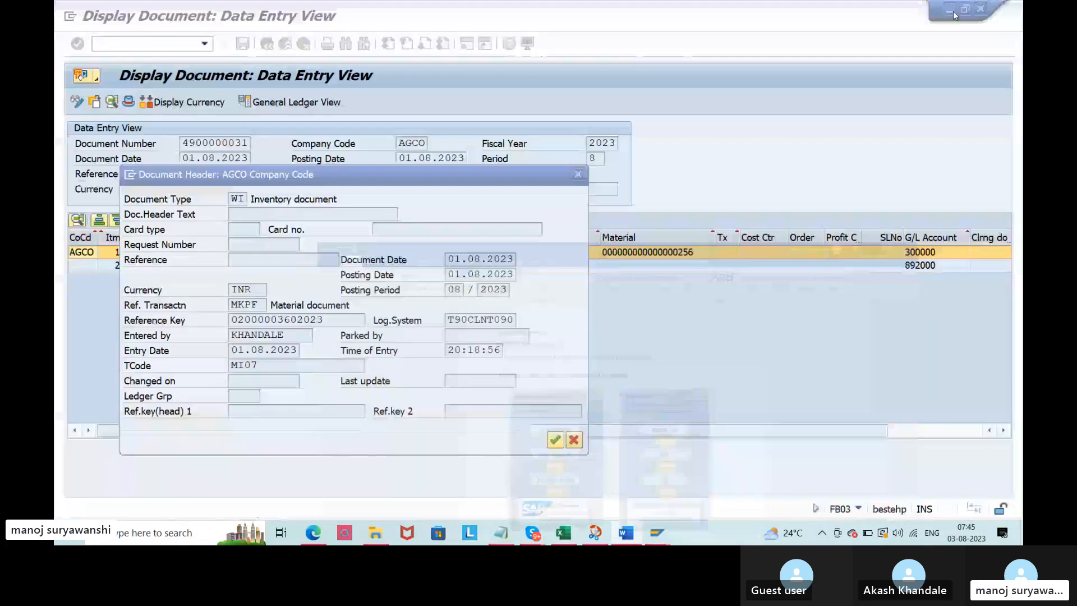
pyautogui.click(578, 175)
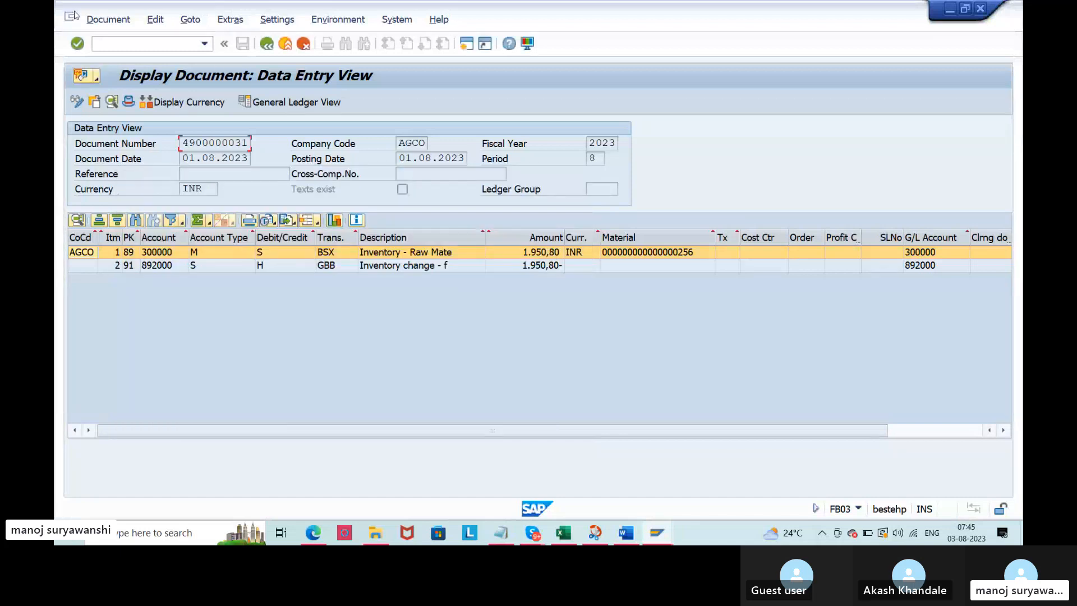
# Step: Open a new GUI window, start transaction SPRO and display the SAP Reference IMG
pyautogui.click(71, 17)
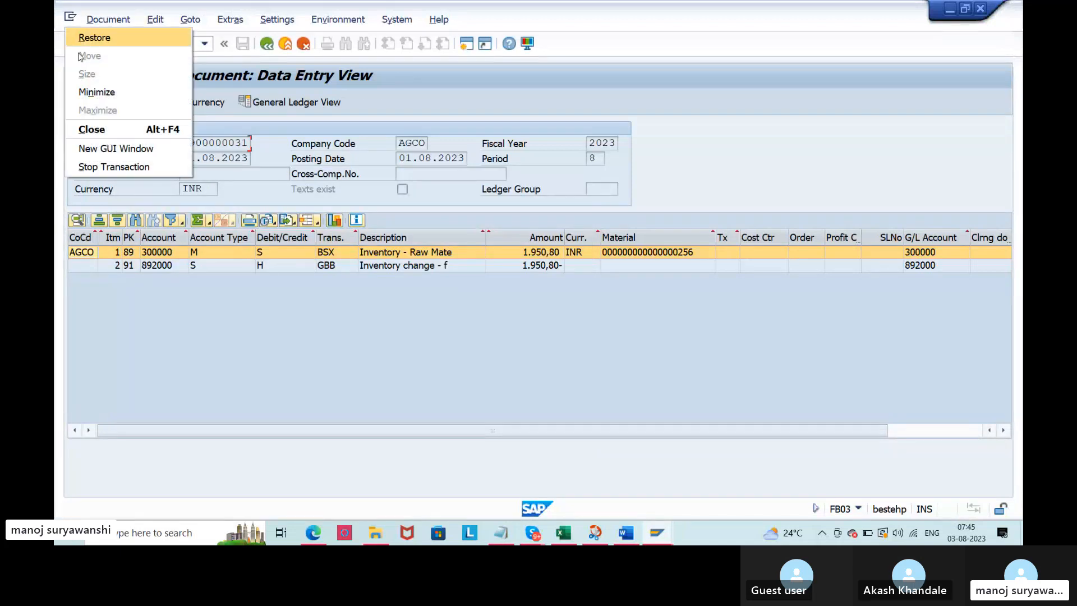
pyautogui.click(117, 149)
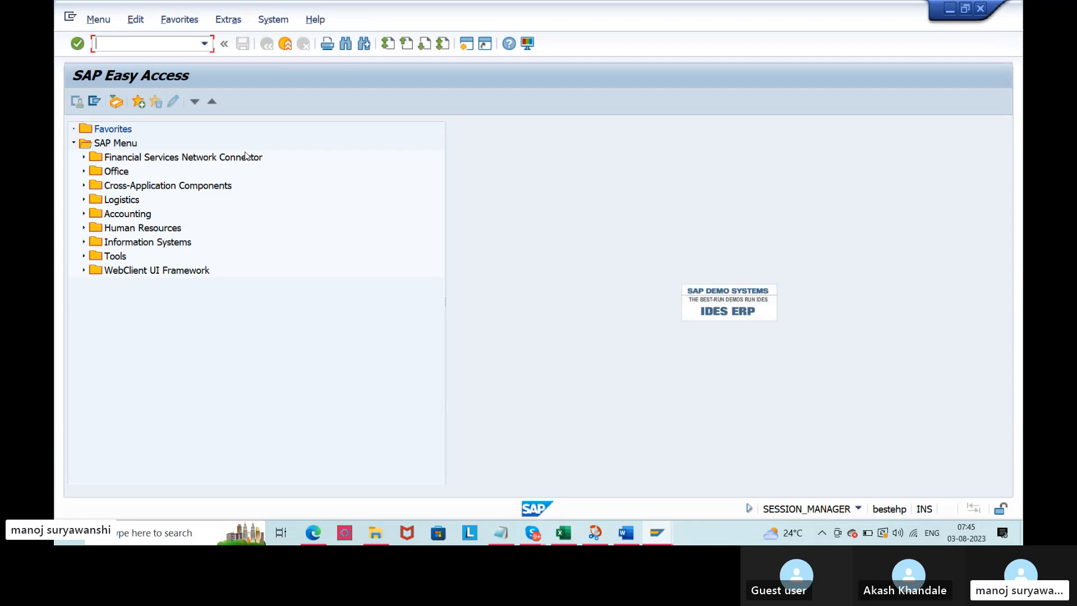
pyautogui.write('spro')
pyautogui.press('Return')
pyautogui.click(76, 101)
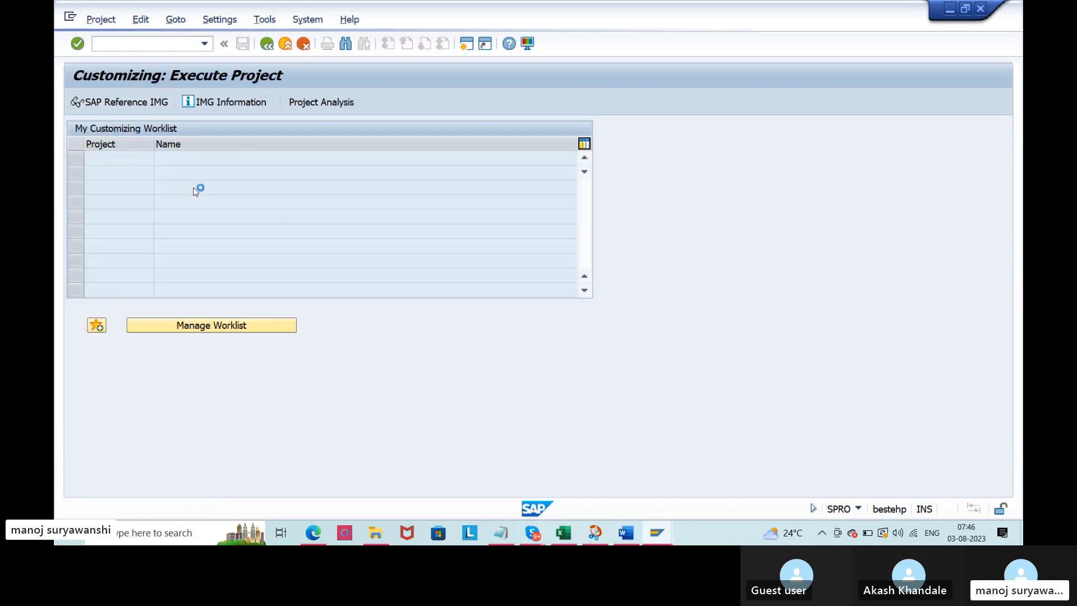
# Step: Expand Materials Management and its Inventory Management and Physical Inventory node in the IMG structure
pyautogui.scroll(-5, 209, 351)
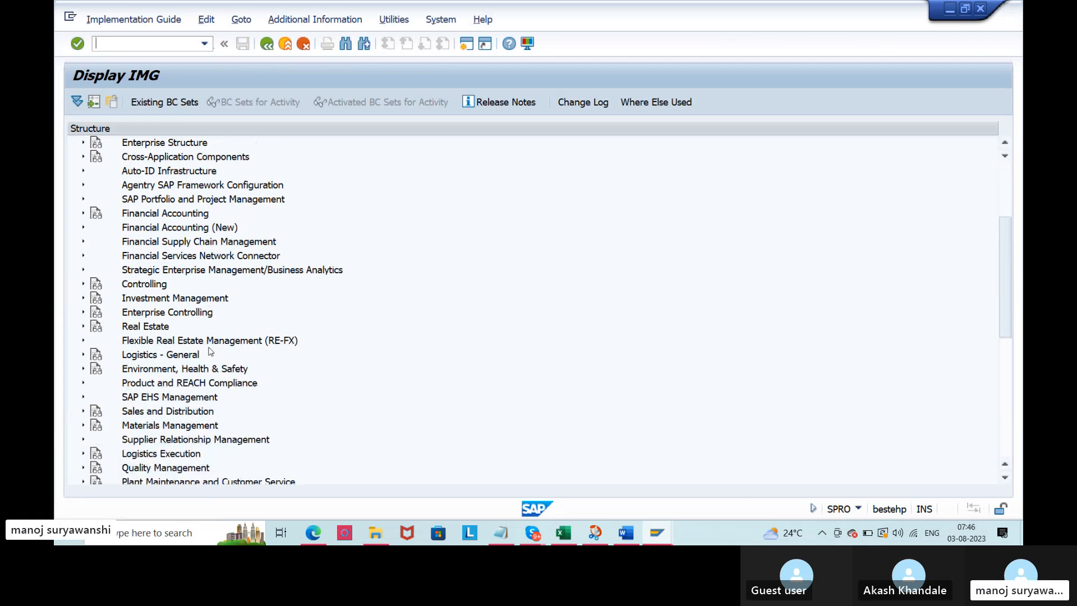
pyautogui.scroll(-1, 247, 357)
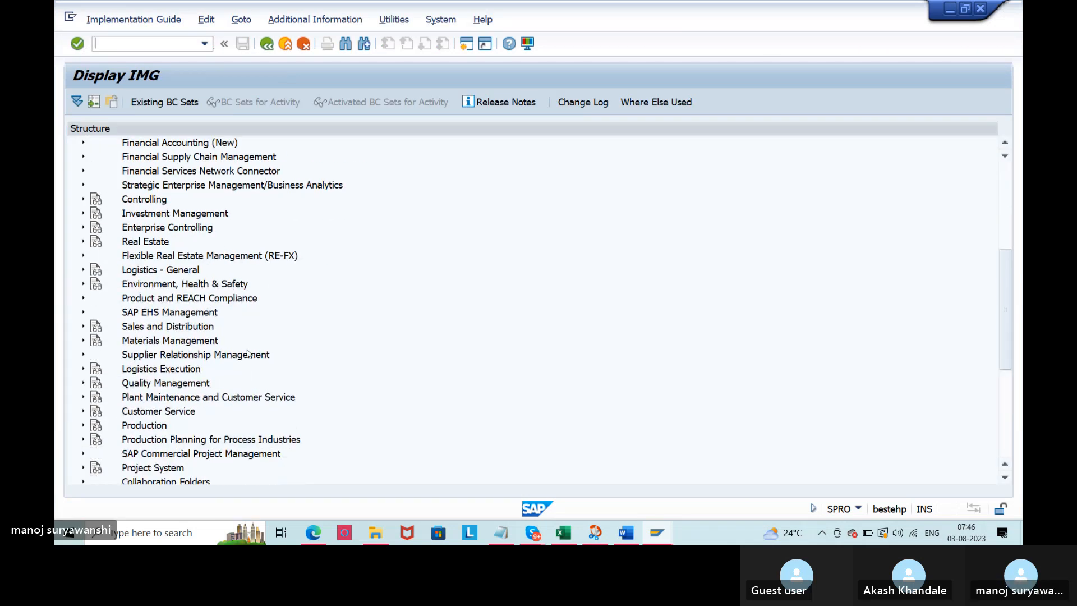
pyautogui.click(83, 340)
pyautogui.scroll(-2, 334, 337)
pyautogui.scroll(-1, 333, 337)
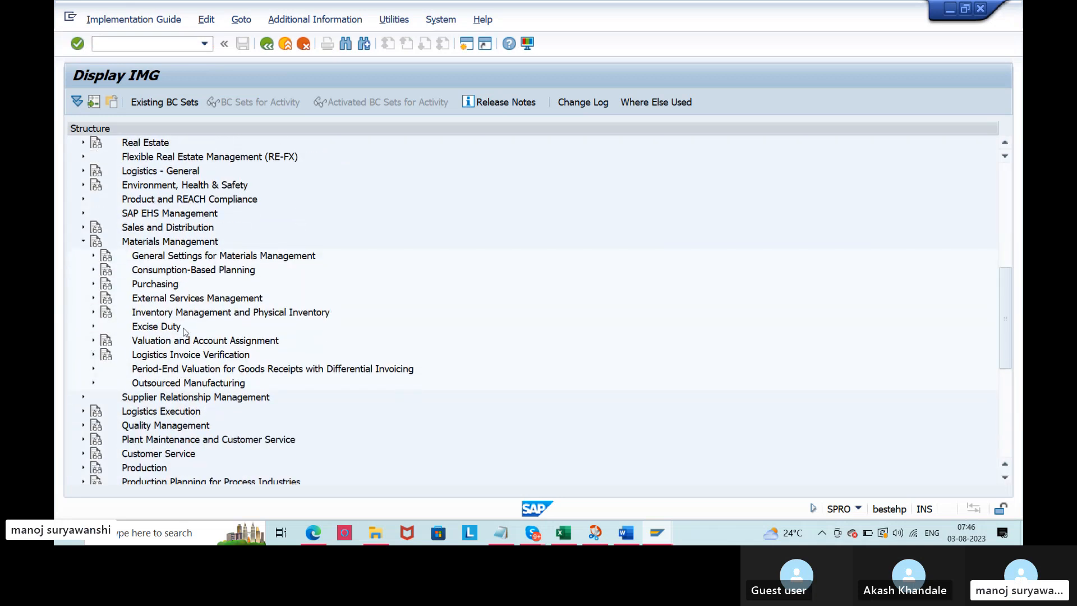
pyautogui.click(93, 313)
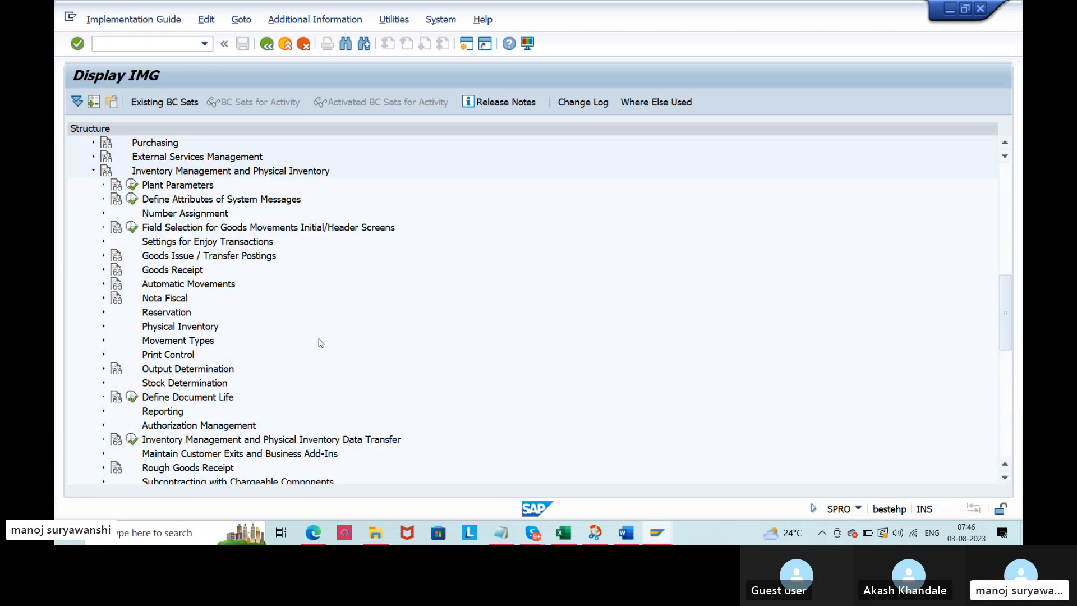
# Step: Expand Number Assignment and execute the activity Define Number Assignment for Accounting Documents
pyautogui.click(169, 214)
pyautogui.click(102, 213)
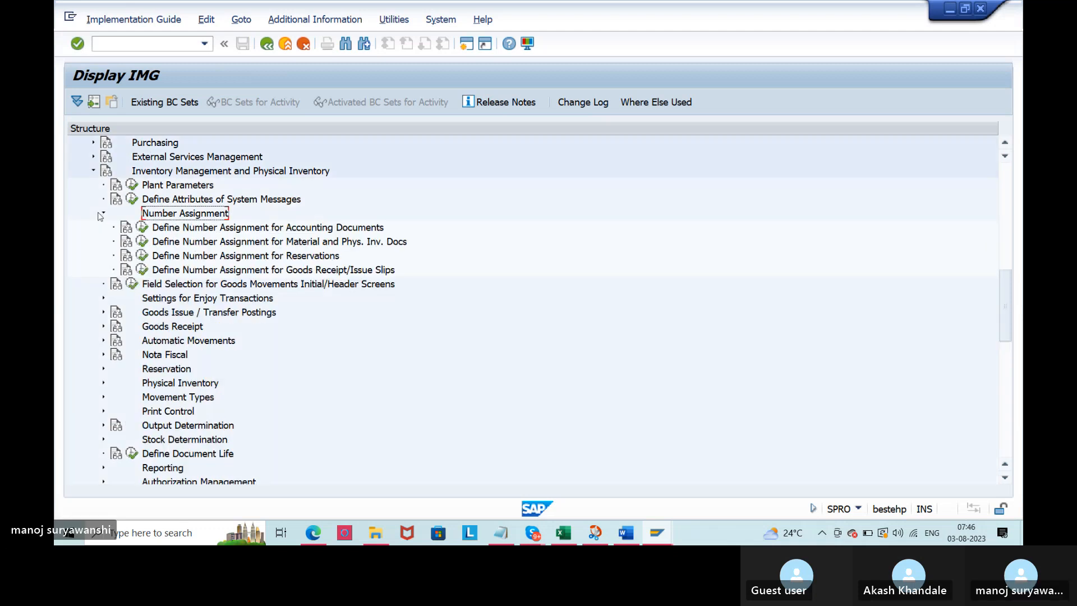
pyautogui.click(280, 230)
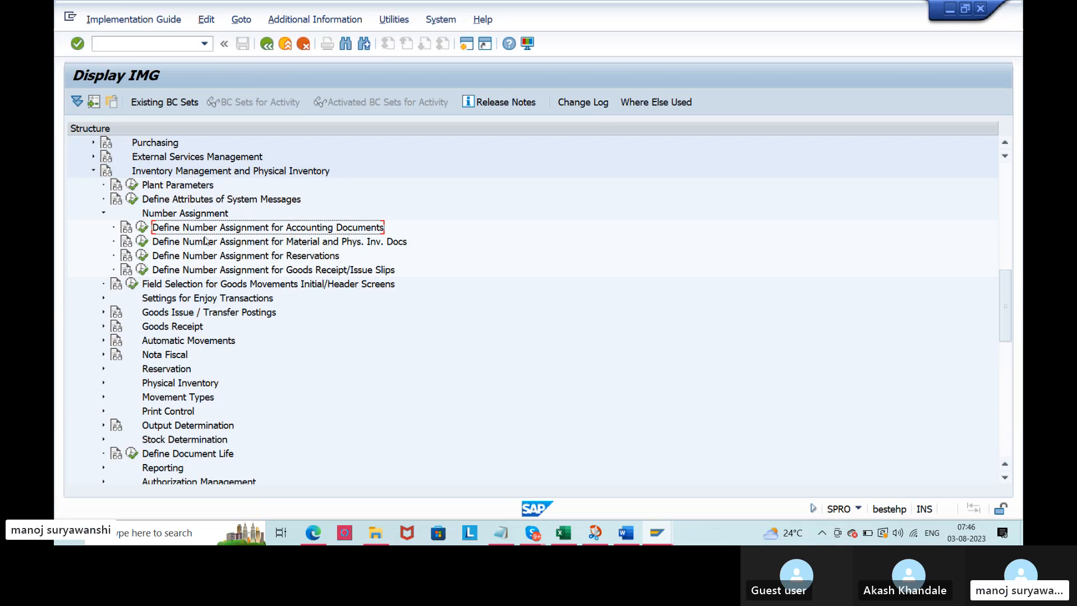
pyautogui.click(143, 227)
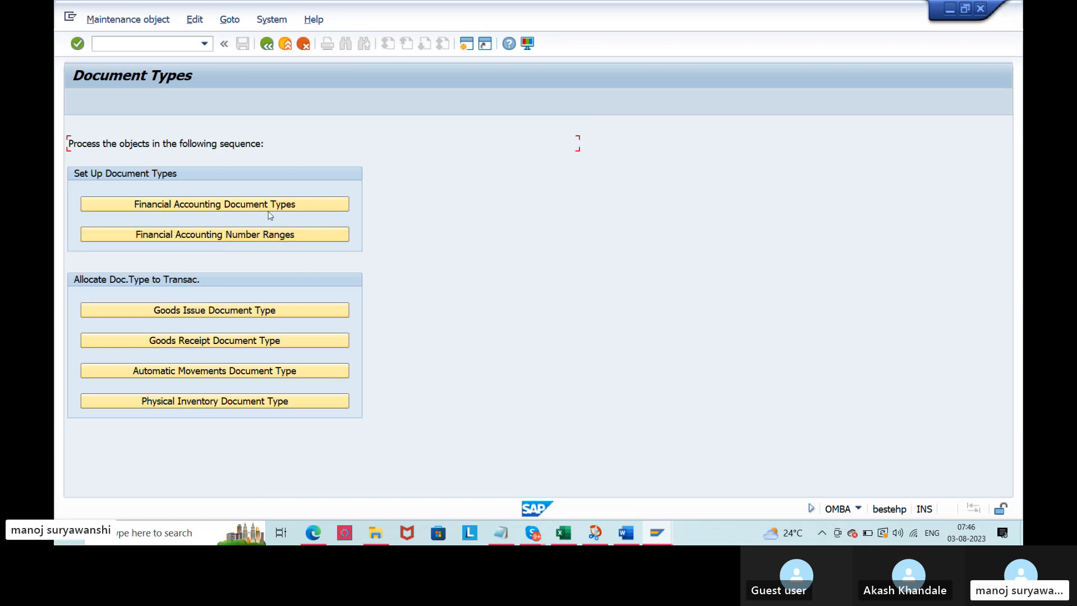
# Step: Open Financial Accounting Document Types and position the list at document type WI
pyautogui.click(178, 212)
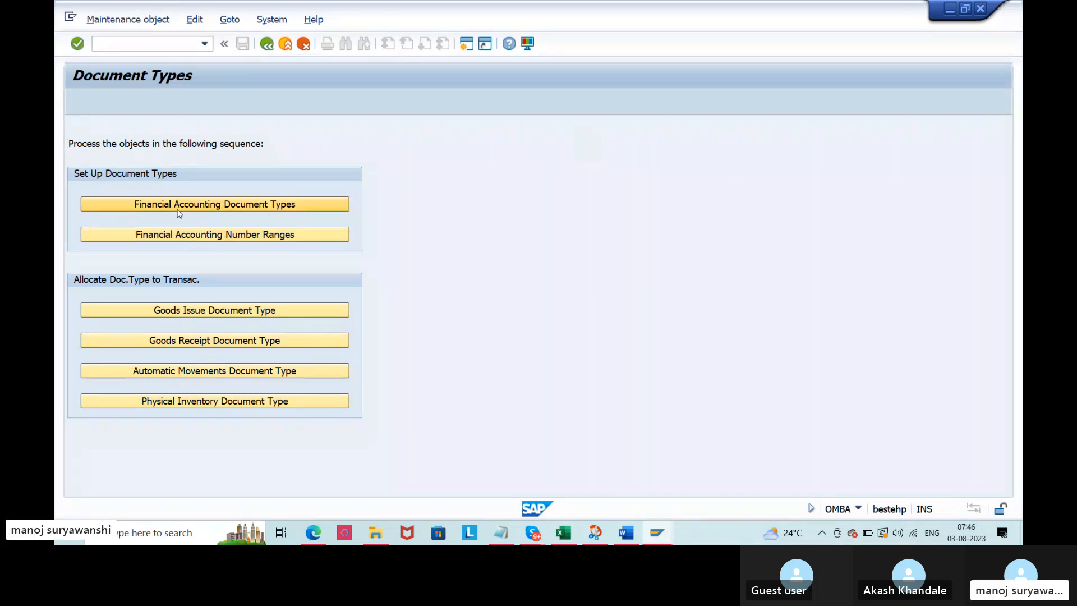
pyautogui.click(254, 476)
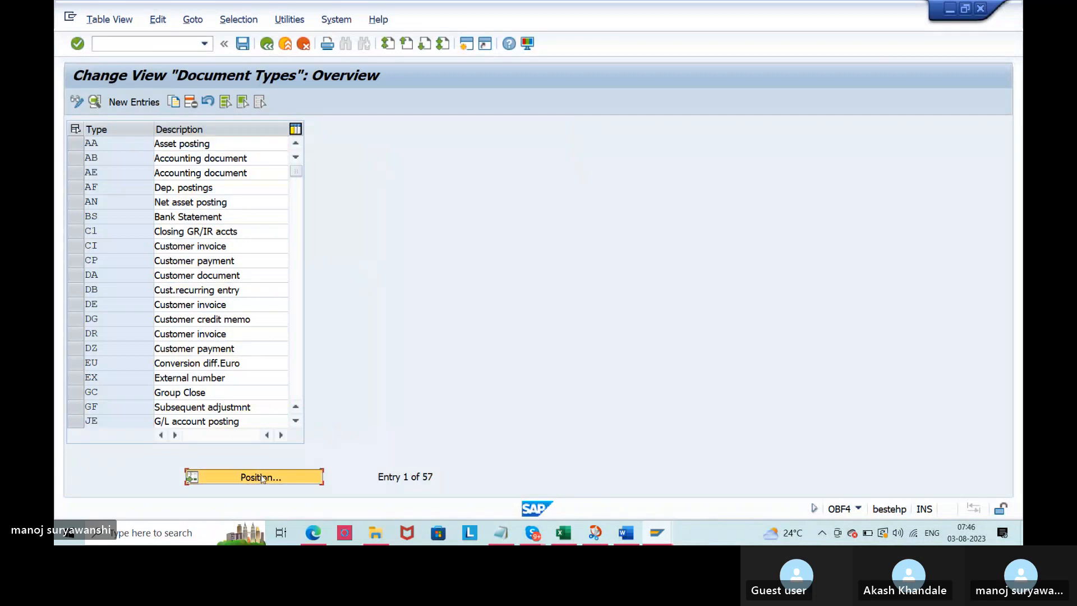
pyautogui.write('wi')
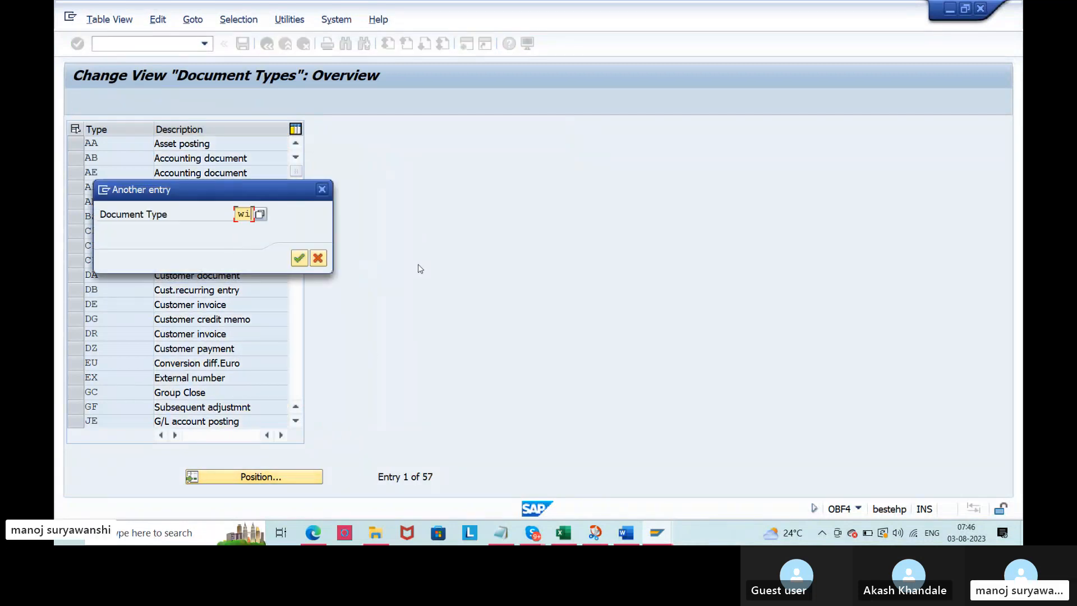
pyautogui.press('Return')
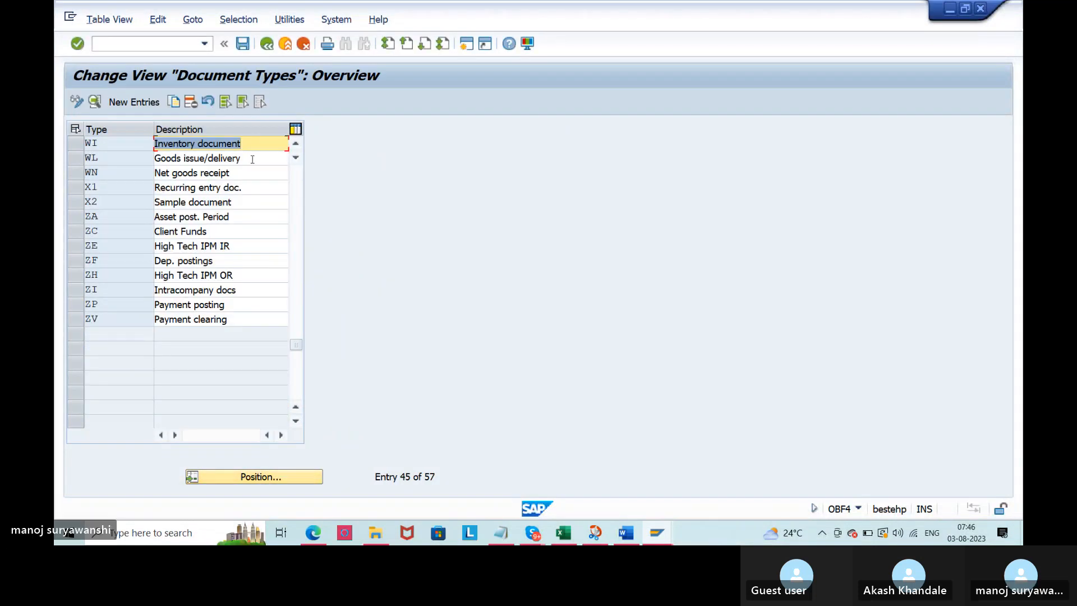
# Step: Open the details of document type WI and check its assigned number range
pyautogui.click(76, 144)
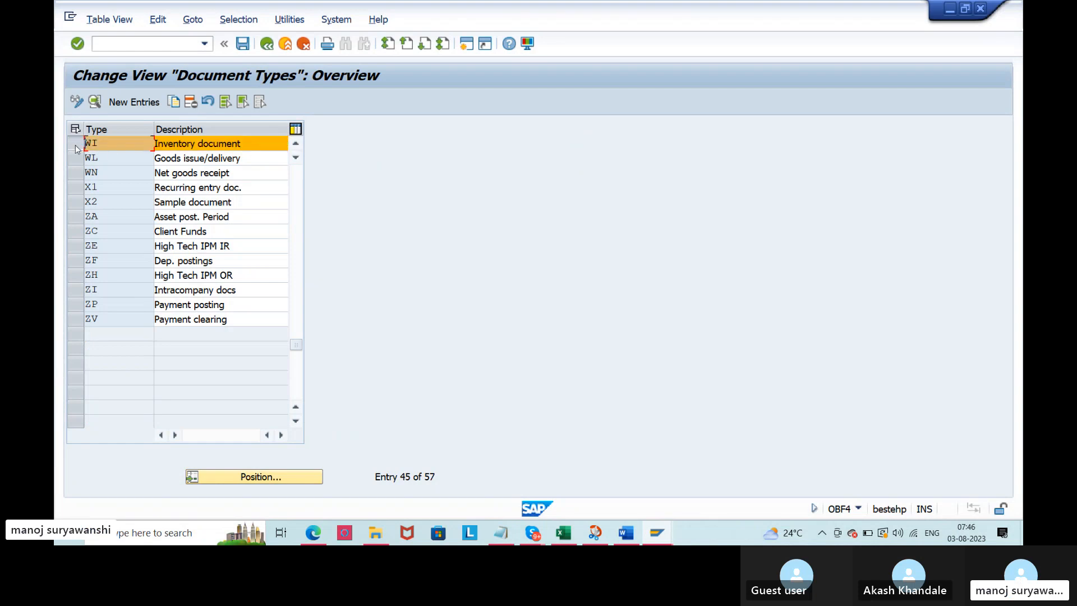
pyautogui.click(94, 101)
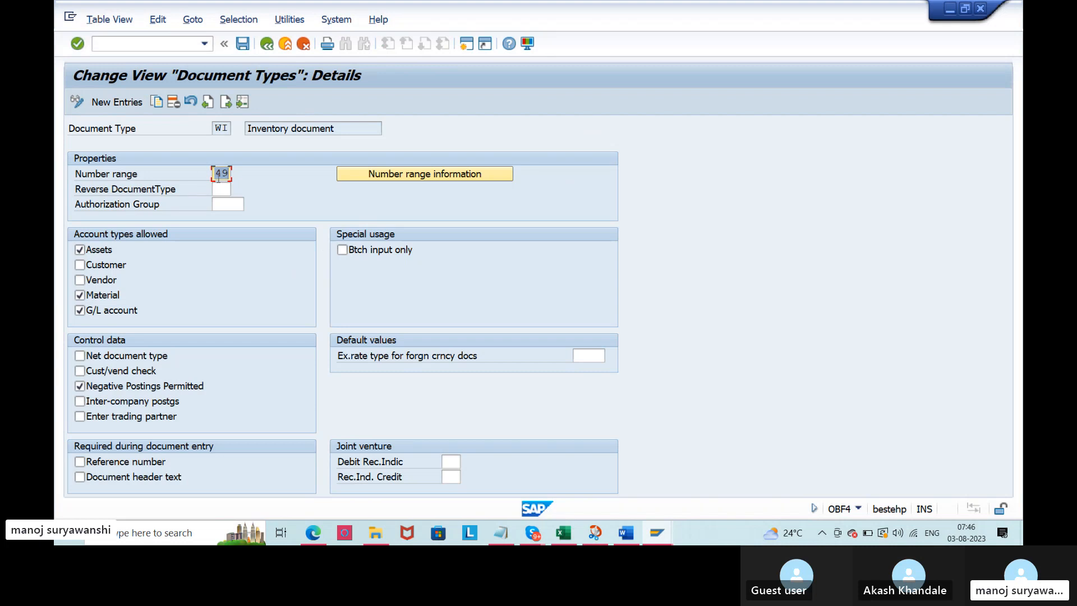
pyautogui.click(231, 176)
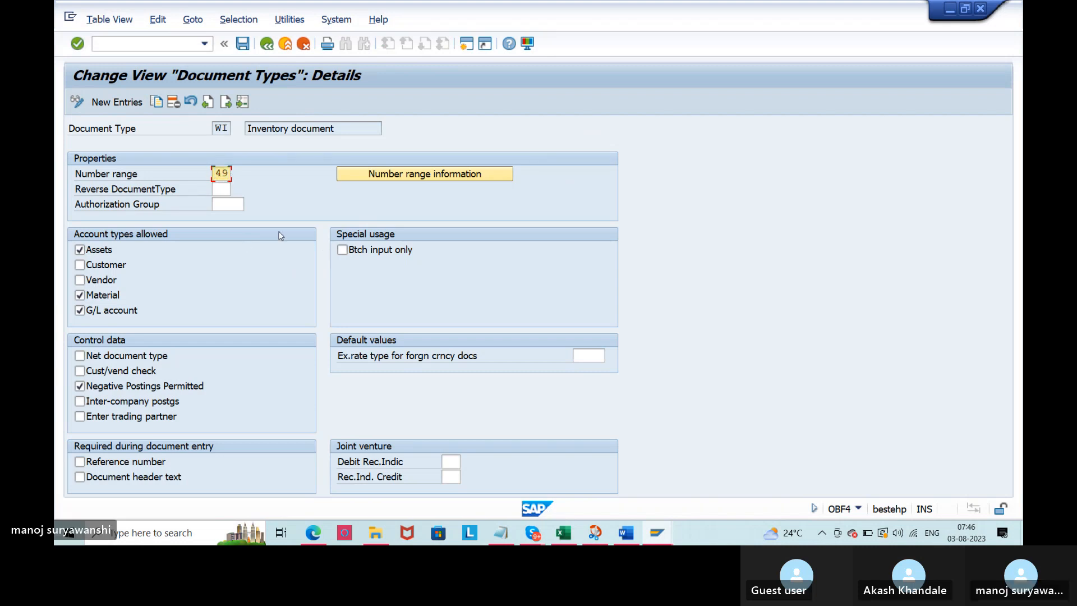
# Step: Open the number range information and display the intervals for company code AGCO
pyautogui.click(376, 178)
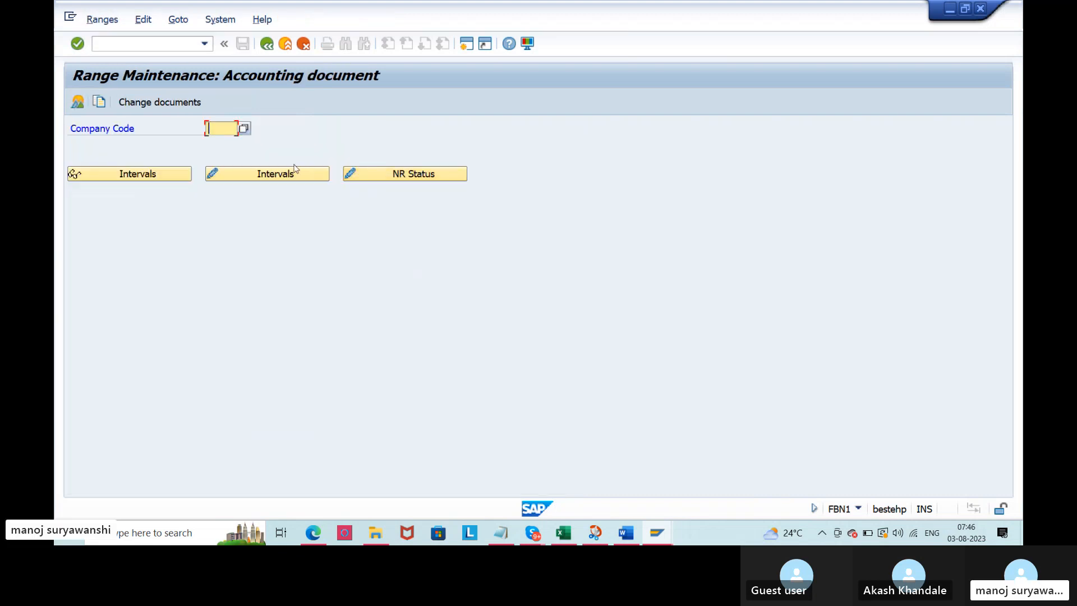
pyautogui.write('agco')
pyautogui.press('Return')
pyautogui.click(127, 177)
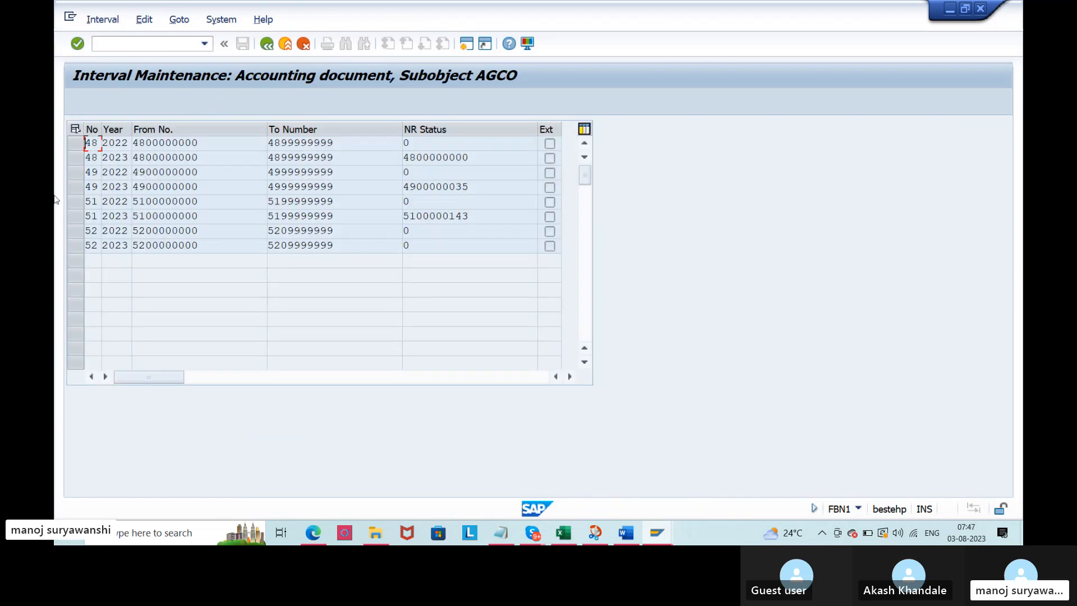
# Step: Examine the start number and NR status of the 2023 interval 49, comparing the status with the accounting document's number
pyautogui.click(125, 186)
pyautogui.moveTo(249, 193); pyautogui.dragTo(134, 198)
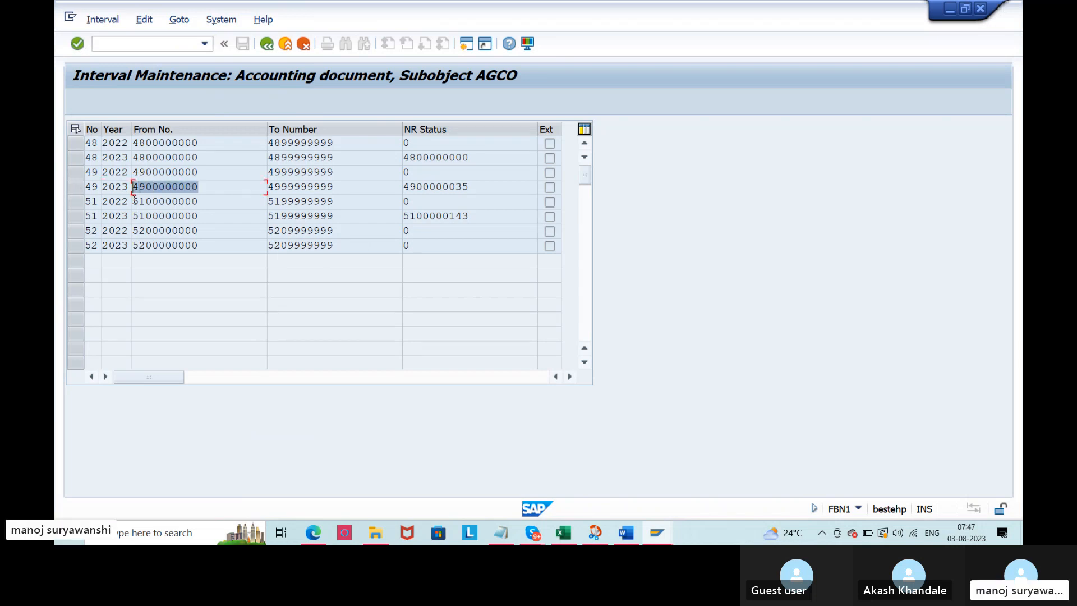
pyautogui.moveTo(493, 189); pyautogui.dragTo(401, 194)
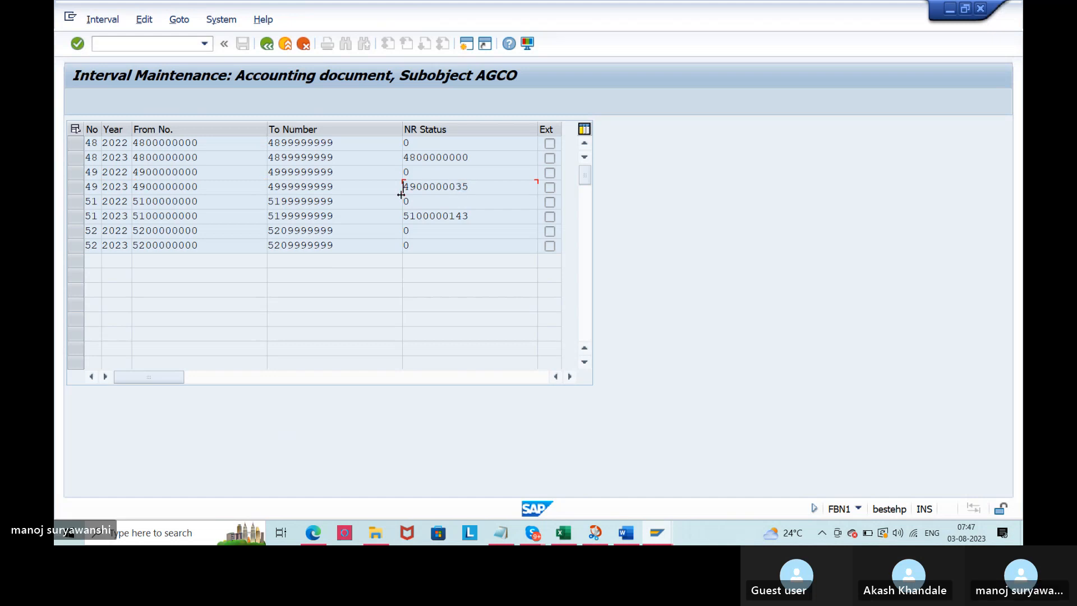
pyautogui.hotkey('alt', 'Tab')
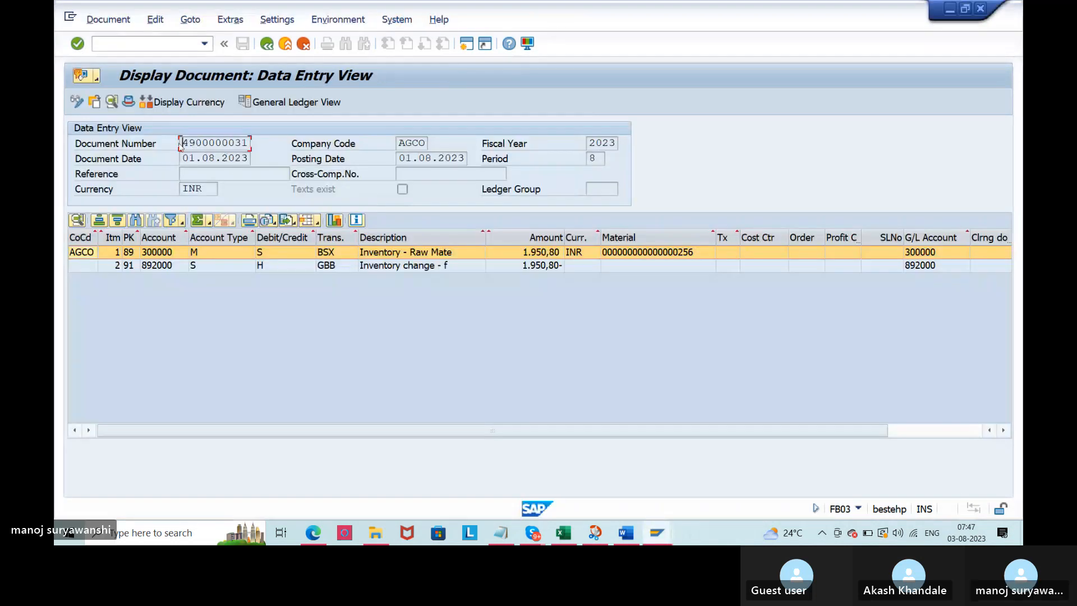
pyautogui.moveTo(180, 144); pyautogui.dragTo(249, 143)
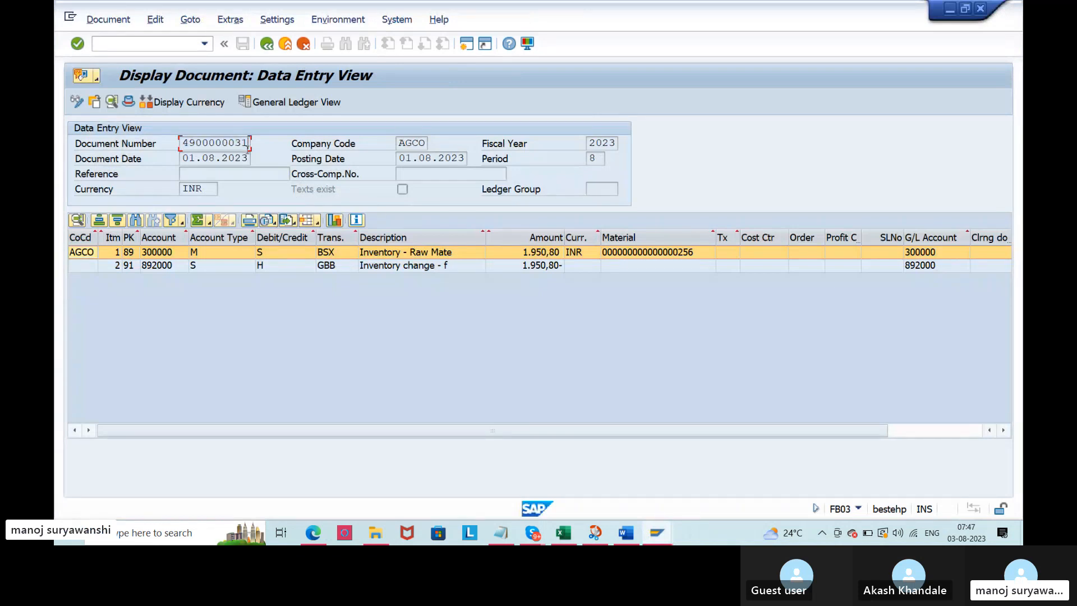
pyautogui.hotkey('alt', 'Tab')
pyautogui.moveTo(491, 189); pyautogui.dragTo(458, 192)
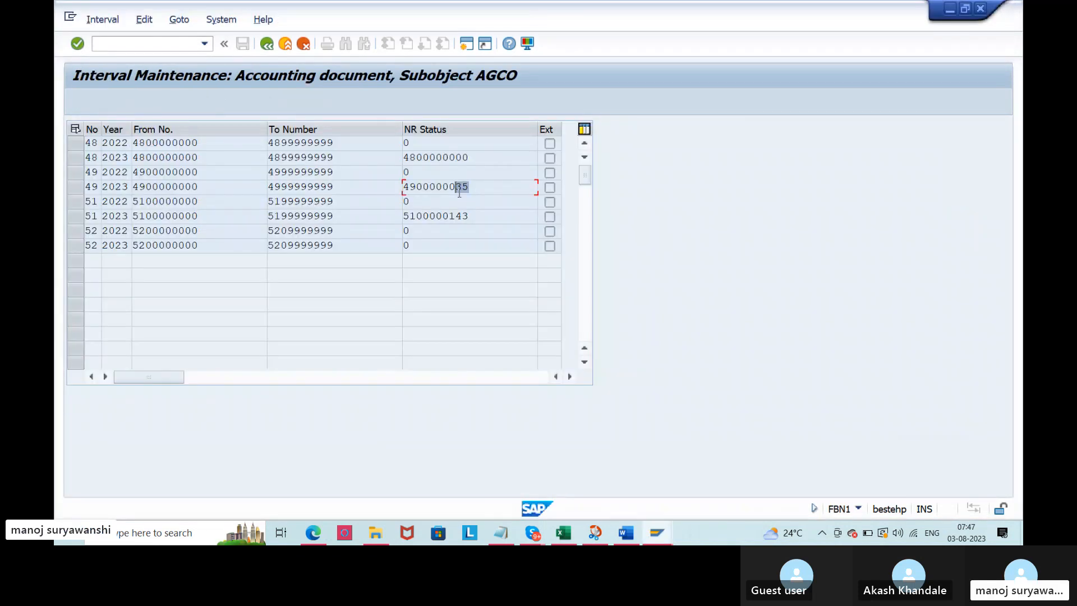
# Step: Examine the interval number, year, number limits and external setting of the 2023 interval 49 for company code AGCO
pyautogui.click(223, 190)
pyautogui.moveTo(131, 188); pyautogui.dragTo(104, 193)
pyautogui.click(103, 195)
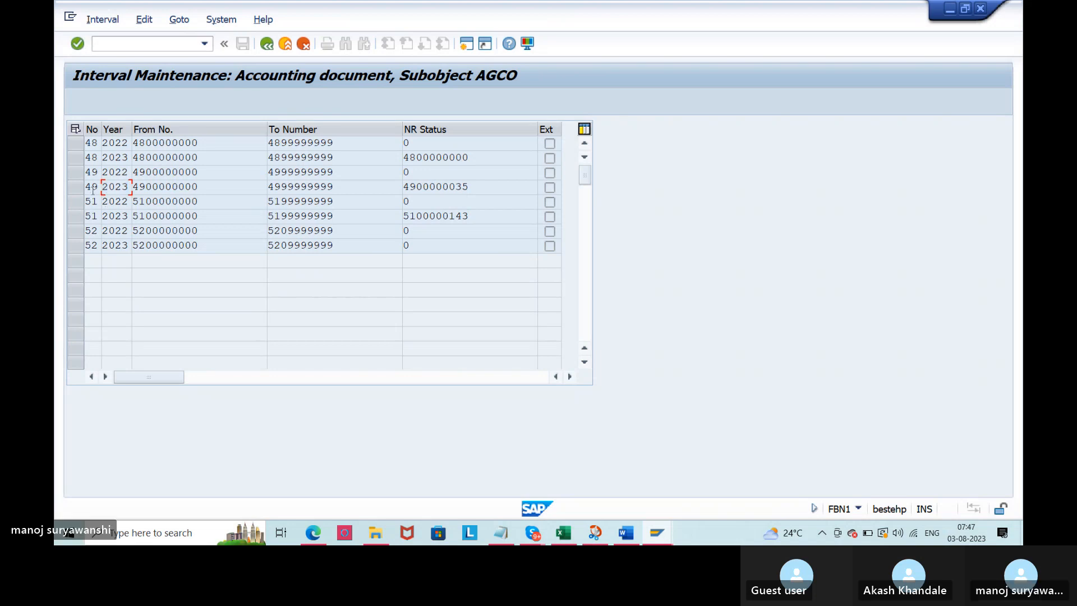
pyautogui.moveTo(99, 188); pyautogui.dragTo(95, 189)
pyautogui.moveTo(130, 188); pyautogui.dragTo(103, 192)
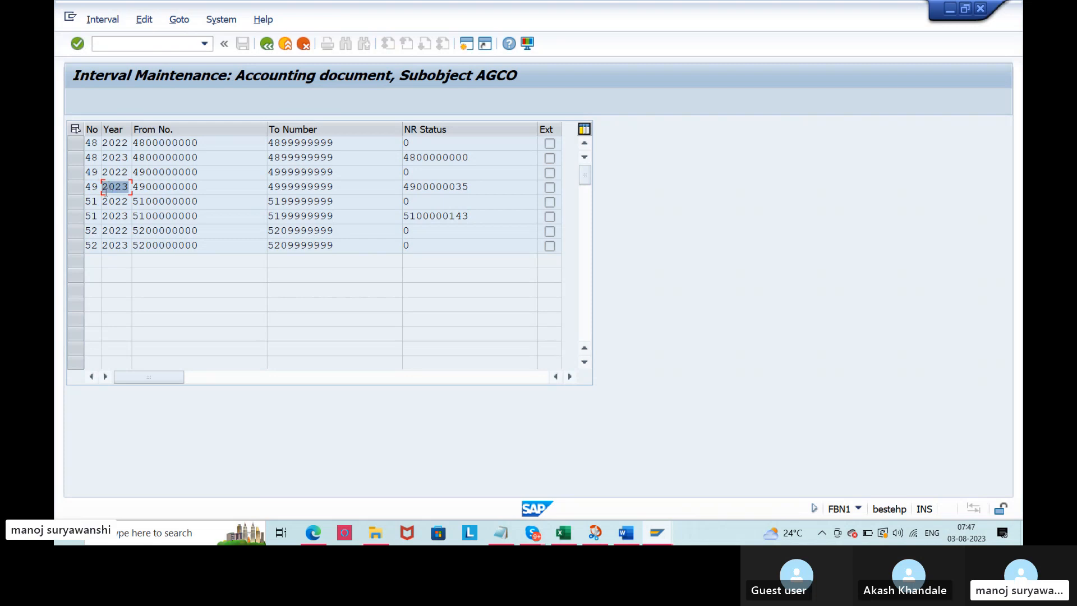
pyautogui.click(210, 186)
pyautogui.click(354, 192)
pyautogui.click(549, 189)
pyautogui.click(222, 190)
pyautogui.click(108, 188)
# Step: Leave AGCO's intervals and the details of document type WI to return to the document types overview
pyautogui.click(268, 45)
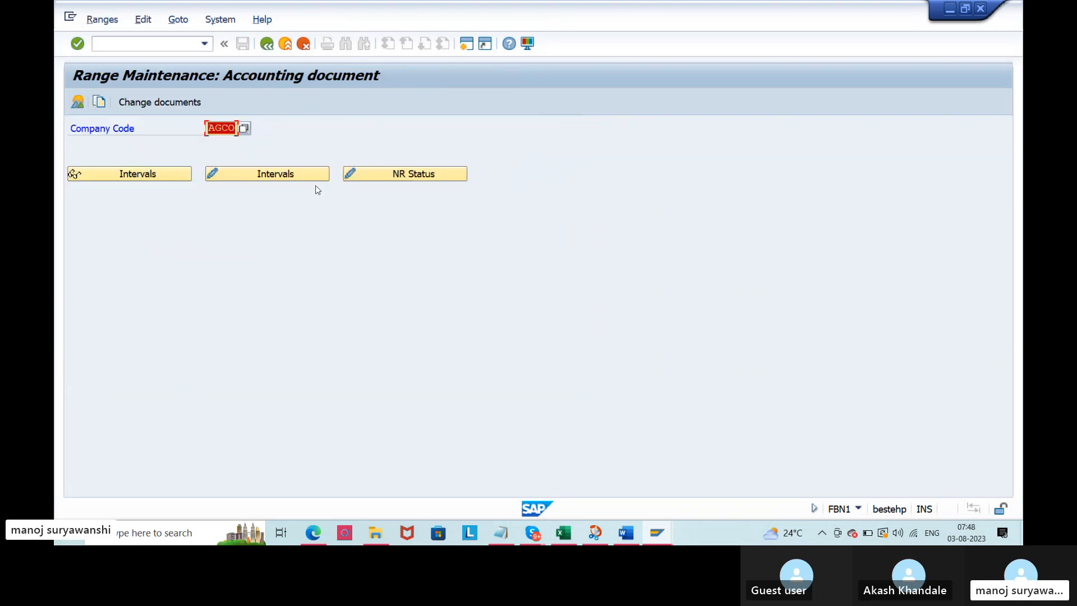
pyautogui.click(267, 45)
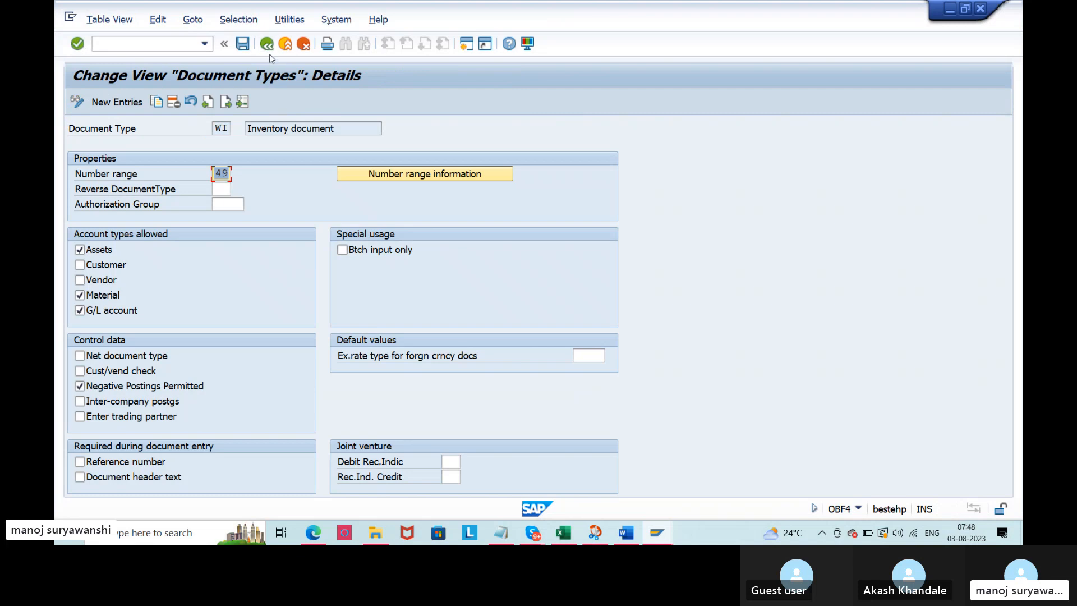
pyautogui.click(267, 46)
# Step: Switch to the displayed accounting document, go back to its material document and check the item's movement type
pyautogui.hotkey('alt', 'Tab')
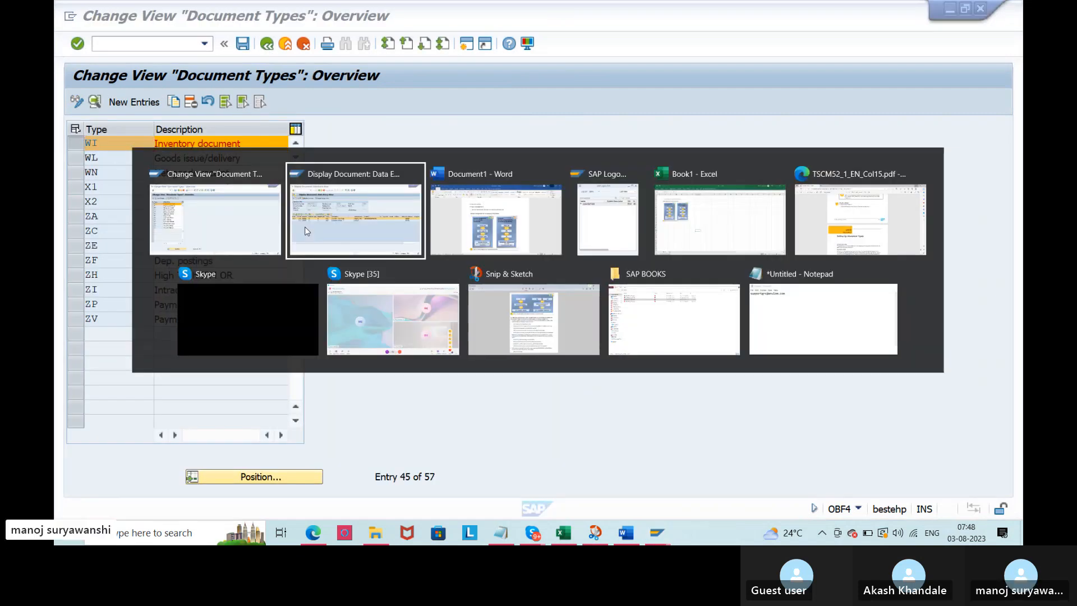
pyautogui.click(305, 227)
pyautogui.click(267, 45)
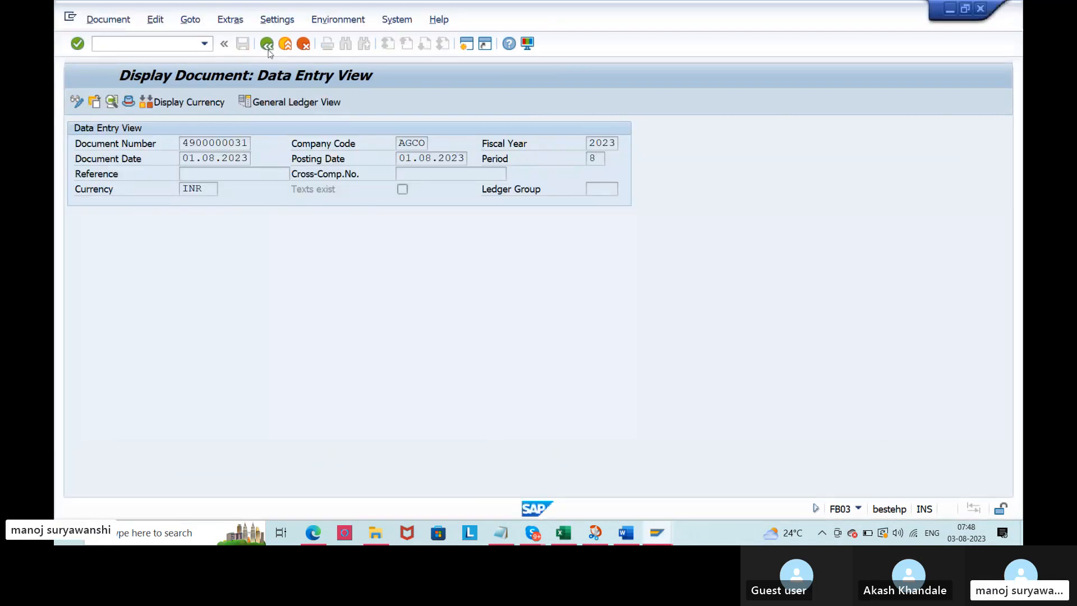
pyautogui.click(375, 128)
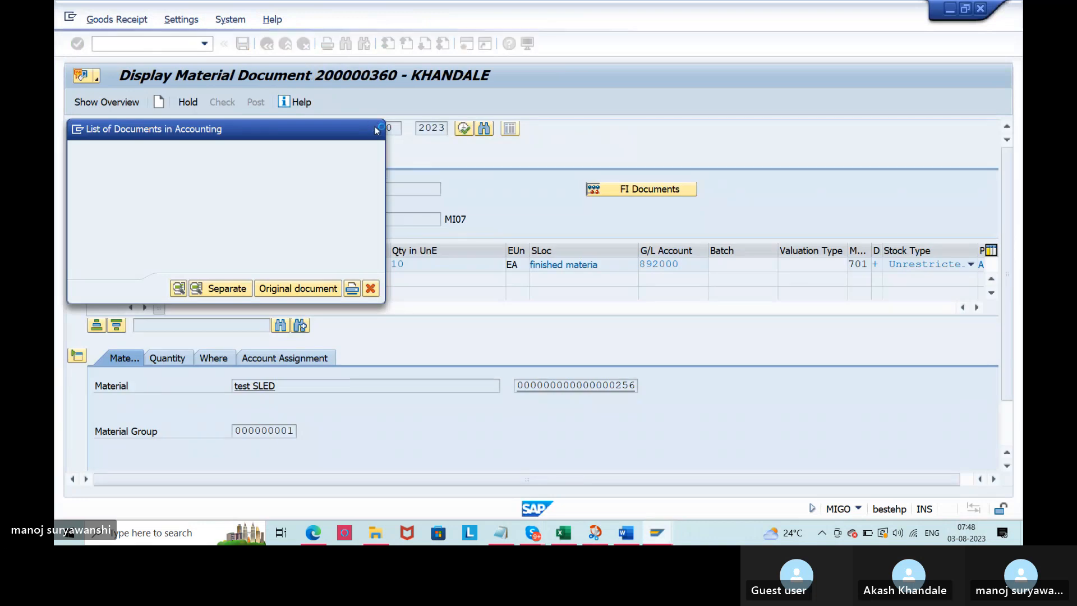
pyautogui.click(213, 358)
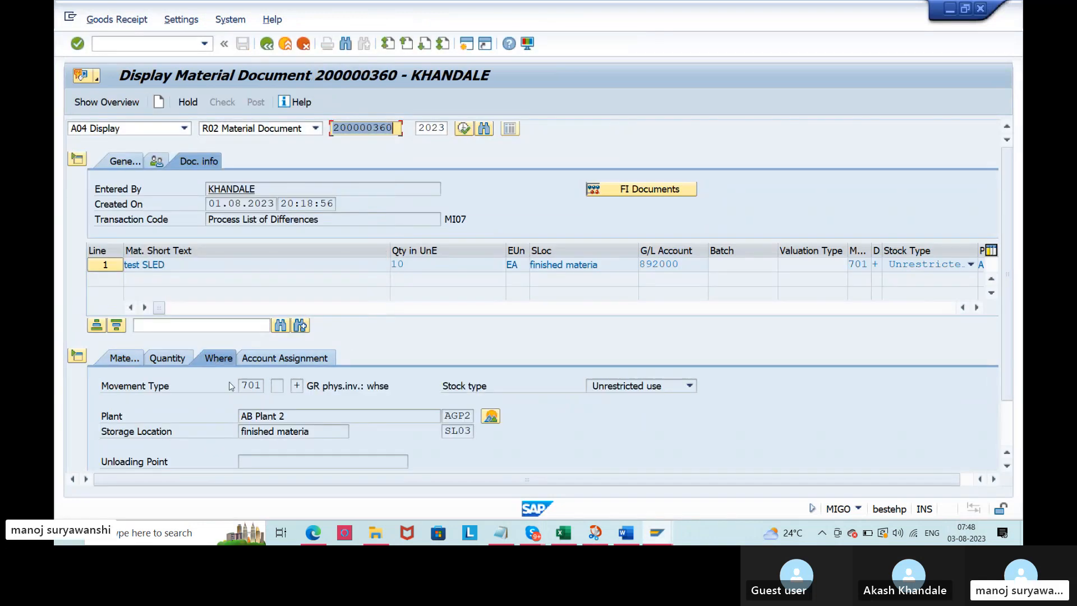
pyautogui.click(242, 384)
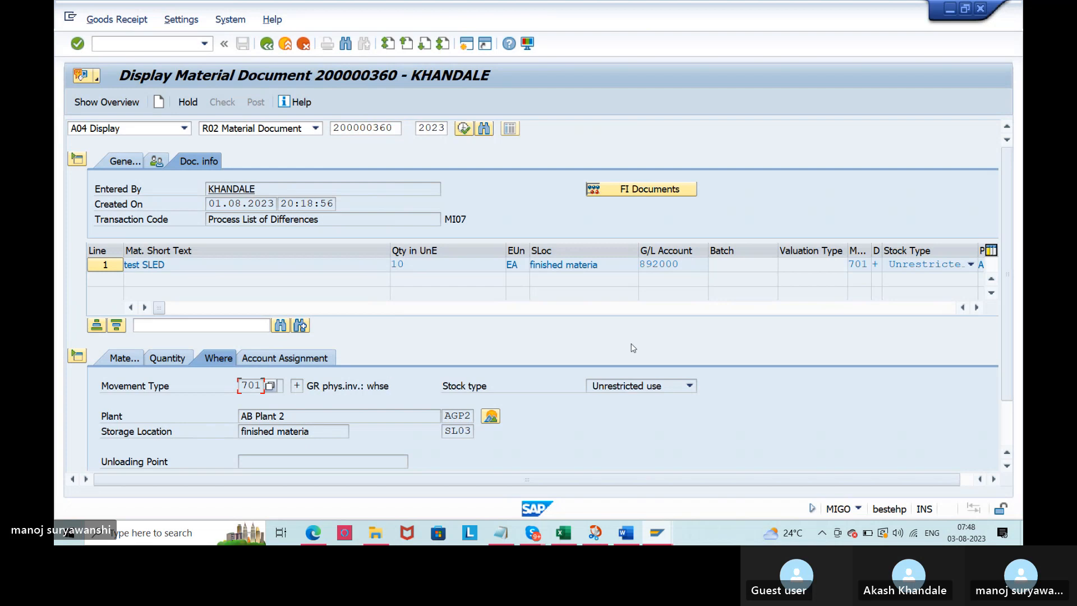
# Step: Return to the Document Types selection in customizing and consult the accounting document number assignment diagram in Word
pyautogui.hotkey('alt', 'Tab')
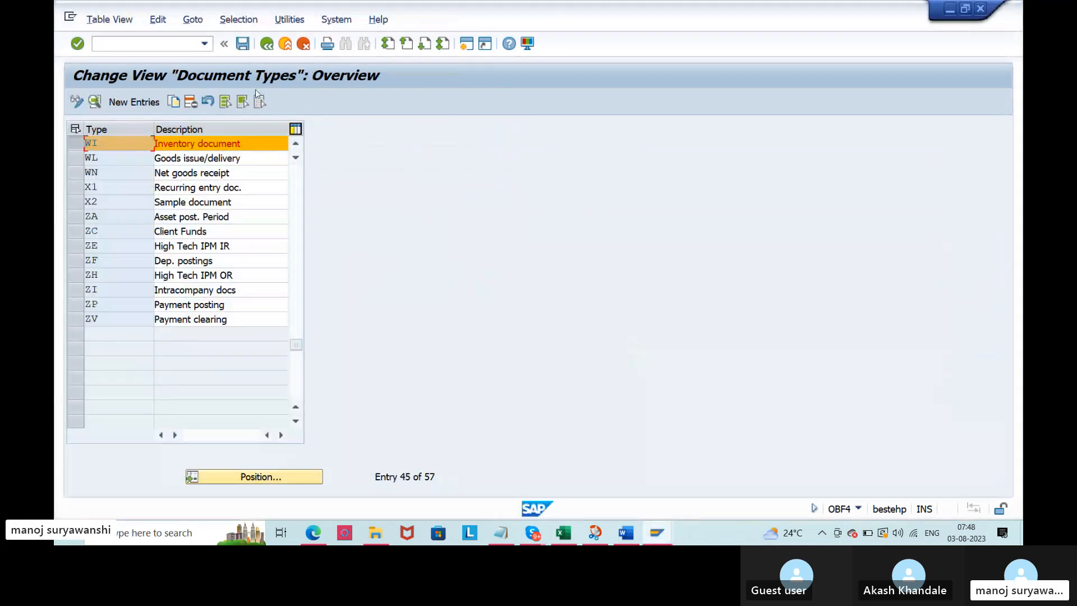
pyautogui.click(267, 43)
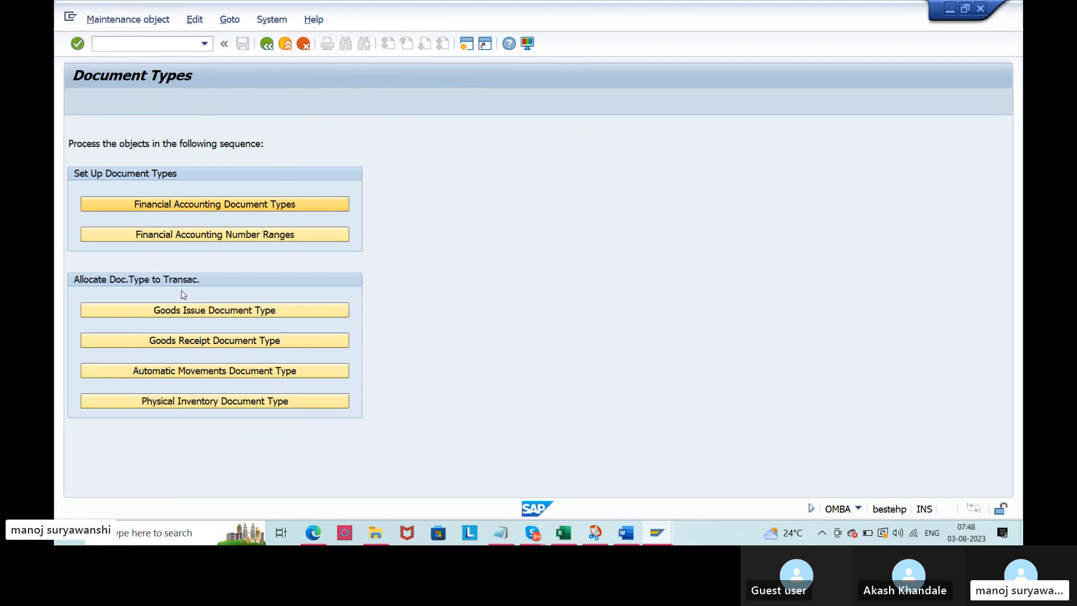
pyautogui.hotkey('alt', 'Tab')
pyautogui.press('Tab')
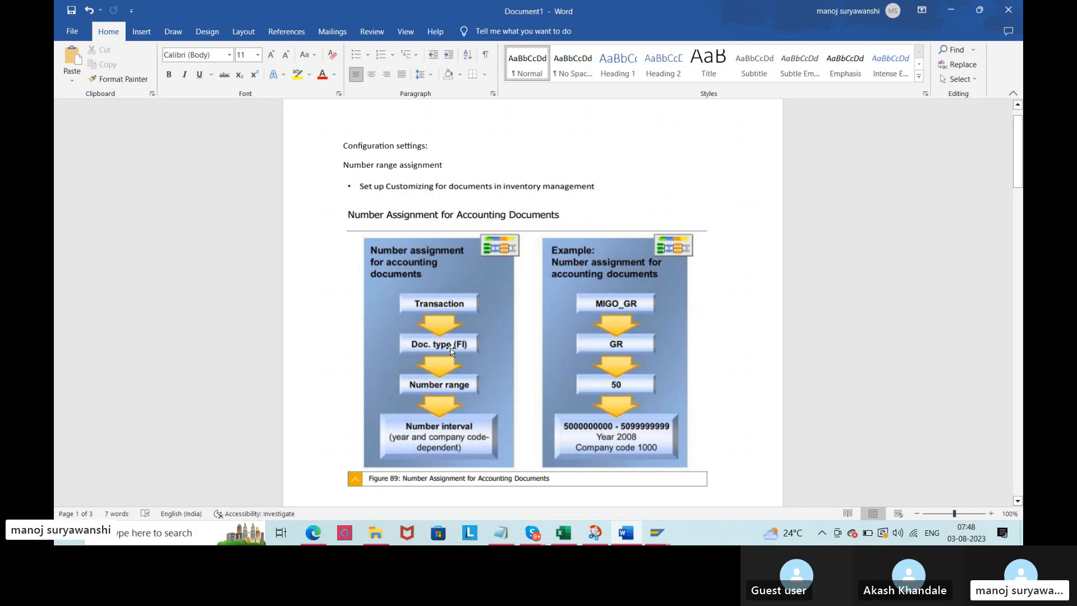
pyautogui.click(942, 15)
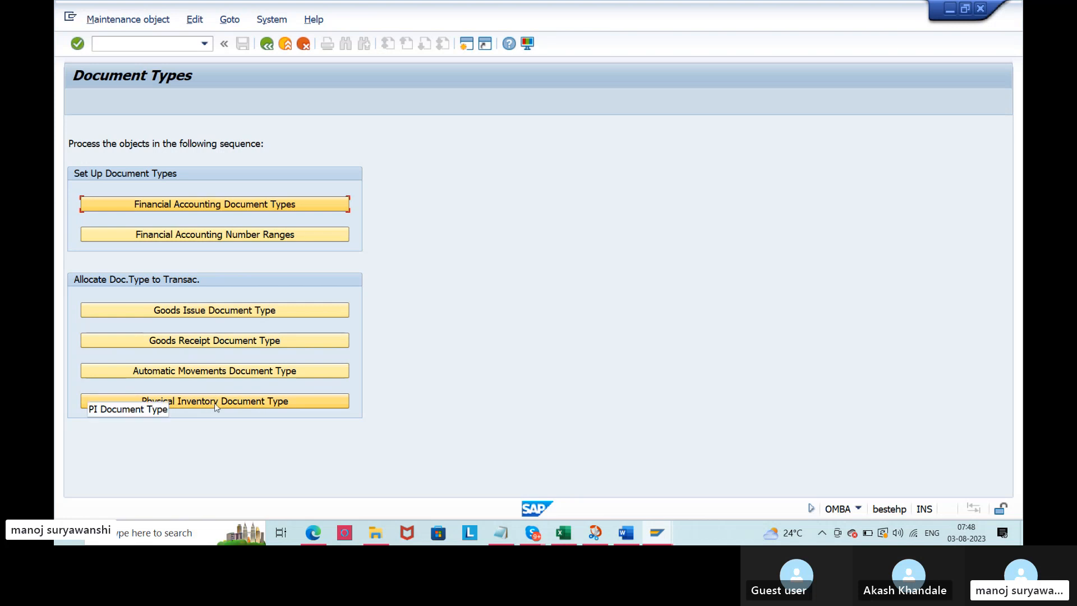
# Step: Open Physical Inventory Document Type and review the transaction entries MI07, MI08 and MI10
pyautogui.click(275, 402)
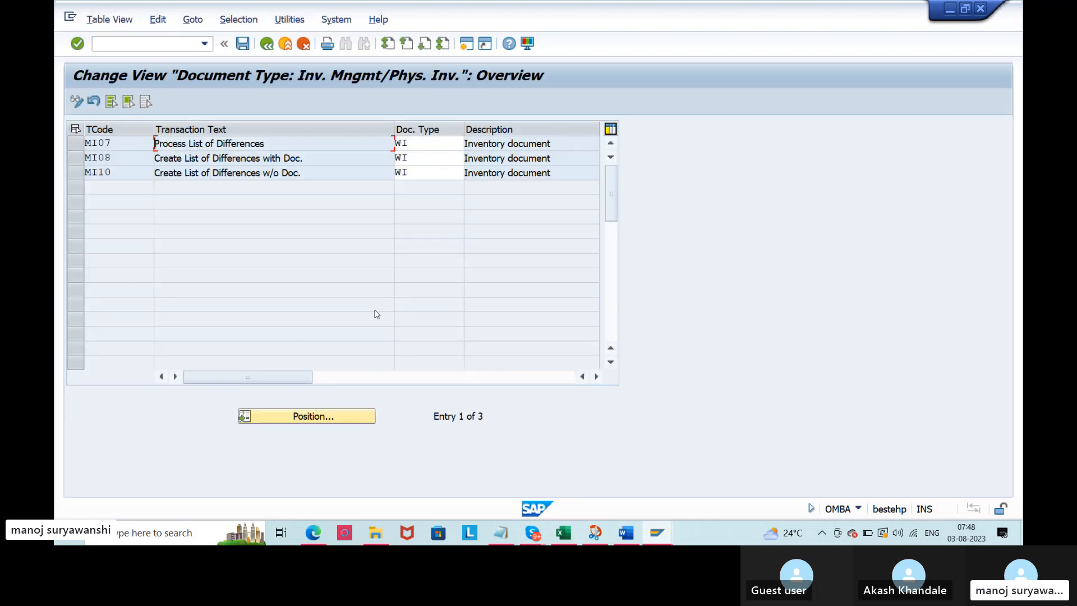
pyautogui.click(126, 143)
pyautogui.click(128, 158)
pyautogui.click(130, 172)
pyautogui.click(128, 144)
pyautogui.click(128, 159)
pyautogui.click(129, 167)
pyautogui.click(130, 142)
pyautogui.click(132, 162)
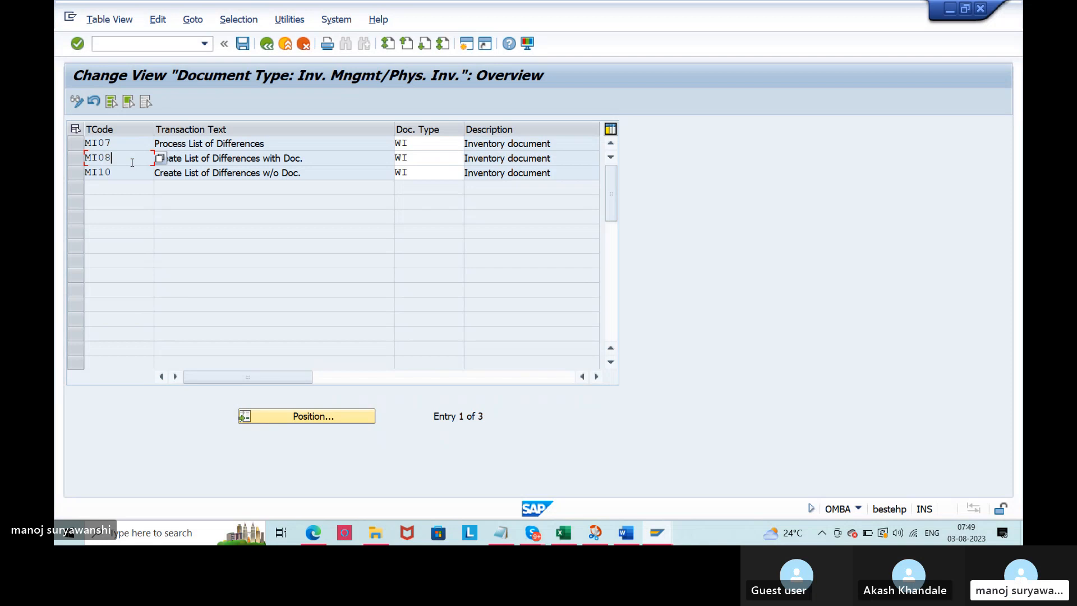
pyautogui.click(142, 174)
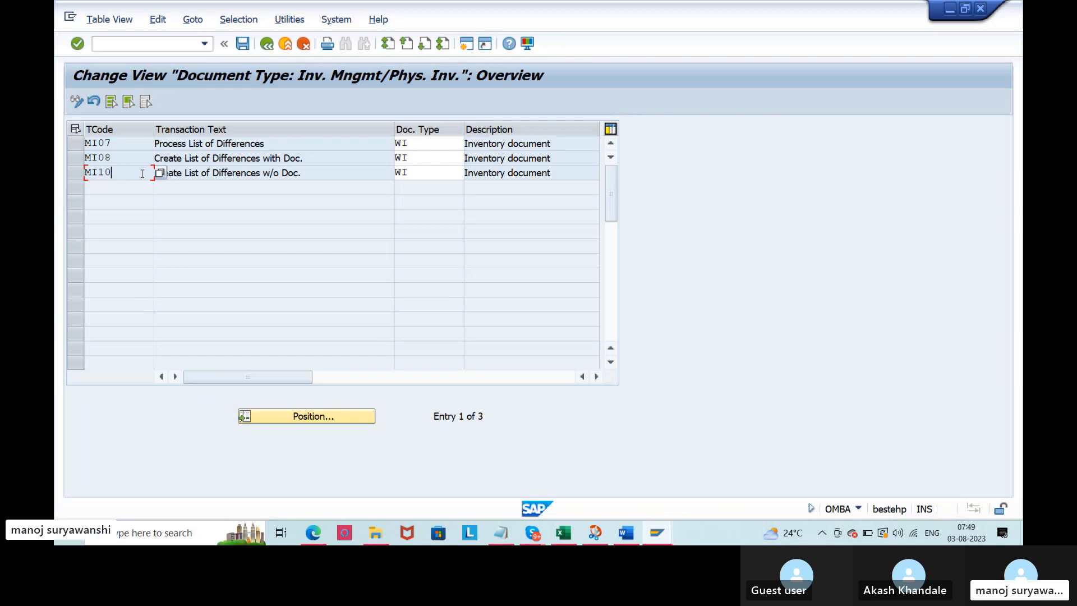
# Step: Check the document type allocated to transaction MI07, comparing it with the number assignment diagram in Word
pyautogui.moveTo(436, 142); pyautogui.dragTo(380, 145)
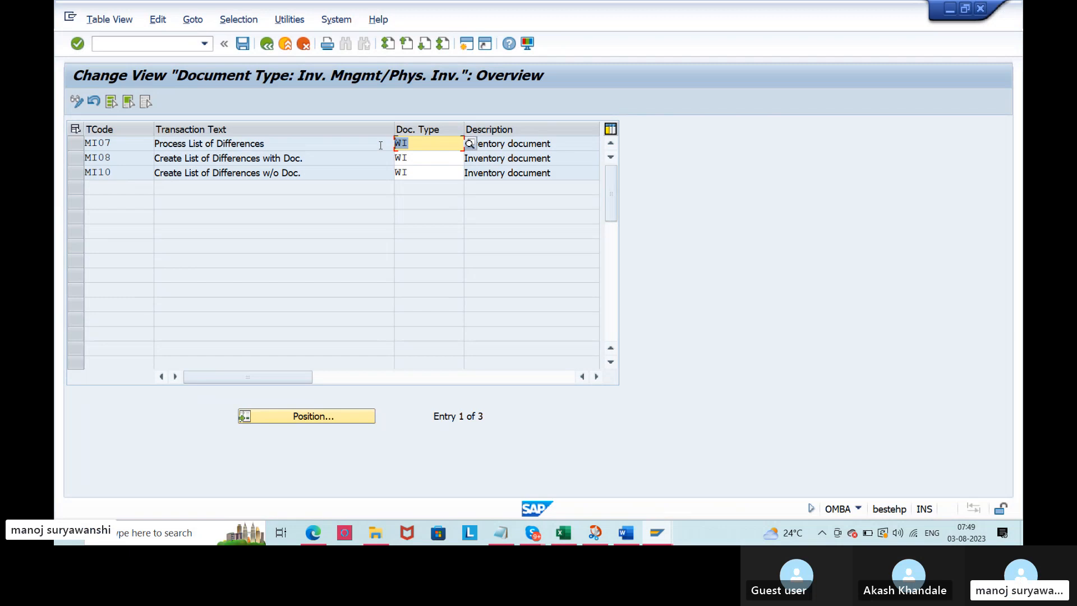
pyautogui.press('Left')
pyautogui.moveTo(118, 141); pyautogui.dragTo(84, 145)
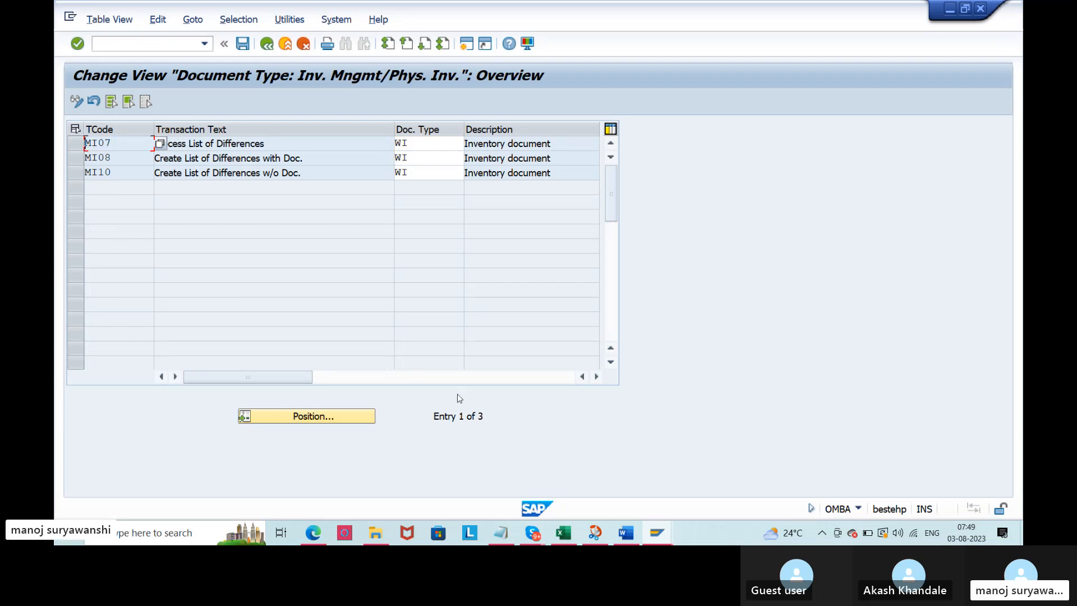
pyautogui.click(626, 533)
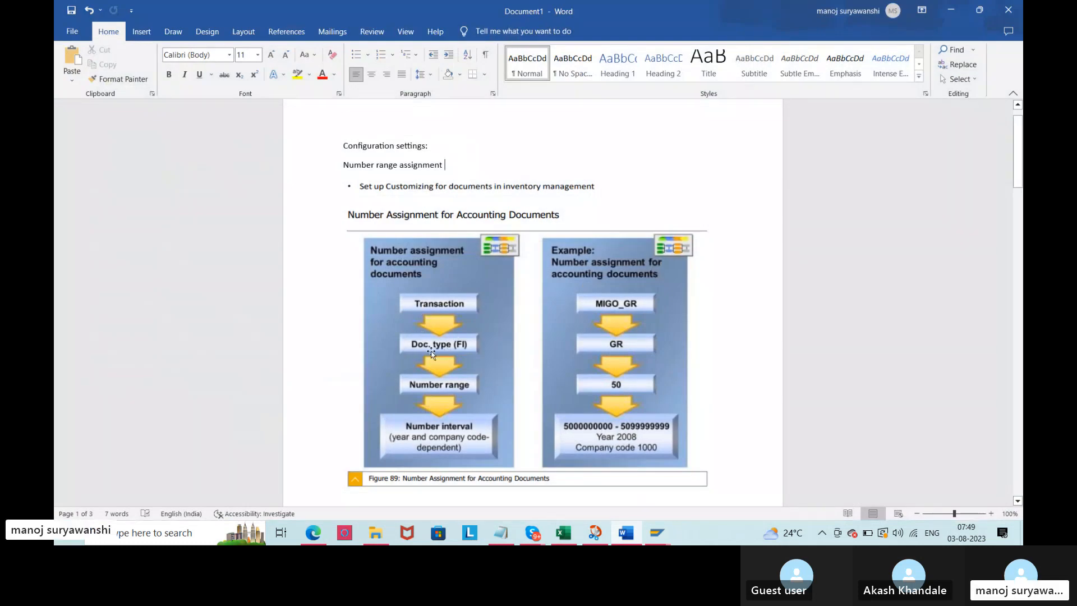
pyautogui.click(953, 11)
pyautogui.moveTo(433, 144); pyautogui.dragTo(395, 148)
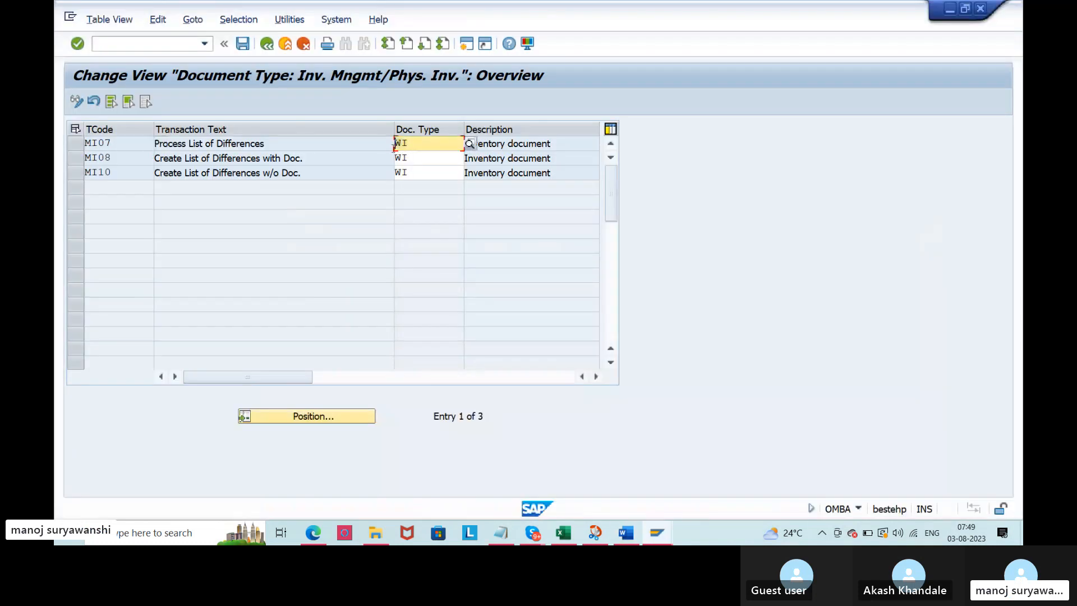
# Step: Return to the Document Types selection, open Financial Accounting Document Types and position the list at WI
pyautogui.click(272, 44)
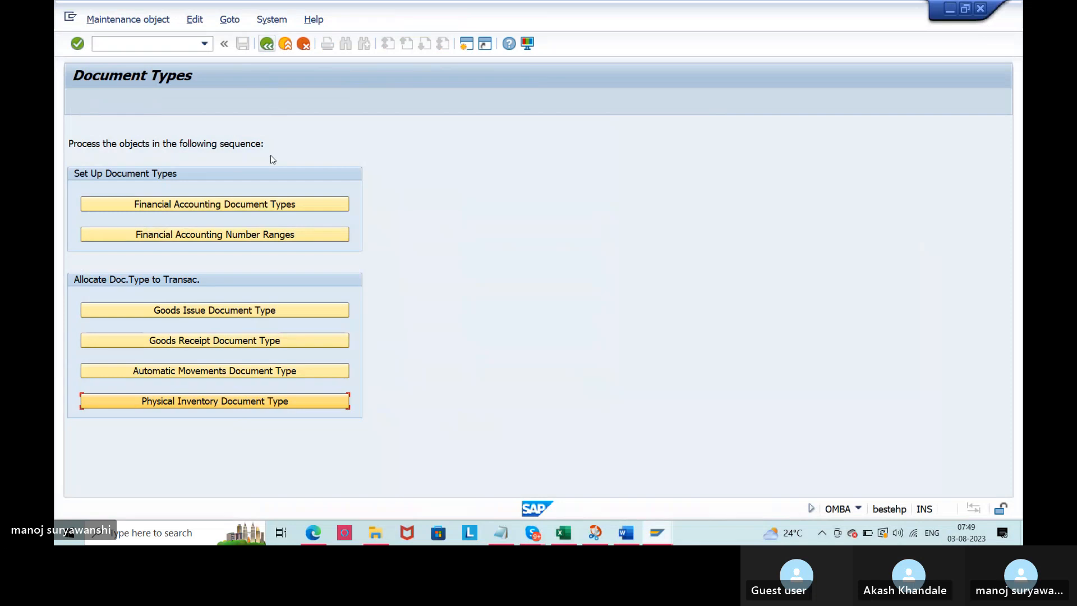
pyautogui.click(185, 205)
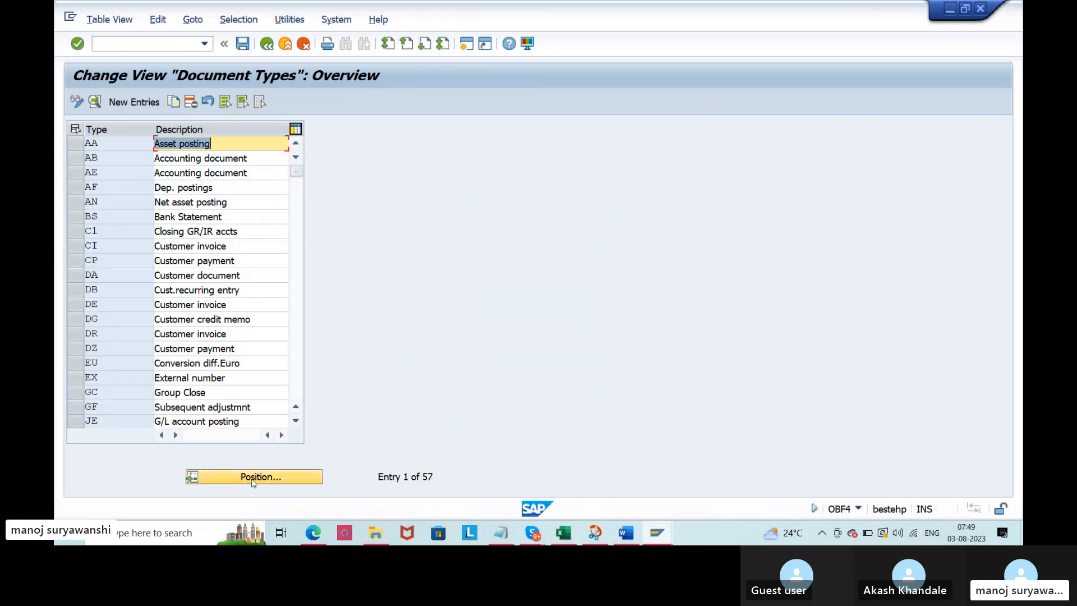
pyautogui.click(224, 476)
pyautogui.write('wi')
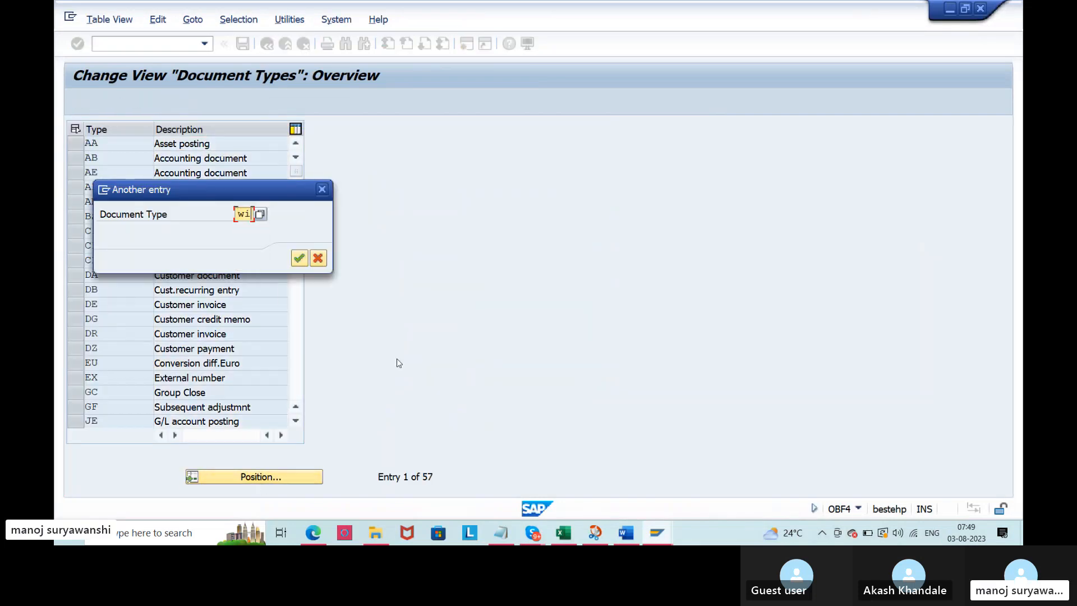
pyautogui.press('Return')
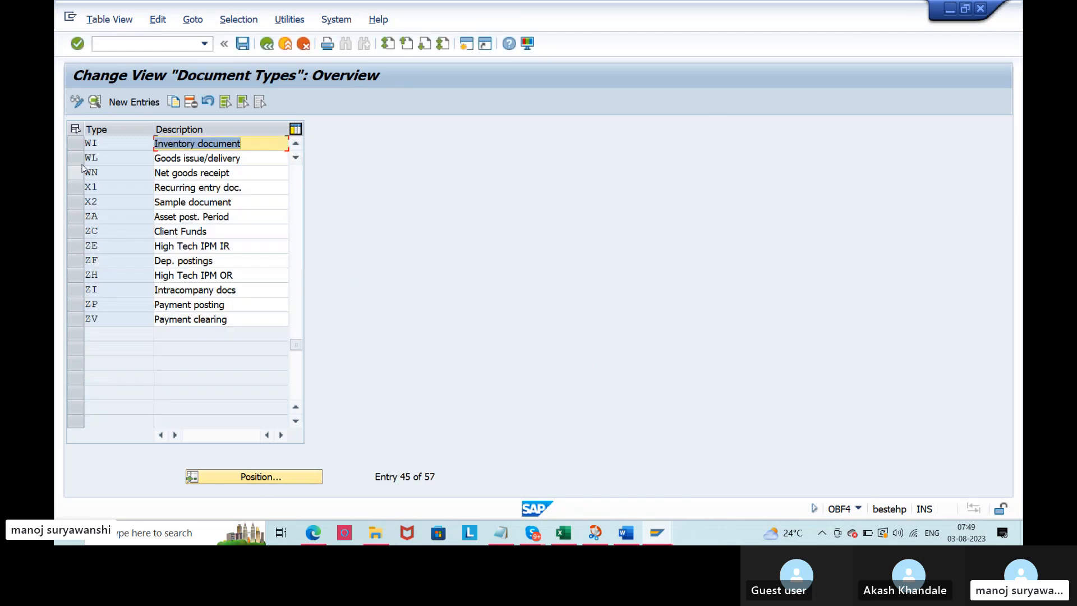
# Step: Open the details of the inventory document type WI and check its number range
pyautogui.click(79, 144)
pyautogui.click(95, 102)
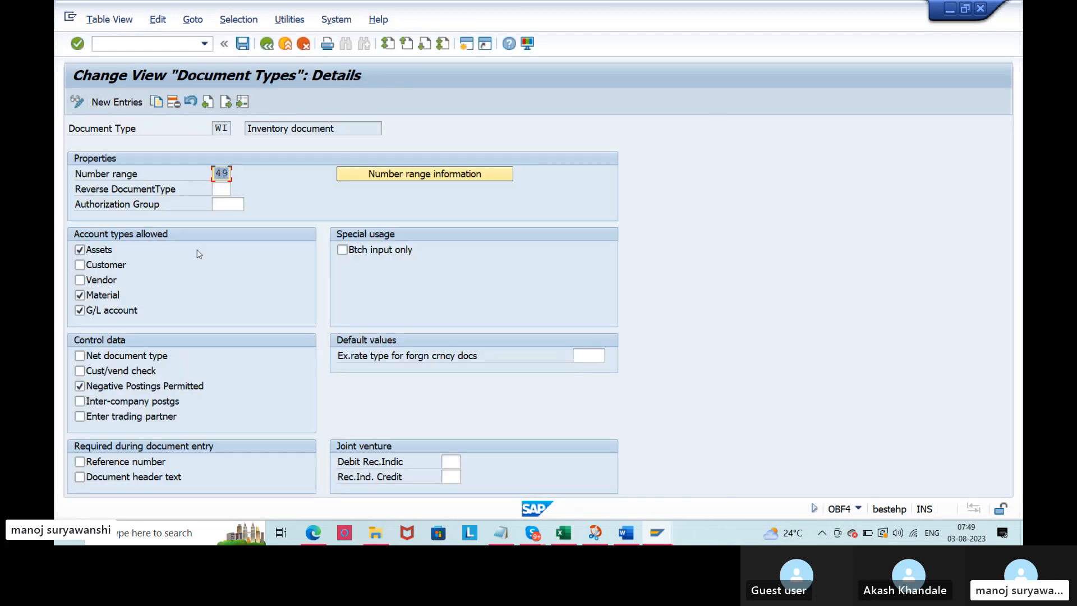
pyautogui.click(237, 173)
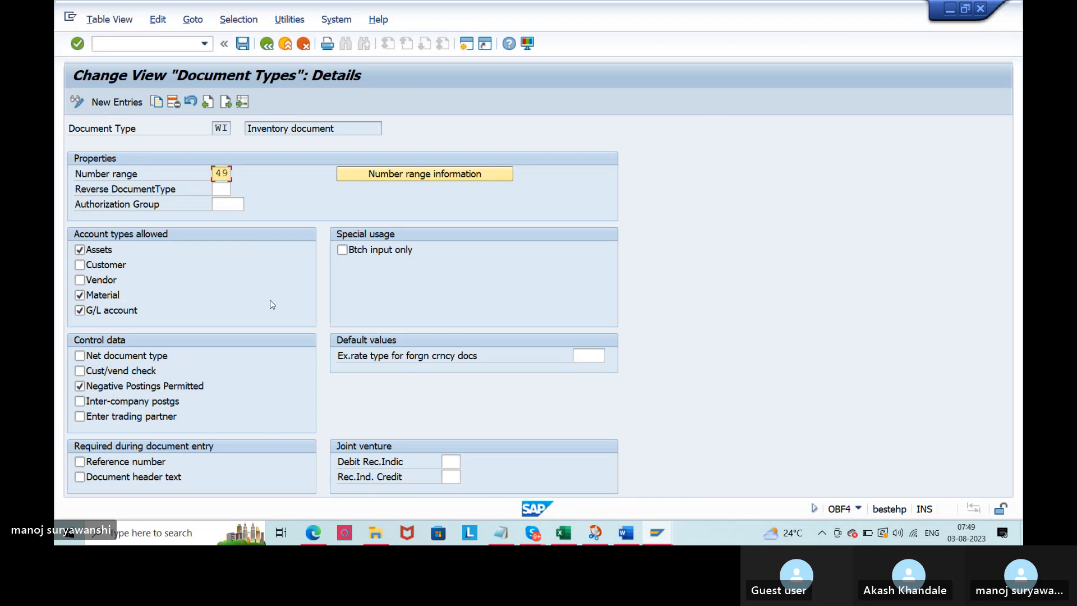
# Step: Go back to the Document Types selection and display company code AGCO's intervals through Financial Accounting Number Ranges
pyautogui.click(272, 46)
pyautogui.click(270, 46)
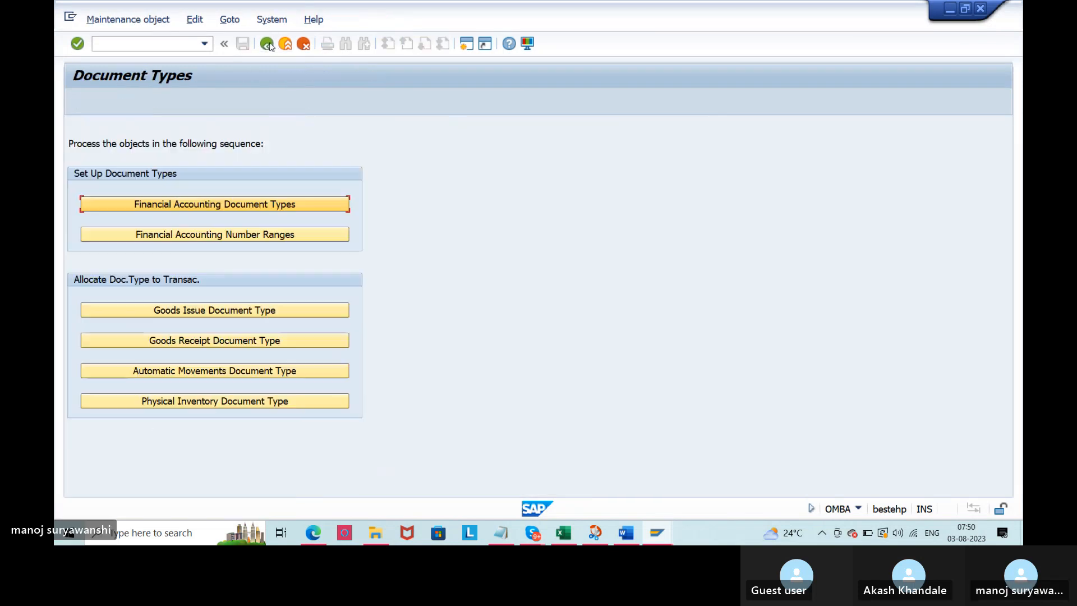
pyautogui.click(286, 241)
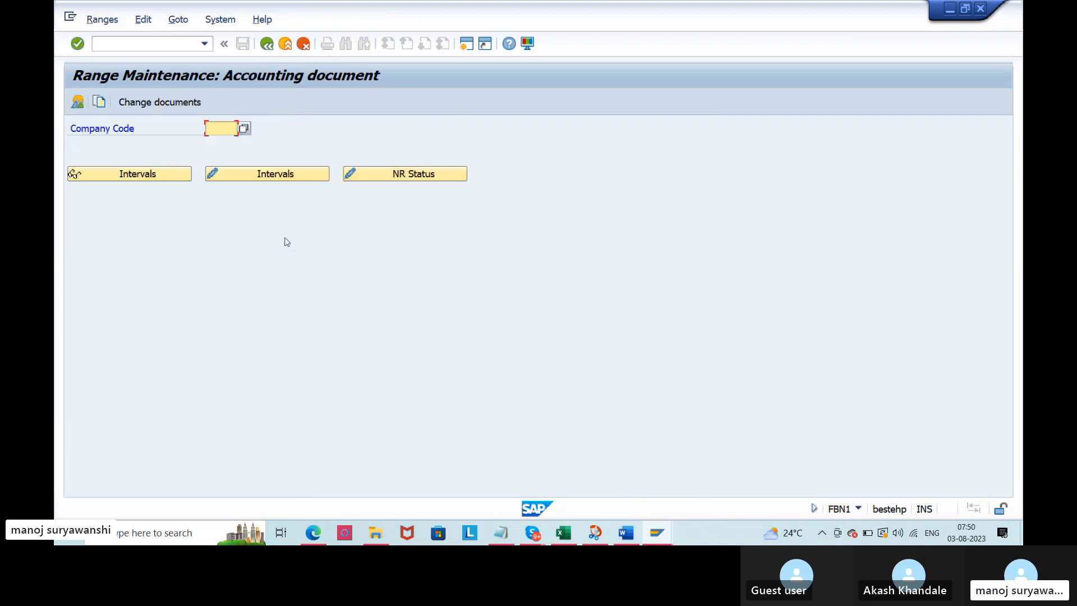
pyautogui.write('AGCO')
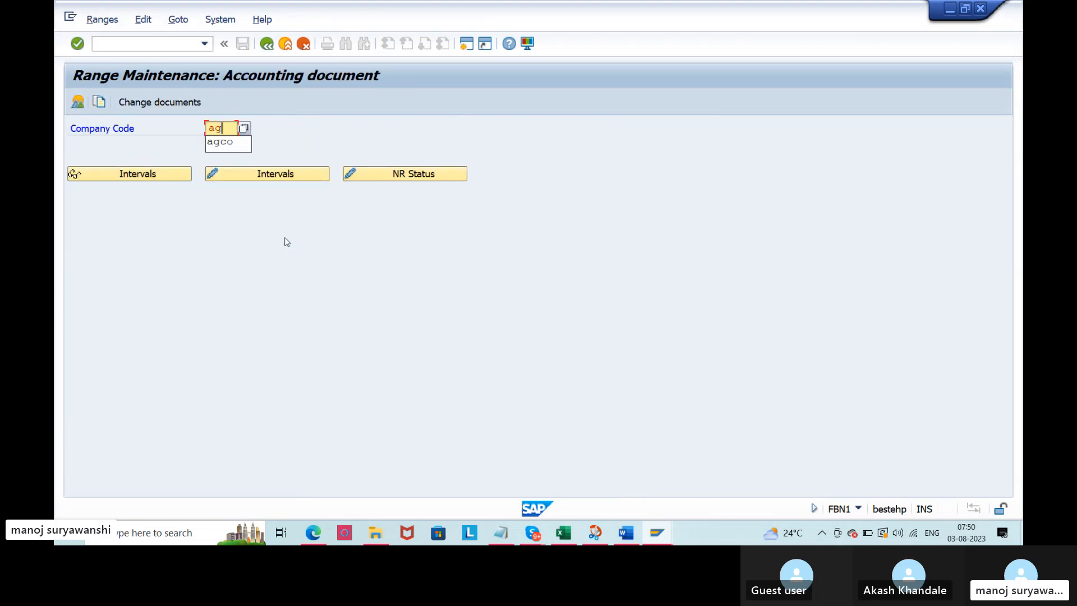
pyautogui.press('Return')
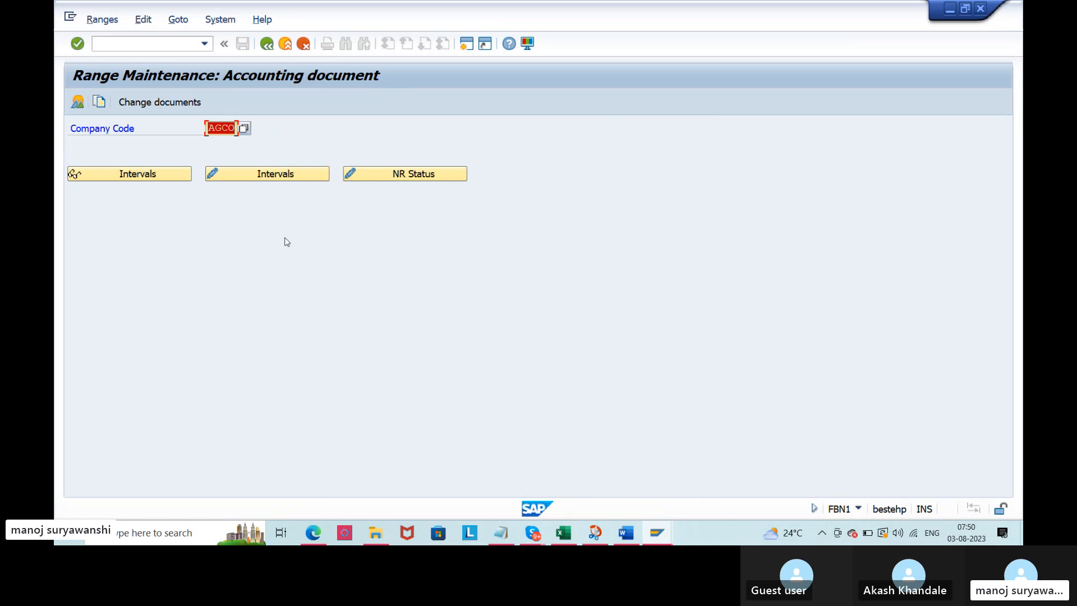
pyautogui.click(115, 173)
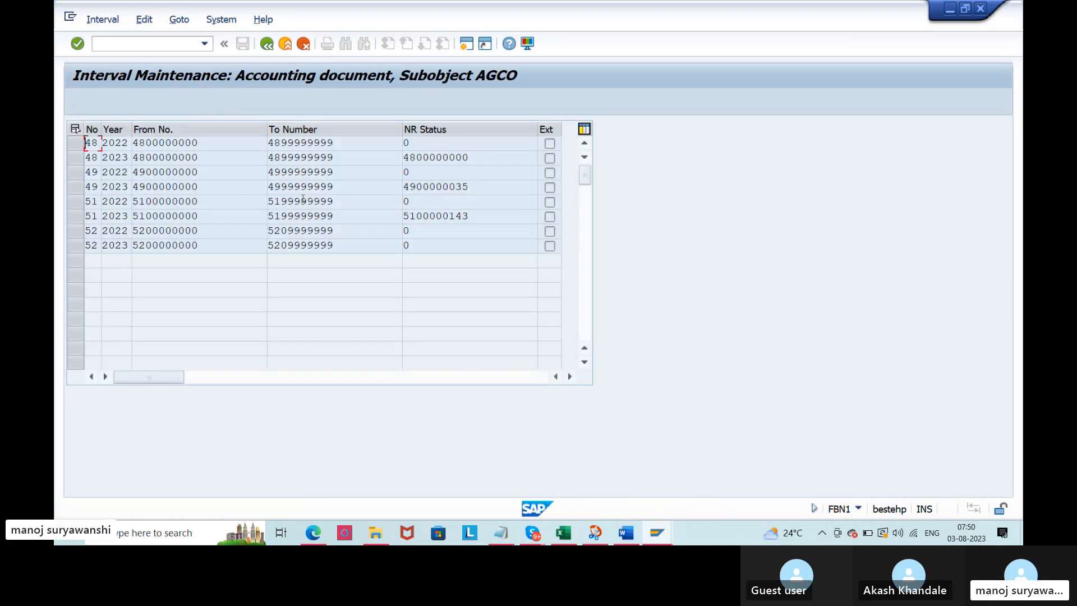
# Step: Leave the number ranges and reopen Physical Inventory Document Type to check the document type allocated to MI07
pyautogui.click(267, 44)
pyautogui.click(267, 44)
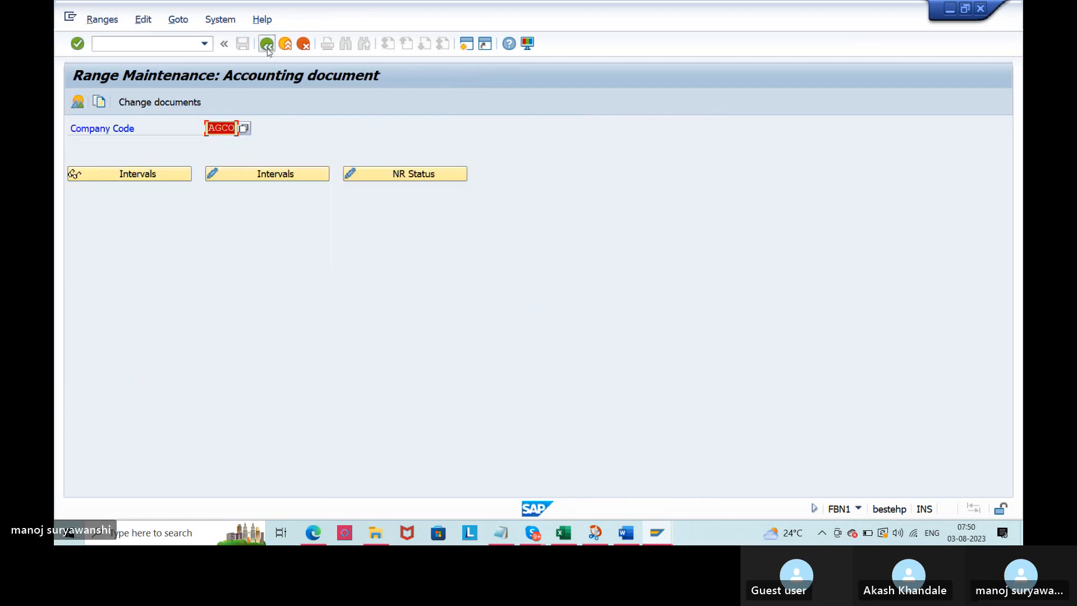
pyautogui.click(209, 406)
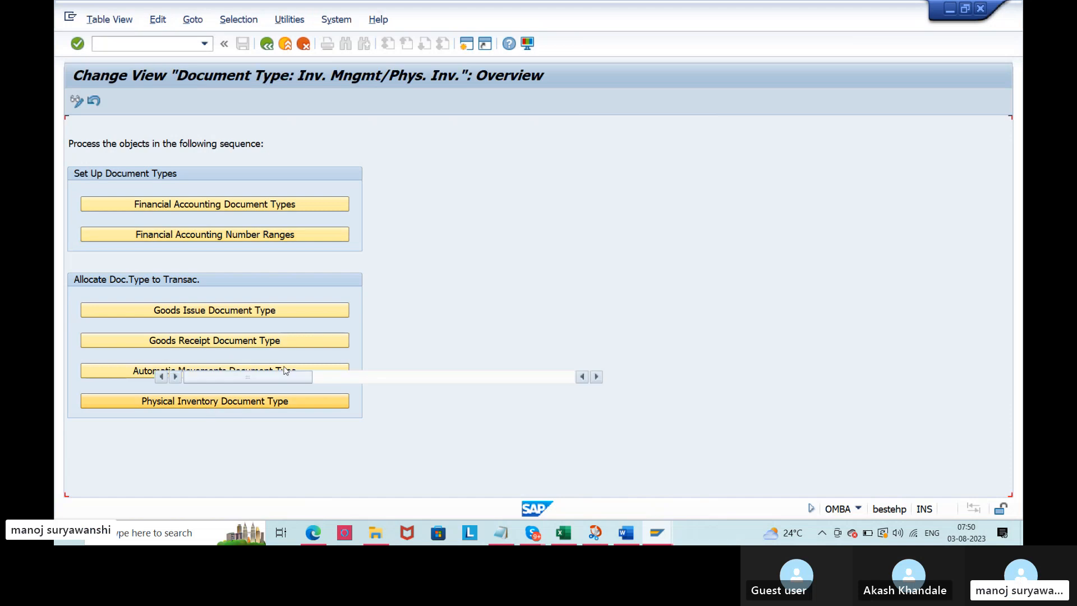
pyautogui.click(399, 146)
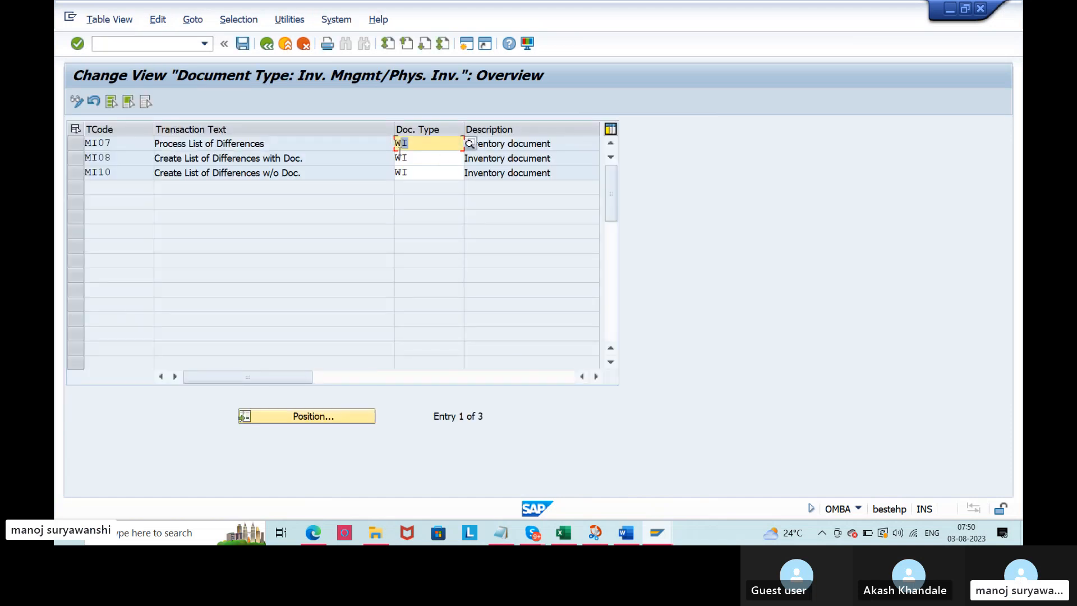
pyautogui.click(143, 149)
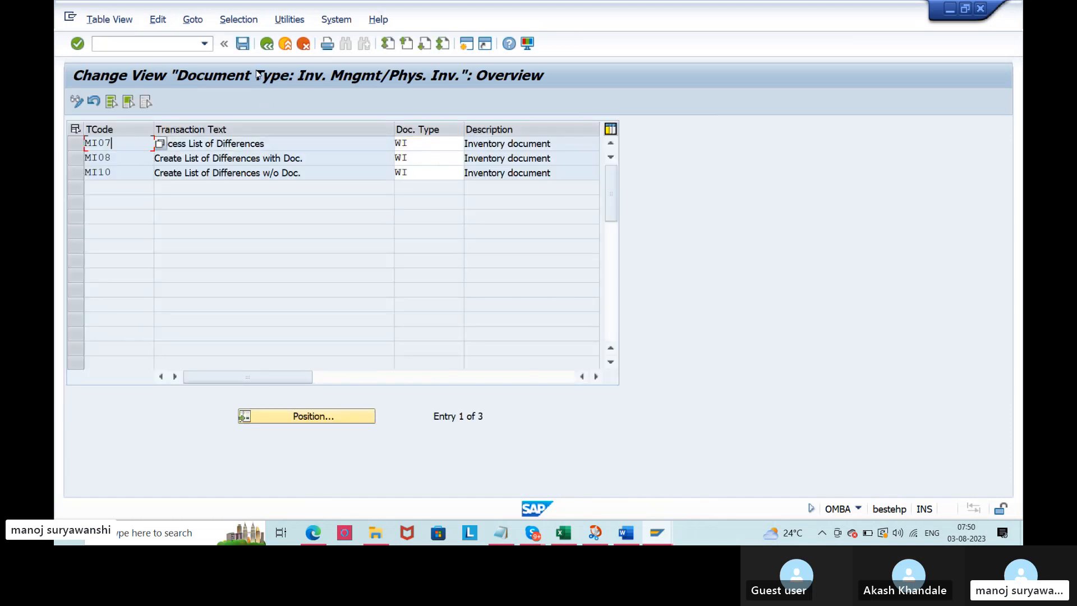
# Step: Go back from the MI07 allocation, reopen Financial Accounting Document Types and position the list at WI
pyautogui.click(266, 48)
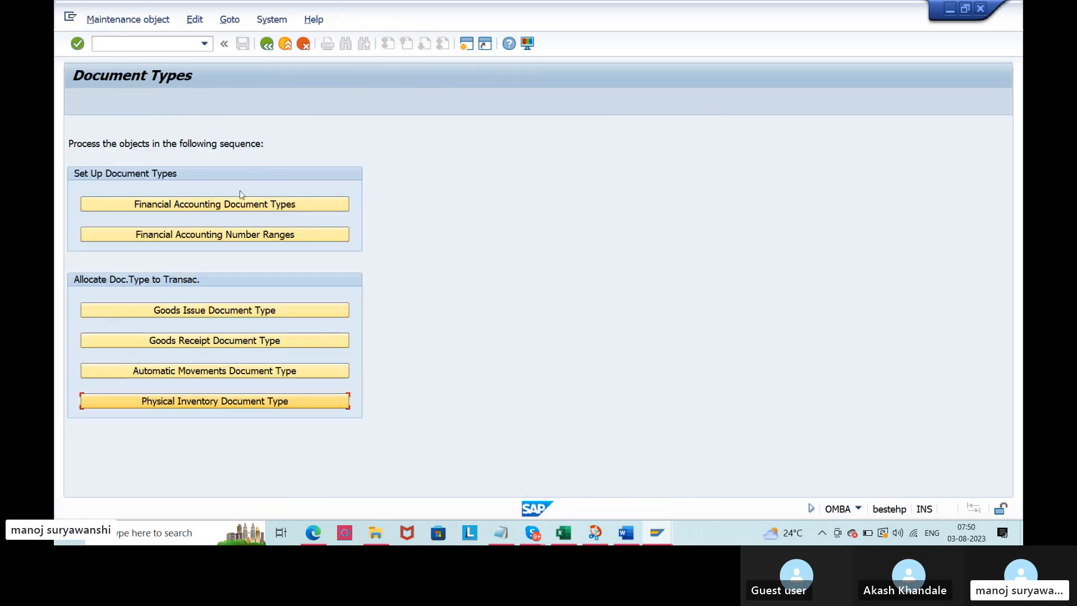
pyautogui.click(222, 208)
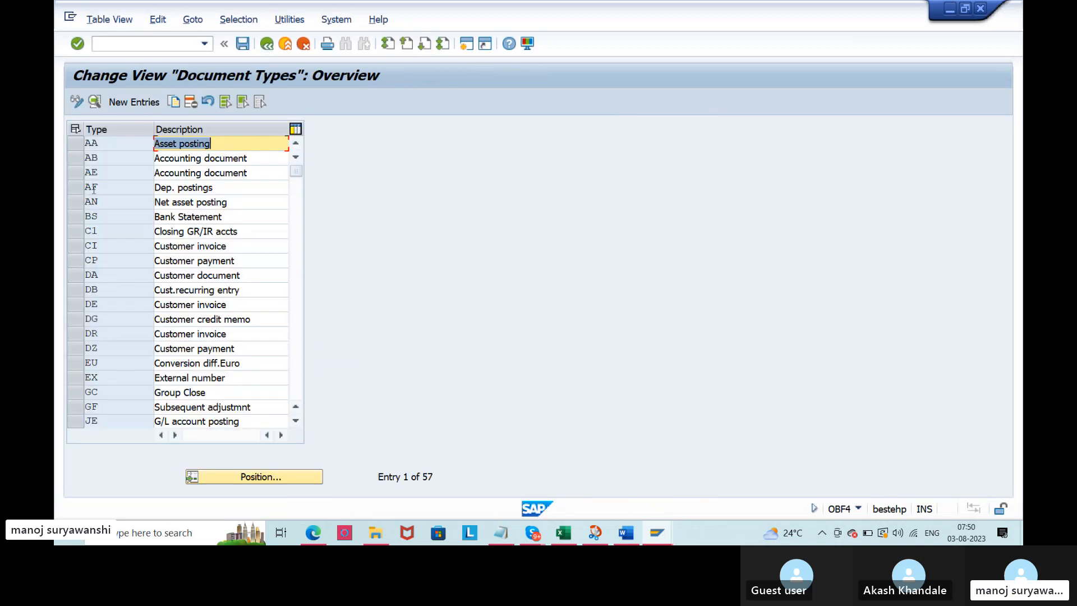
pyautogui.click(223, 476)
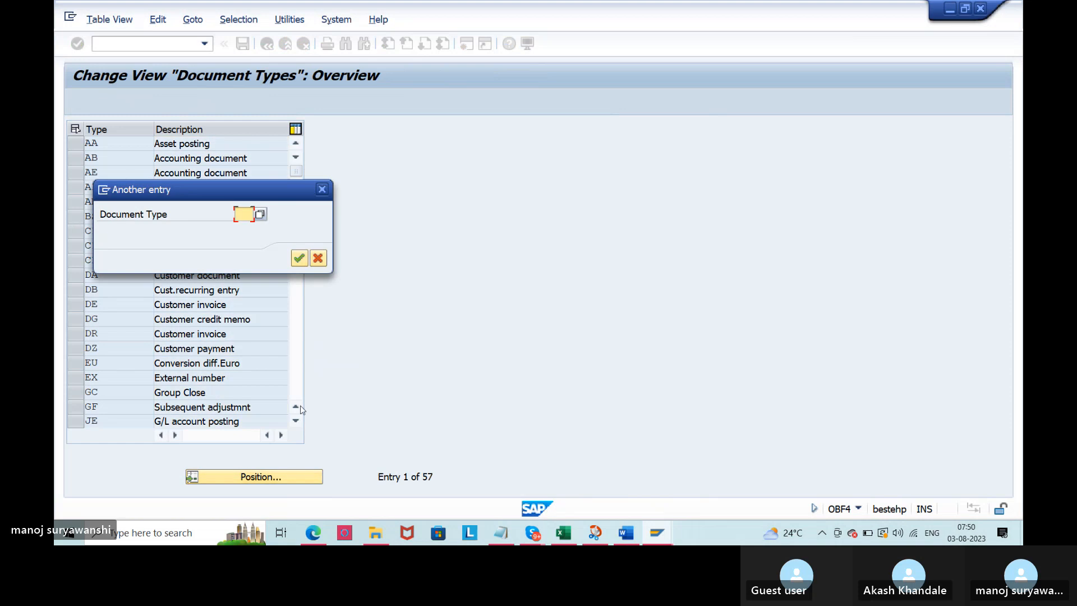
pyautogui.write('wi')
pyautogui.press('Return')
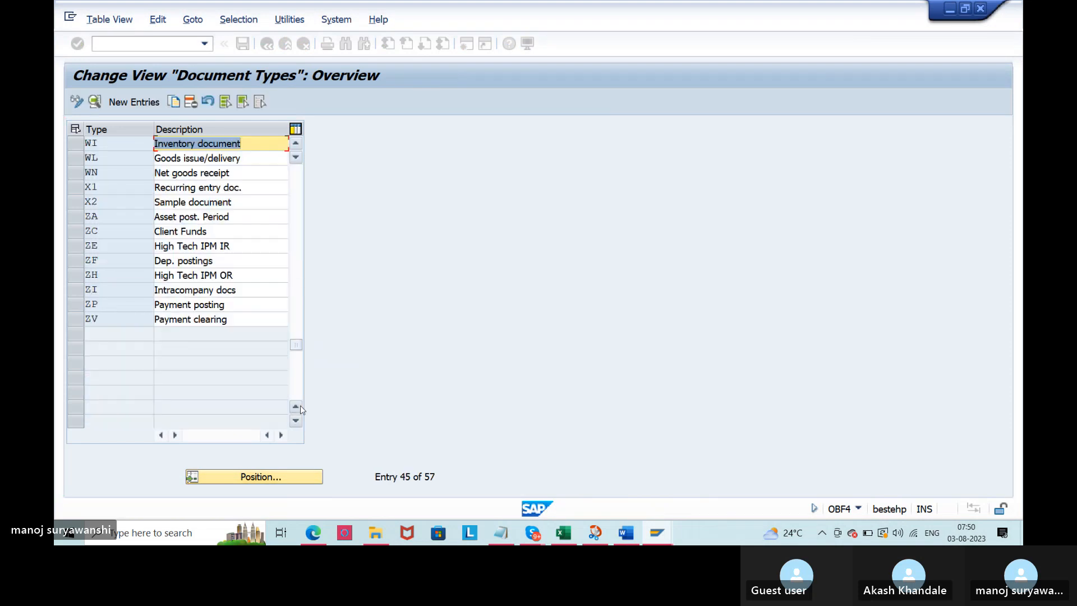
# Step: Open the details of document type WI to check its number range, and return to the overview
pyautogui.click(73, 150)
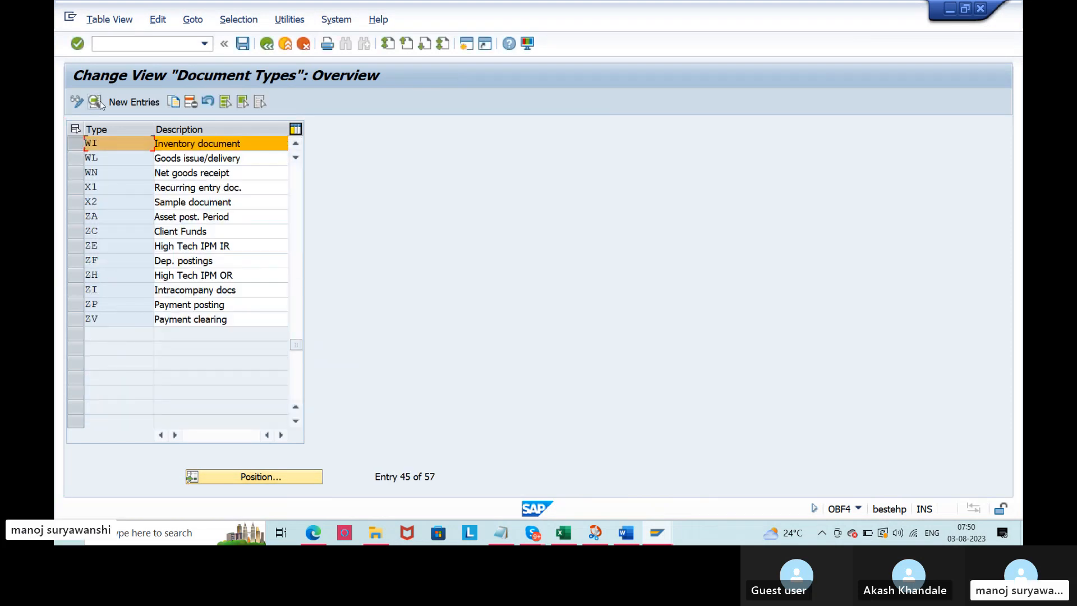
pyautogui.click(94, 101)
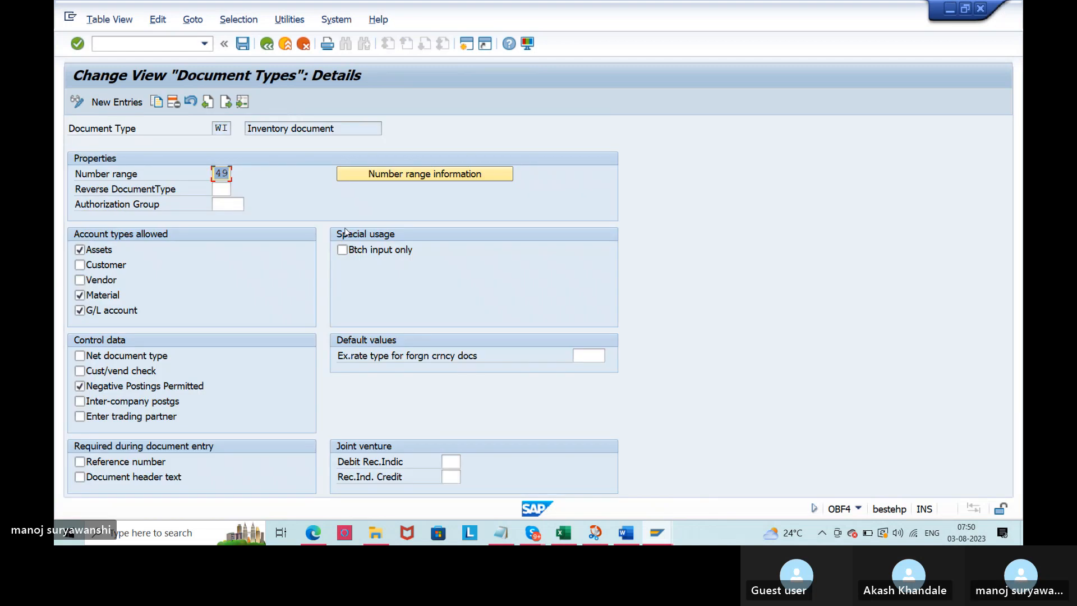
pyautogui.click(230, 177)
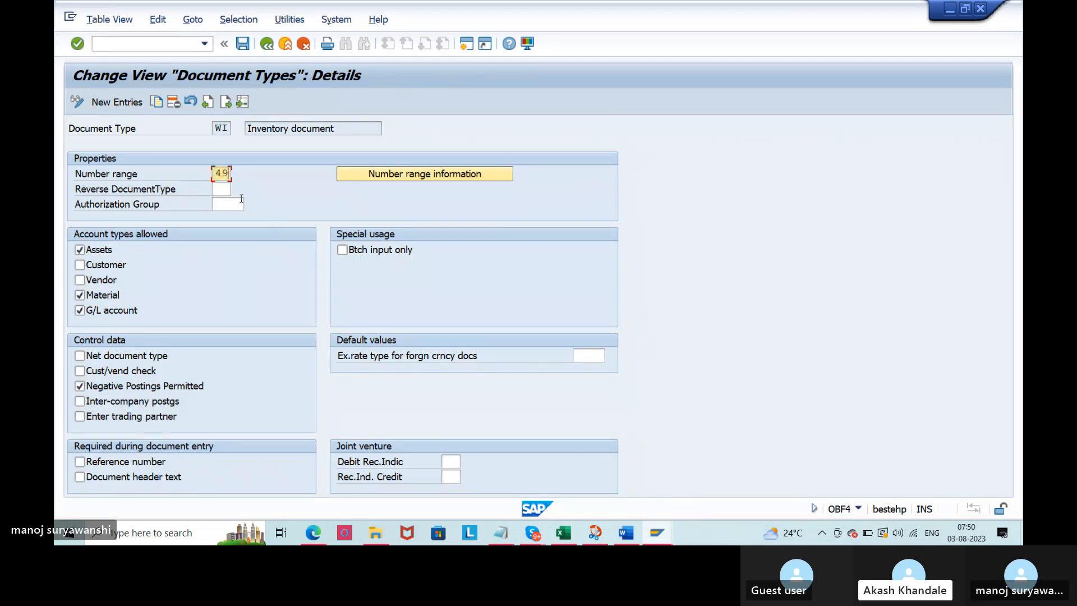
pyautogui.click(267, 43)
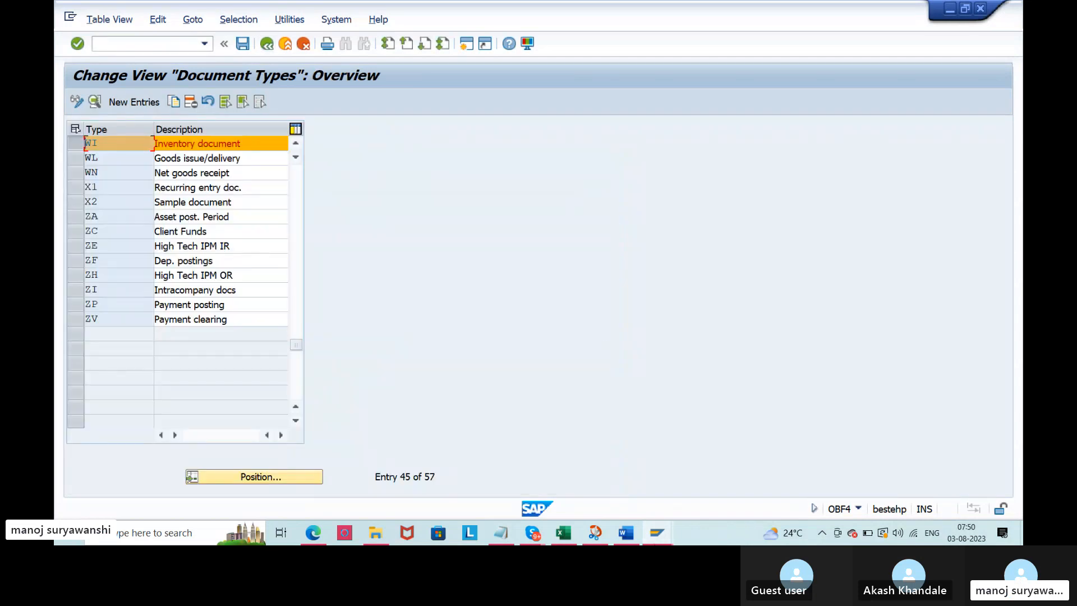
# Step: Switch to the session displaying the material document, leave the display and start transaction MB51
pyautogui.moveTo(657, 532)
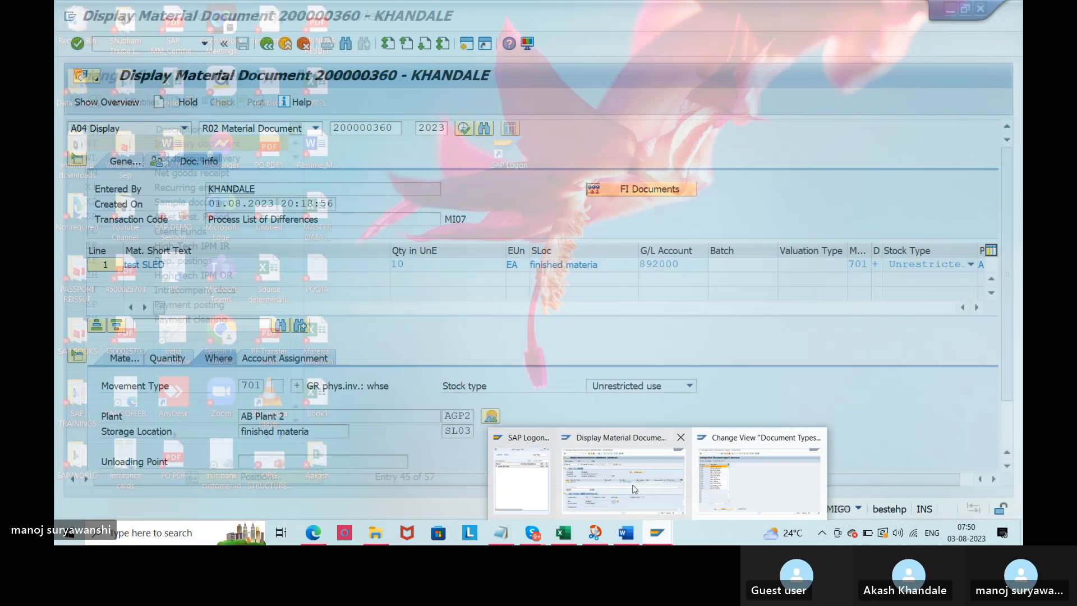
pyautogui.click(623, 480)
pyautogui.click(172, 129)
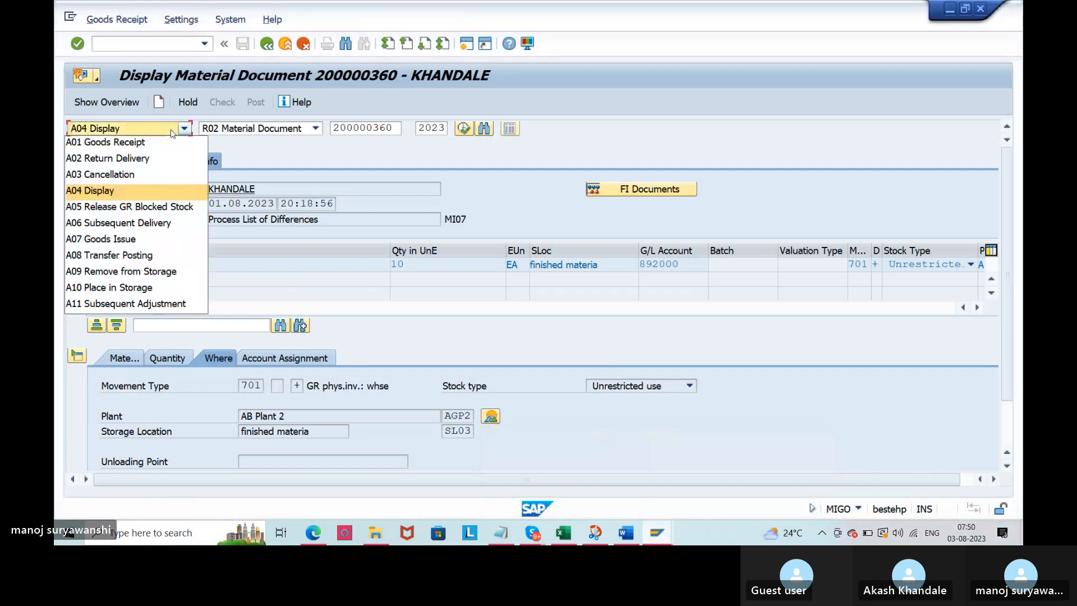
pyautogui.click(290, 162)
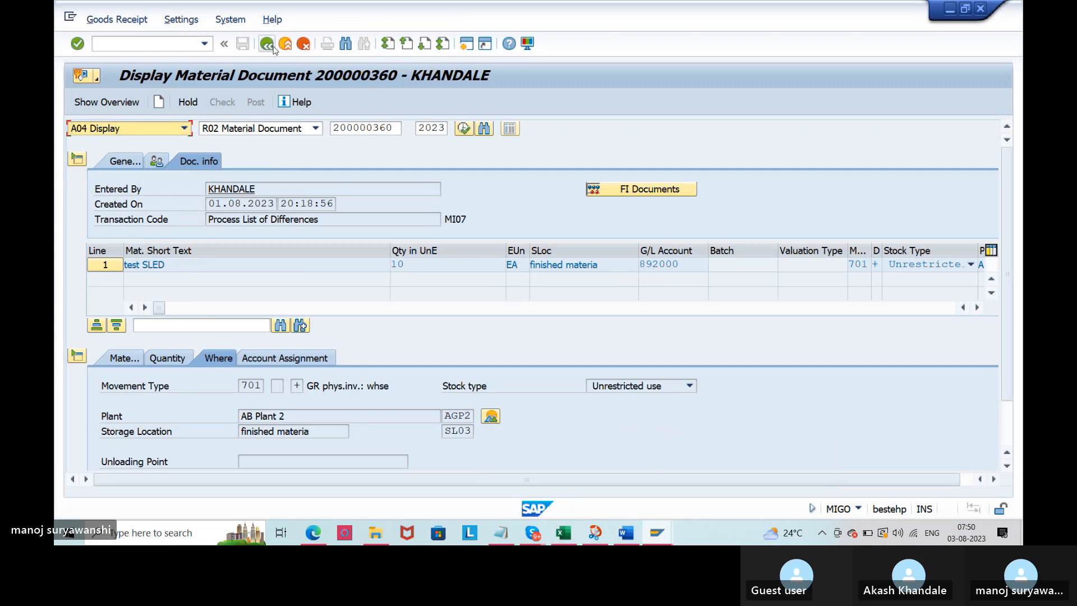
pyautogui.click(150, 48)
pyautogui.write('mb51')
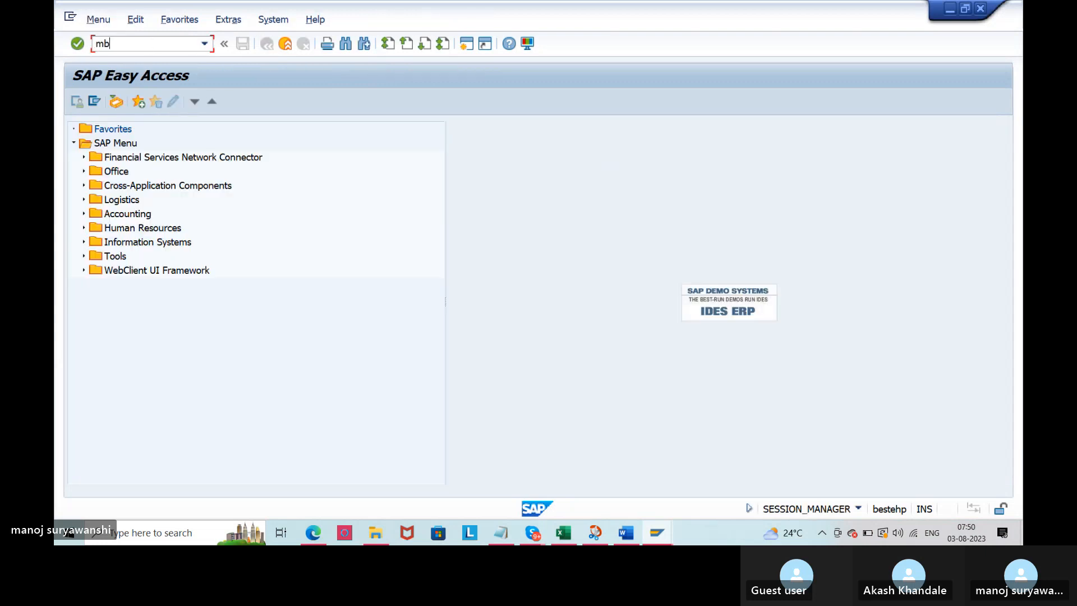
pyautogui.press('Return')
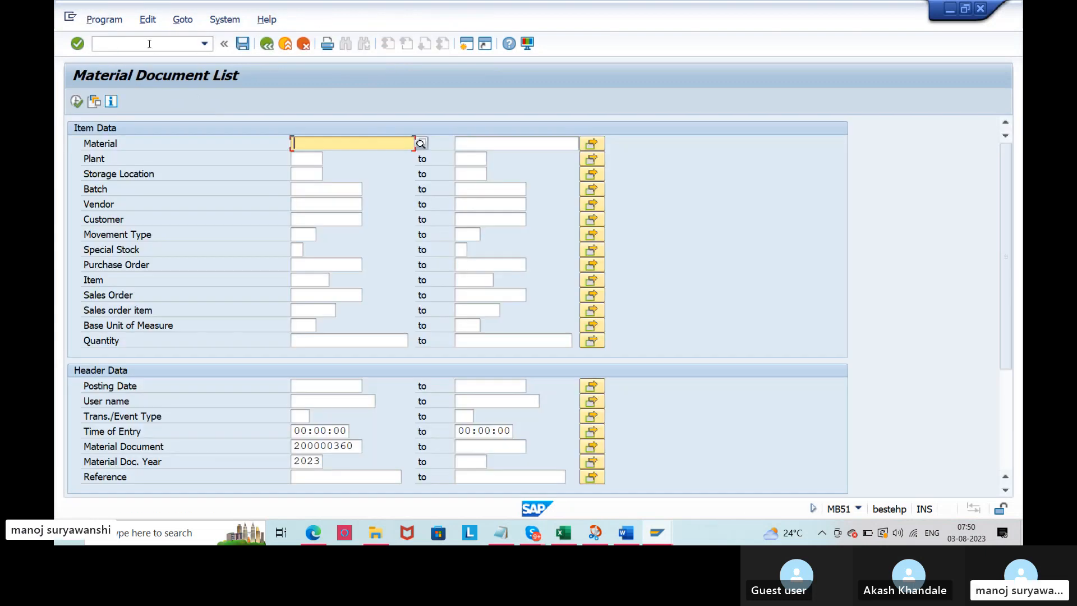
# Step: Set the plant to AGP2 and clear the material document number in the Material Document List selection
pyautogui.click(312, 161)
pyautogui.write('agp2')
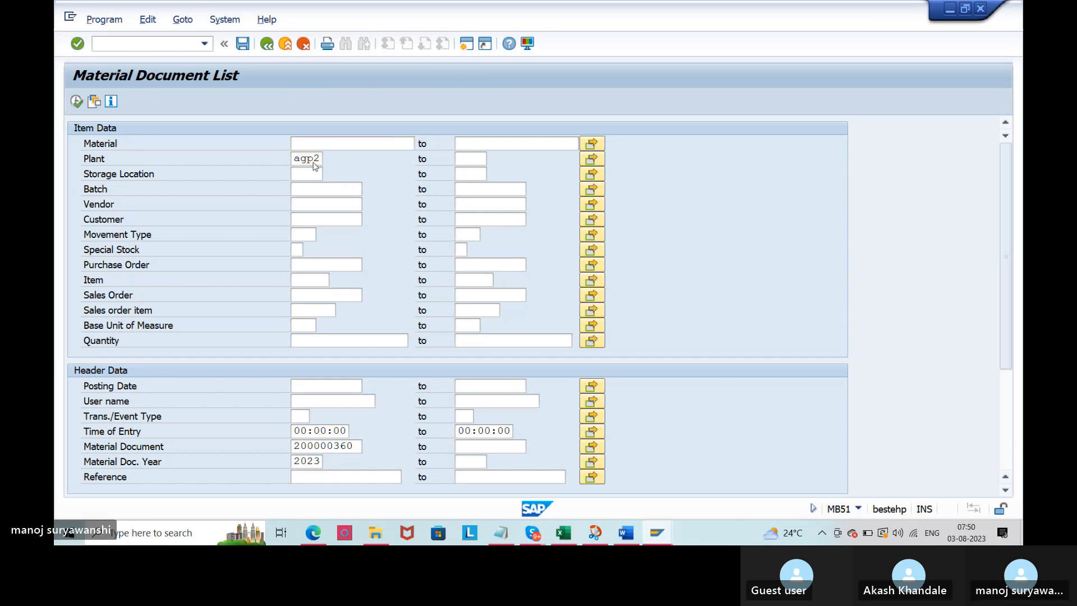
pyautogui.doubleClick(313, 160)
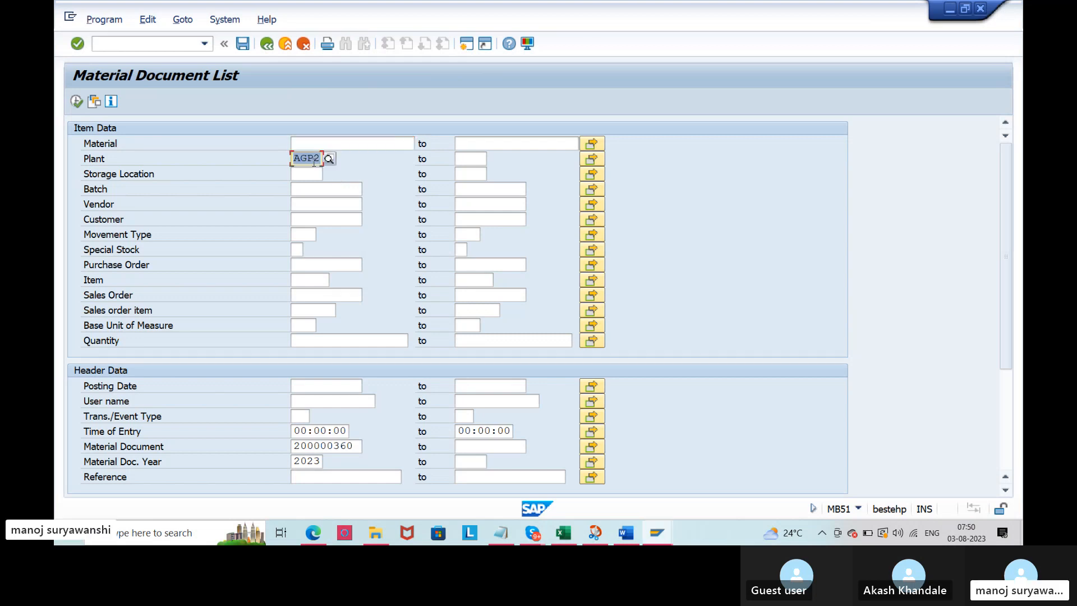
pyautogui.click(353, 449)
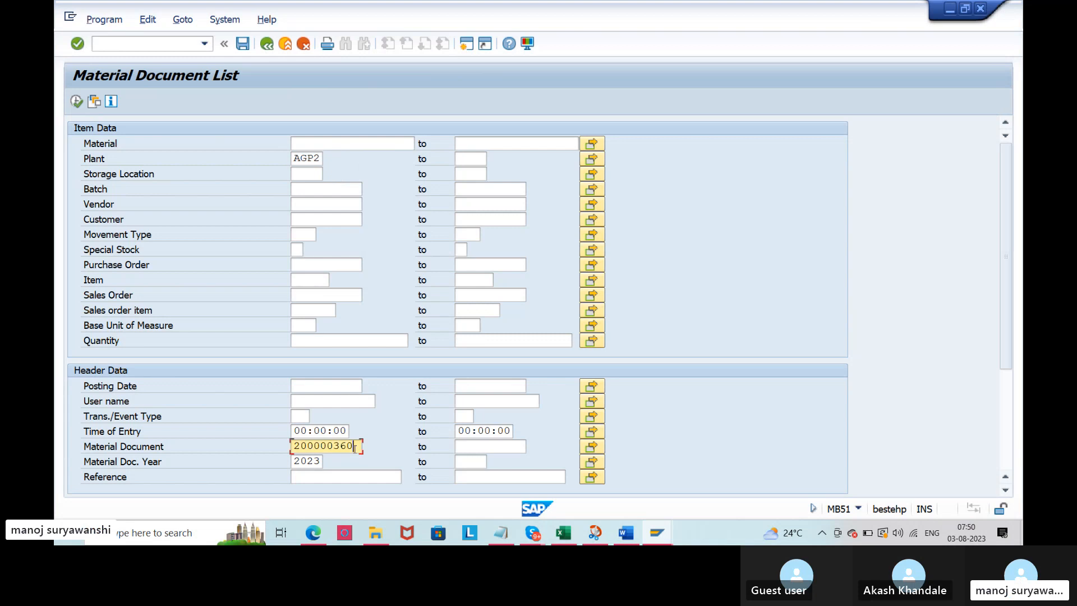
pyautogui.press('BackSpace')
pyautogui.press('BackSpace')
pyautogui.press('BackSpace')
pyautogui.press('BackSpace')
pyautogui.press('BackSpace')
pyautogui.press('BackSpace')
pyautogui.press('BackSpace')
pyautogui.press('BackSpace')
pyautogui.press('BackSpace')
# Step: Set the movement type to 101 and run the material document list
pyautogui.click(295, 234)
pyautogui.write('101')
pyautogui.press('Return')
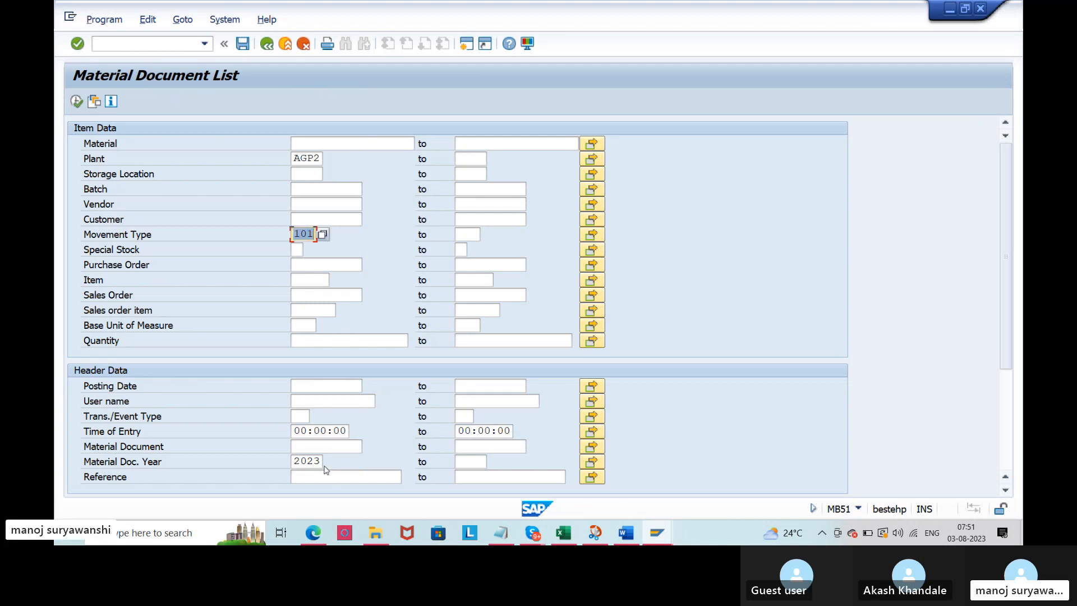
pyautogui.click(77, 101)
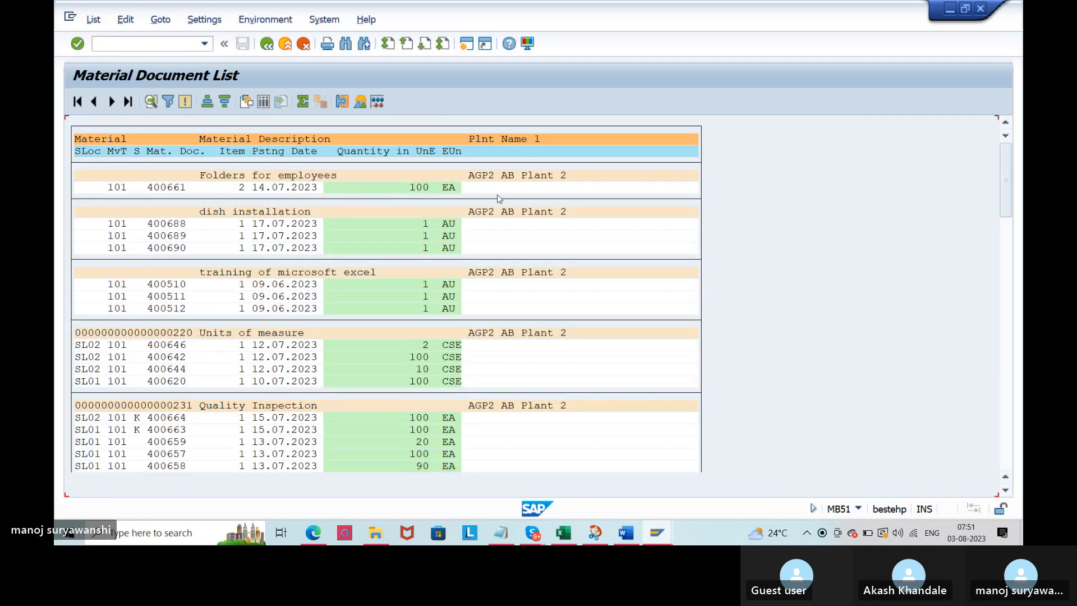
# Step: Open the material document listed for Folders for employees and display its accounting document through FI Documents
pyautogui.moveTo(148, 188); pyautogui.dragTo(188, 191)
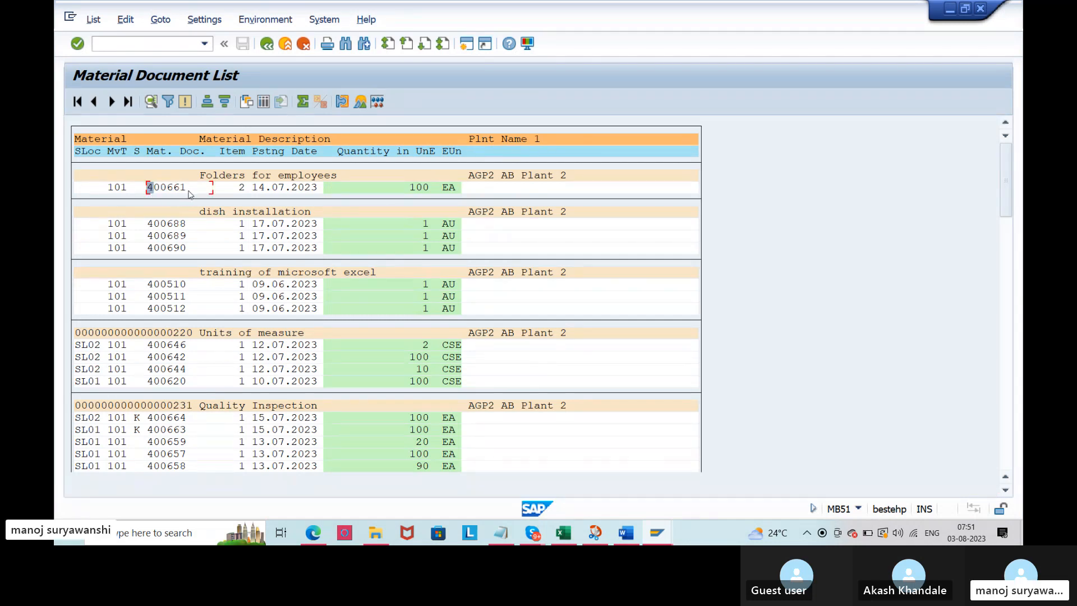
pyautogui.doubleClick(166, 191)
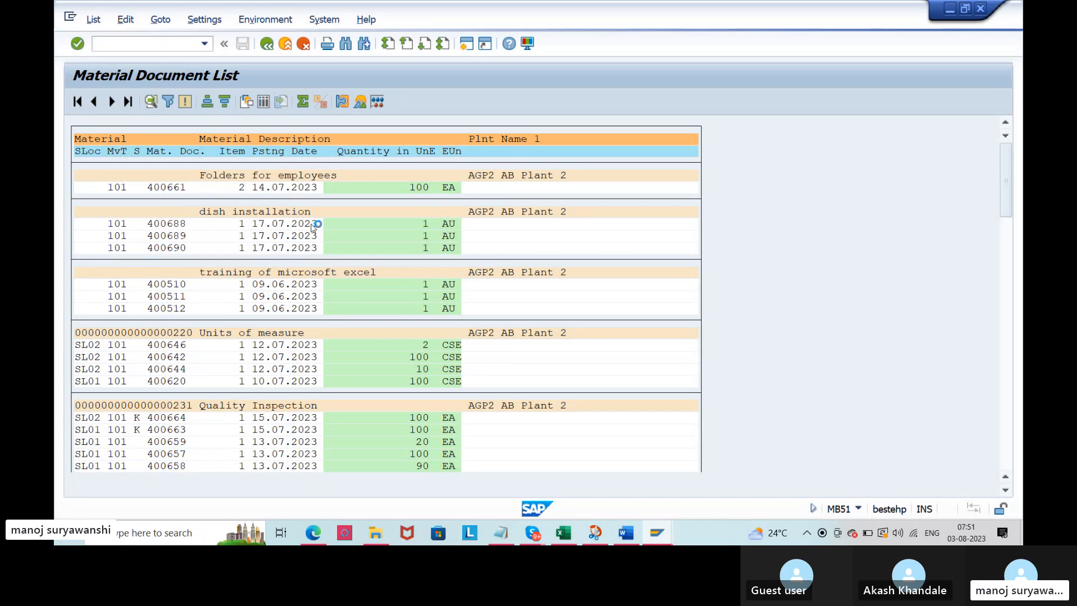
pyautogui.click(587, 192)
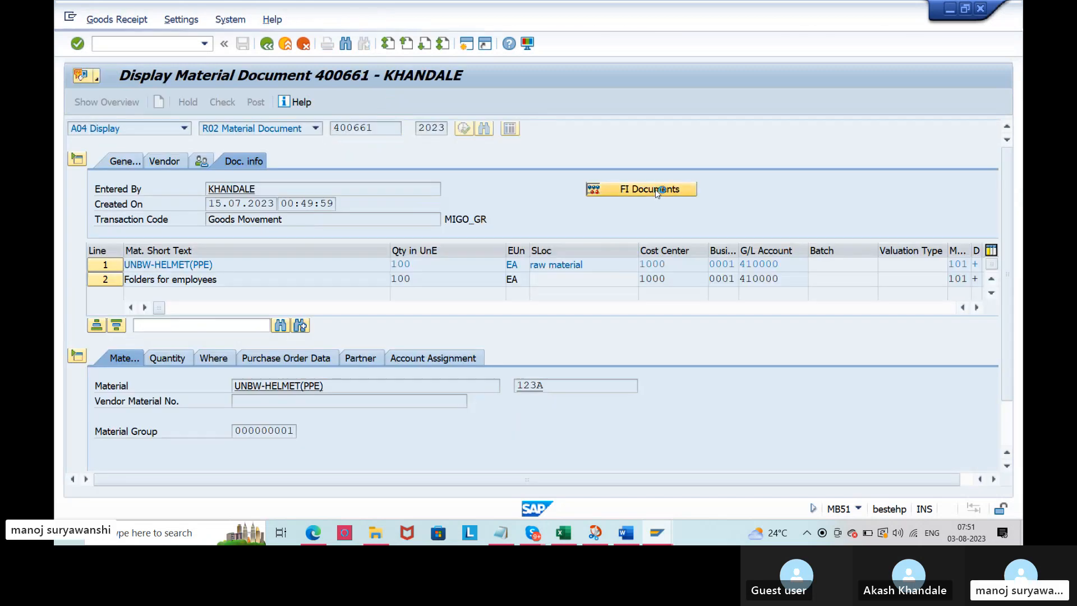
pyautogui.doubleClick(167, 198)
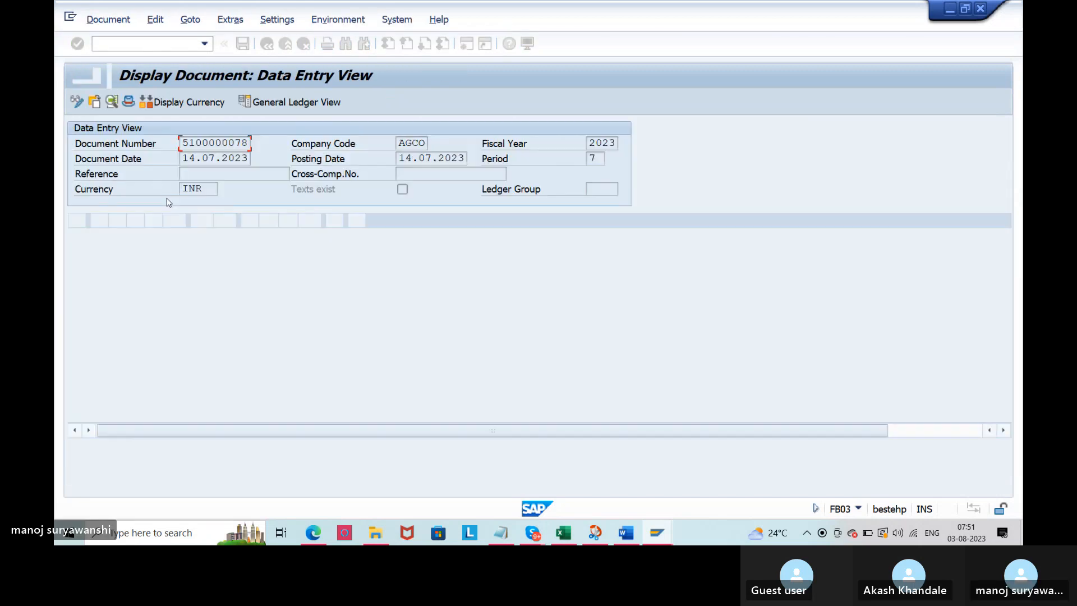
# Step: Examine the accounting document's number and its leading digits, and open the document header to check the document type
pyautogui.moveTo(183, 143); pyautogui.dragTo(262, 149)
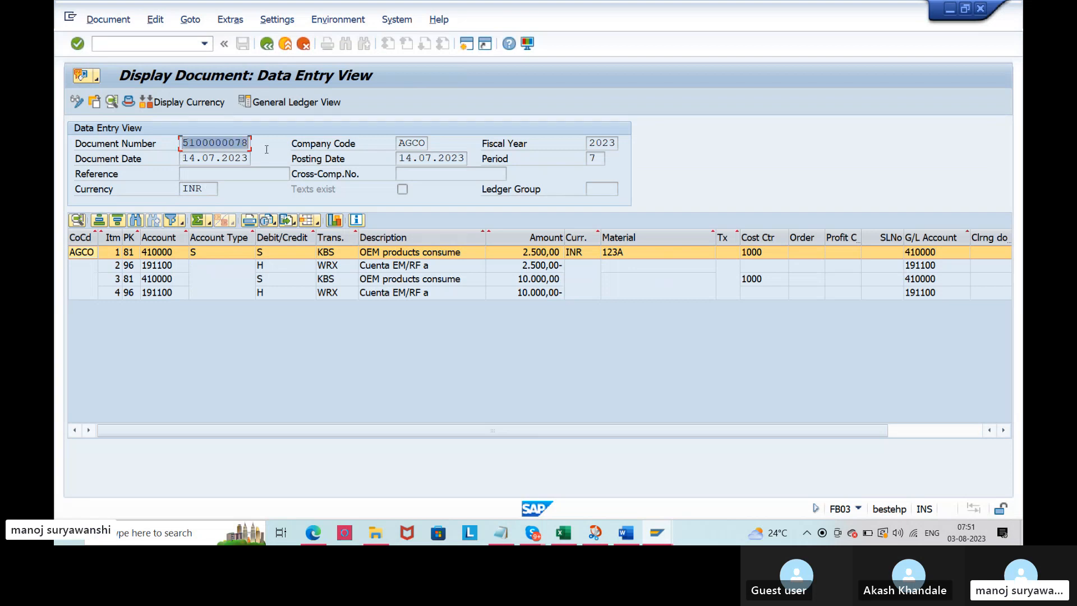
pyautogui.click(264, 150)
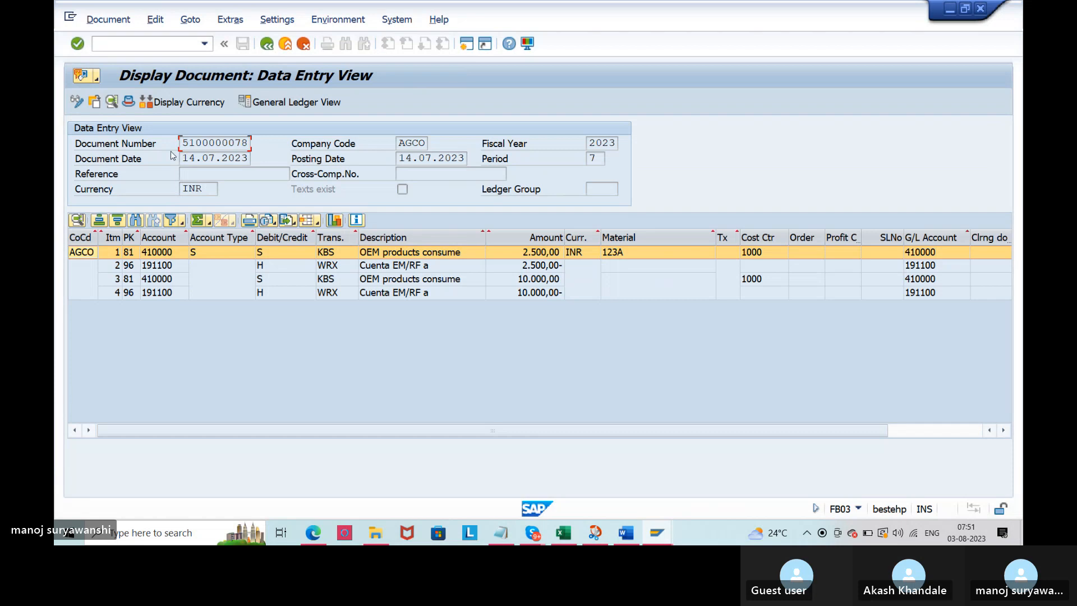
pyautogui.moveTo(182, 142); pyautogui.dragTo(193, 143)
pyautogui.click(193, 144)
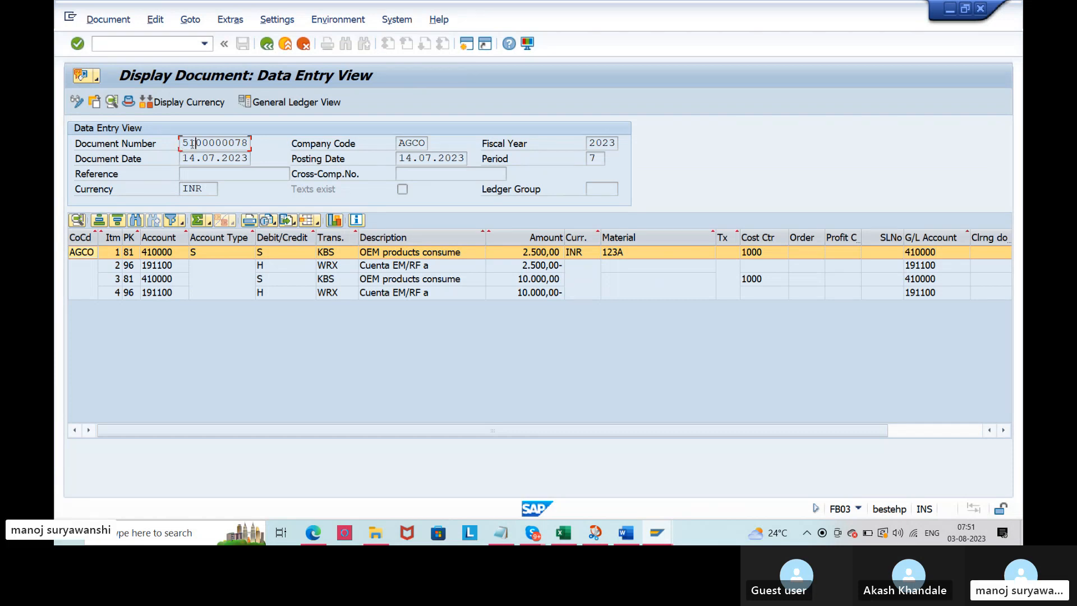
pyautogui.moveTo(181, 143); pyautogui.dragTo(252, 150)
pyautogui.click(251, 151)
pyautogui.click(127, 104)
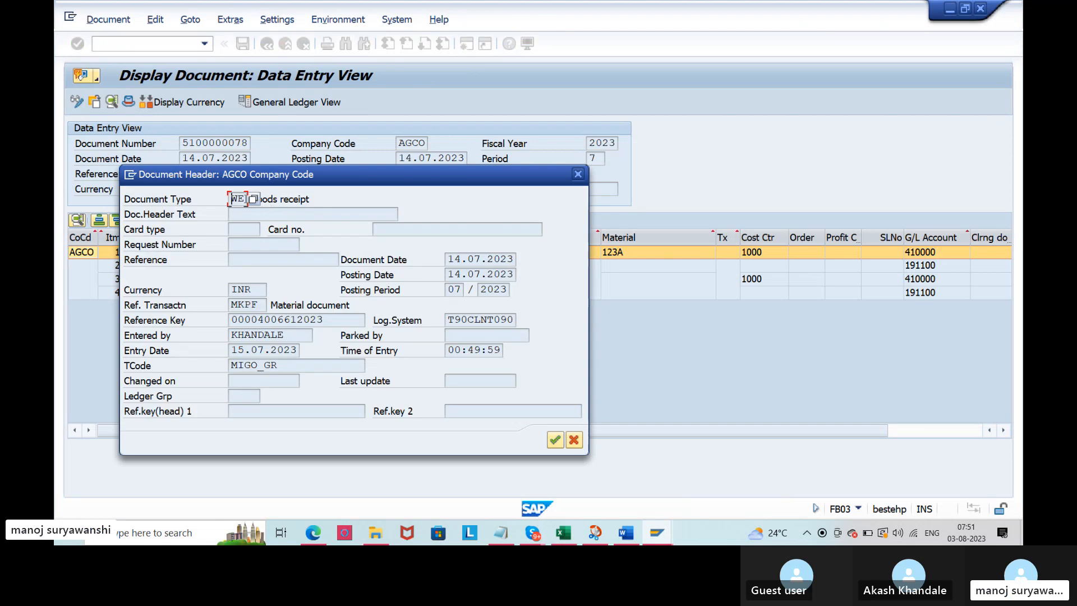
pyautogui.moveTo(246, 200); pyautogui.dragTo(233, 200)
pyautogui.click(240, 201)
# Step: Switch to the session with the document types overview and position the list at WE
pyautogui.hotkey('alt', 'Tab')
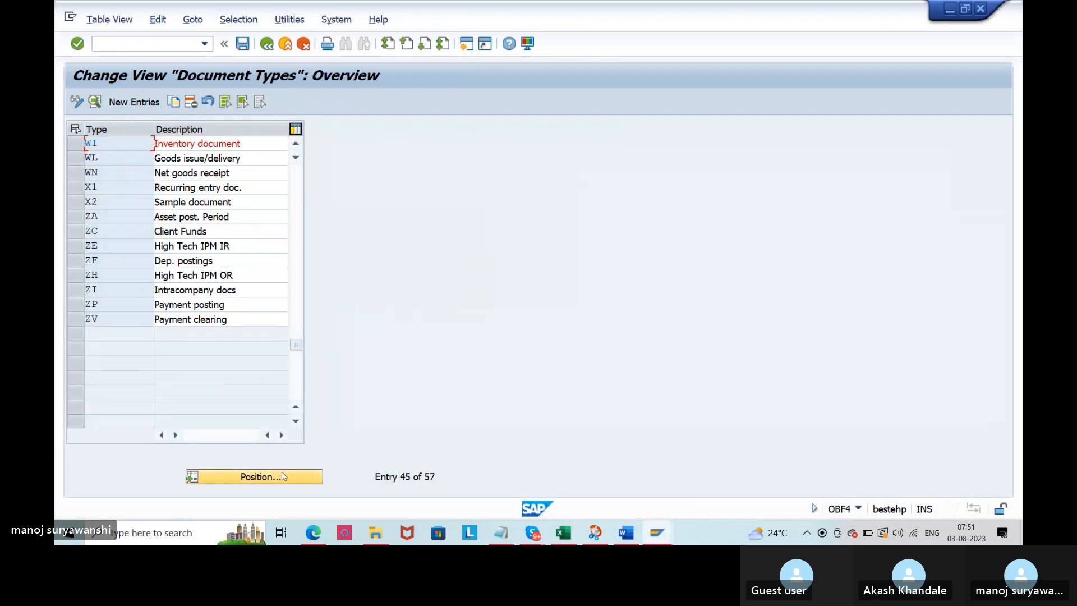
pyautogui.click(281, 476)
pyautogui.write('WE')
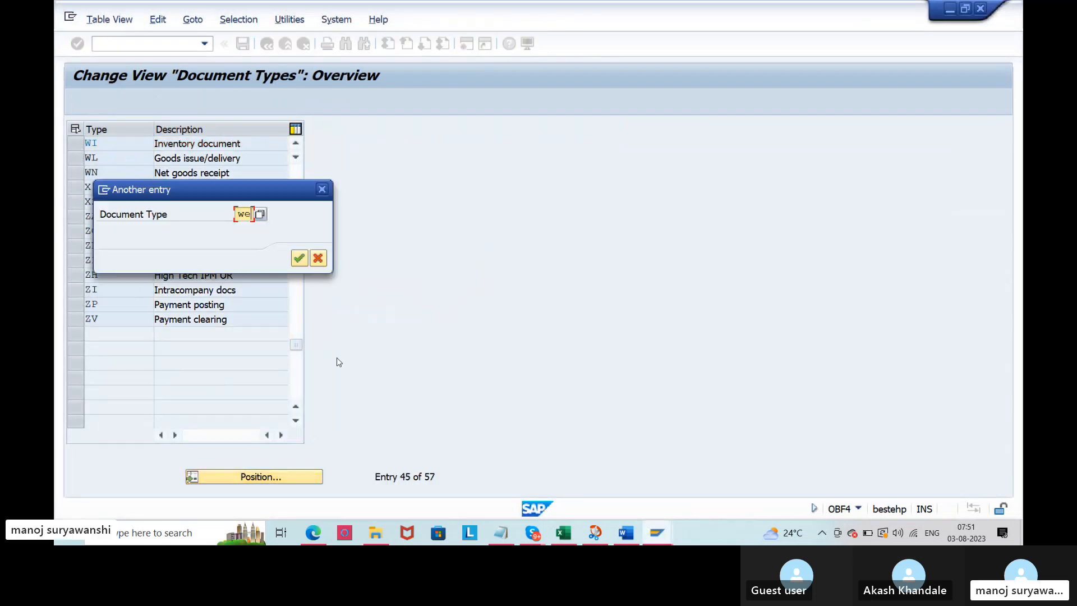
pyautogui.press('Return')
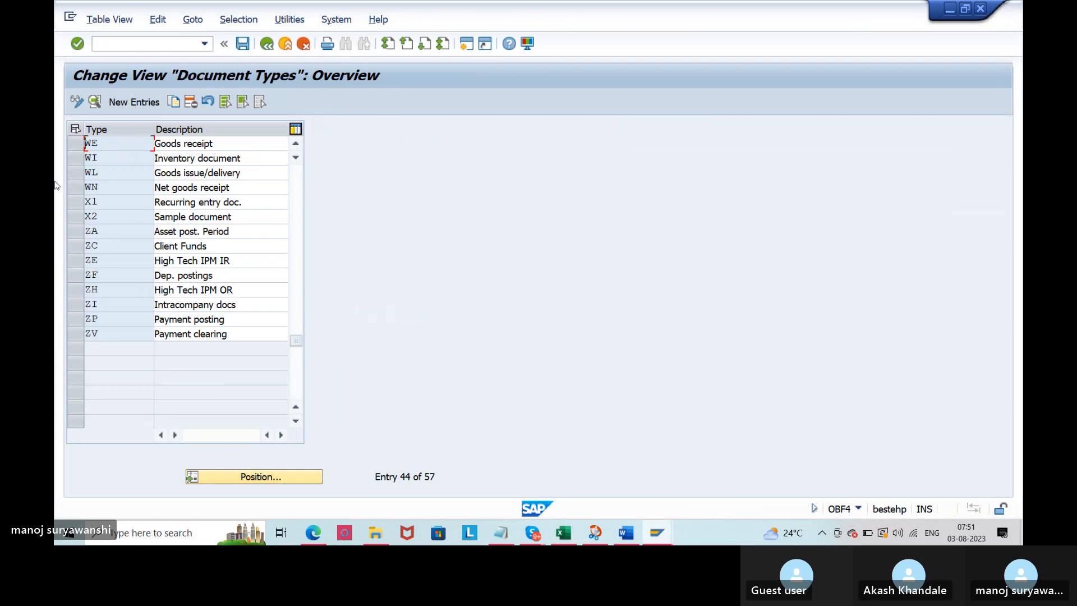
# Step: Open the details of the goods receipt document type WE and check its number range
pyautogui.click(71, 144)
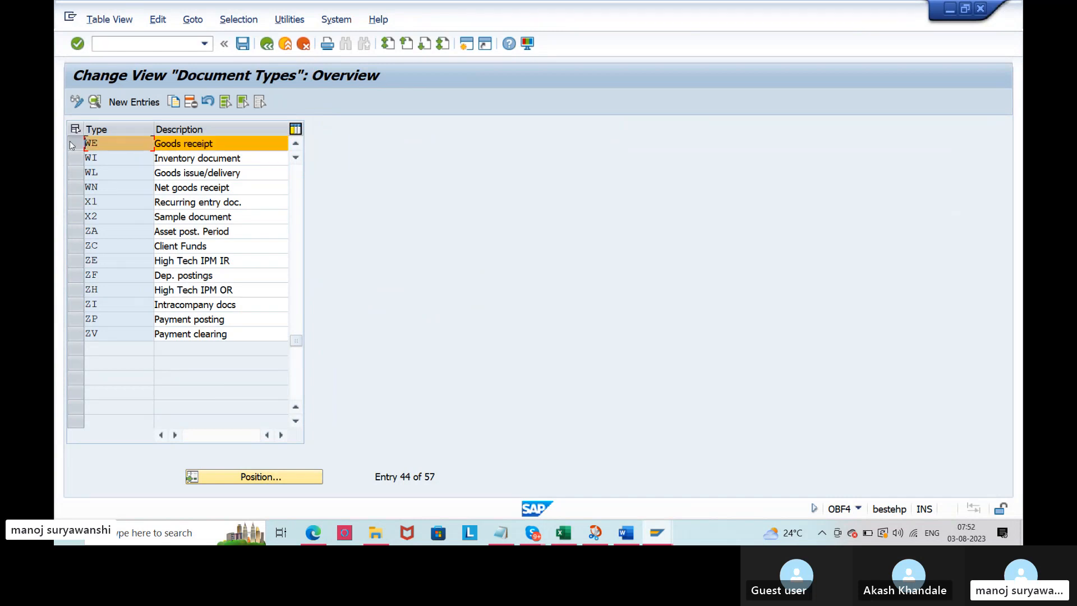
pyautogui.click(94, 102)
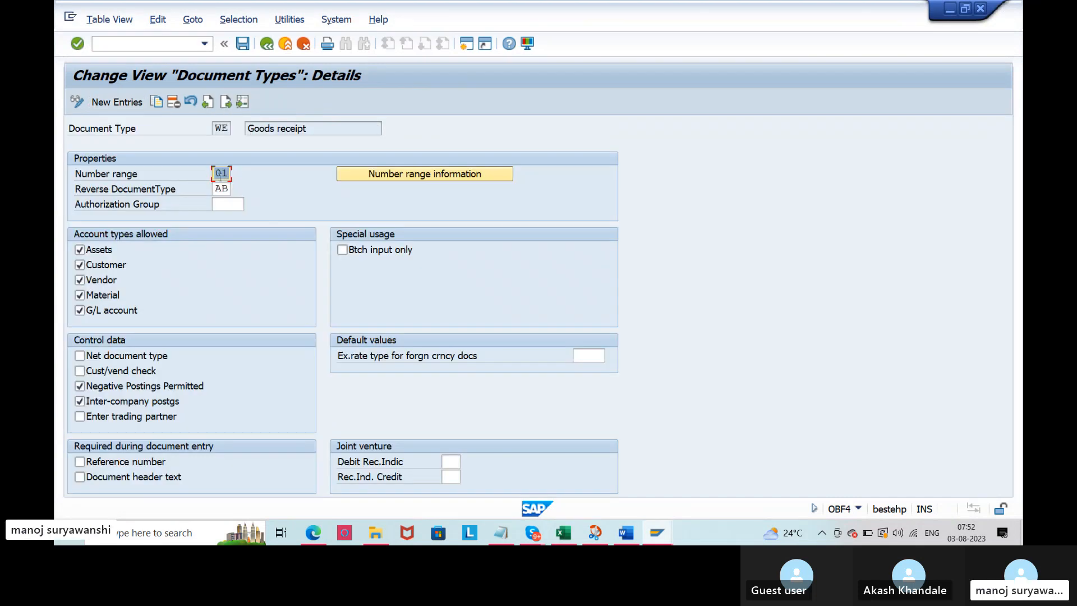
pyautogui.moveTo(215, 174); pyautogui.dragTo(229, 175)
pyautogui.click(229, 174)
# Step: Open the number range information for WE and display the intervals of company code AGCO
pyautogui.click(426, 175)
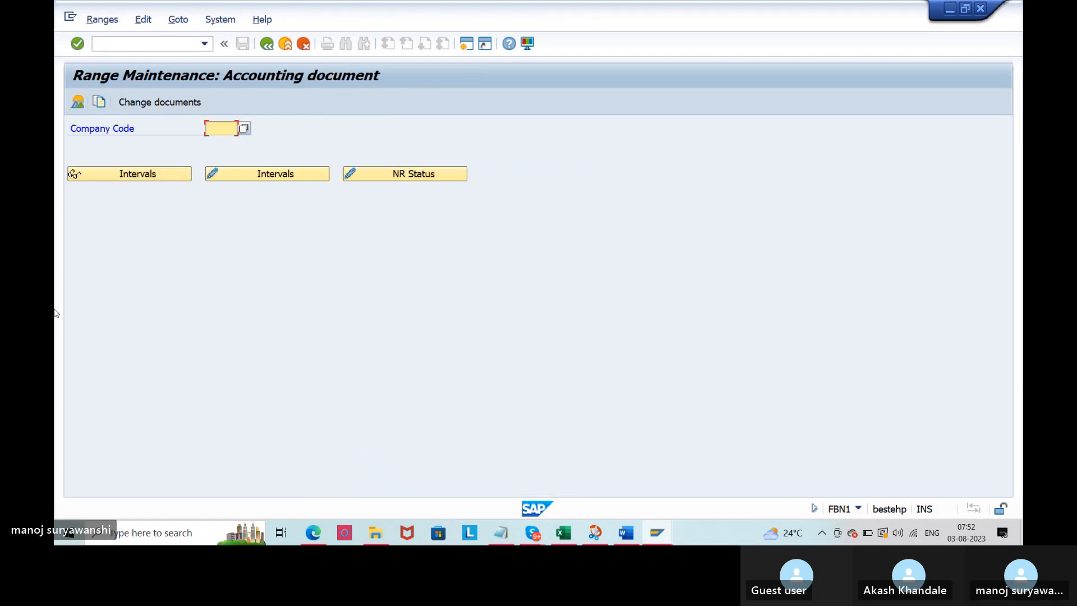
pyautogui.click(222, 128)
pyautogui.click(219, 140)
pyautogui.click(158, 174)
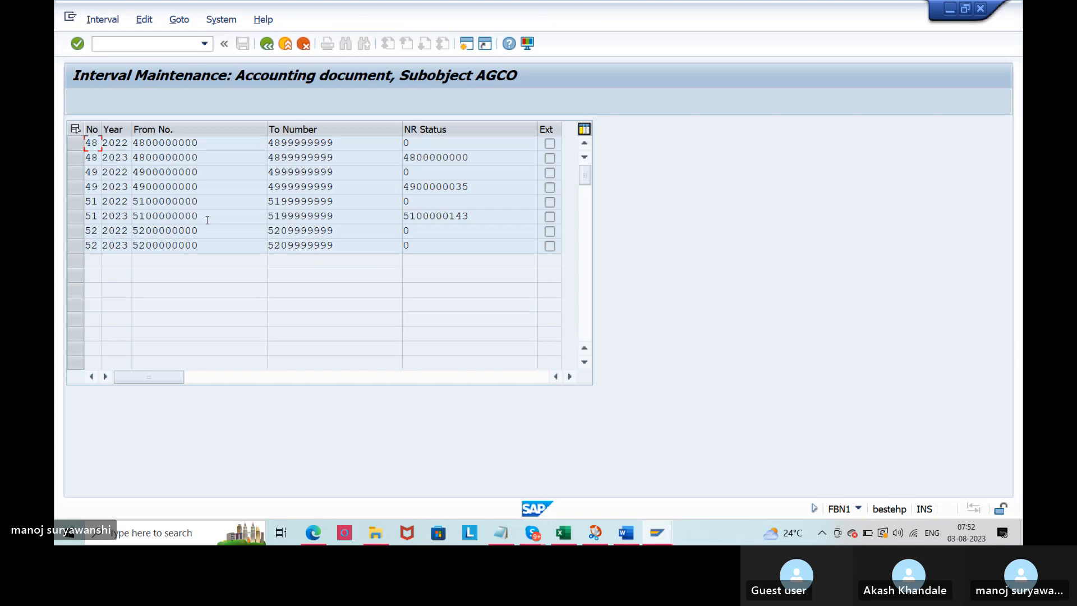
# Step: Leave AGCO's intervals and the WE details, and return to the Document Types selection
pyautogui.click(267, 44)
pyautogui.click(266, 44)
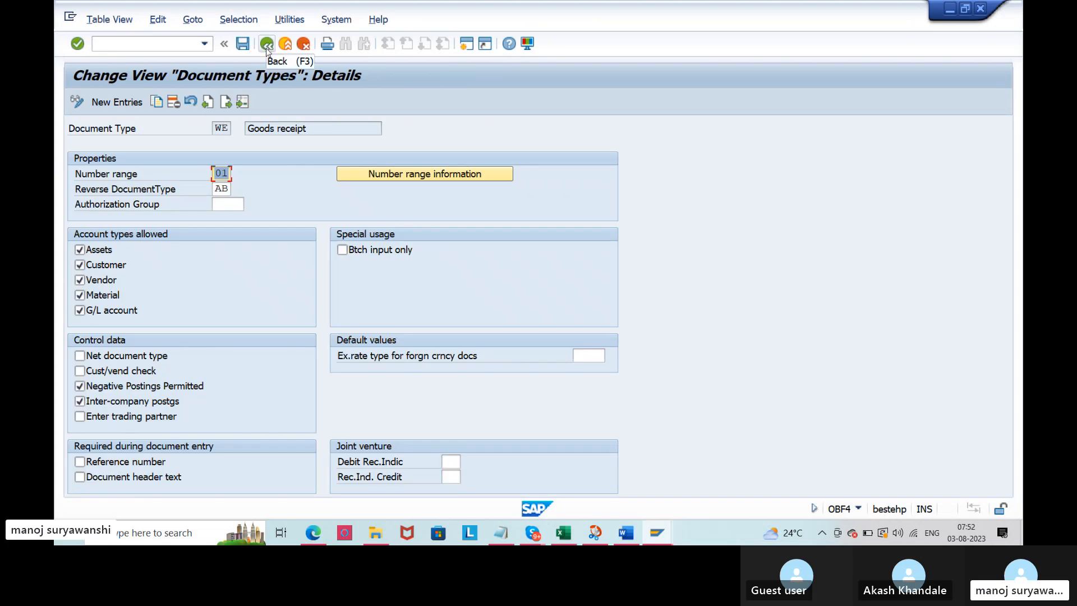
pyautogui.click(266, 44)
pyautogui.click(267, 44)
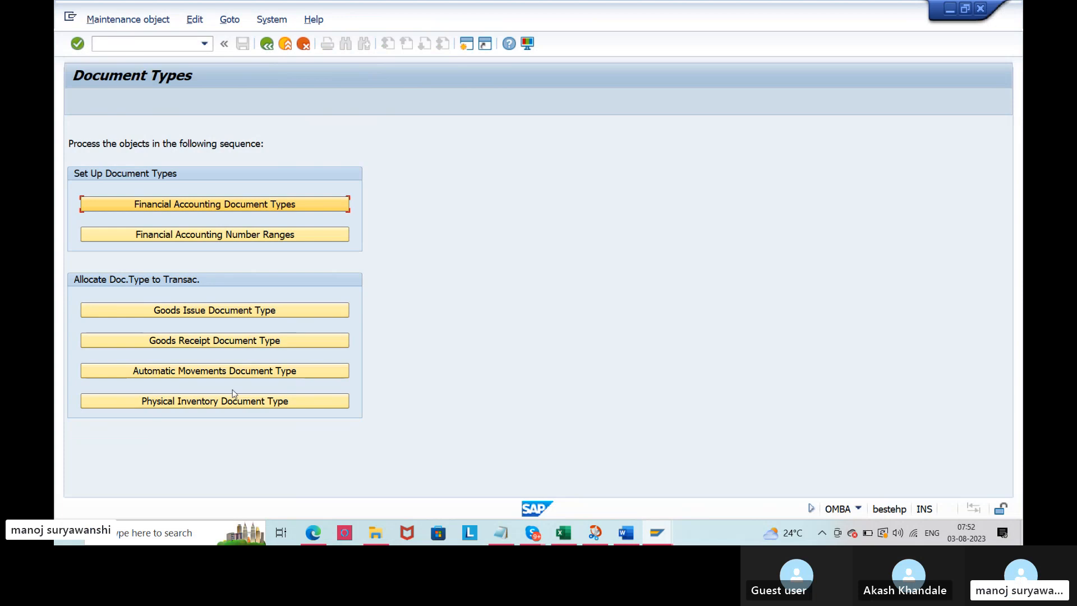
# Step: Open the goods receipt document type allocation, check the document type assigned to MIGO_GR, and return to Document Types
pyautogui.click(230, 346)
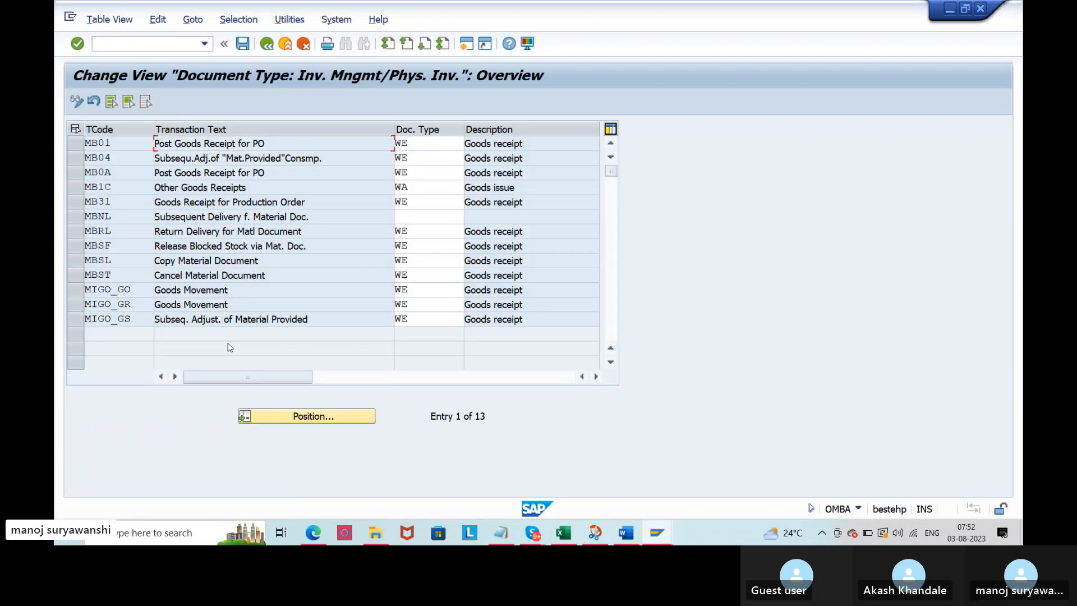
pyautogui.moveTo(153, 141); pyautogui.dragTo(167, 142)
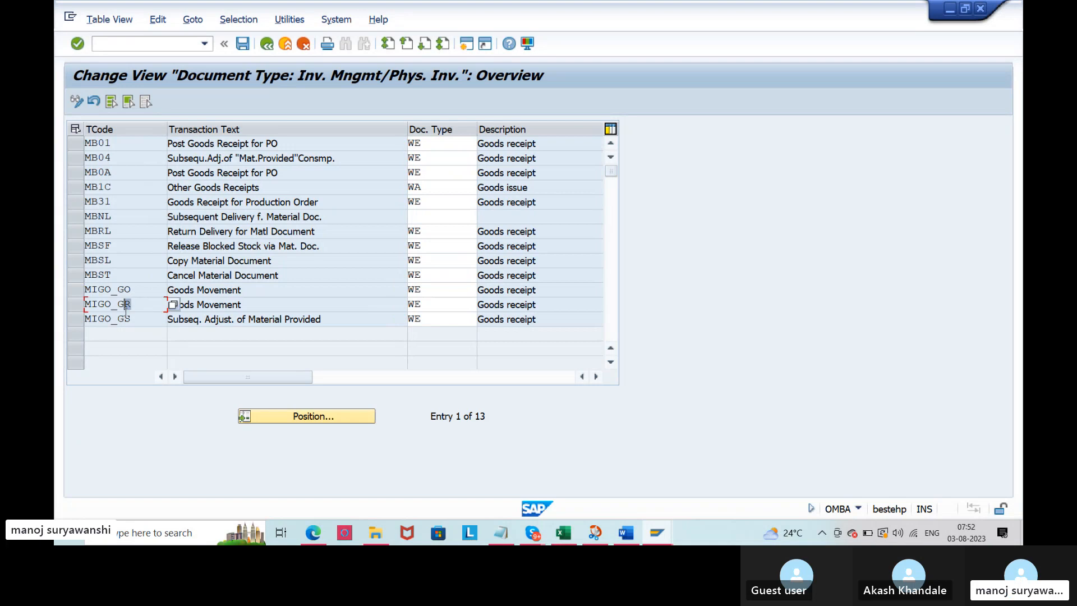
pyautogui.click(82, 306)
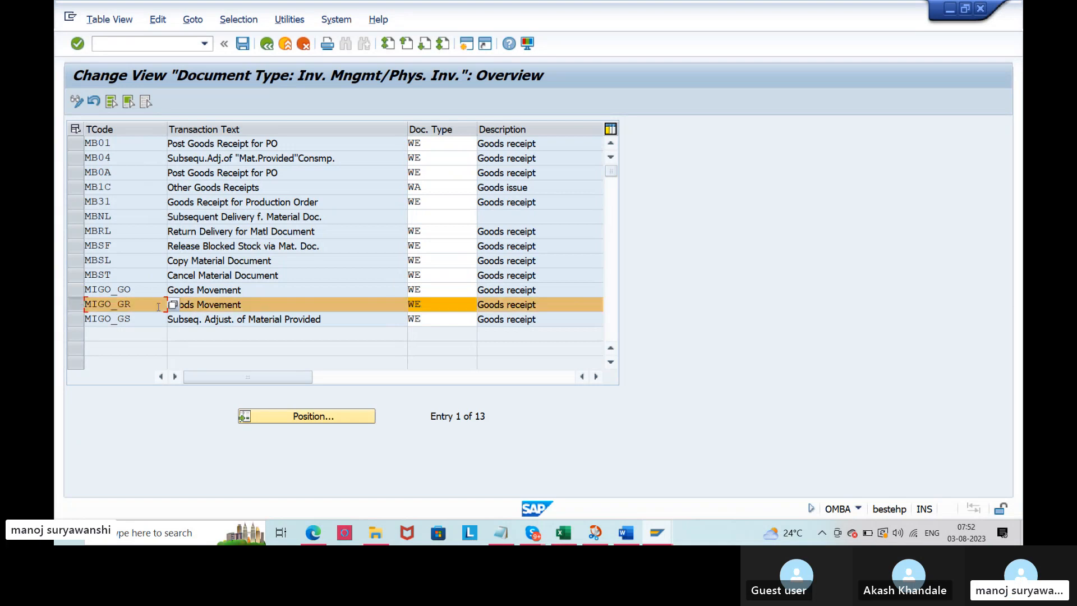
pyautogui.click(450, 303)
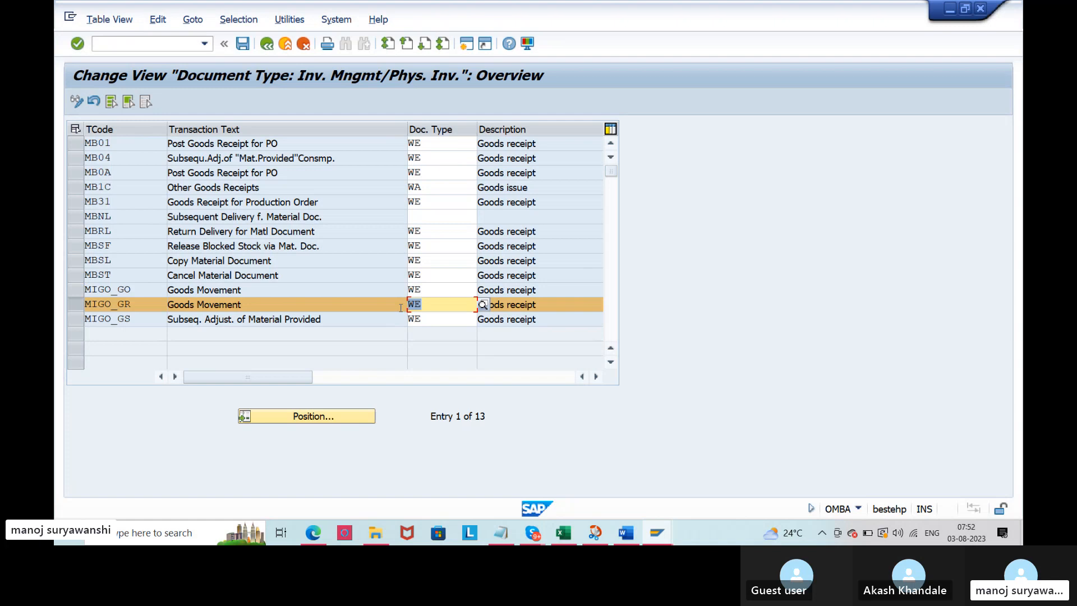
pyautogui.click(400, 308)
pyautogui.click(266, 43)
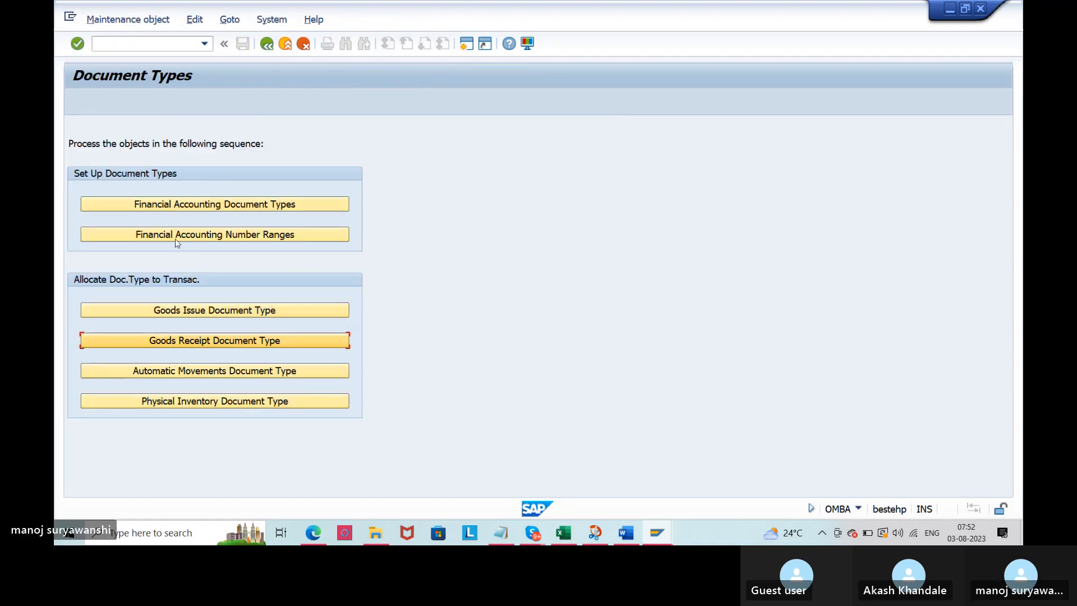
# Step: Display the financial accounting number range intervals of company code AGCO and return to Document Types
pyautogui.click(176, 242)
pyautogui.write('a')
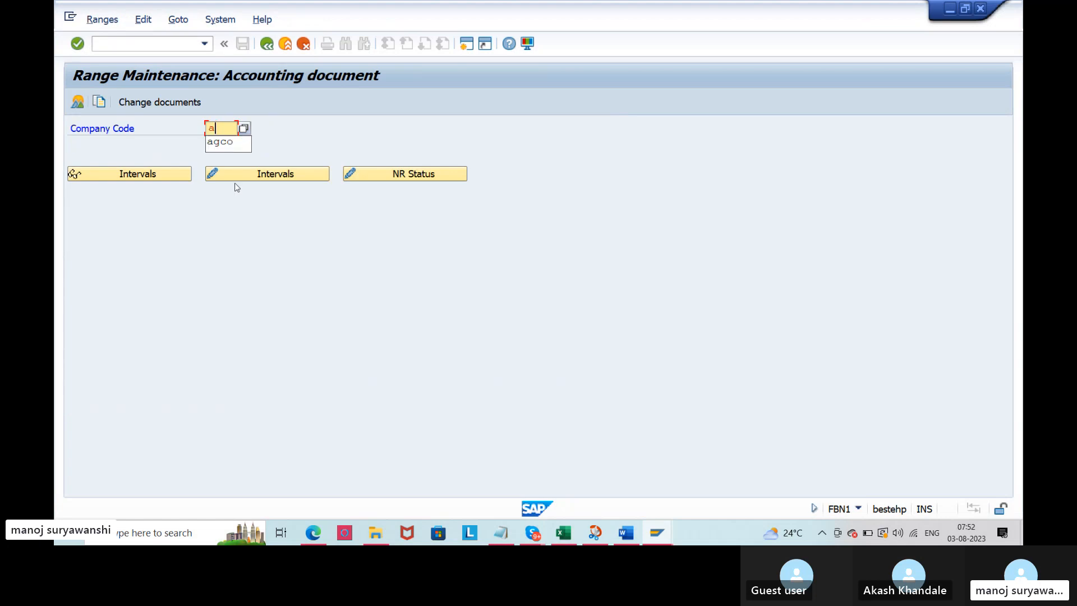
pyautogui.write('gco')
pyautogui.press('Return')
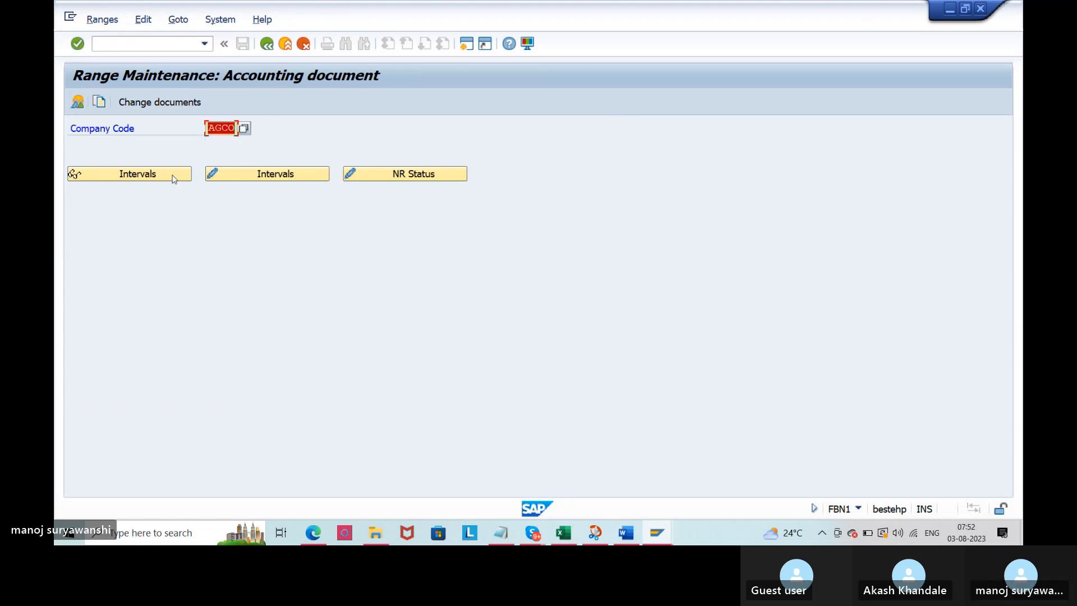
pyautogui.click(172, 178)
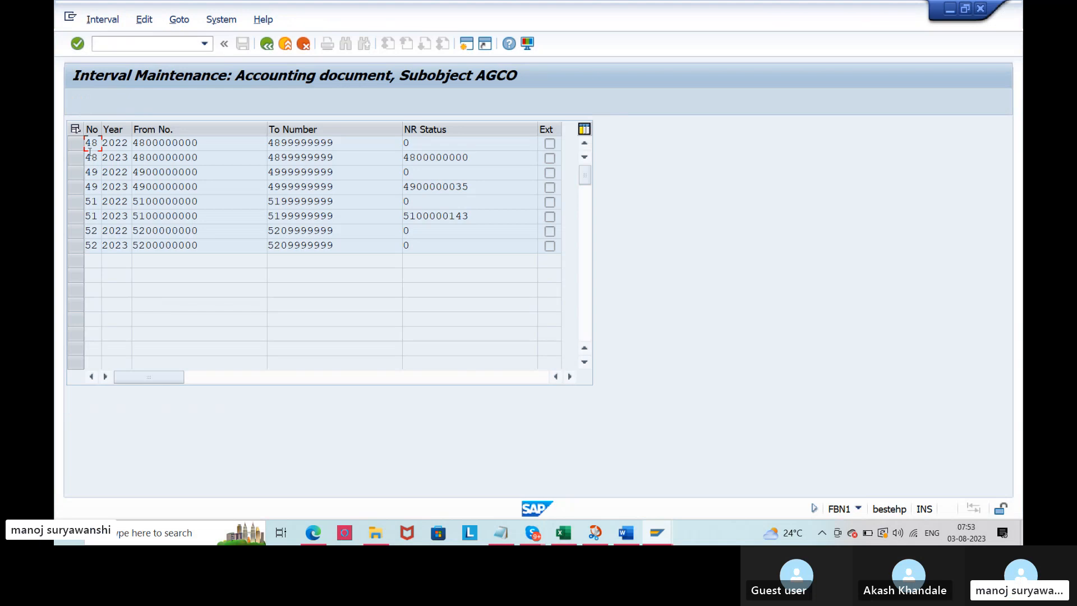
pyautogui.click(268, 51)
pyautogui.click(268, 49)
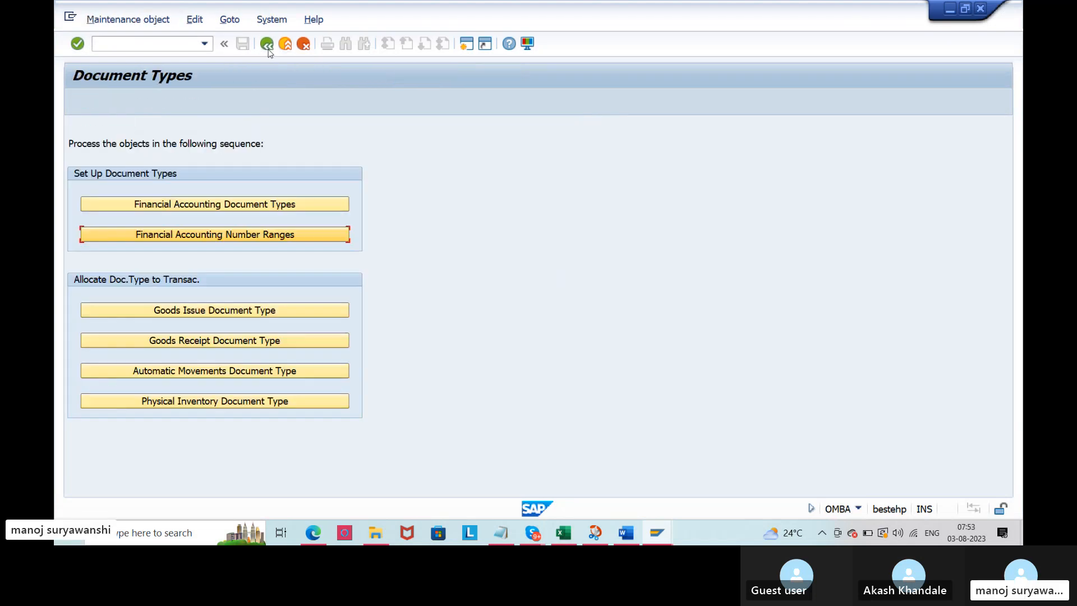
# Step: Position the financial accounting document types list at WE and open the details of that goods receipt type
pyautogui.click(135, 205)
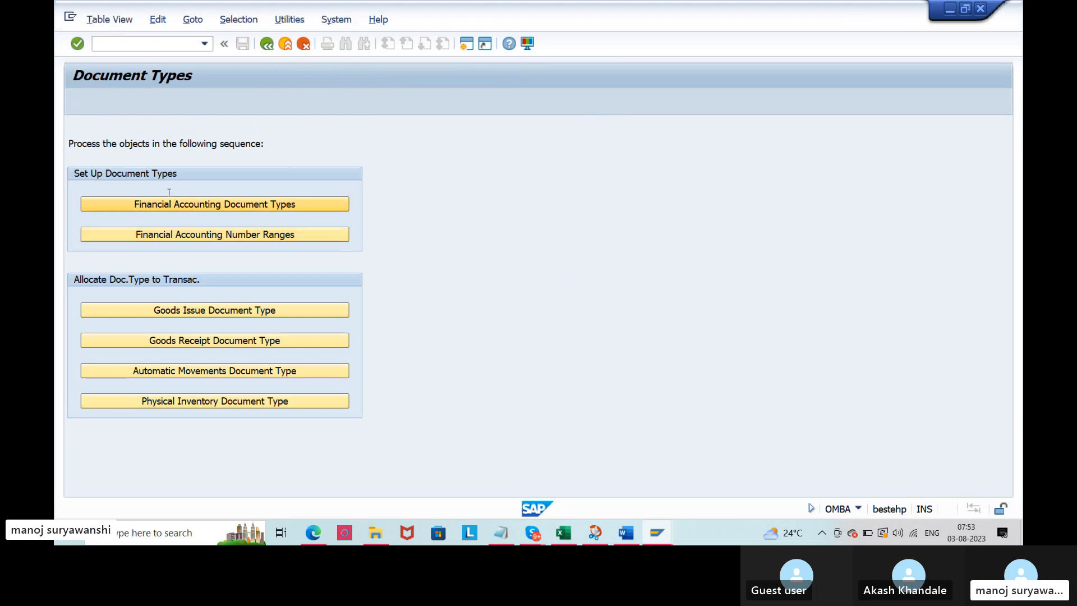
pyautogui.click(289, 483)
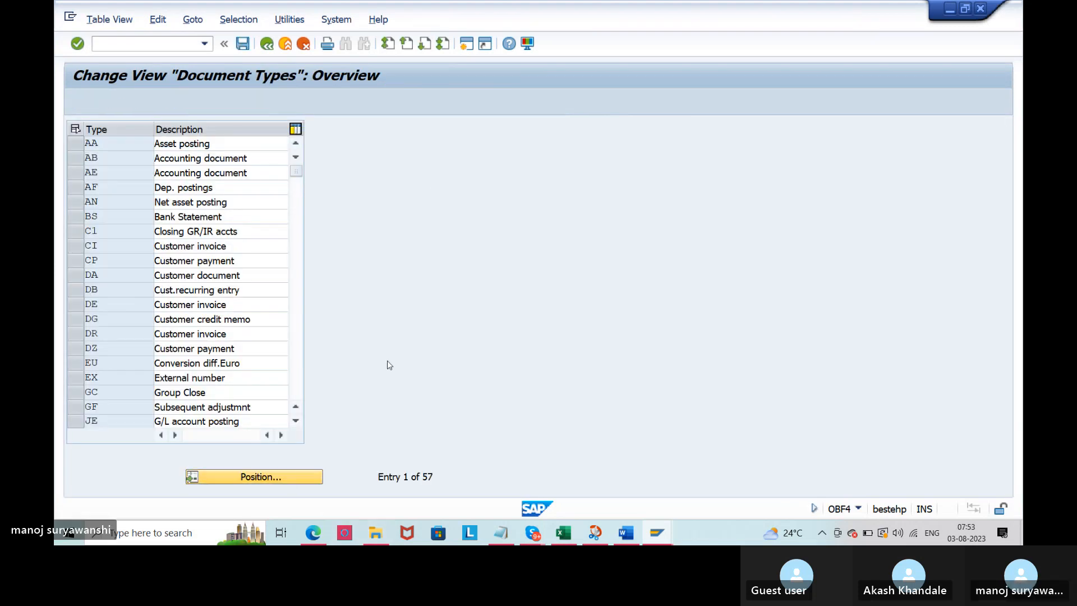
pyautogui.write('we')
pyautogui.press('Return')
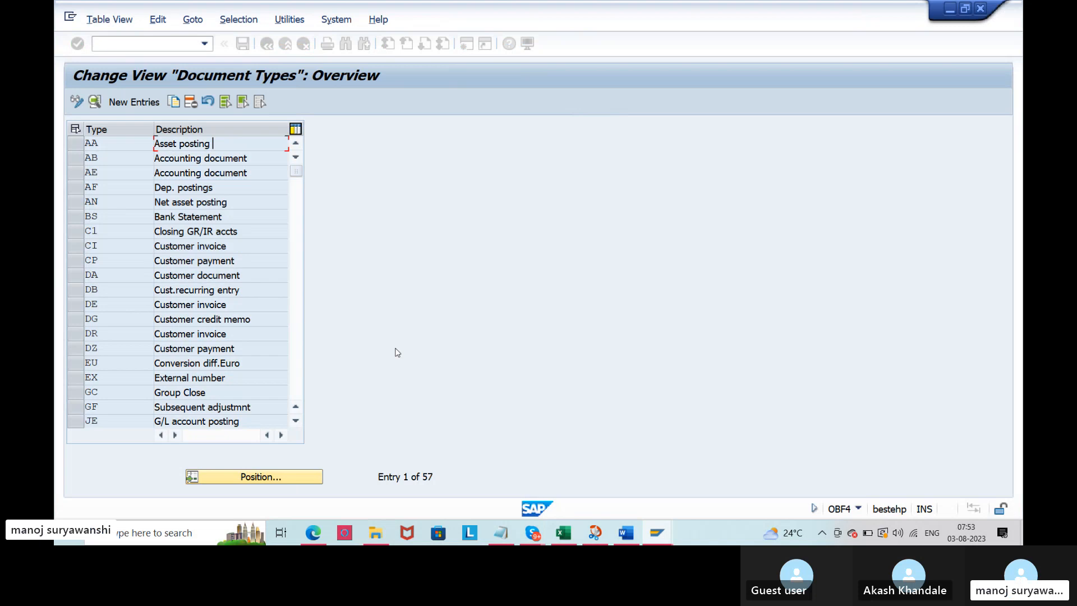
pyautogui.click(77, 143)
pyautogui.click(94, 101)
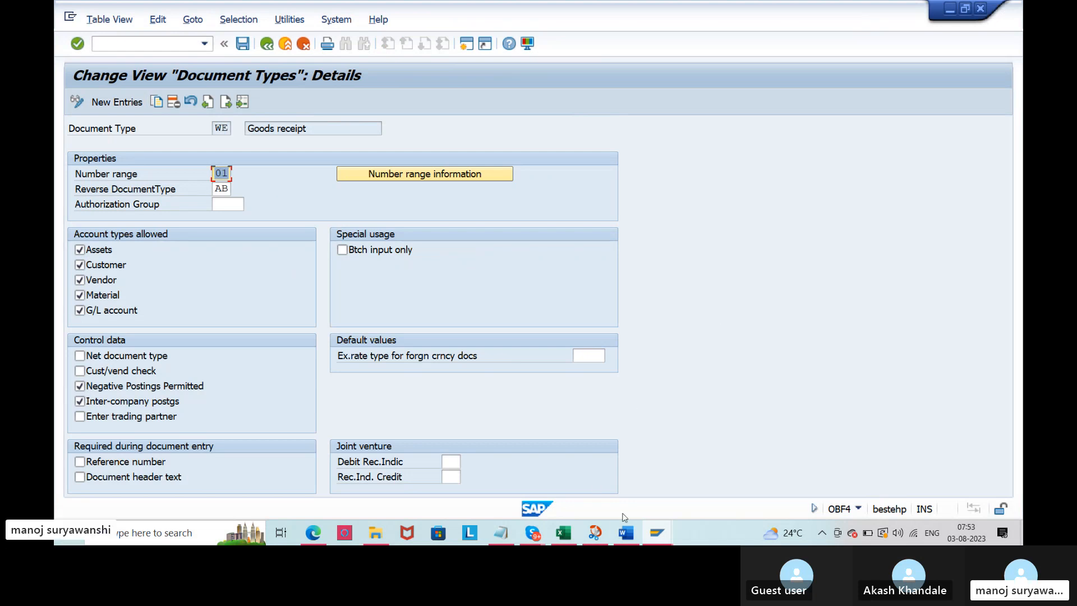
# Step: Switch to the session showing the accounting document, leave the document, and start transaction ME23N
pyautogui.moveTo(661, 538)
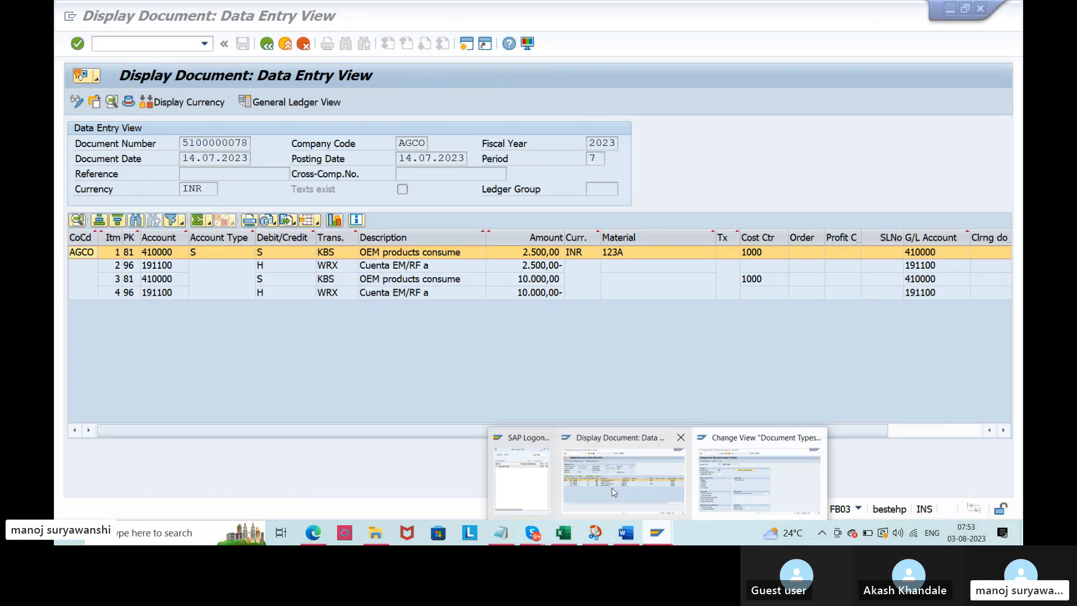
pyautogui.click(613, 491)
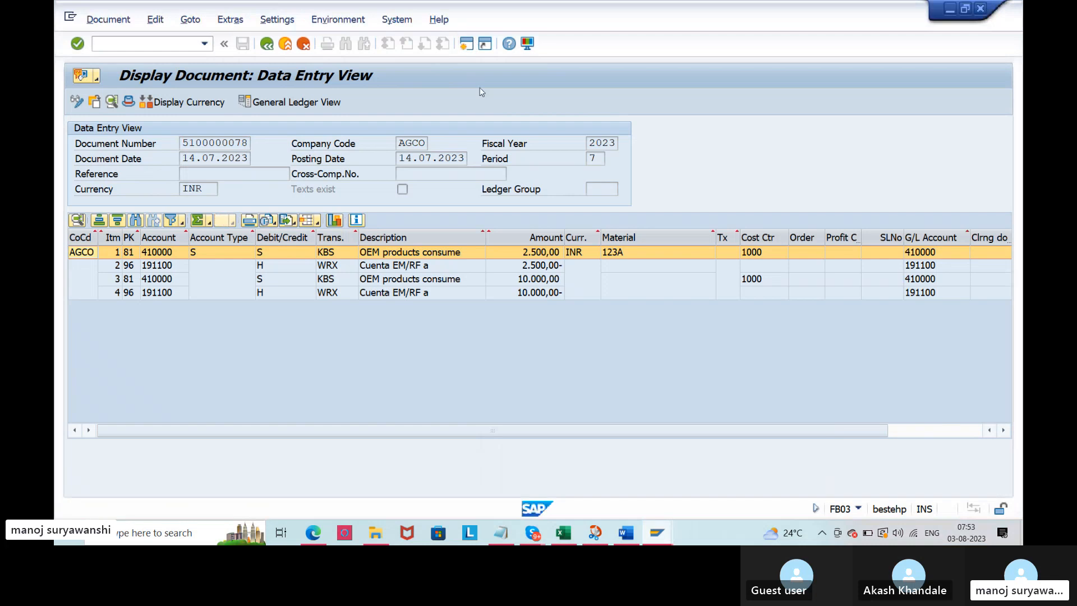
pyautogui.hotkey('shift', 'F3')
pyautogui.write('me23n')
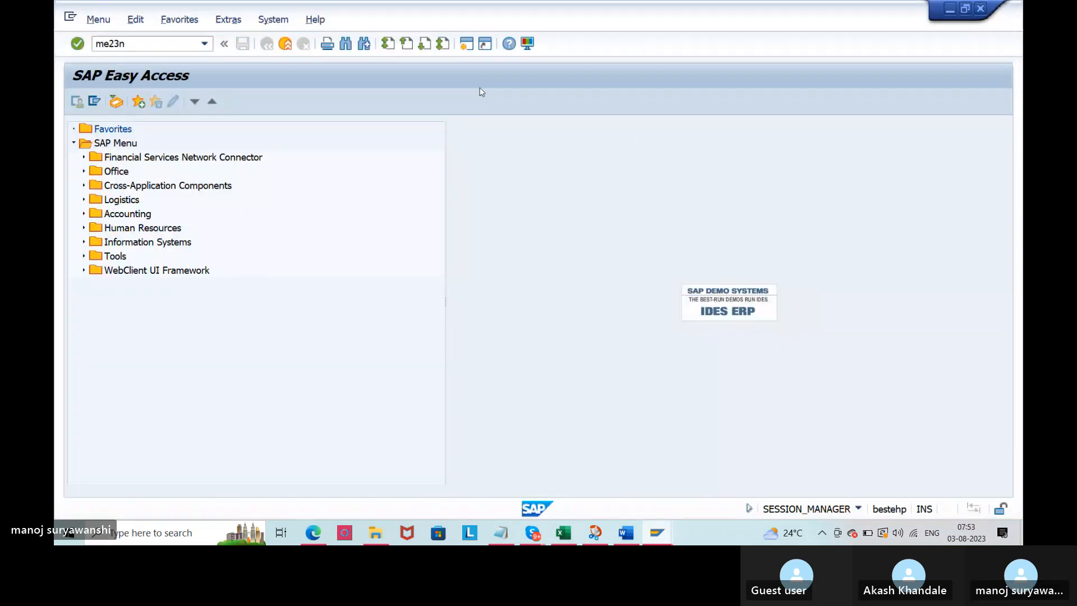
pyautogui.press('Return')
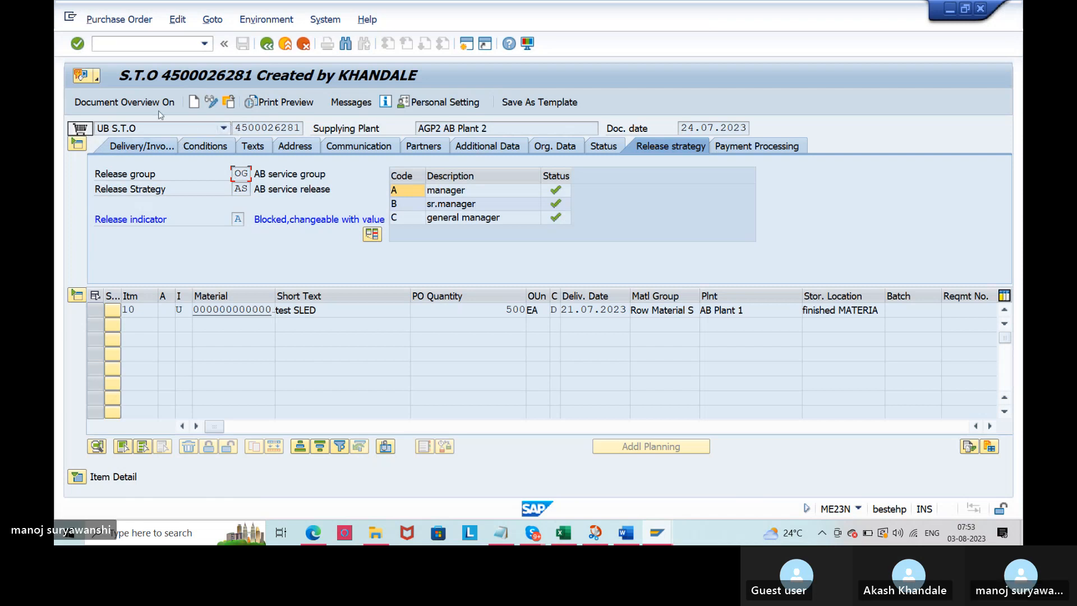
# Step: Show the document overview and open the selection screen for purchase orders
pyautogui.click(105, 110)
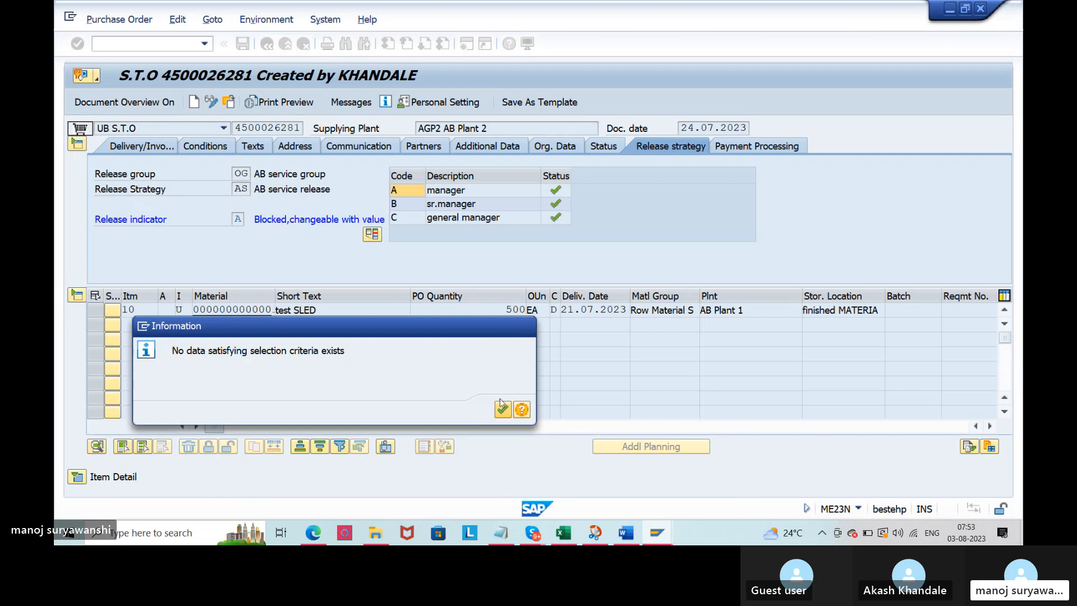
pyautogui.click(502, 410)
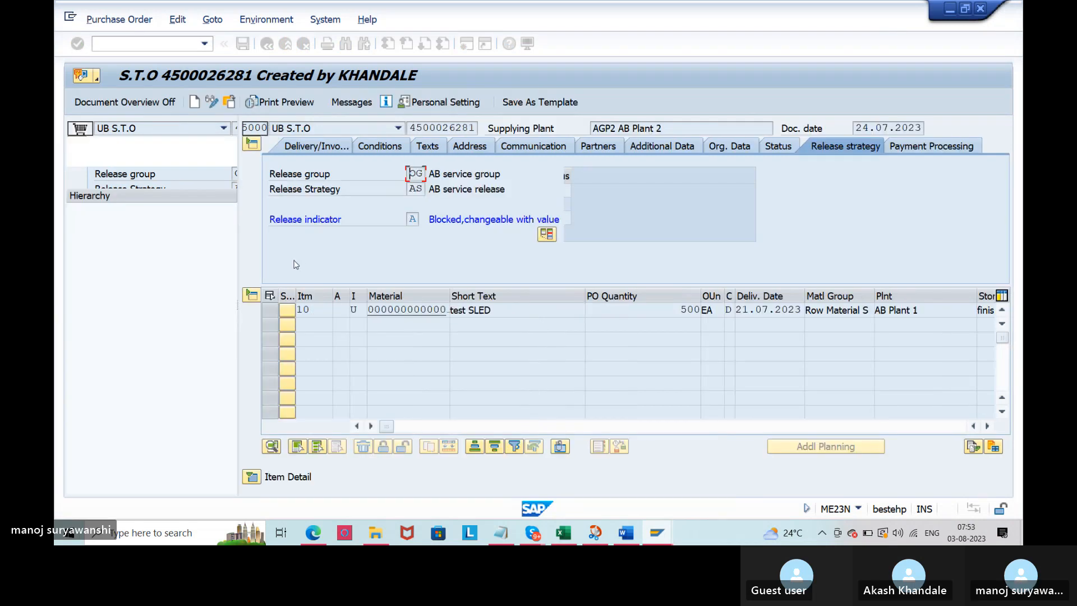
pyautogui.click(88, 183)
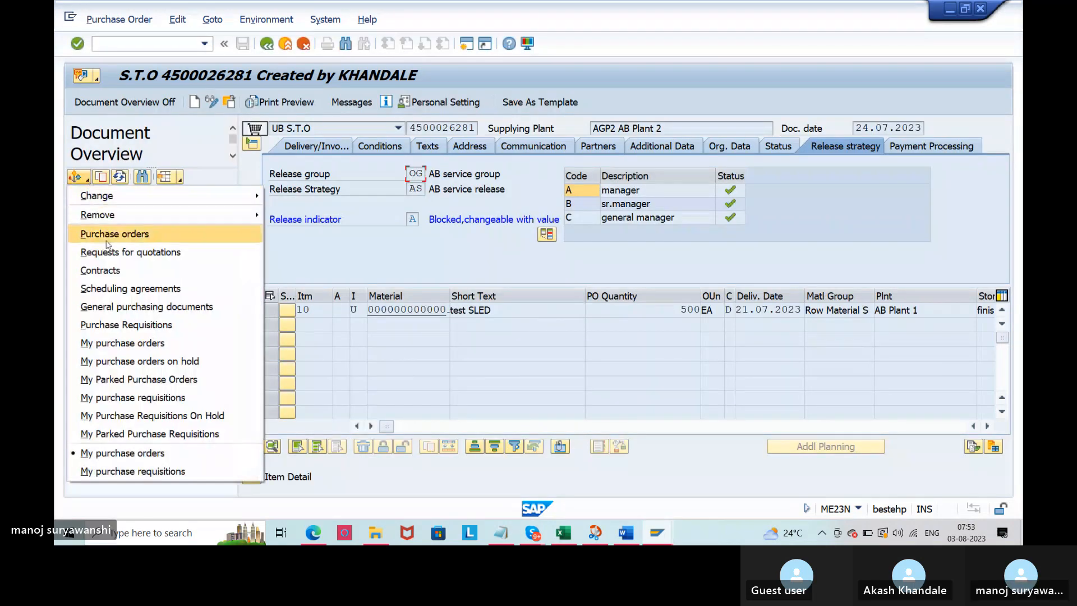
pyautogui.click(123, 236)
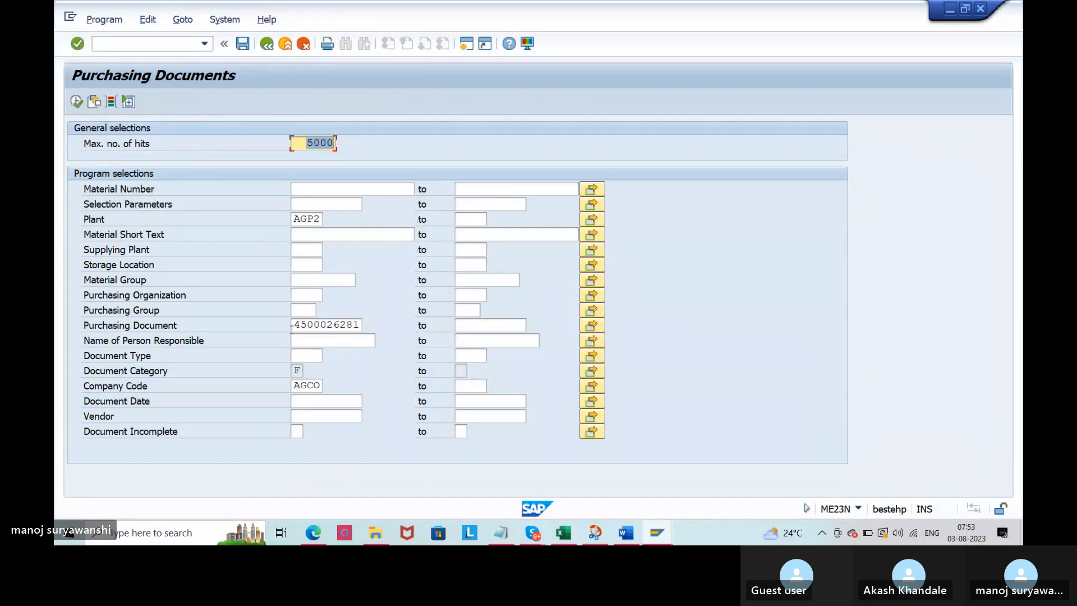
# Step: Clear the purchasing document number and list the purchase orders for plant AGP2 and company code AGCO
pyautogui.click(295, 325)
pyautogui.press('Delete')
pyautogui.press('Delete')
pyautogui.press('Delete')
pyautogui.press('Delete')
pyautogui.press('Delete')
pyautogui.press('Delete')
pyautogui.press('Delete')
pyautogui.press('Delete')
pyautogui.press('Delete')
pyautogui.press('Delete')
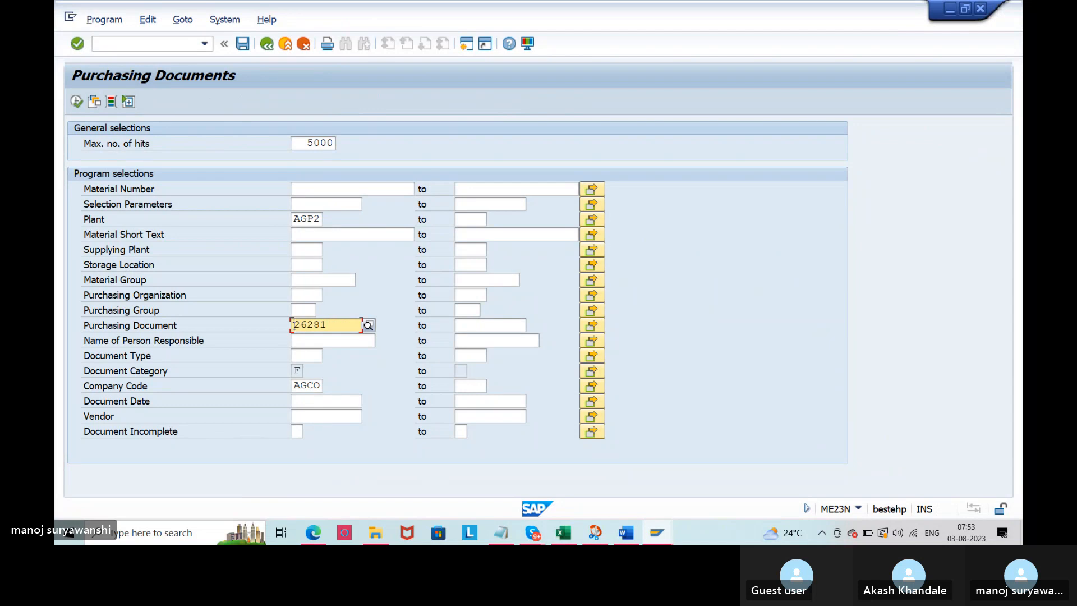
pyautogui.click(76, 101)
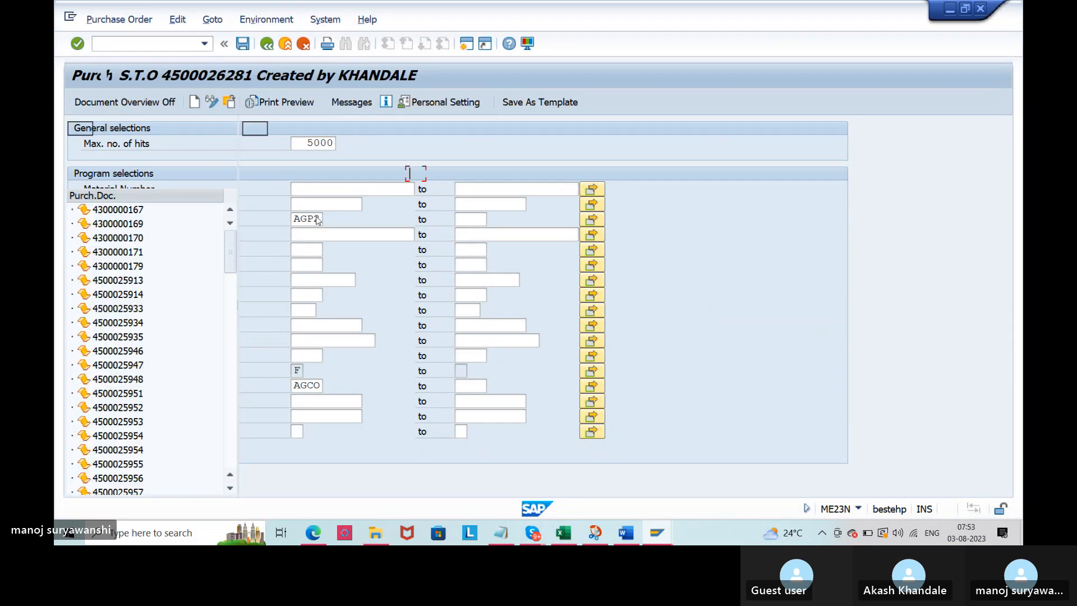
# Step: Create a new standard purchase order by copying the listed one for material "test Procurement type", and save it despite the system messages
pyautogui.doubleClick(129, 483)
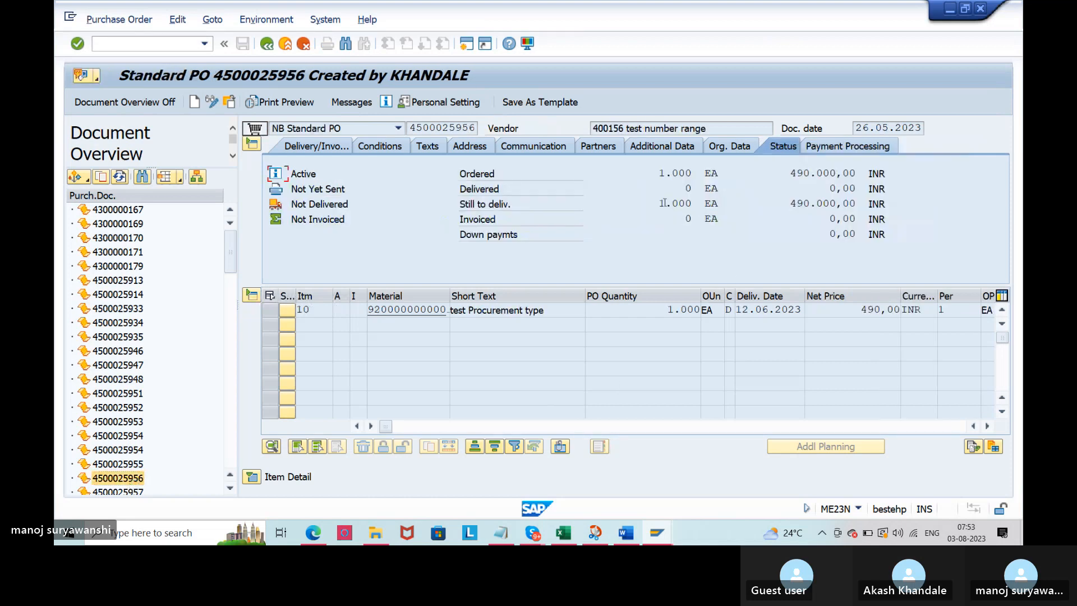
pyautogui.click(196, 103)
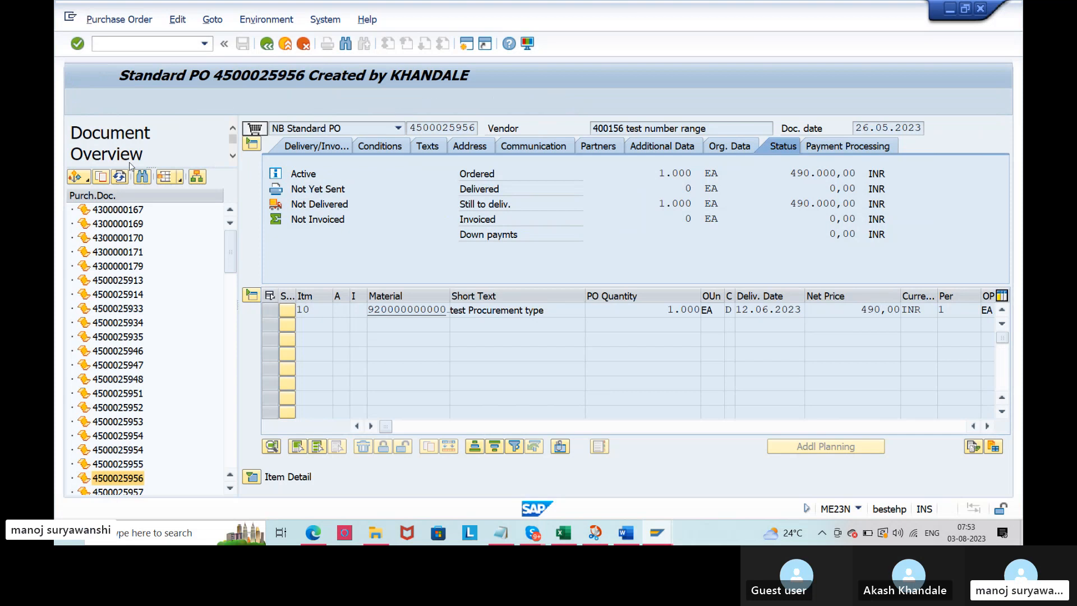
pyautogui.click(243, 47)
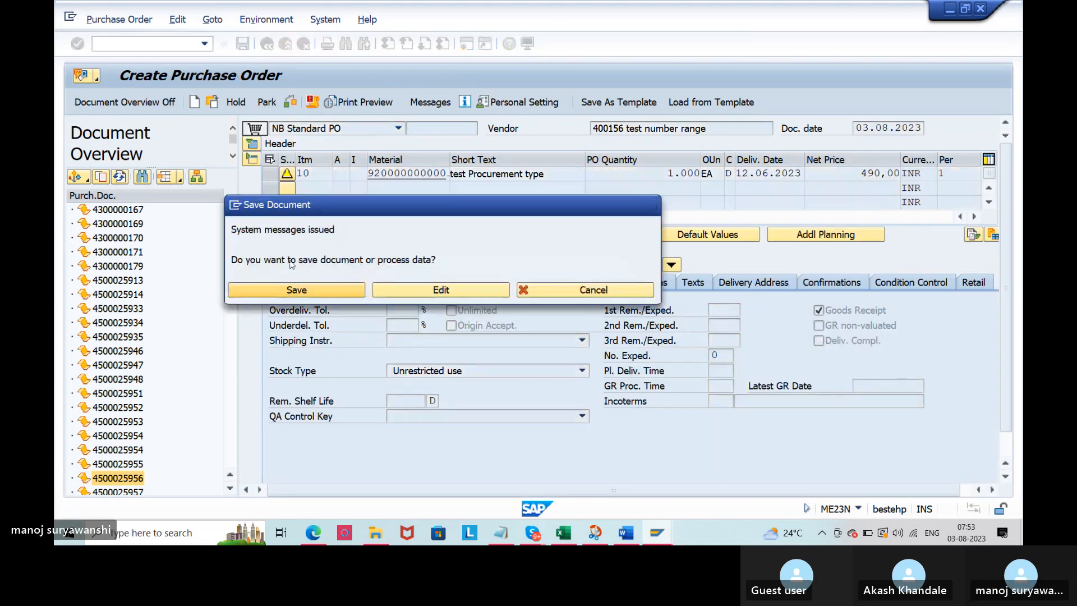
pyautogui.press('Return')
# Step: Copy the new purchase order's number from the document selection dialog and close the dialog
pyautogui.click(213, 102)
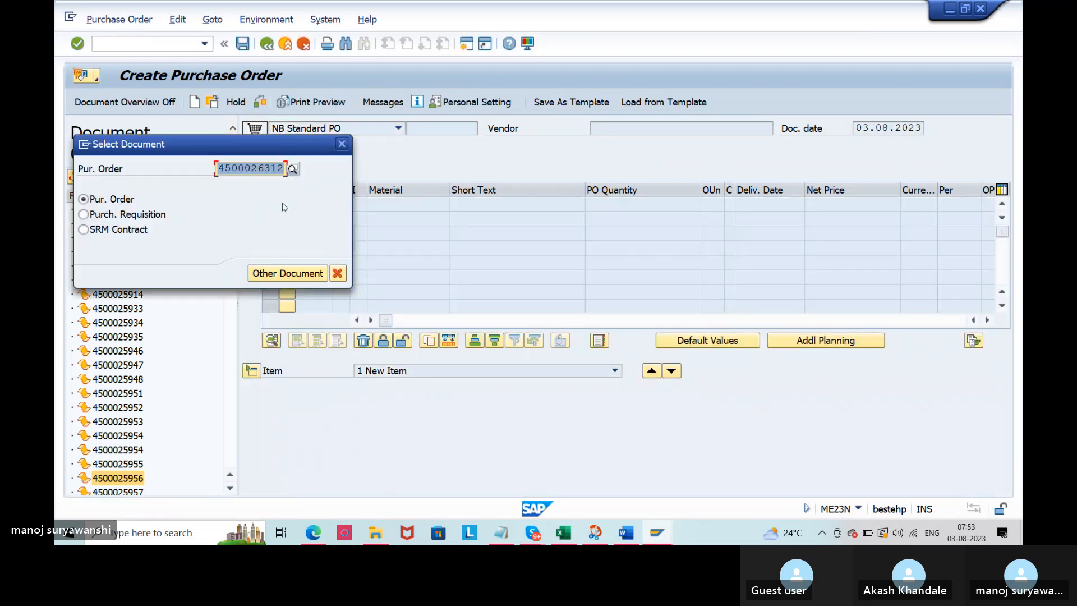
pyautogui.press('Right')
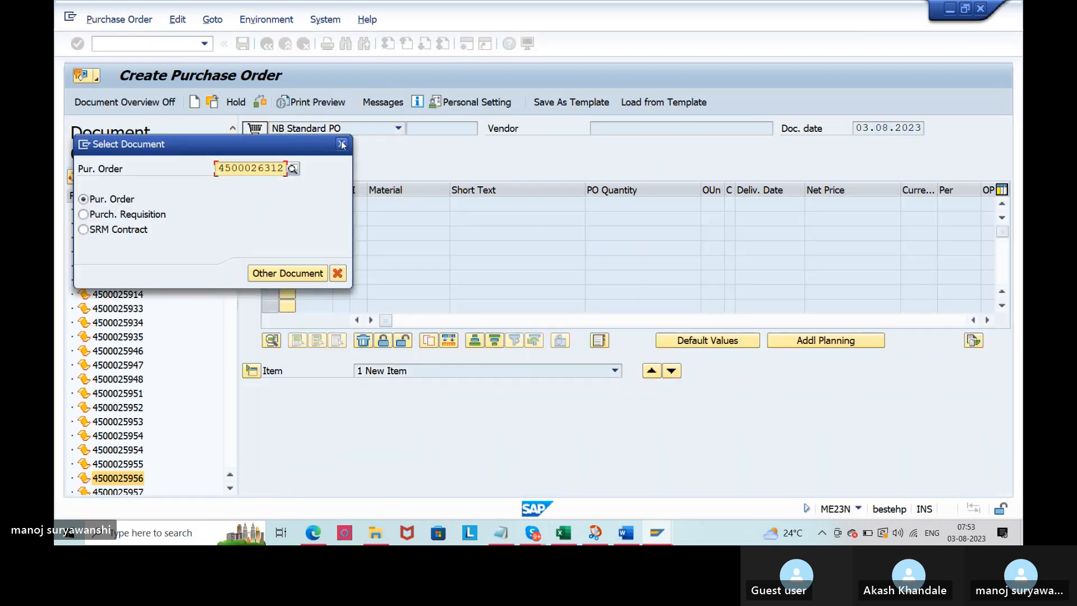
pyautogui.click(342, 144)
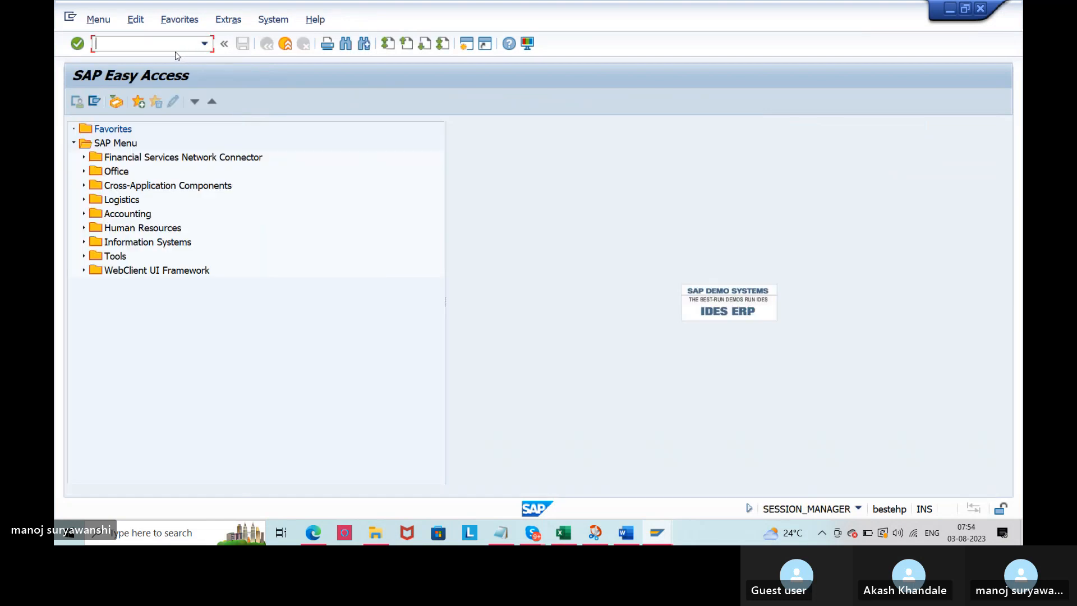
# Step: Start the MIGO goods movement and try to load the new purchase order for A01 Goods Receipt
pyautogui.press('Return')
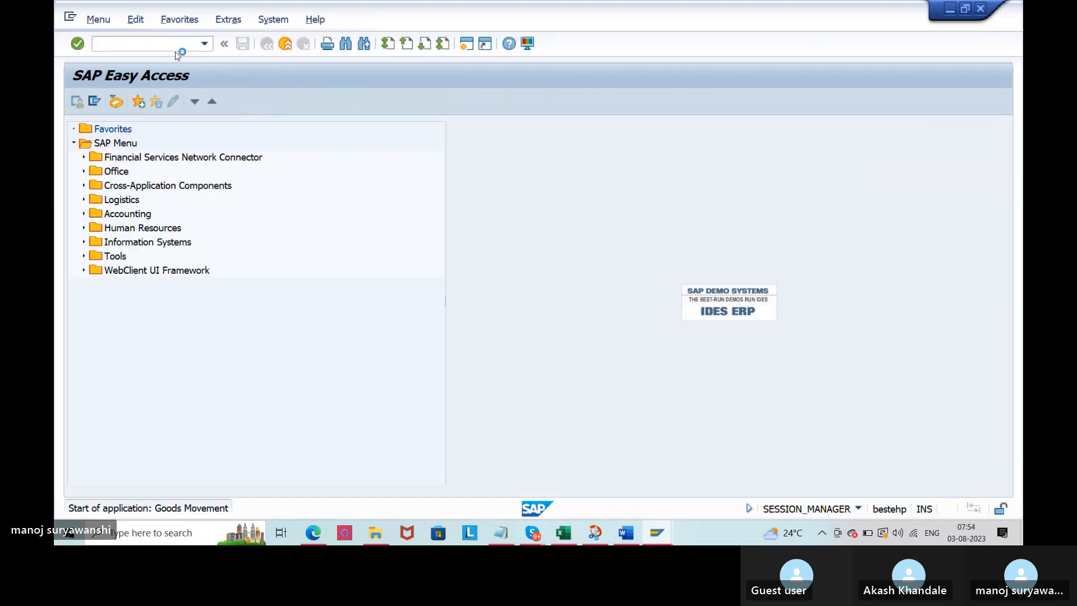
pyautogui.click(133, 133)
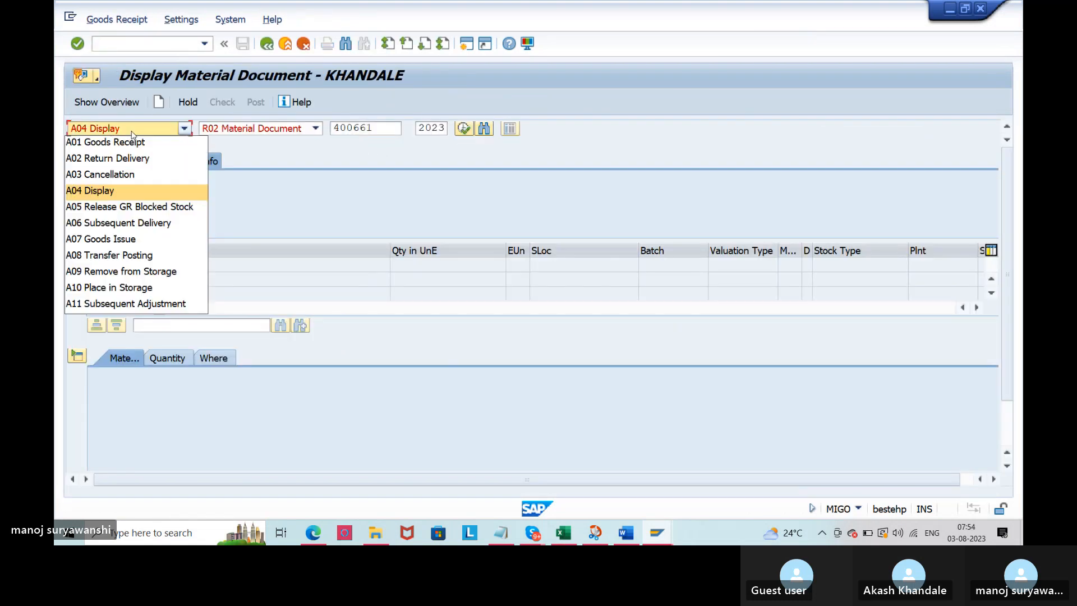
pyautogui.click(133, 142)
pyautogui.hotkey('ctrl', 'v')
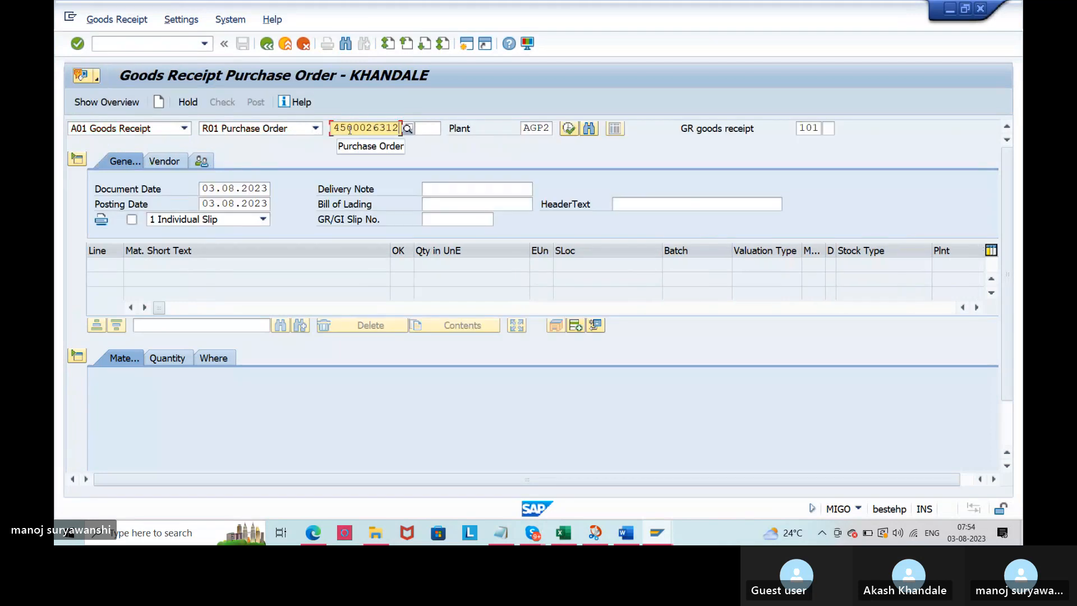
pyautogui.press('Return')
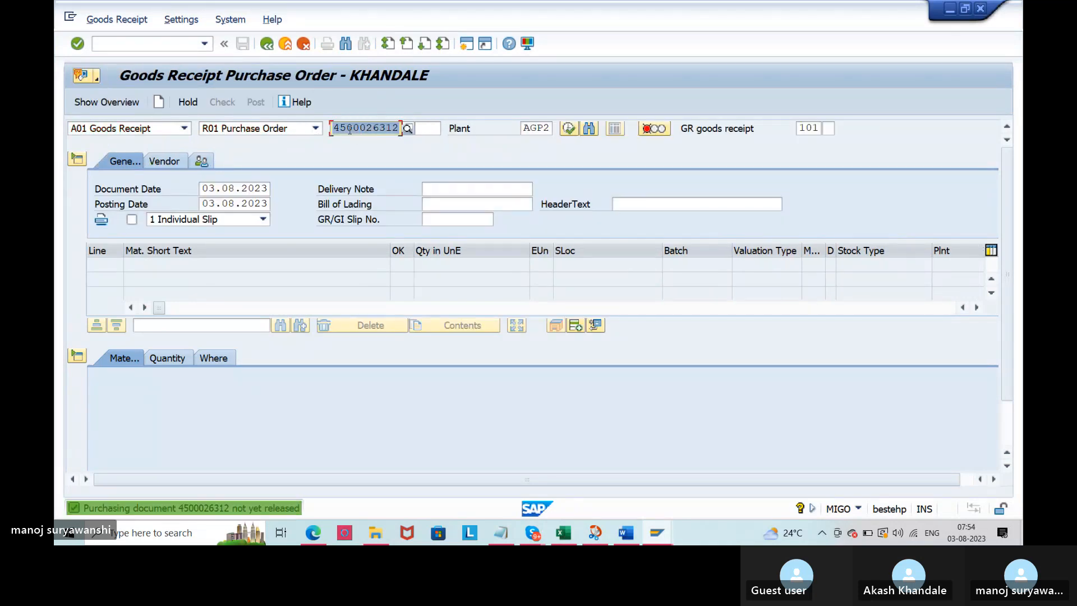
# Step: Release the new purchase order in ME29N for the CREATOR, SUPER USER and MANAGER codes, and save it despite the system messages
pyautogui.click(285, 43)
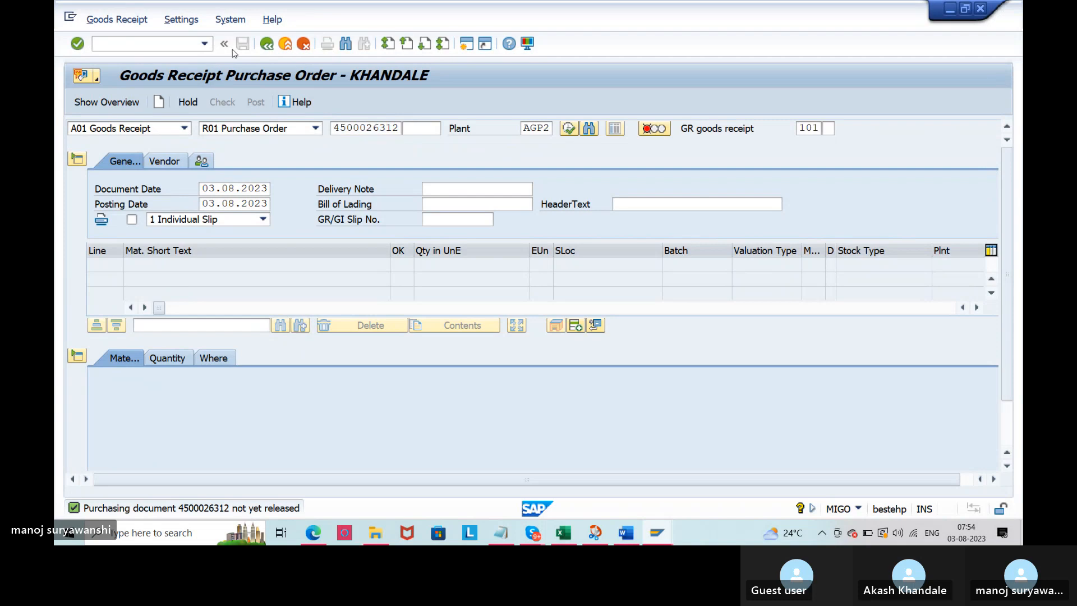
pyautogui.write('me29n')
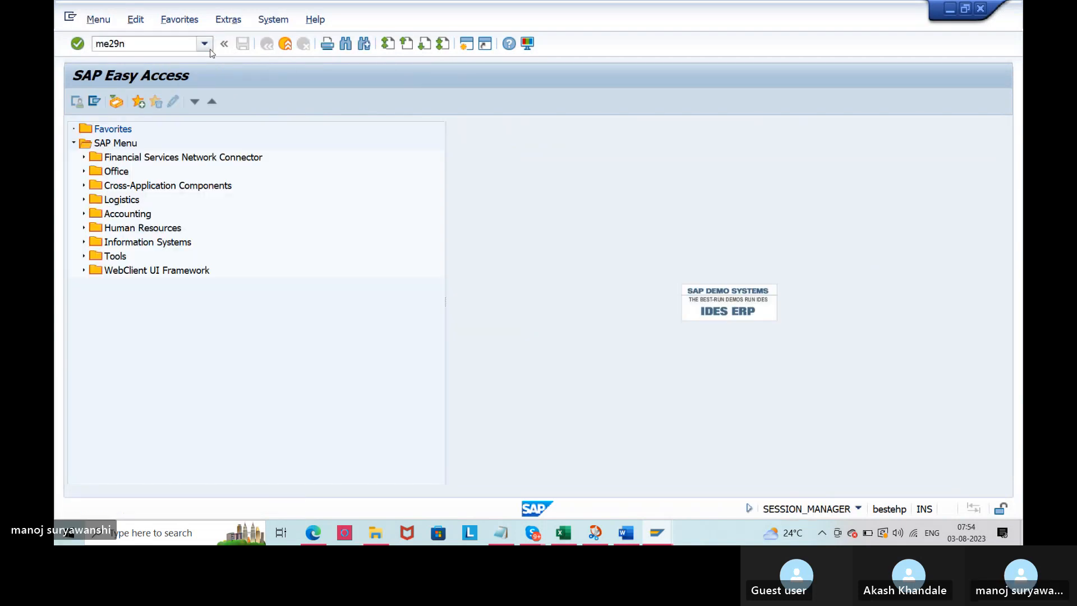
pyautogui.press('Return')
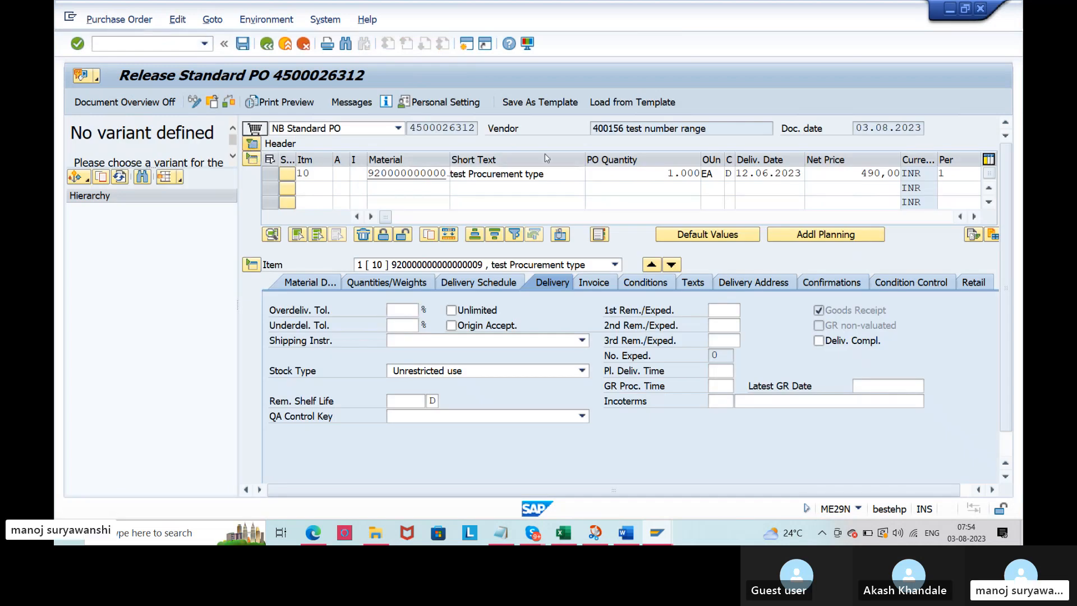
pyautogui.click(761, 189)
pyautogui.click(761, 203)
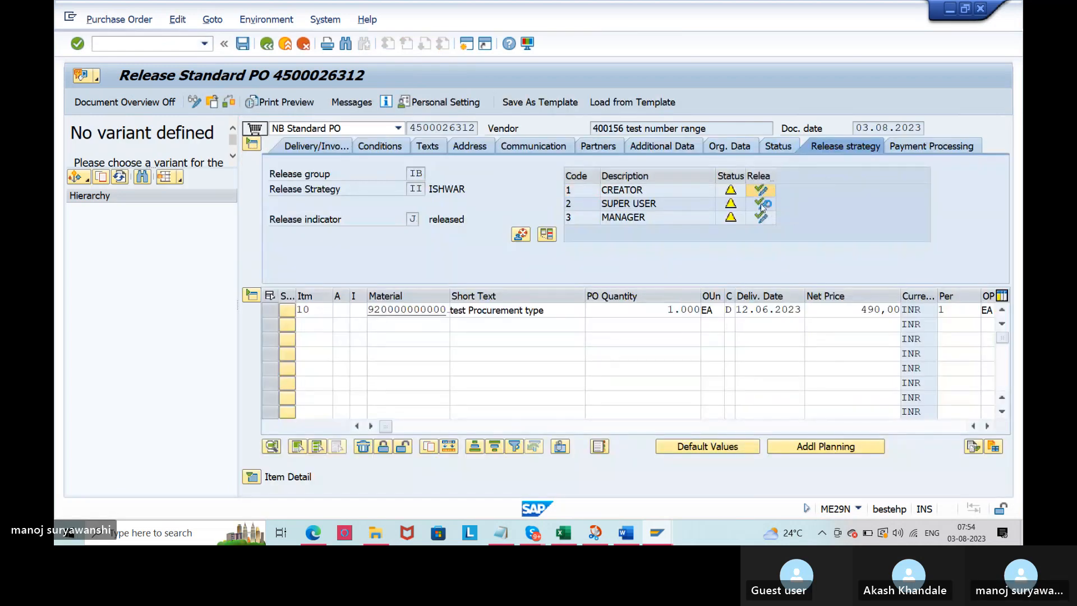
pyautogui.click(761, 217)
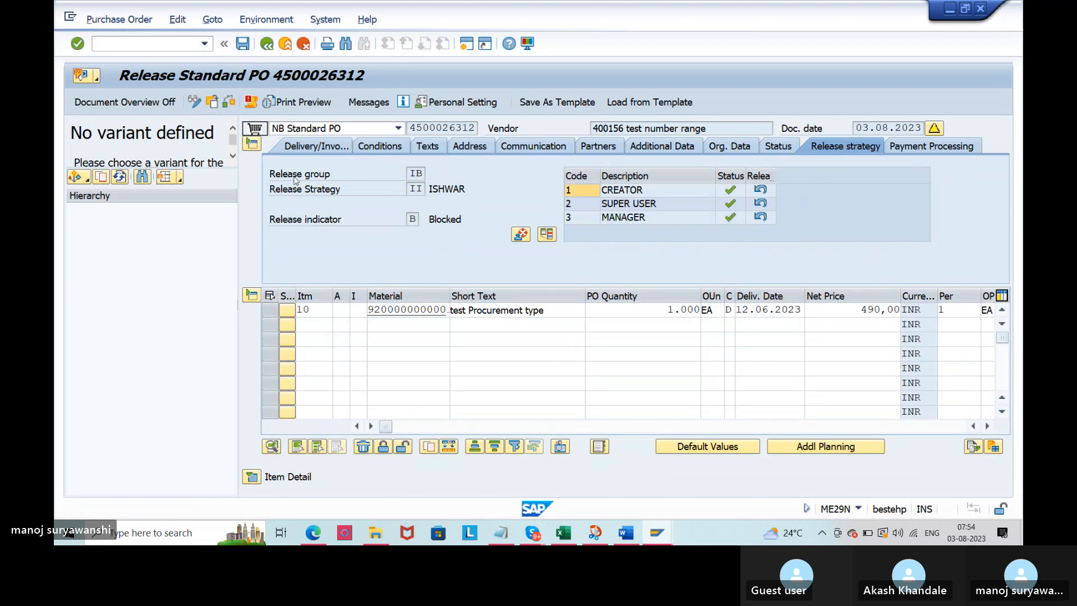
pyautogui.click(243, 48)
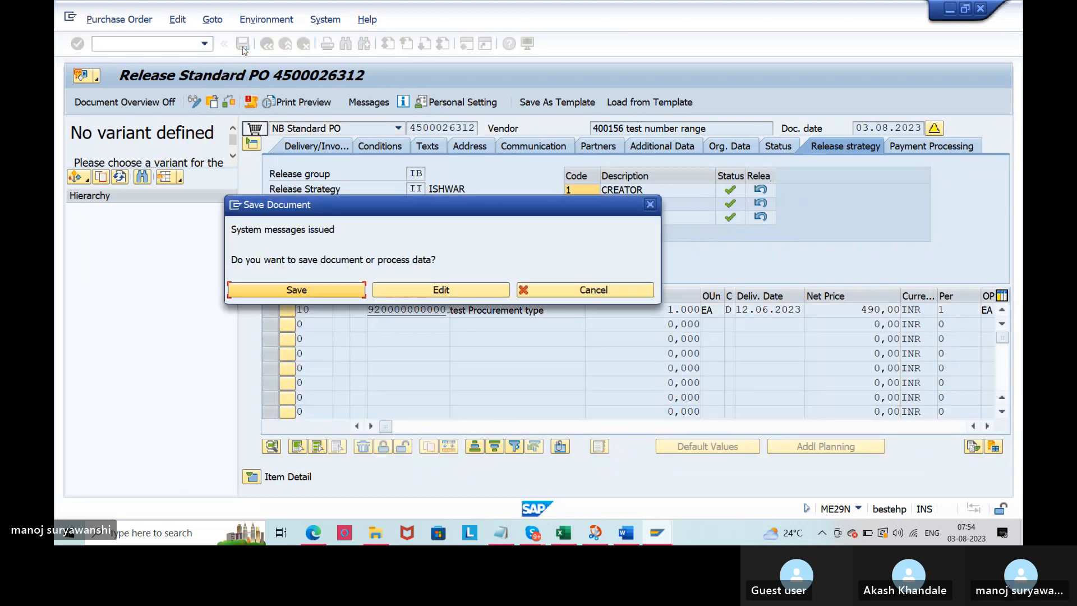
pyautogui.click(265, 290)
pyautogui.click(266, 44)
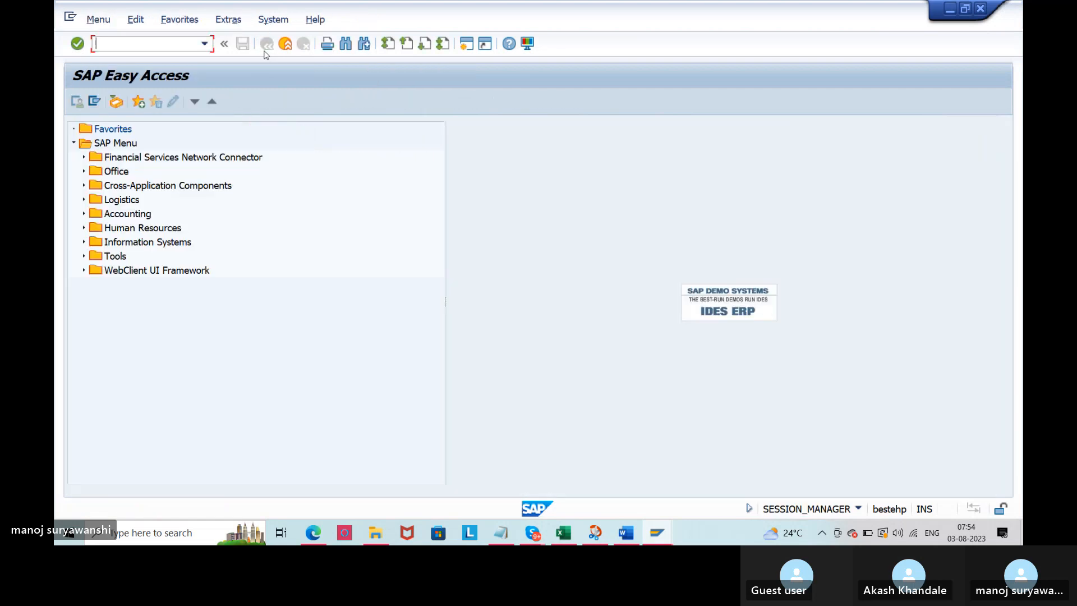
# Step: Start the MIGO goods movement again and load the released purchase order for A01 Goods Receipt
pyautogui.write('migo')
pyautogui.press('Return')
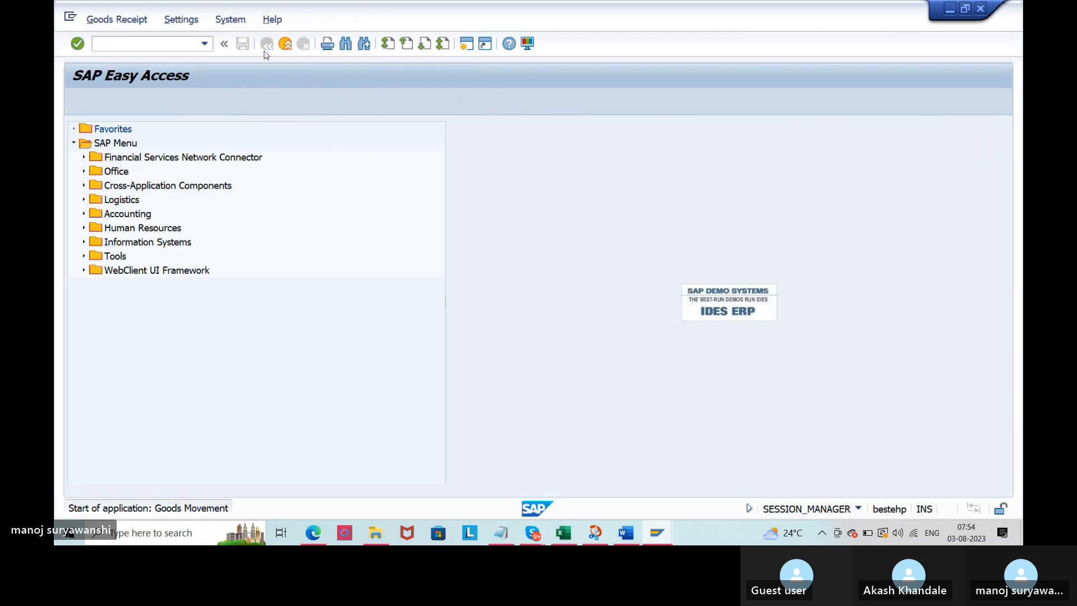
pyautogui.press('space')
pyautogui.click(364, 143)
pyautogui.press('Return')
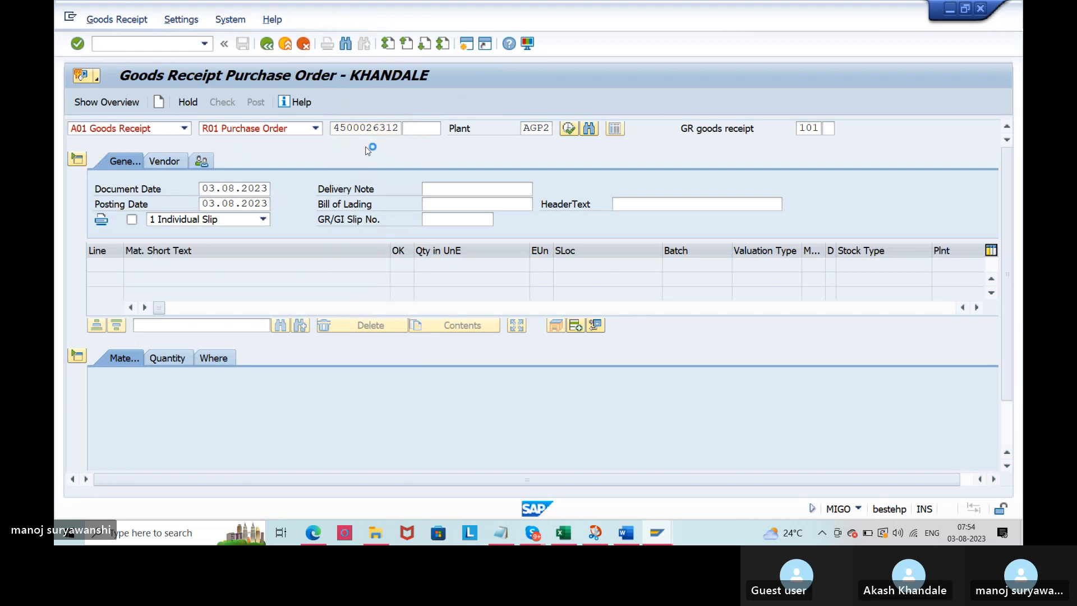
# Step: Mark the received item as OK, review its quantity and storage location data, and check the goods receipt
pyautogui.click(161, 462)
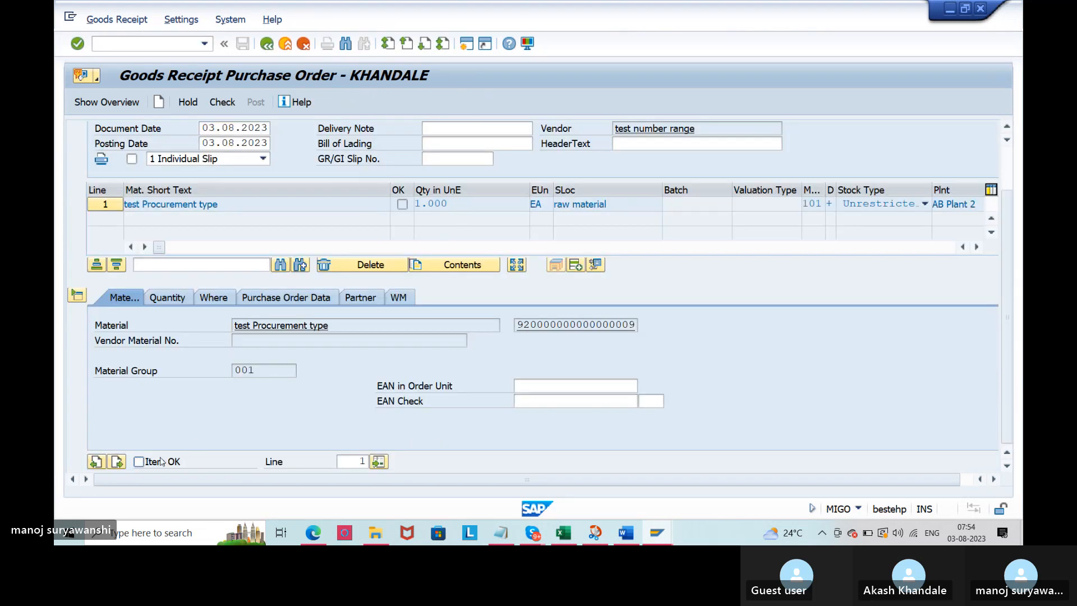
pyautogui.click(182, 299)
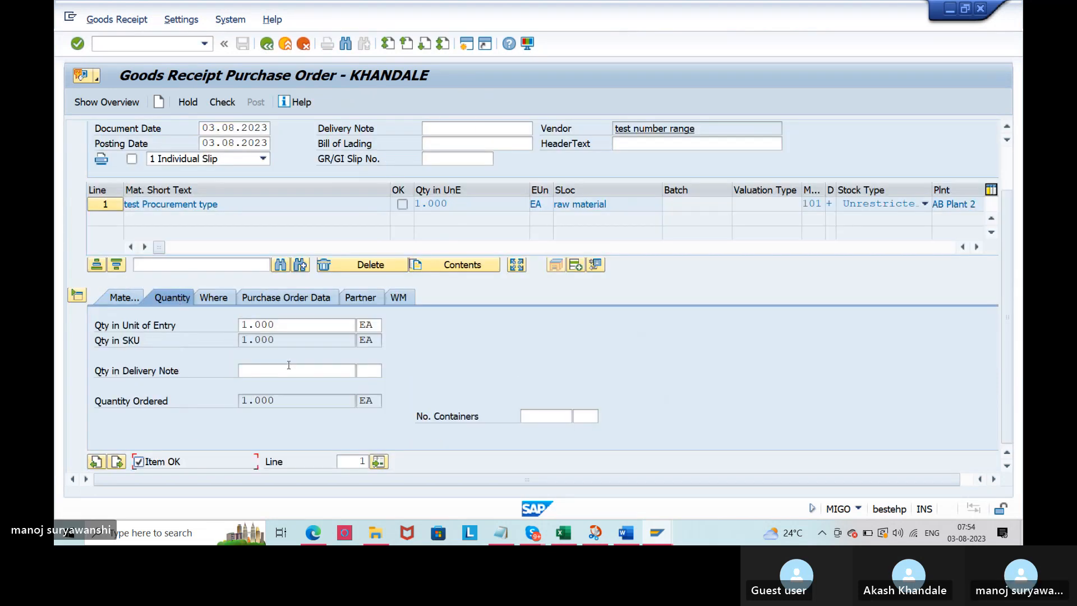
pyautogui.click(287, 329)
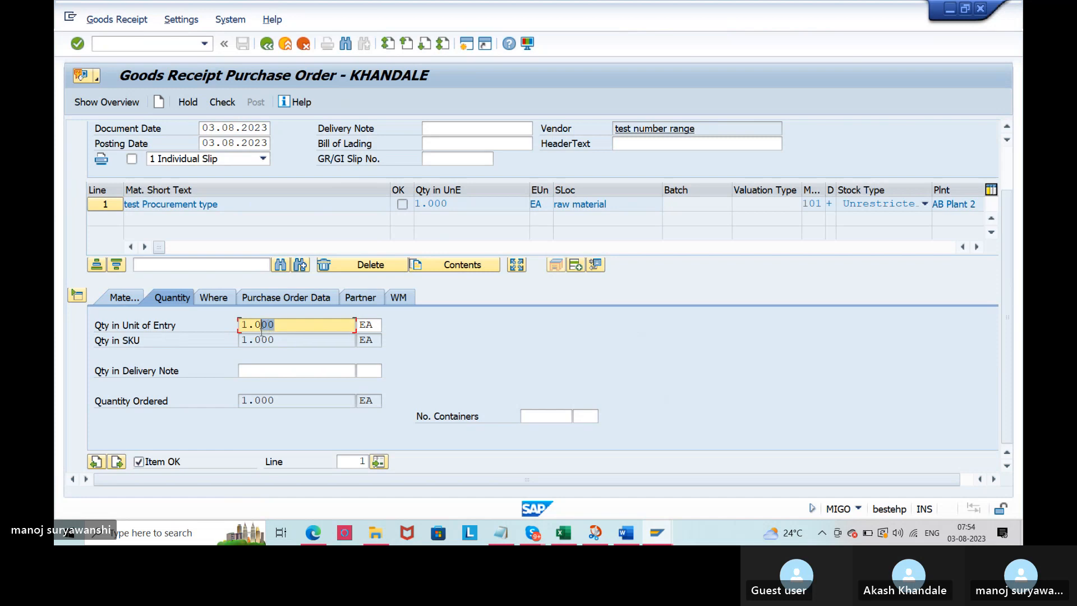
pyautogui.click(201, 300)
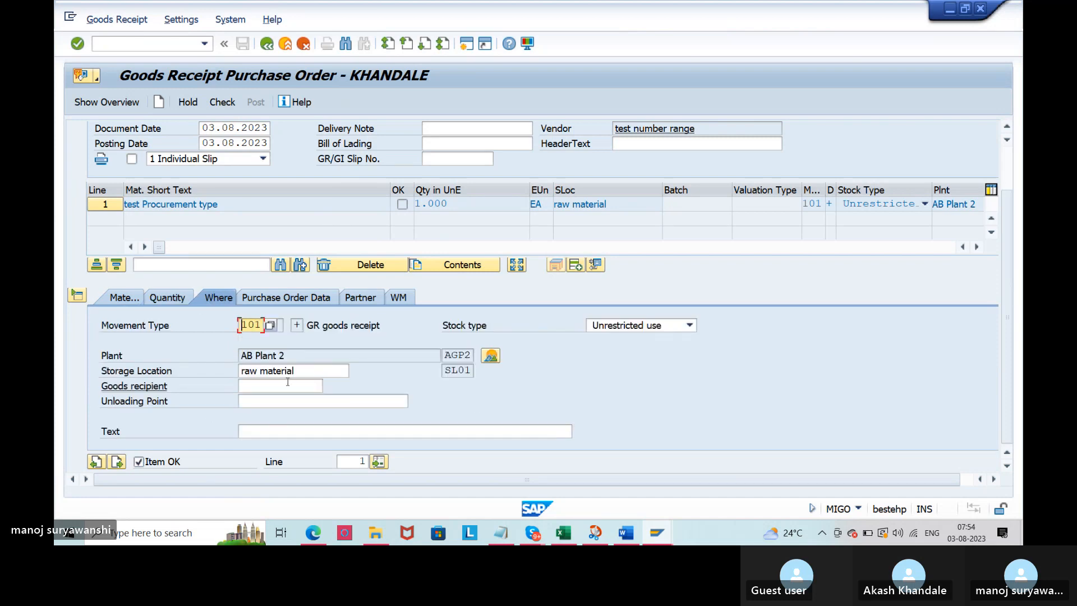
pyautogui.click(221, 102)
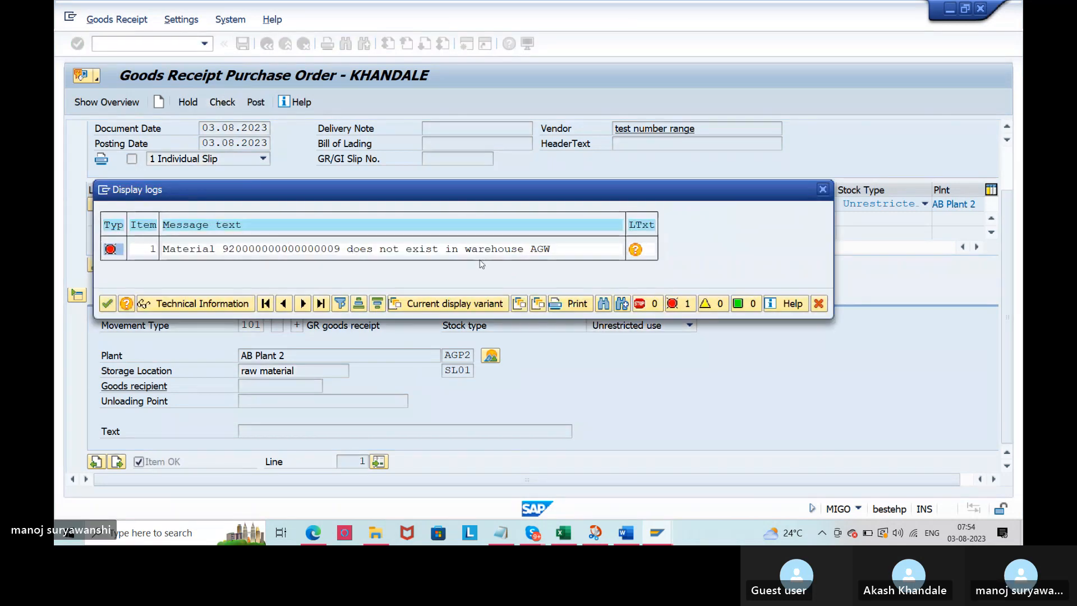
# Step: Close the check log, set the item's storage location to SL02, and check the goods receipt again
pyautogui.click(106, 305)
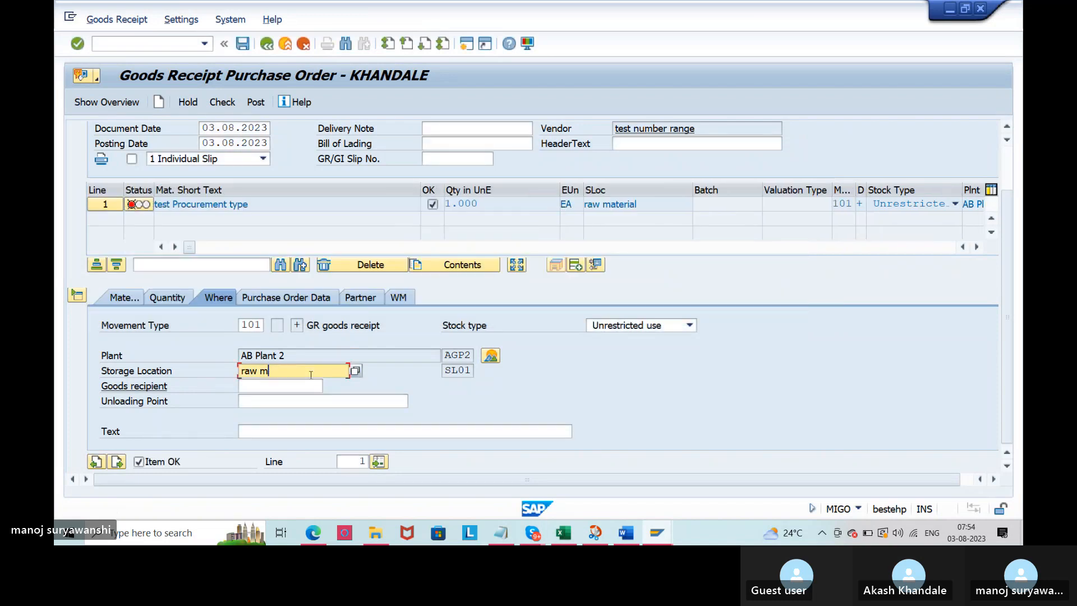
pyautogui.press('BackSpace')
pyautogui.press('BackSpace')
pyautogui.press('BackSpace')
pyautogui.press('BackSpace')
pyautogui.press('BackSpace')
pyautogui.write('sl02')
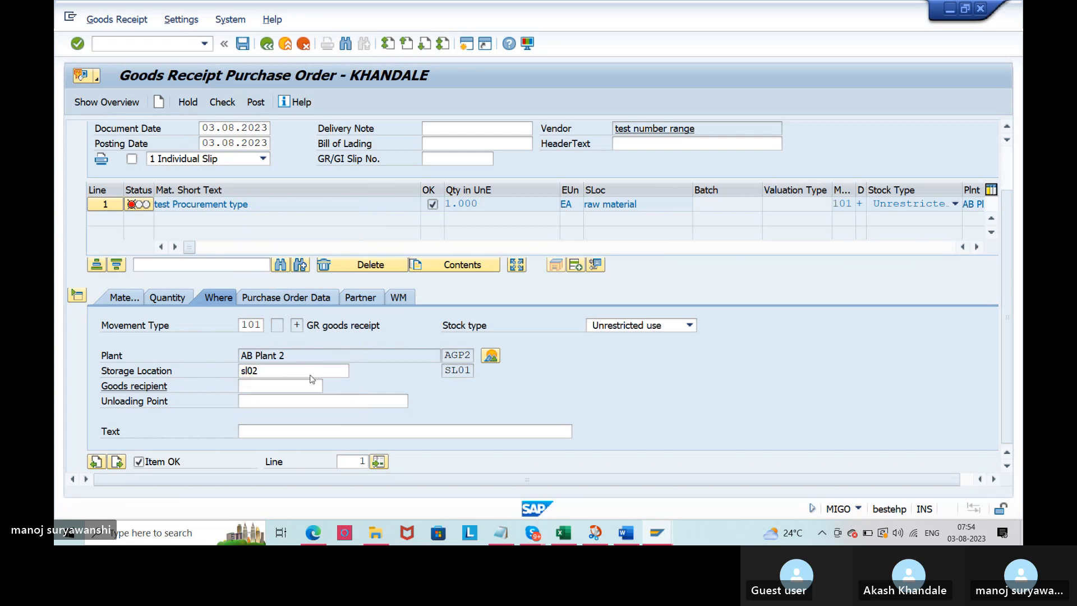
pyautogui.press('Return')
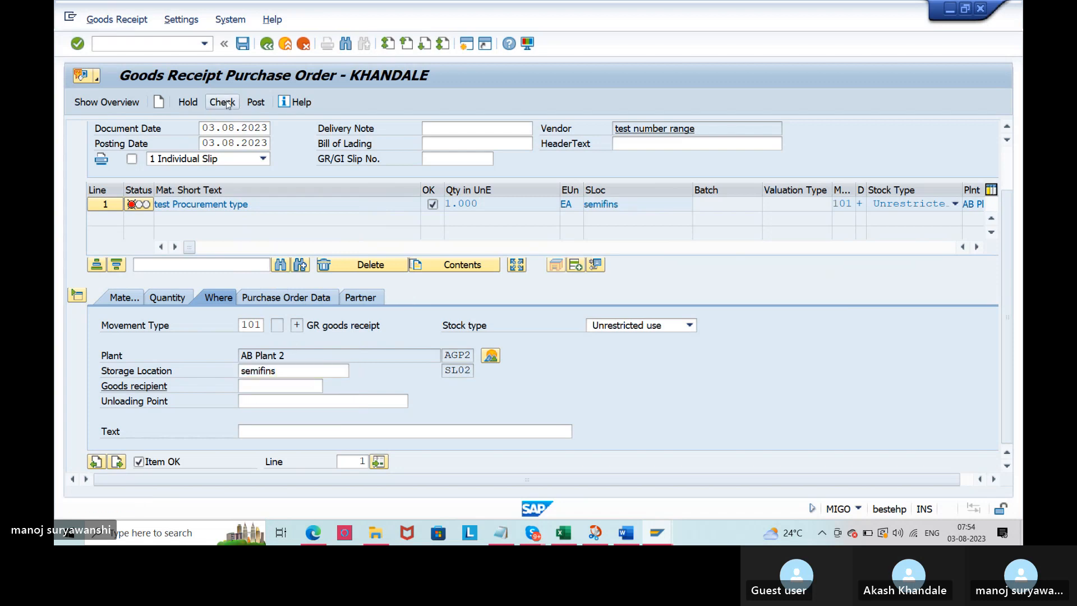
pyautogui.click(224, 102)
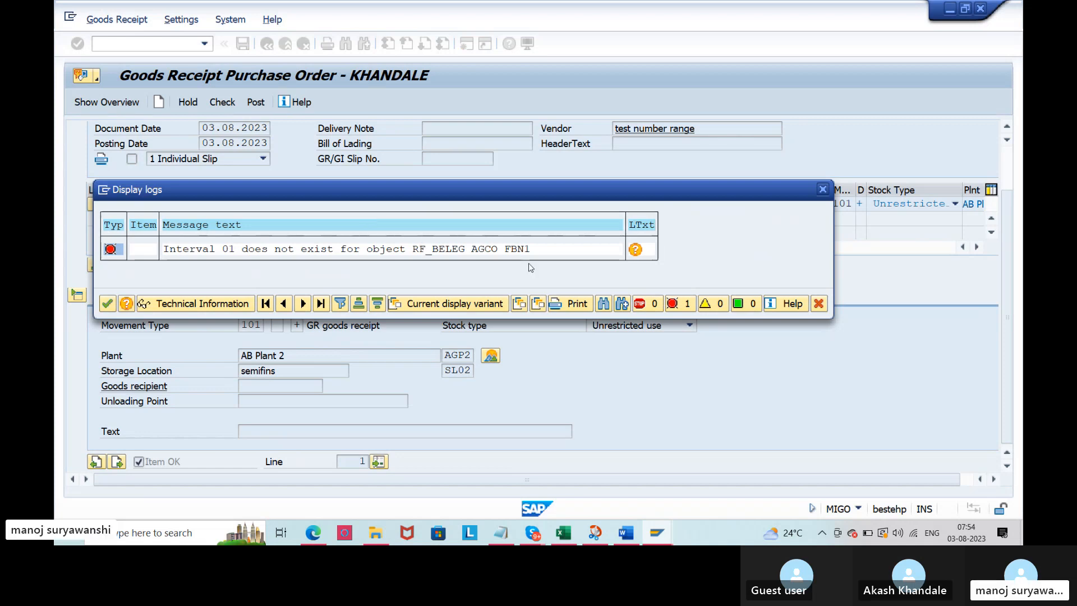
# Step: Compare the interval named in the check log with the number range assigned to document type WE
pyautogui.moveTo(360, 189); pyautogui.dragTo(398, 137)
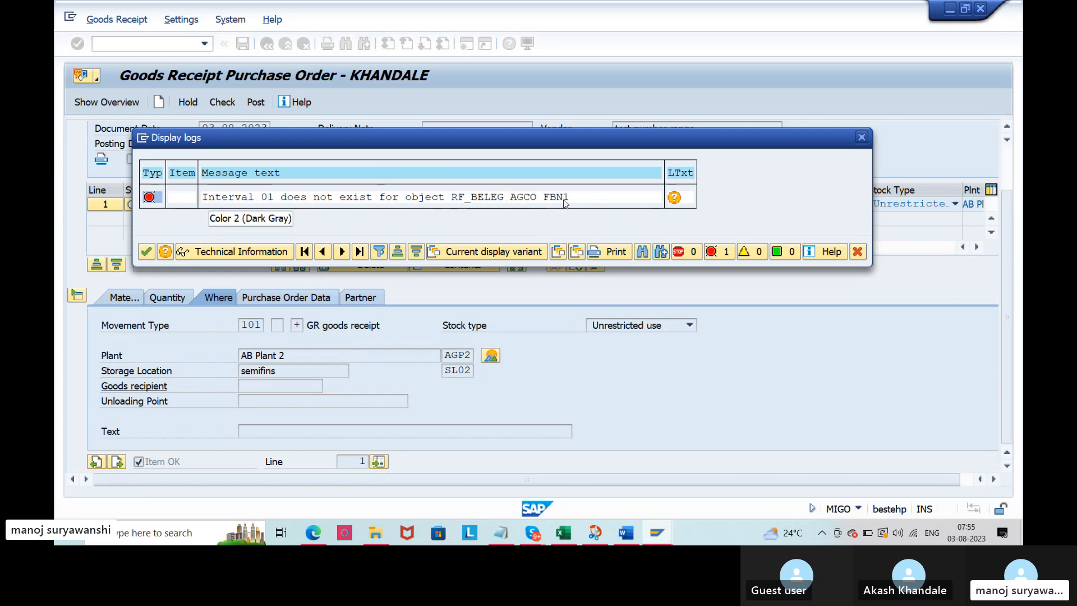
pyautogui.doubleClick(266, 197)
pyautogui.hotkey('ctrl', 'c')
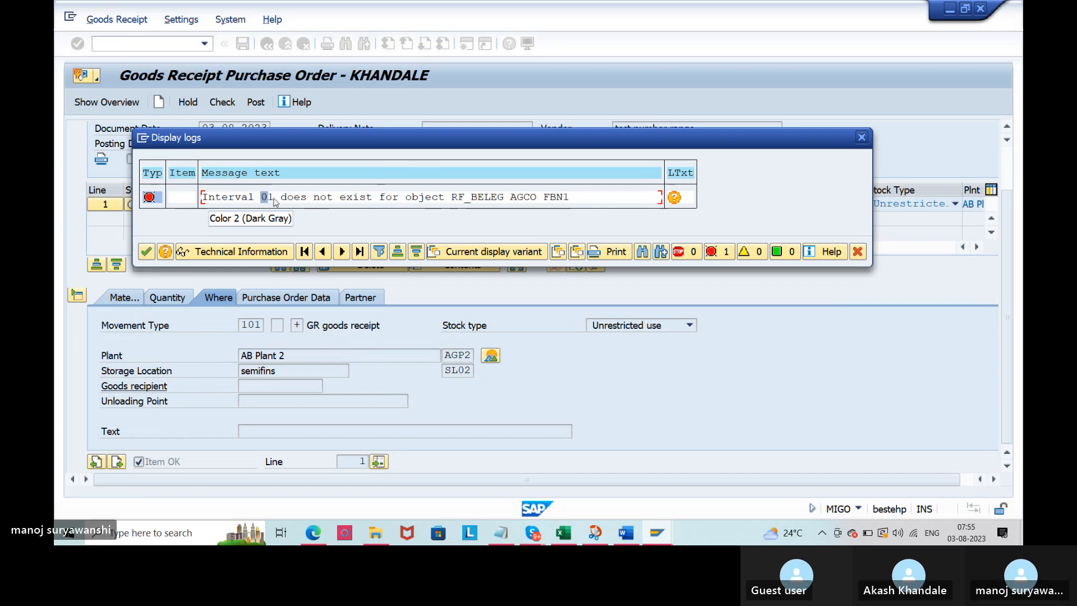
pyautogui.hotkey('alt', 'Tab')
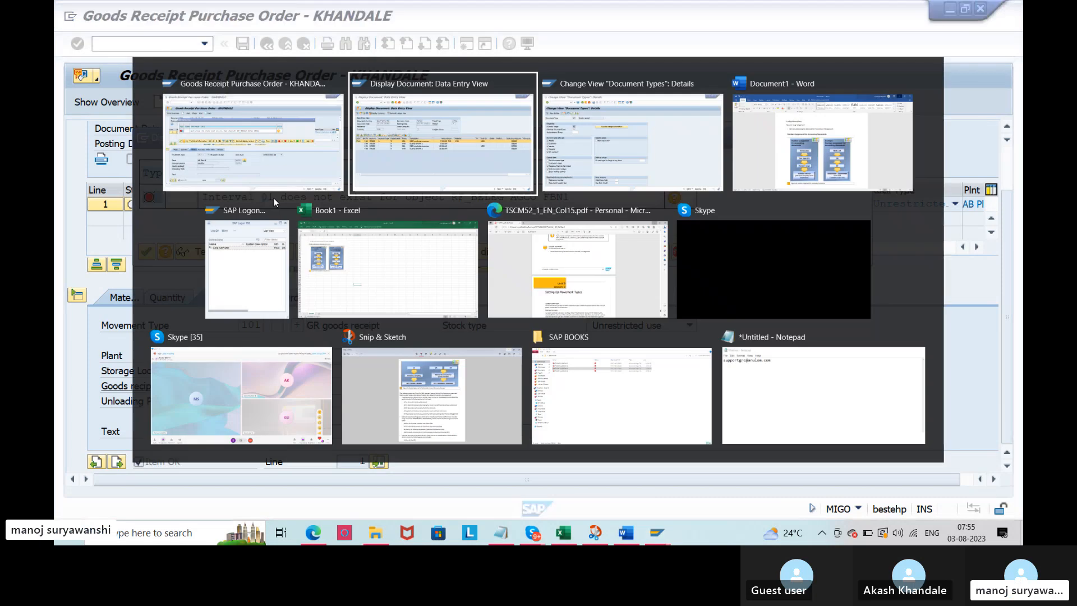
pyautogui.hotkey('alt', 'Tab')
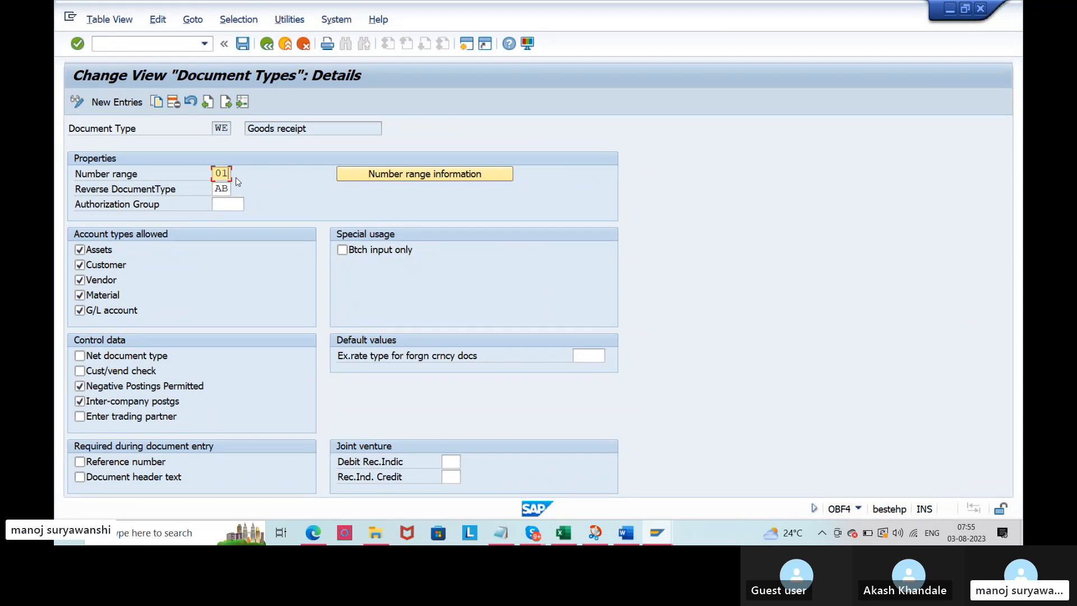
pyautogui.hotkey('alt', 'Tab')
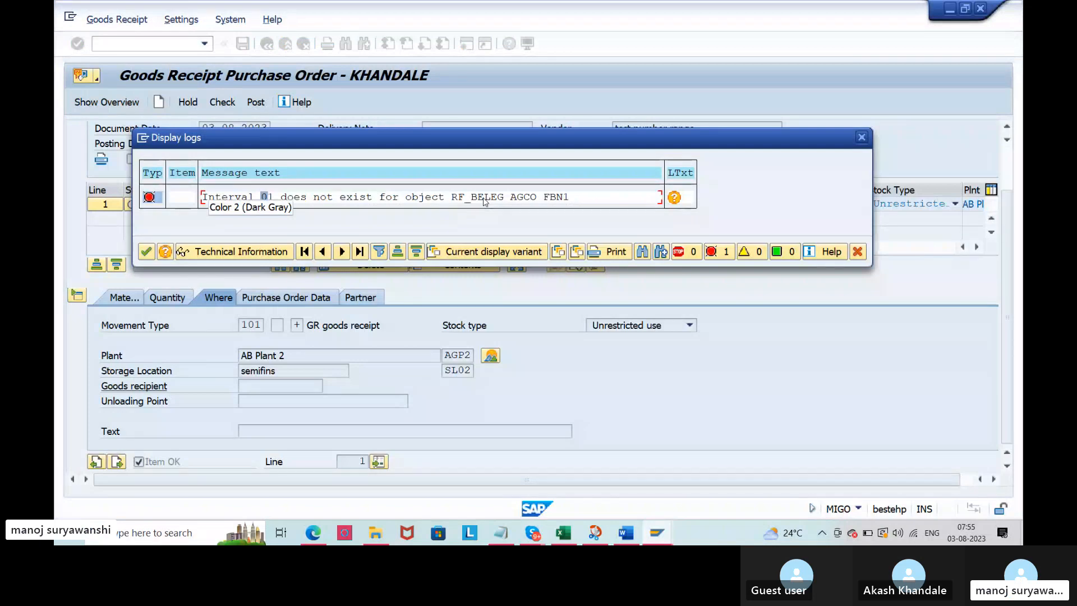
pyautogui.hotkey('alt', 'Tab')
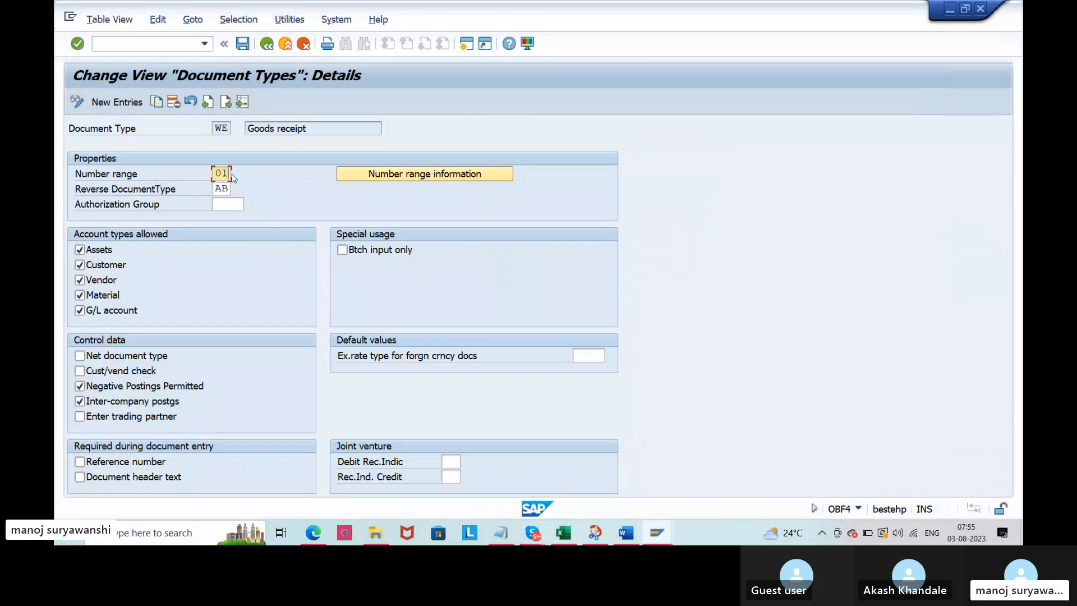
pyautogui.moveTo(213, 174); pyautogui.dragTo(237, 176)
pyautogui.hotkey('alt', 'Tab')
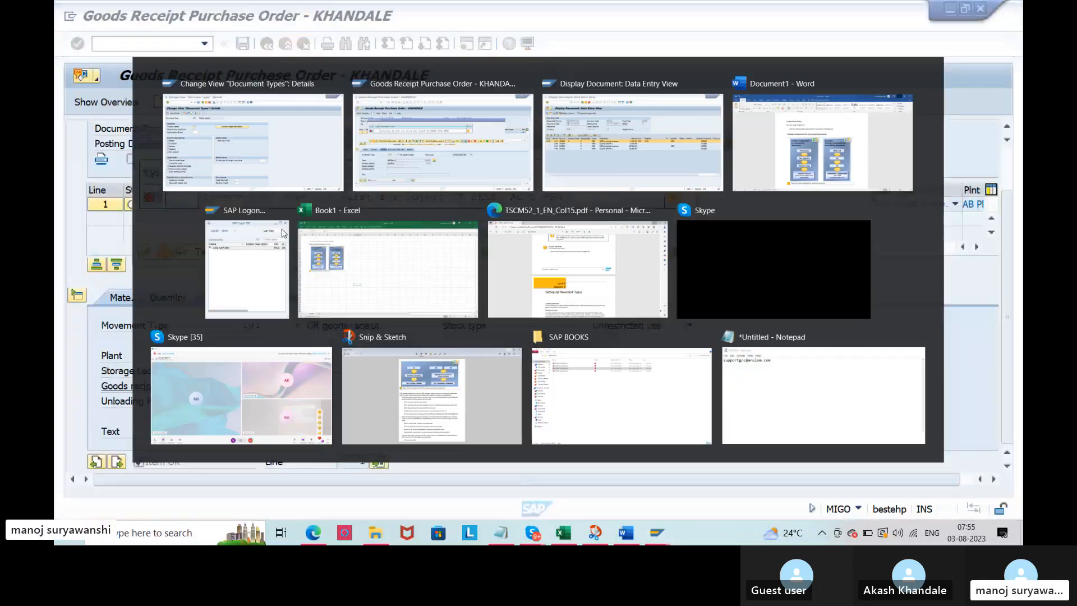
pyautogui.moveTo(300, 205); pyautogui.dragTo(380, 205)
pyautogui.hotkey('alt', 'Tab')
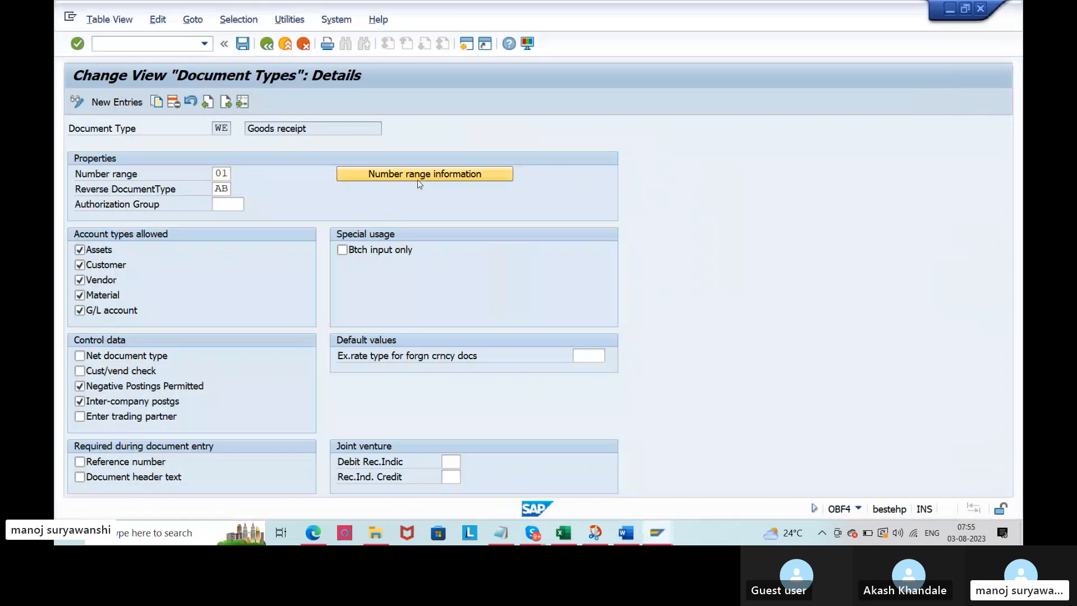
# Step: Display the accounting document number range intervals for company code AGCO and compare them with the interval in the check log
pyautogui.click(417, 178)
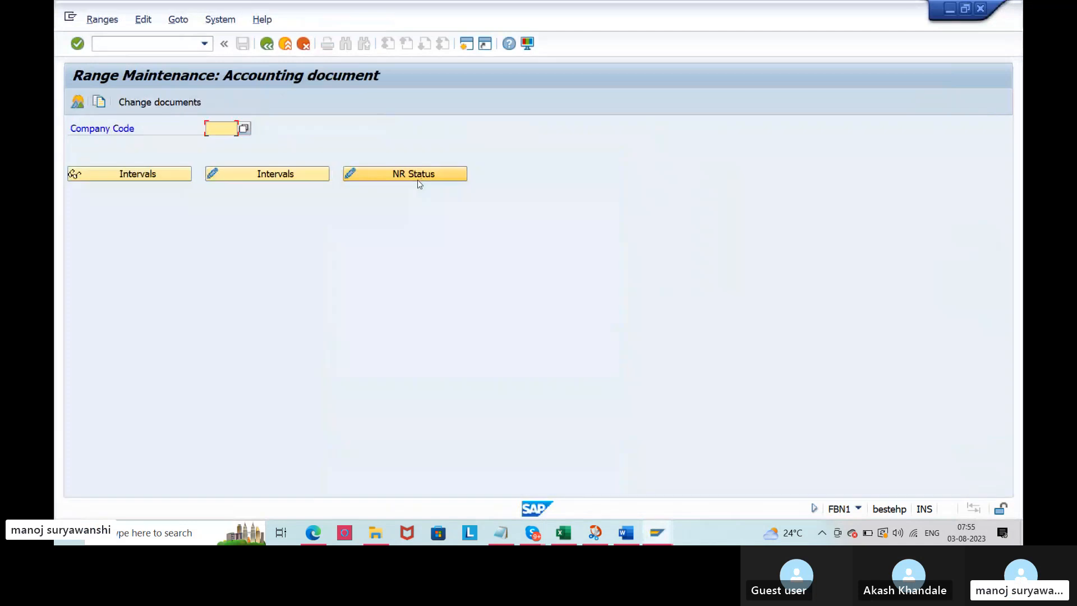
pyautogui.click(225, 144)
pyautogui.click(138, 173)
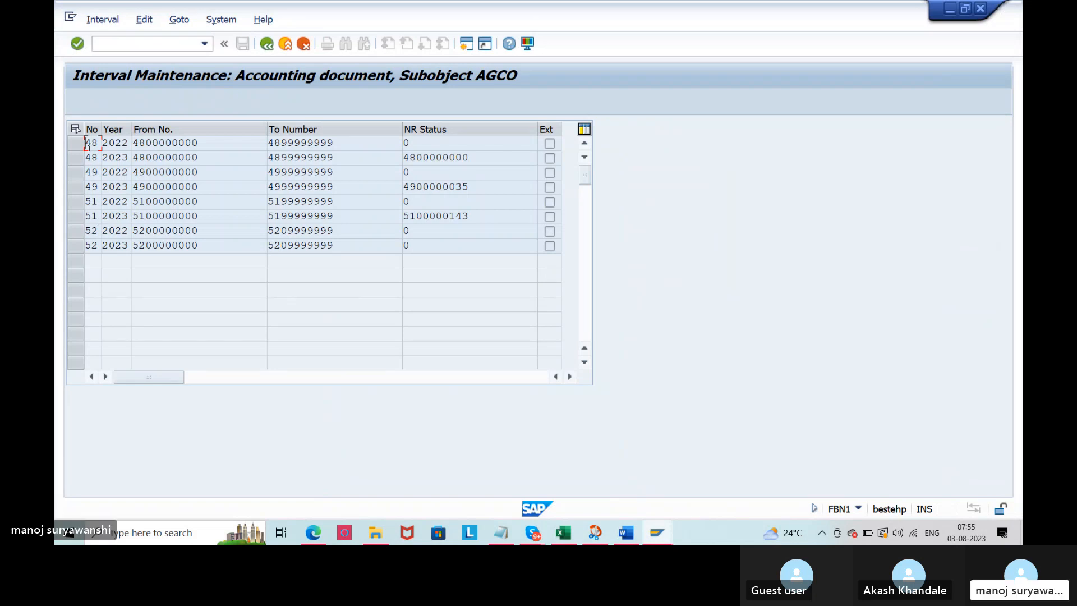
pyautogui.click(92, 185)
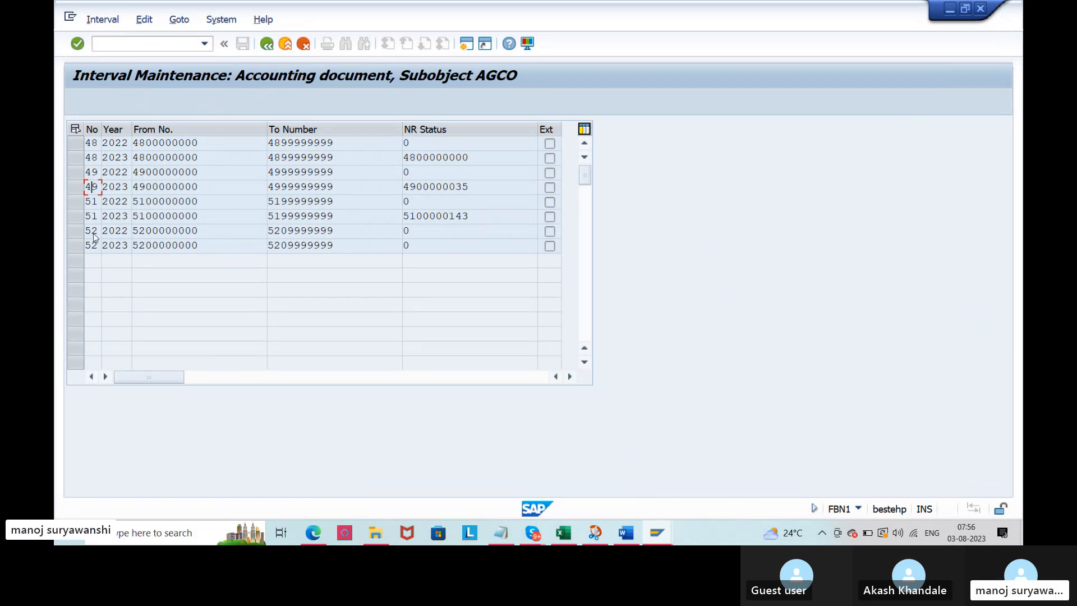
pyautogui.hotkey('alt', 'Tab')
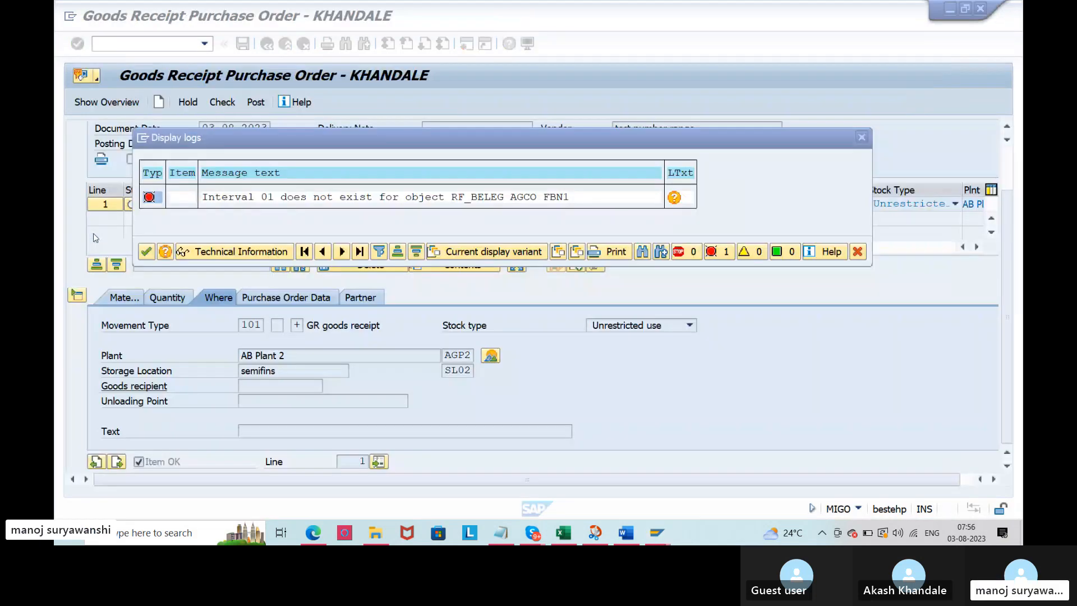
pyautogui.hotkey('alt', 'Tab')
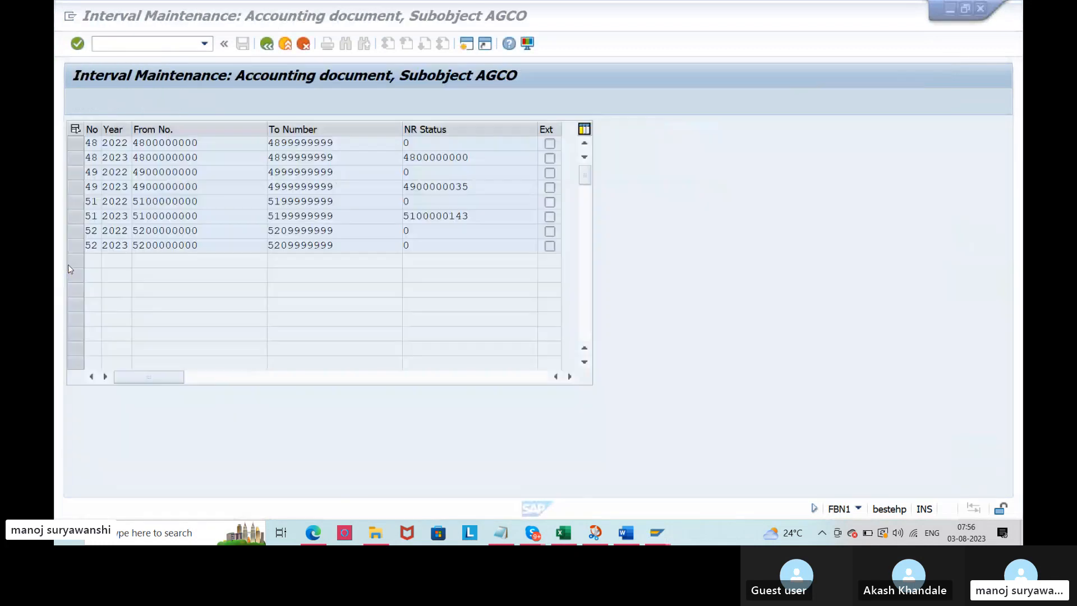
# Step: Return to the WE document type details, then reopen AGCO's number range intervals in display mode
pyautogui.click(267, 43)
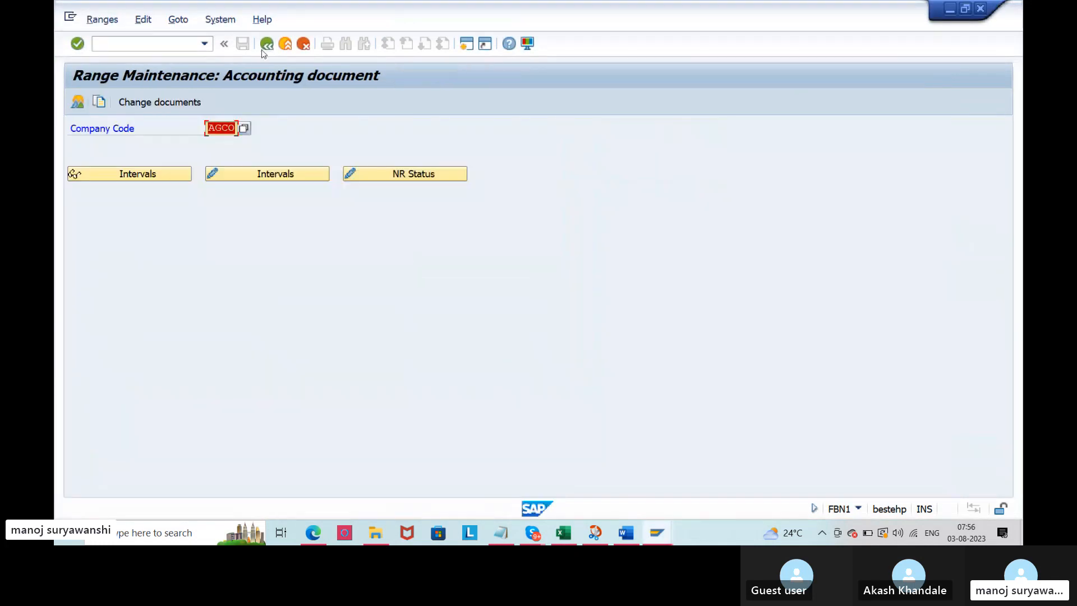
pyautogui.click(267, 43)
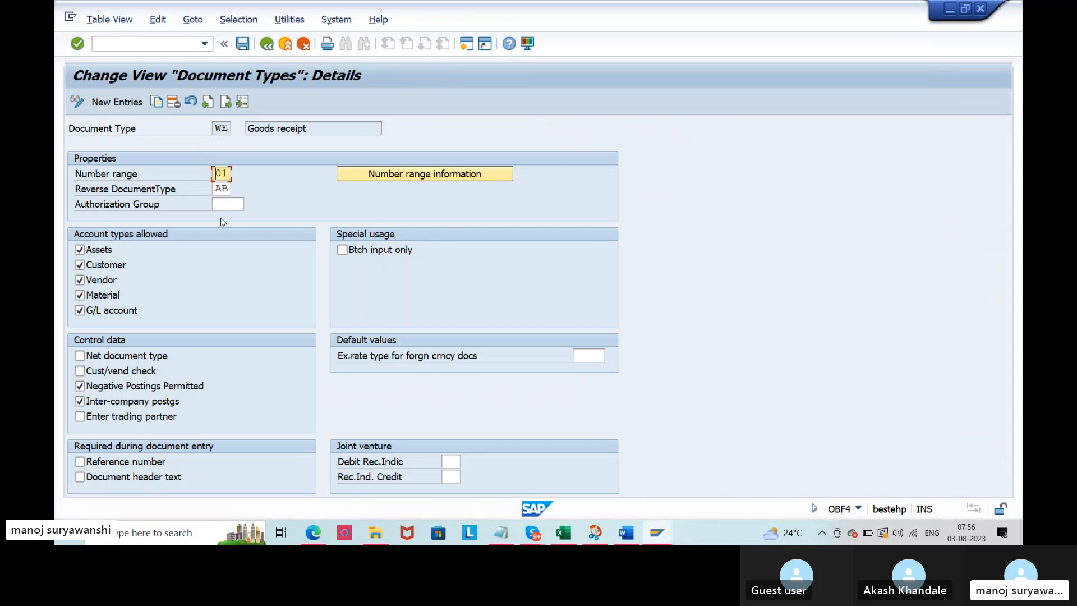
pyautogui.click(425, 174)
pyautogui.click(221, 129)
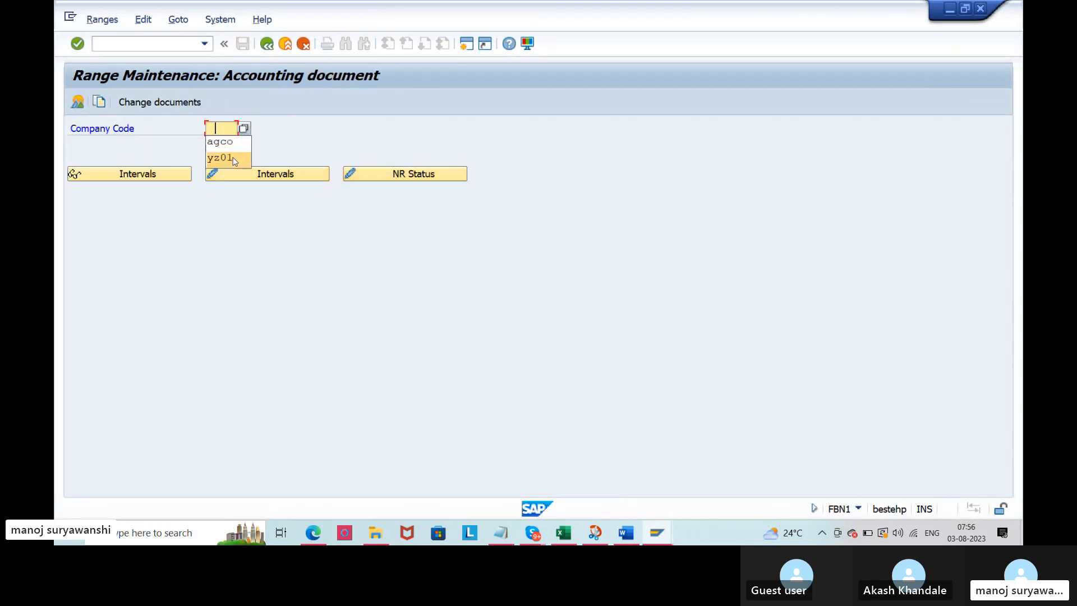
pyautogui.click(219, 142)
pyautogui.click(135, 173)
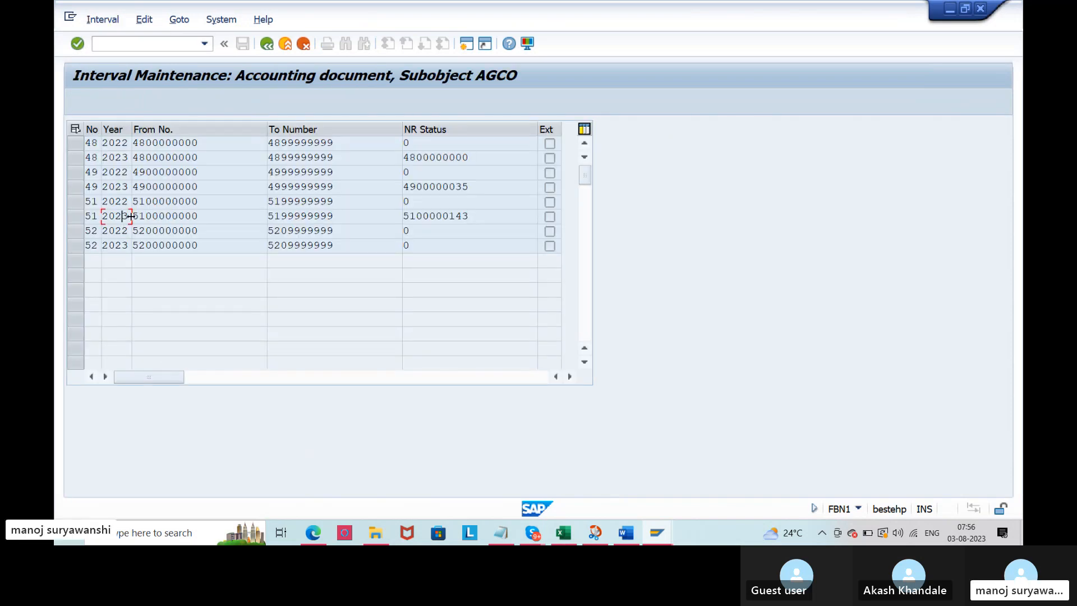
# Step: Widen the Year column and compare AGCO's 2023 entry for interval 51 with the interval named in the goods receipt log
pyautogui.moveTo(130, 135); pyautogui.dragTo(145, 137)
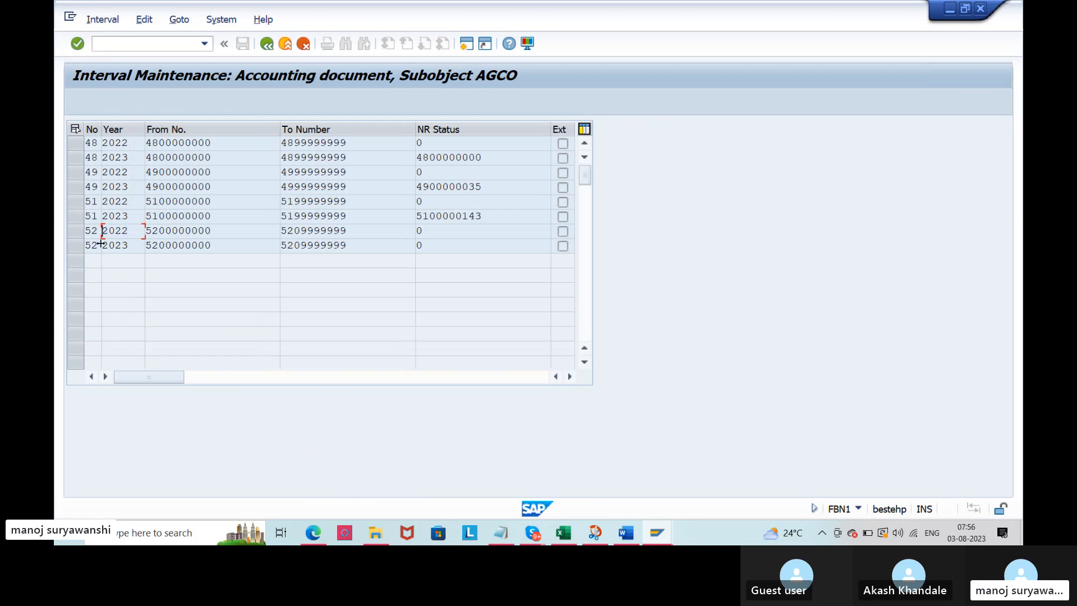
pyautogui.click(136, 221)
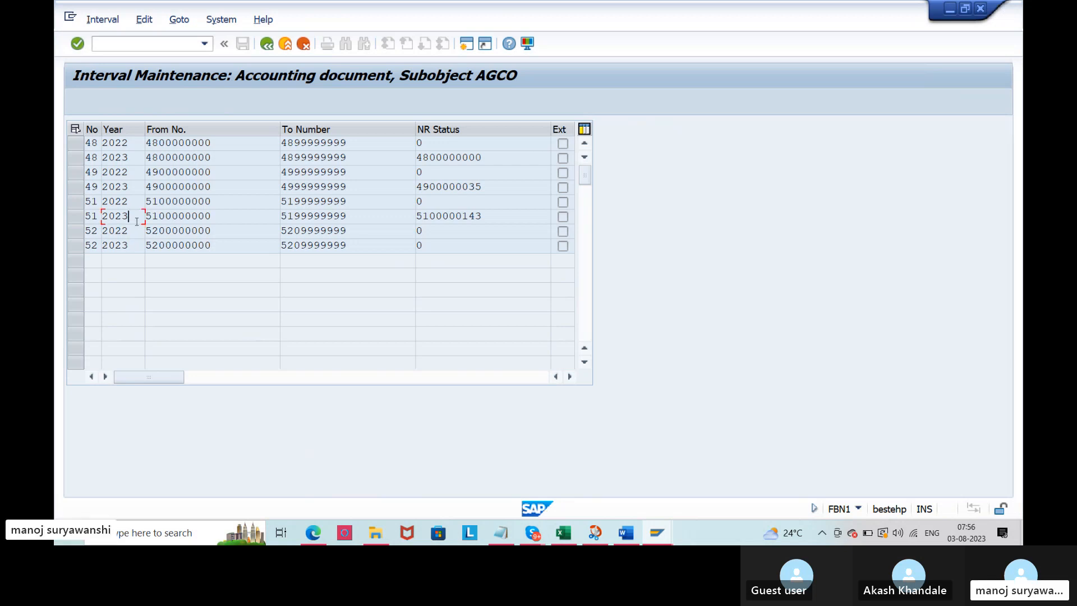
pyautogui.click(87, 219)
pyautogui.hotkey('alt', 'Tab')
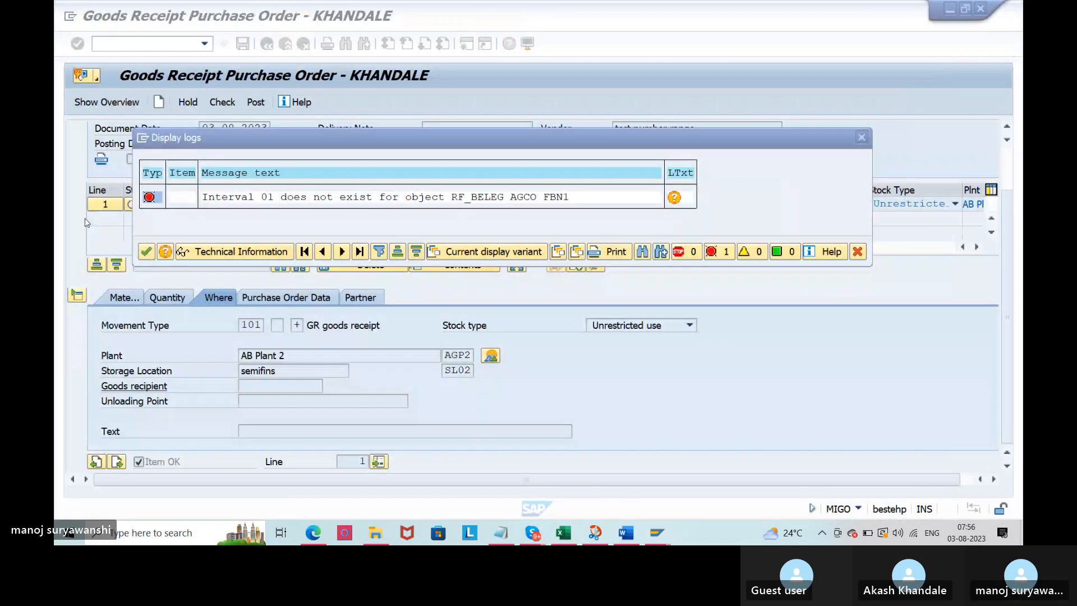
pyautogui.hotkey('alt', 'Tab')
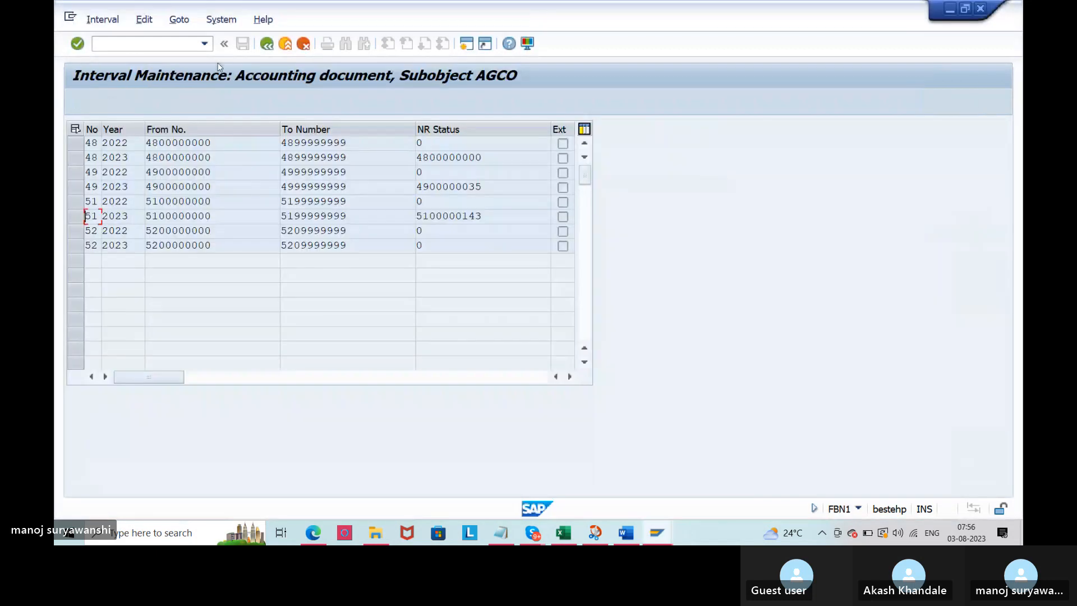
# Step: Set the number range of document type WE to 51 and save it under customizing request DPKK900825
pyautogui.click(266, 44)
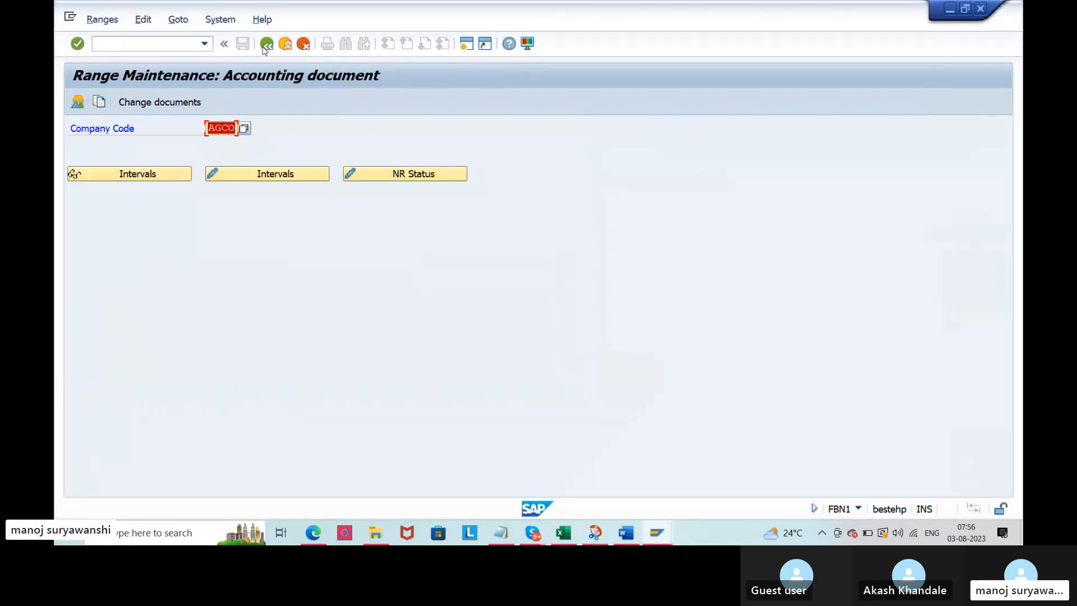
pyautogui.click(264, 48)
pyautogui.write('51')
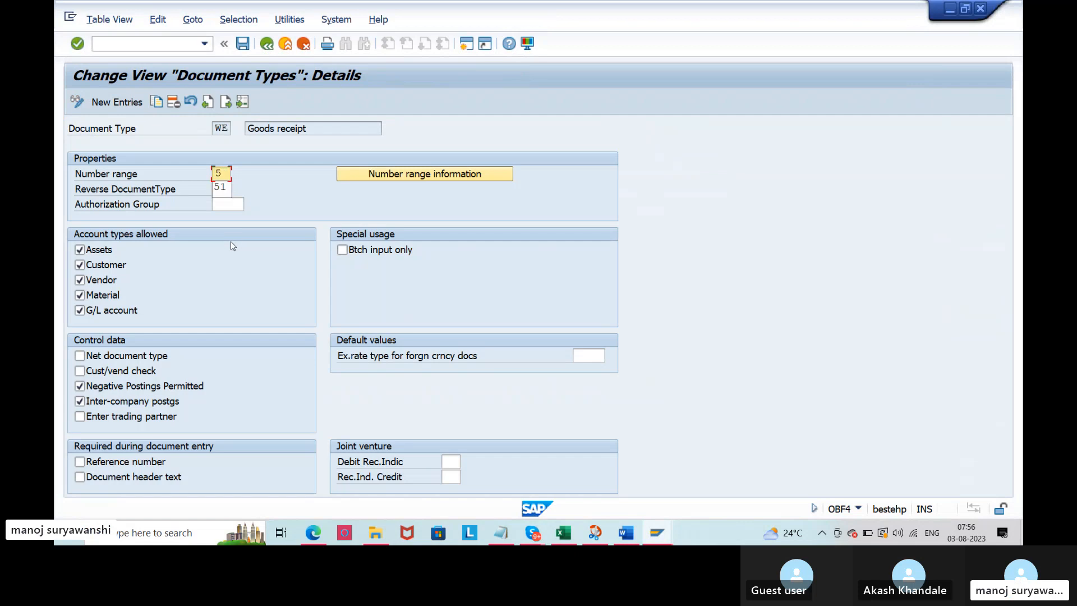
pyautogui.click(246, 47)
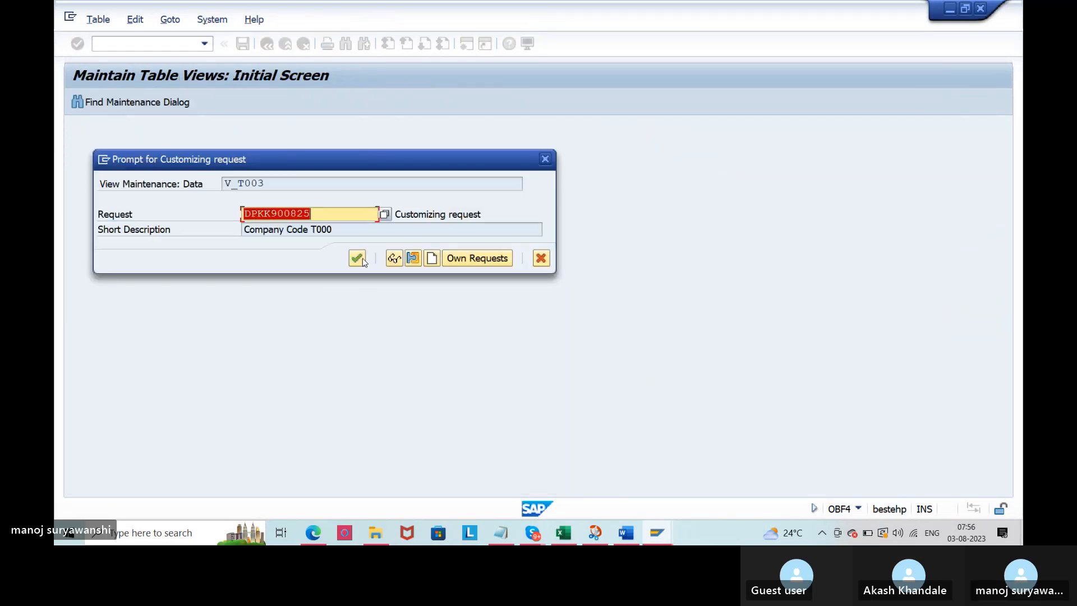
pyautogui.click(355, 256)
# Step: Switch back to the open goods receipt, try to post it again, and close the log
pyautogui.hotkey('alt', 'Tab')
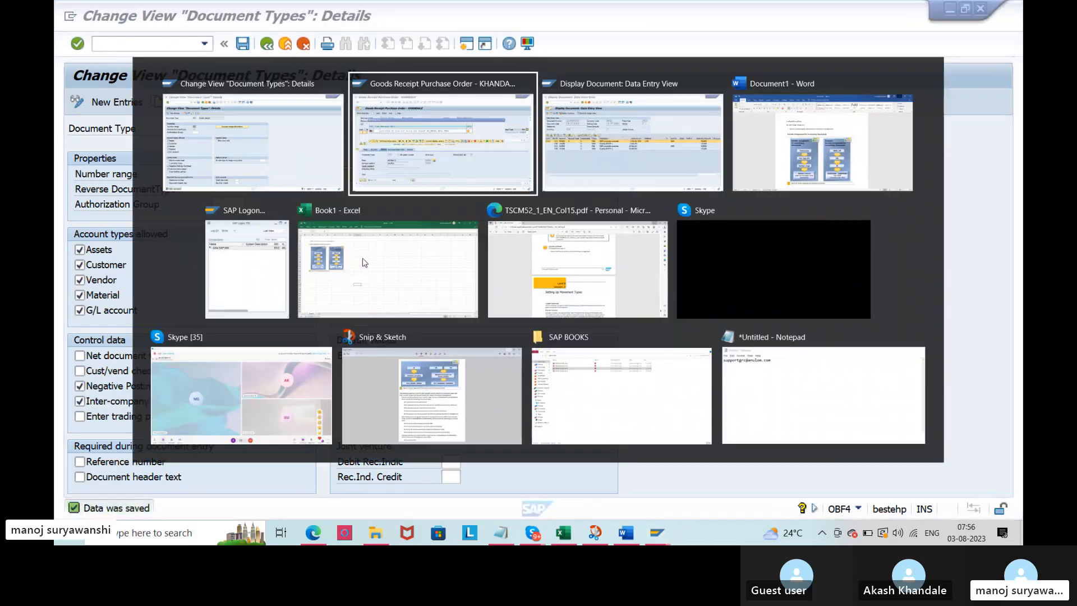
pyautogui.press('Return')
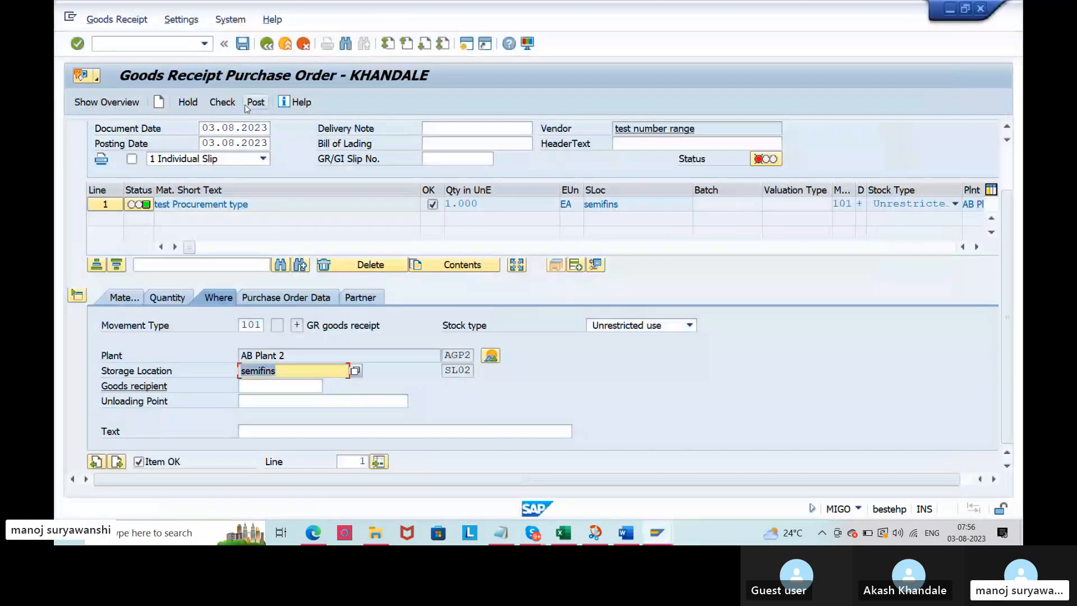
pyautogui.click(255, 102)
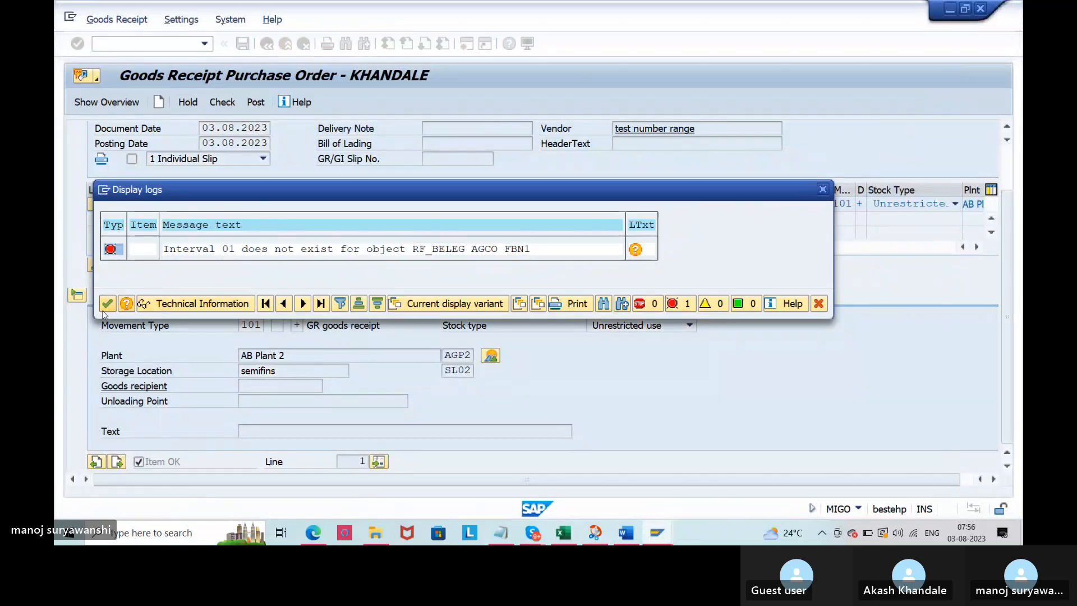
pyautogui.press('Return')
# Step: Exit the goods receipt, restart transaction MIGO, and load the same purchase order for receipt
pyautogui.click(286, 45)
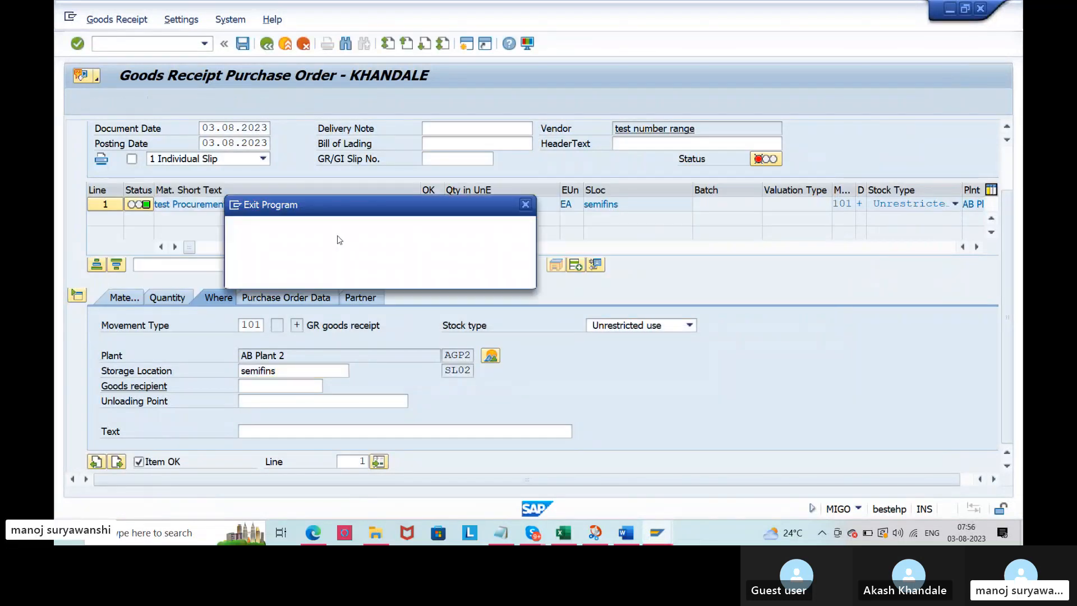
pyautogui.click(357, 264)
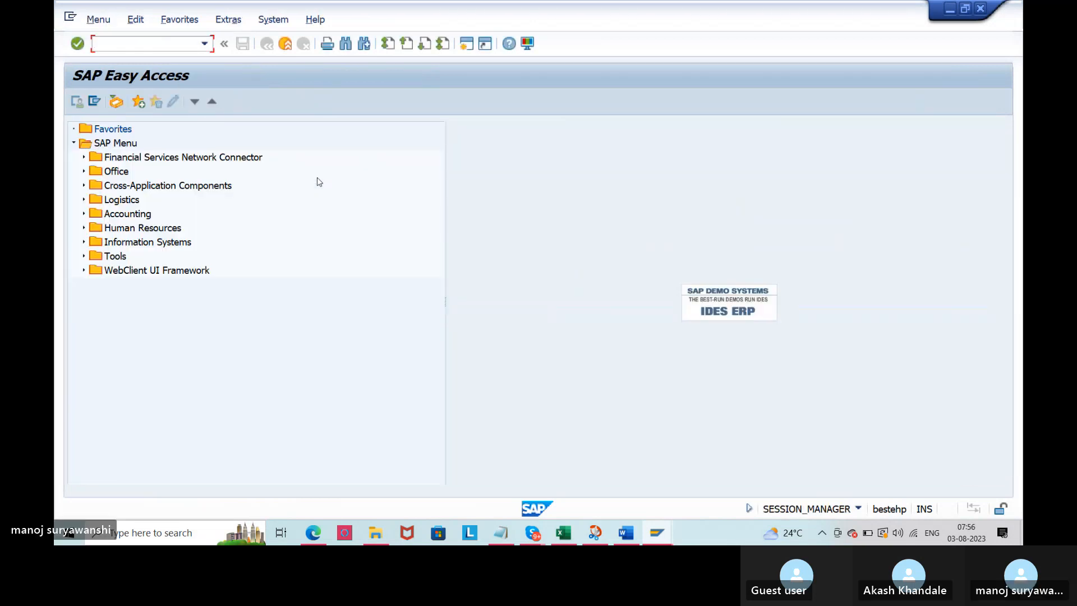
pyautogui.write('migo')
pyautogui.press('Return')
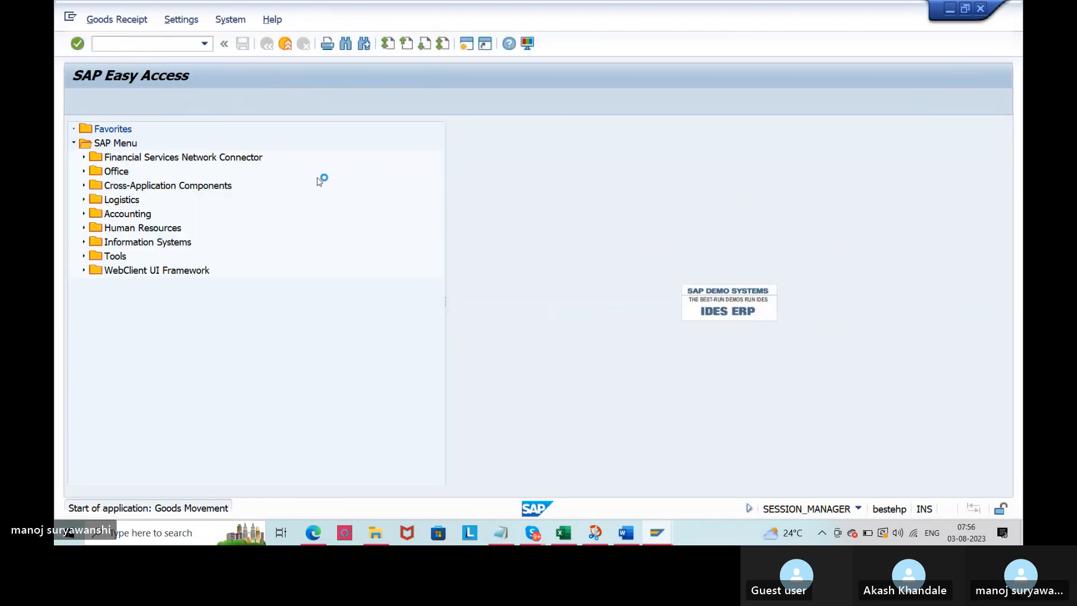
pyautogui.click(364, 143)
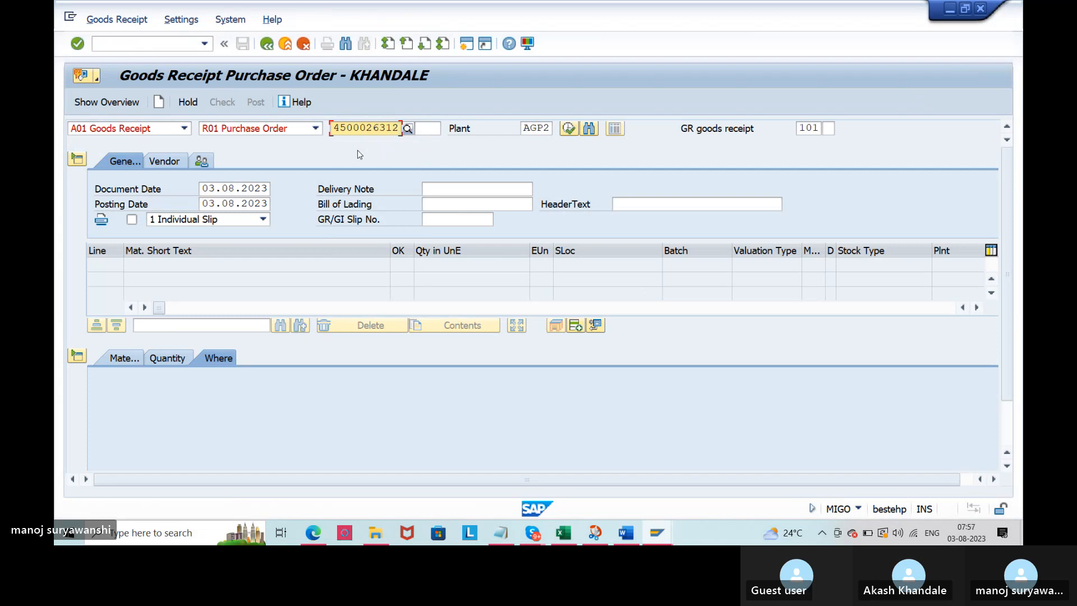
pyautogui.press('Return')
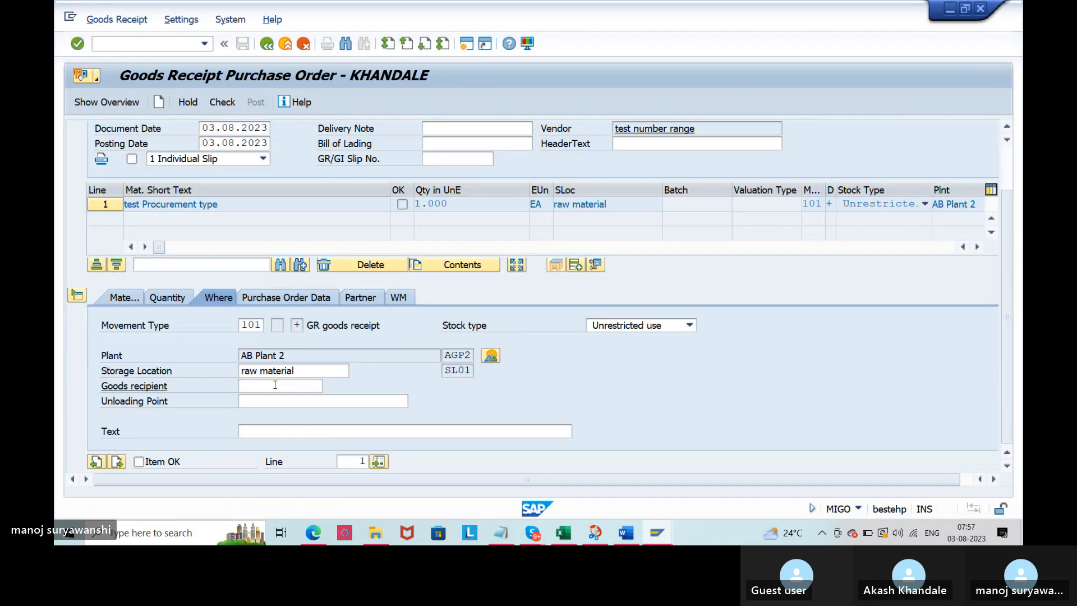
# Step: Replace the item's storage location with SL02
pyautogui.click(302, 372)
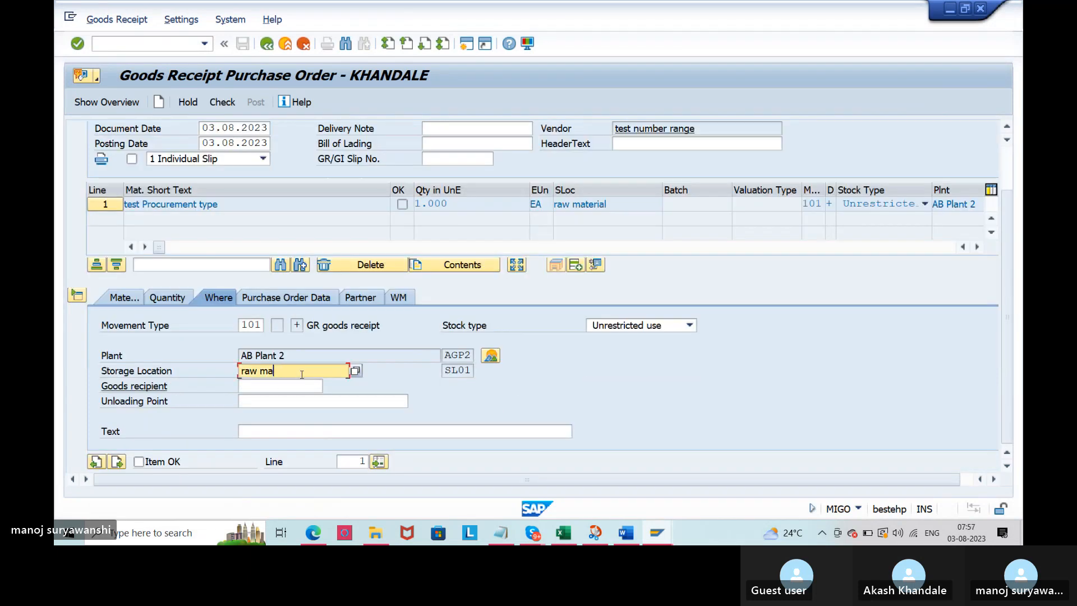
pyautogui.write('raw ma')
pyautogui.press('BackSpace')
pyautogui.press('BackSpace')
pyautogui.press('BackSpace')
pyautogui.press('BackSpace')
pyautogui.press('BackSpace')
pyautogui.press('BackSpace')
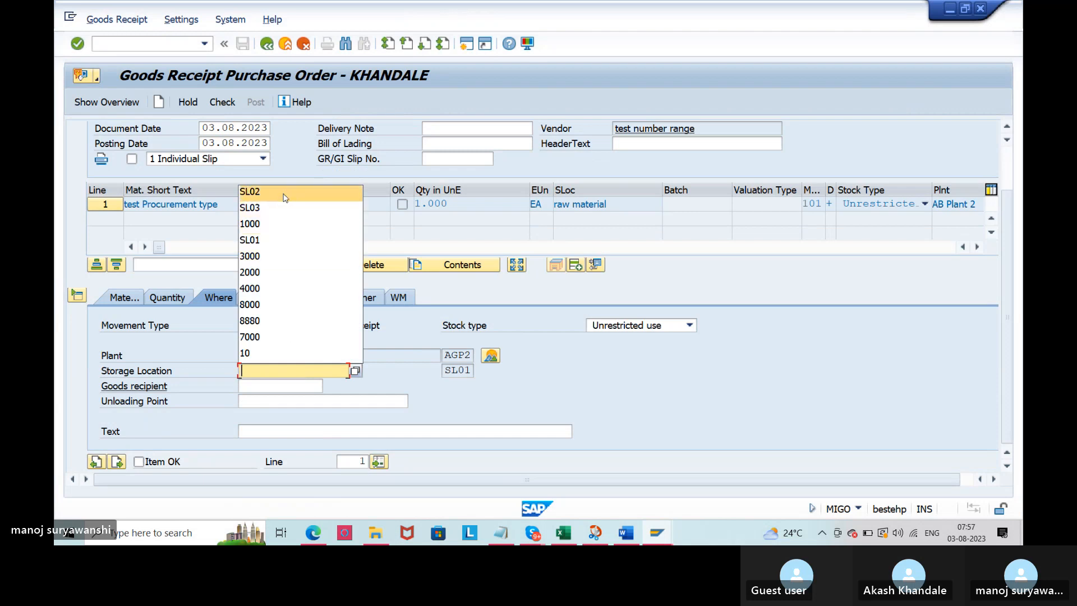
pyautogui.click(284, 197)
pyautogui.press('Return')
# Step: Mark the item as OK, check the goods receipt, and post it
pyautogui.click(140, 460)
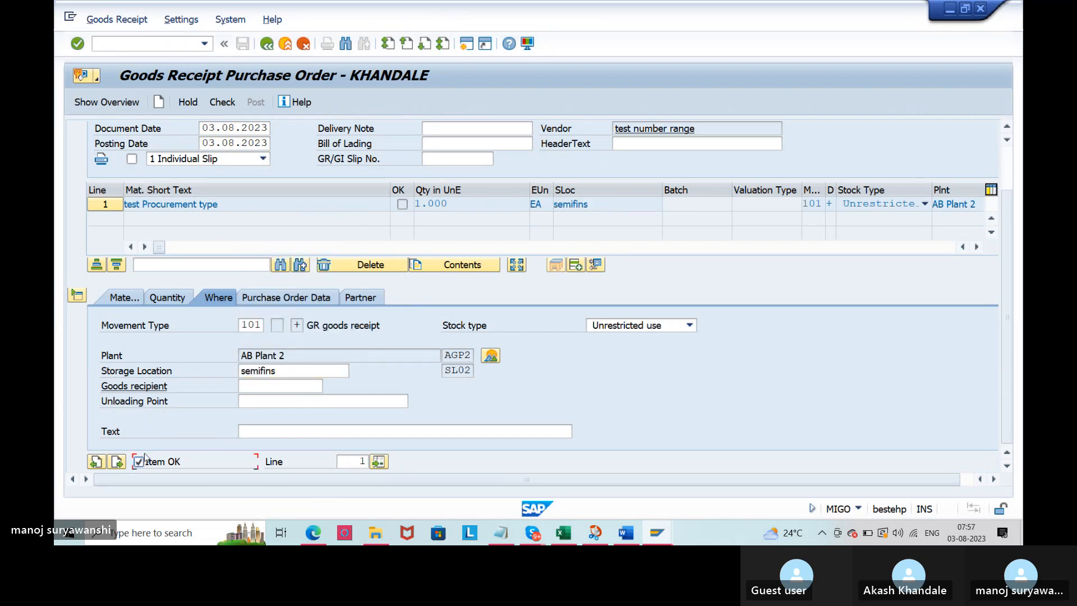
pyautogui.click(227, 104)
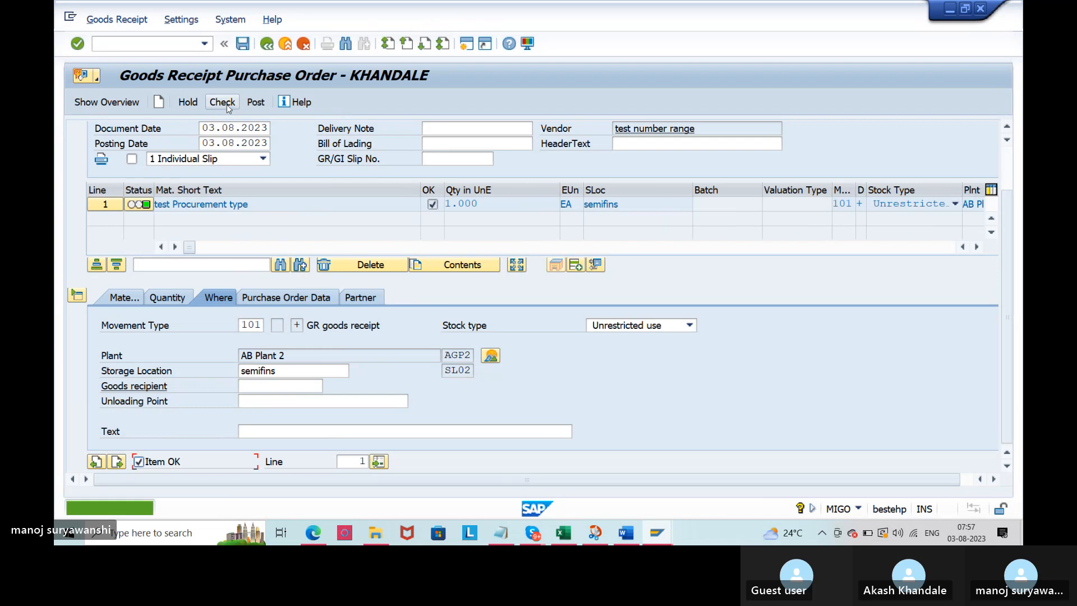
pyautogui.click(255, 103)
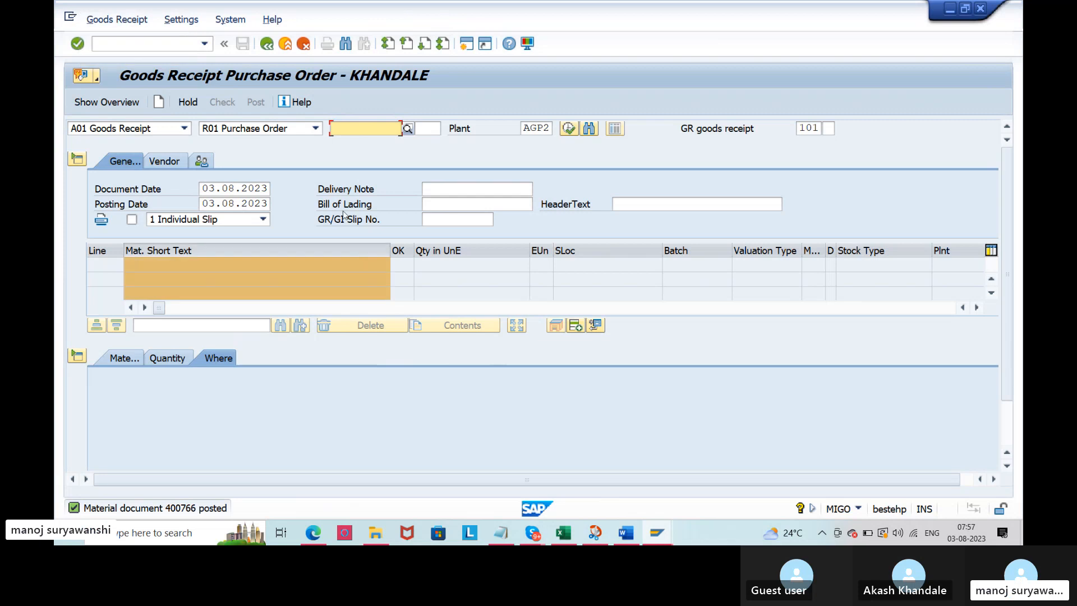
# Step: Display the posted material document, open its FI accounting document, and inspect the document number
pyautogui.click(184, 129)
pyautogui.click(157, 191)
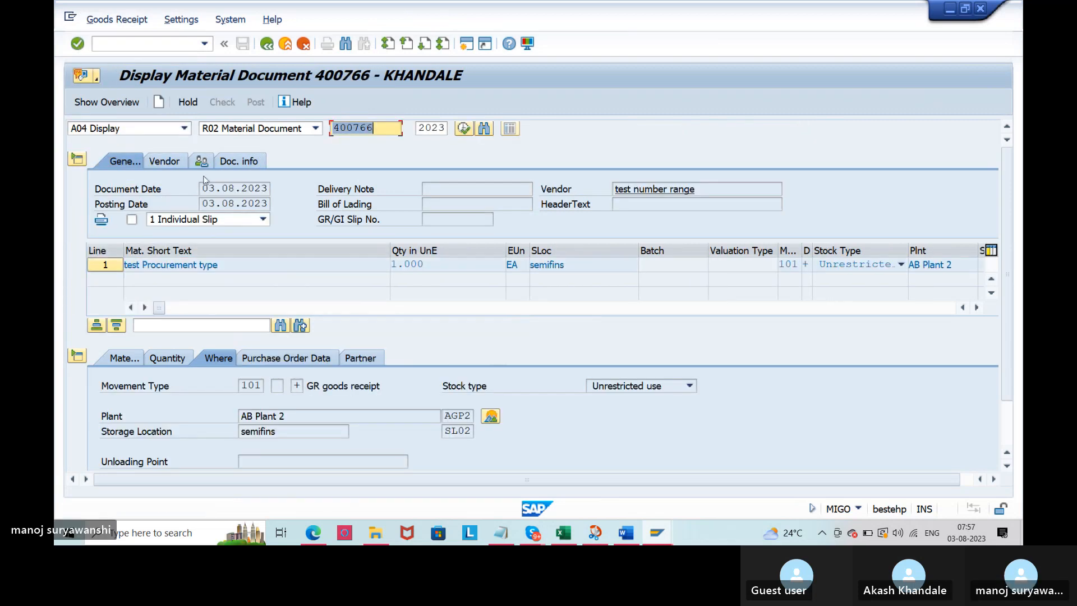
pyautogui.click(244, 161)
pyautogui.click(691, 189)
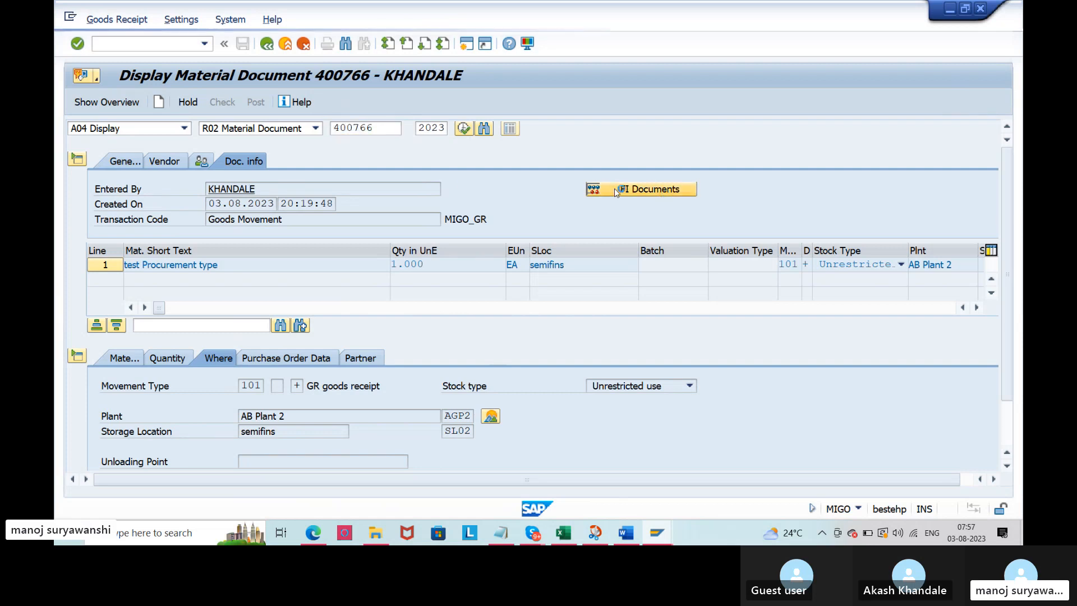
pyautogui.doubleClick(106, 194)
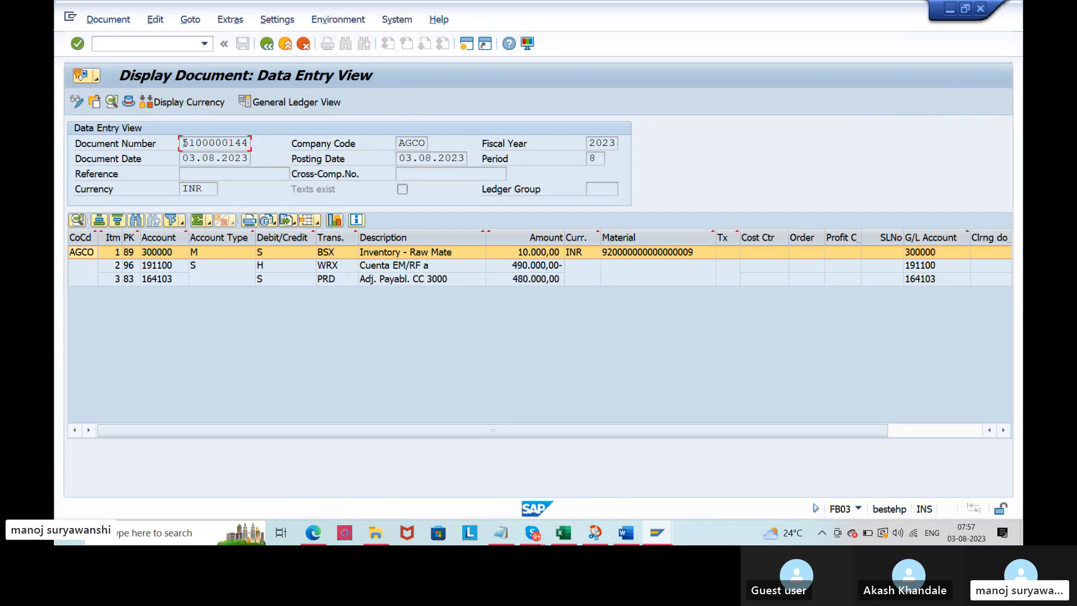
pyautogui.moveTo(185, 142); pyautogui.dragTo(253, 143)
pyautogui.click(253, 144)
# Step: From document type WE's details, display the accounting document number range intervals for company code AGCO
pyautogui.hotkey('alt', 'Tab')
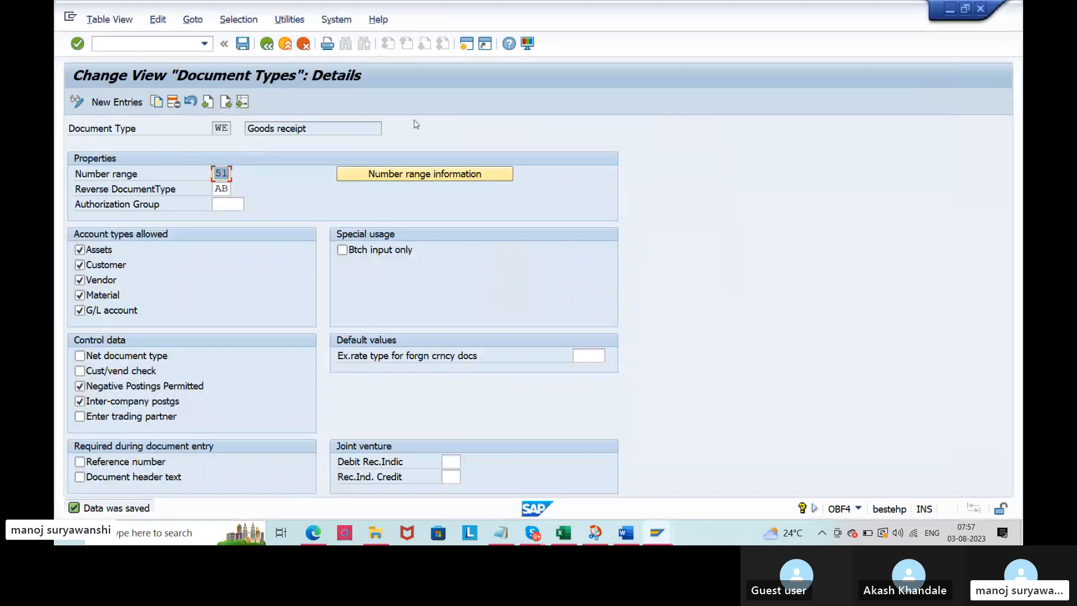
pyautogui.click(476, 173)
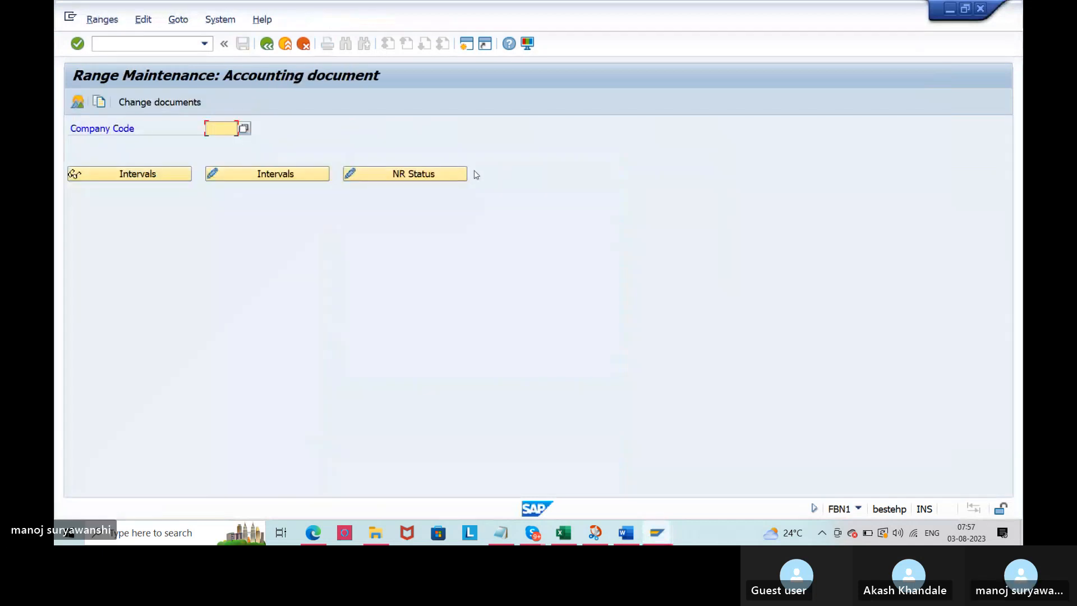
pyautogui.click(223, 129)
pyautogui.click(224, 142)
pyautogui.click(160, 177)
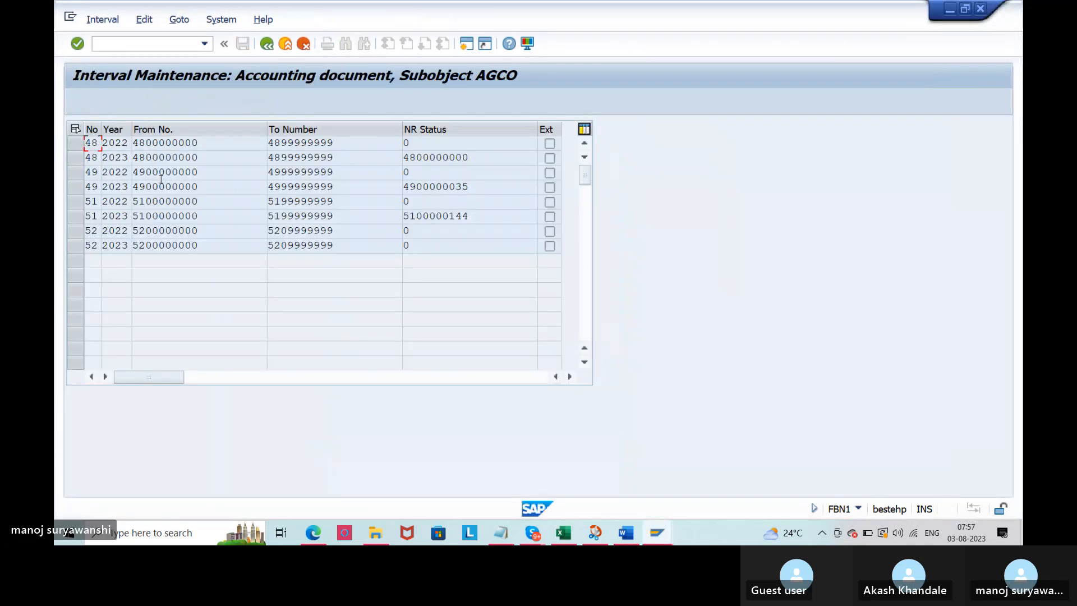
# Step: Compare interval 51's 2023 number status with the new accounting document number and leave the interval list
pyautogui.moveTo(491, 217); pyautogui.dragTo(400, 219)
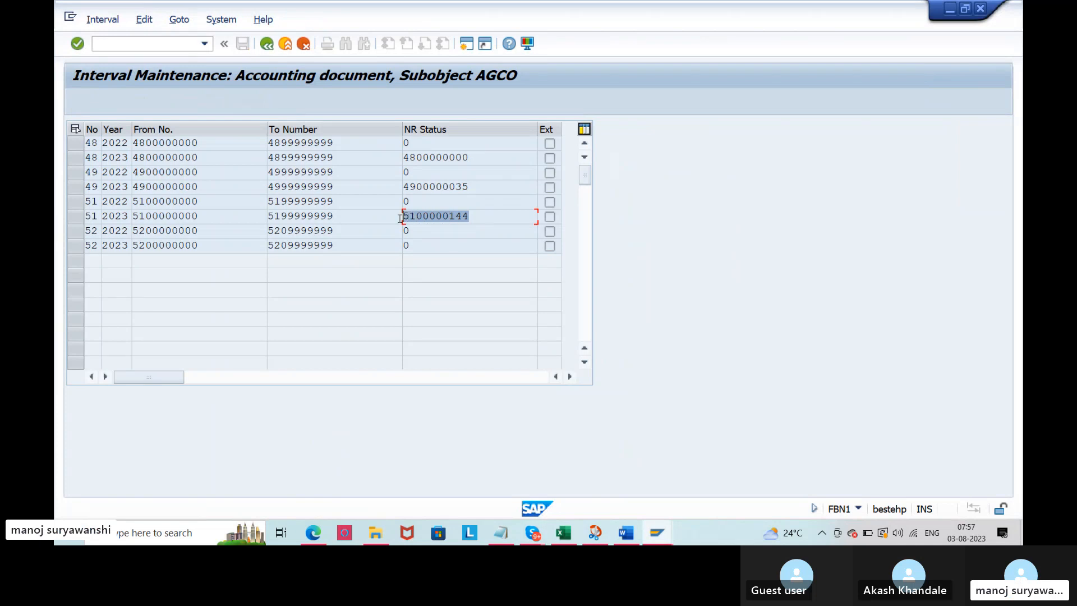
pyautogui.click(401, 219)
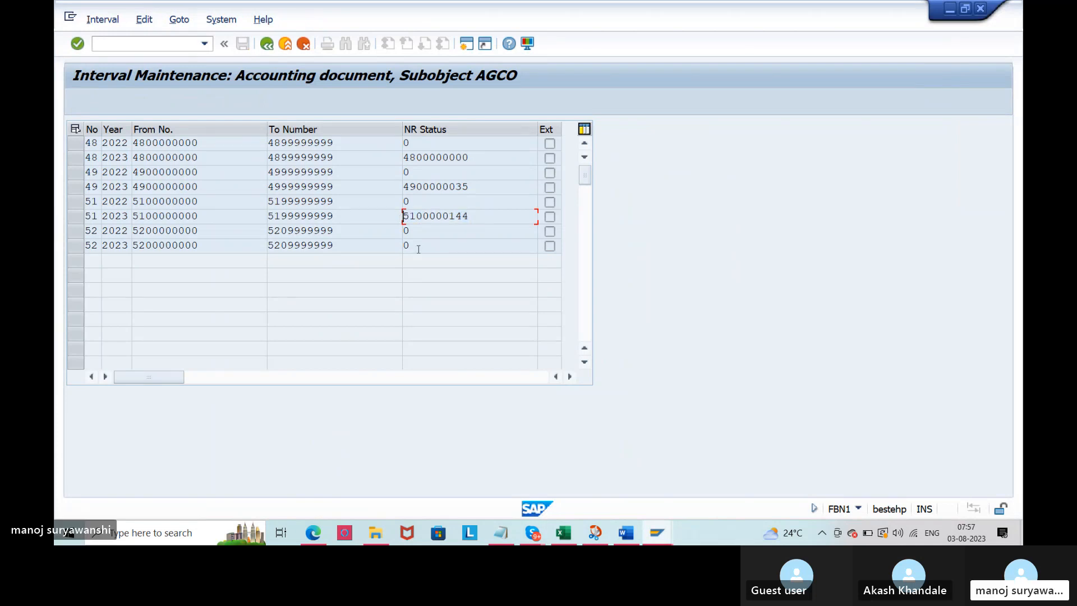
pyautogui.moveTo(471, 220); pyautogui.dragTo(405, 218)
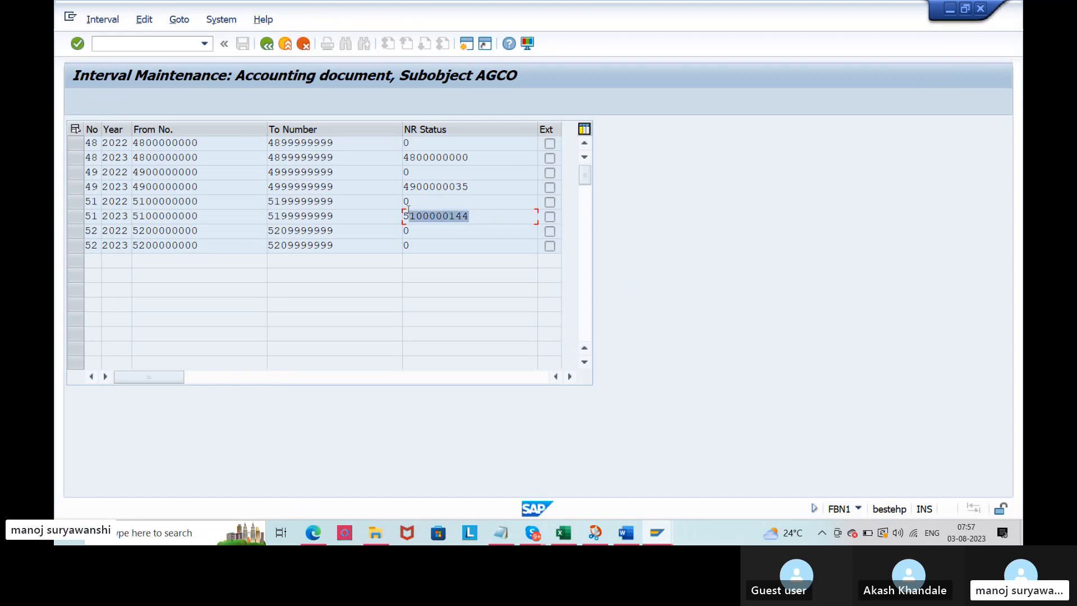
pyautogui.click(401, 217)
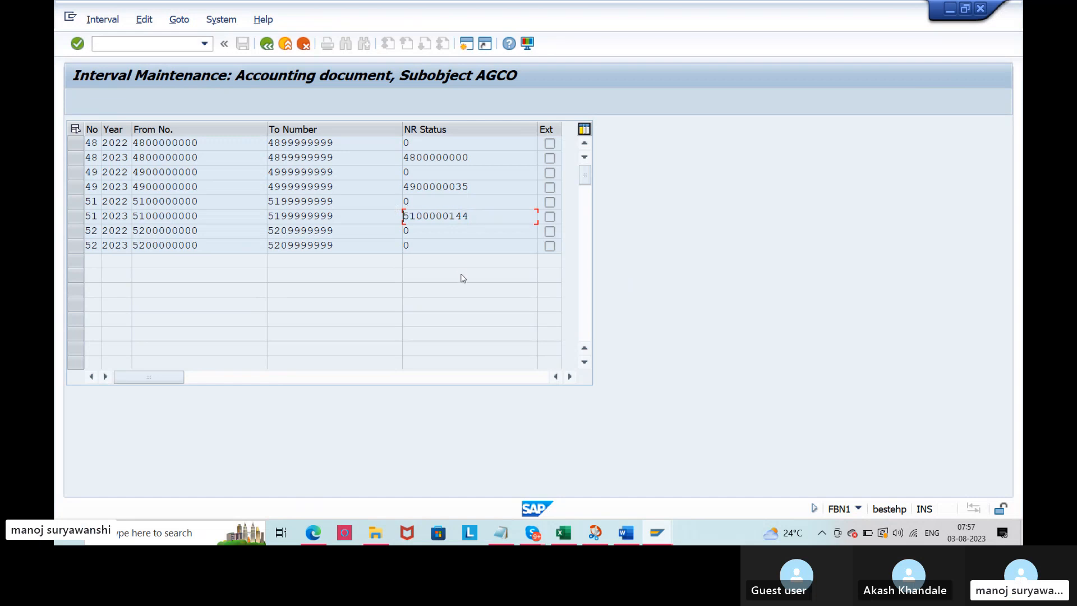
pyautogui.click(876, 521)
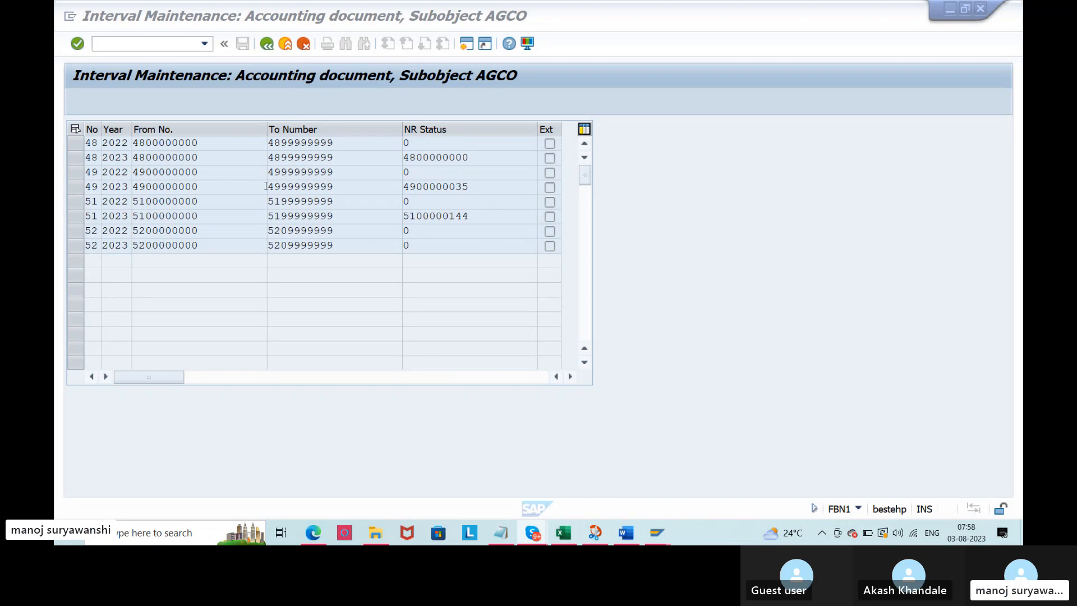
pyautogui.click(267, 44)
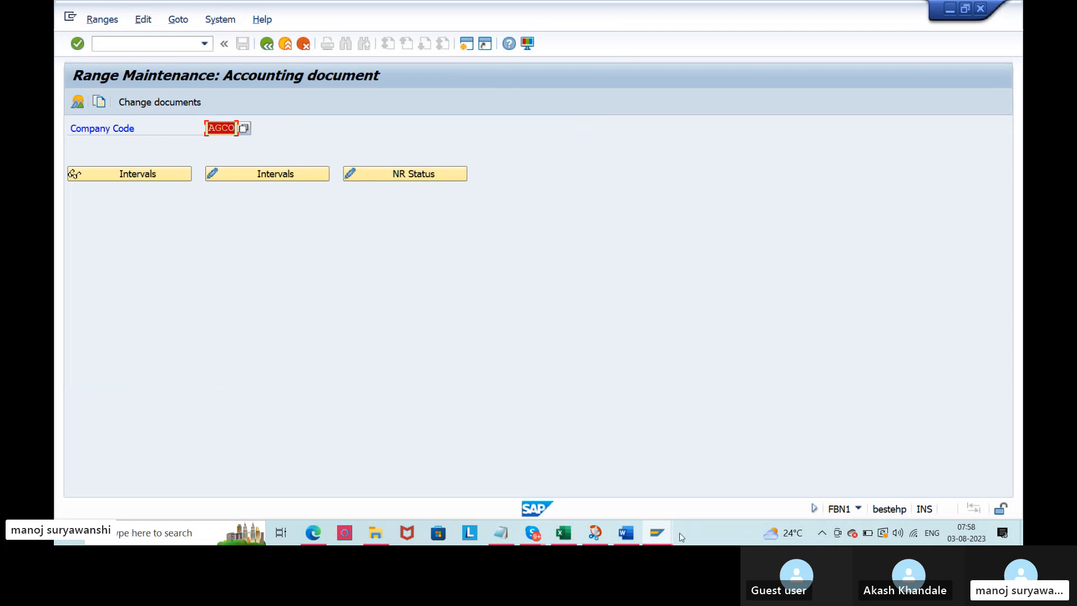
# Step: Switch to the Word document and review the predefined inventory document types and number assignment for material and inventory documents
pyautogui.click(636, 533)
pyautogui.scroll(-15, 618, 362)
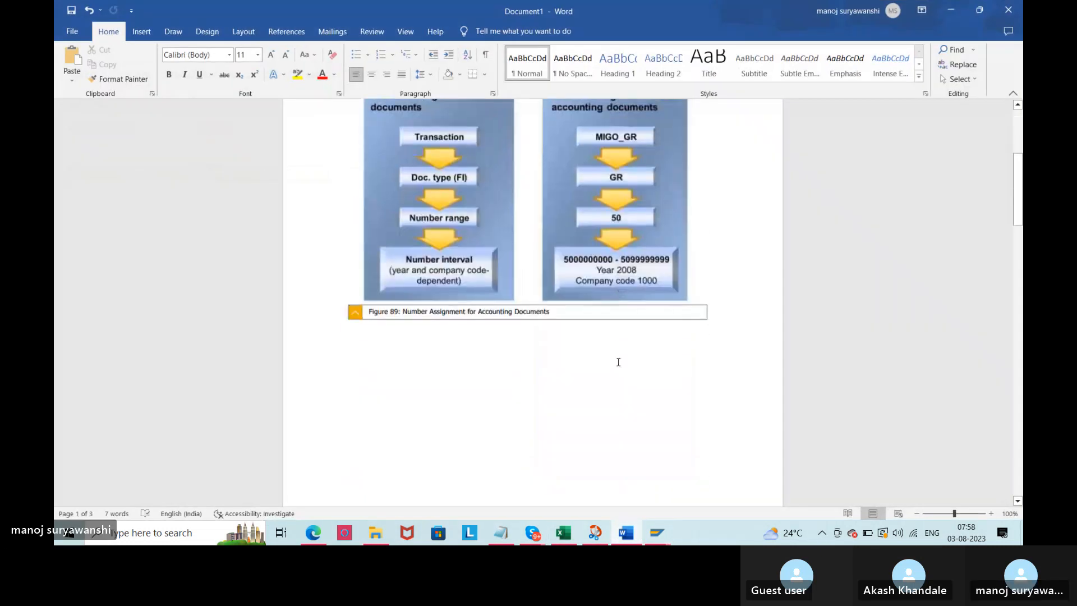
pyautogui.scroll(-2, 617, 362)
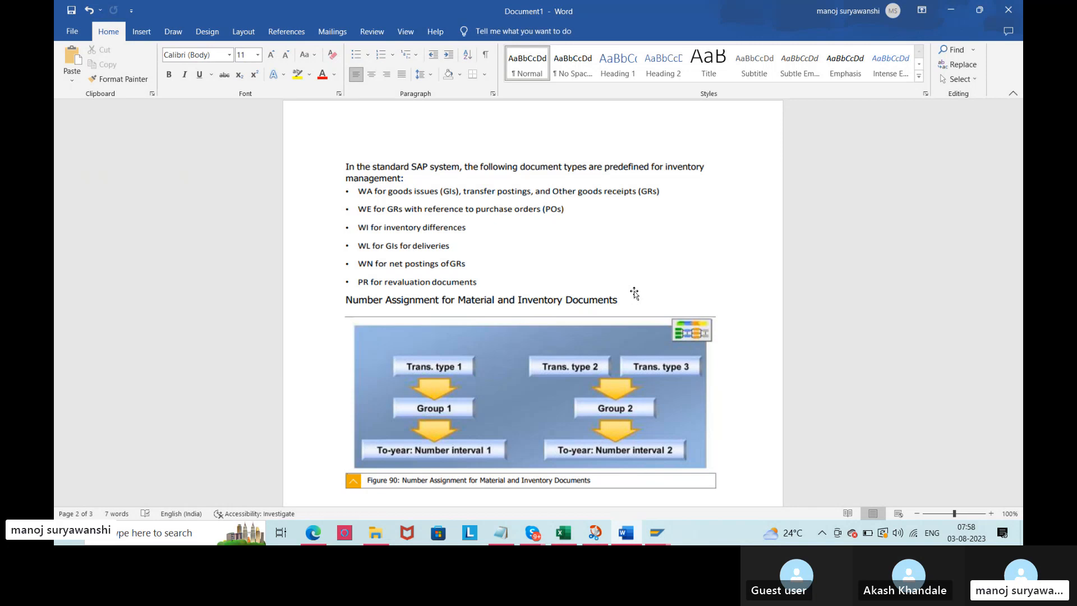
pyautogui.hotkey('alt', 'Tab')
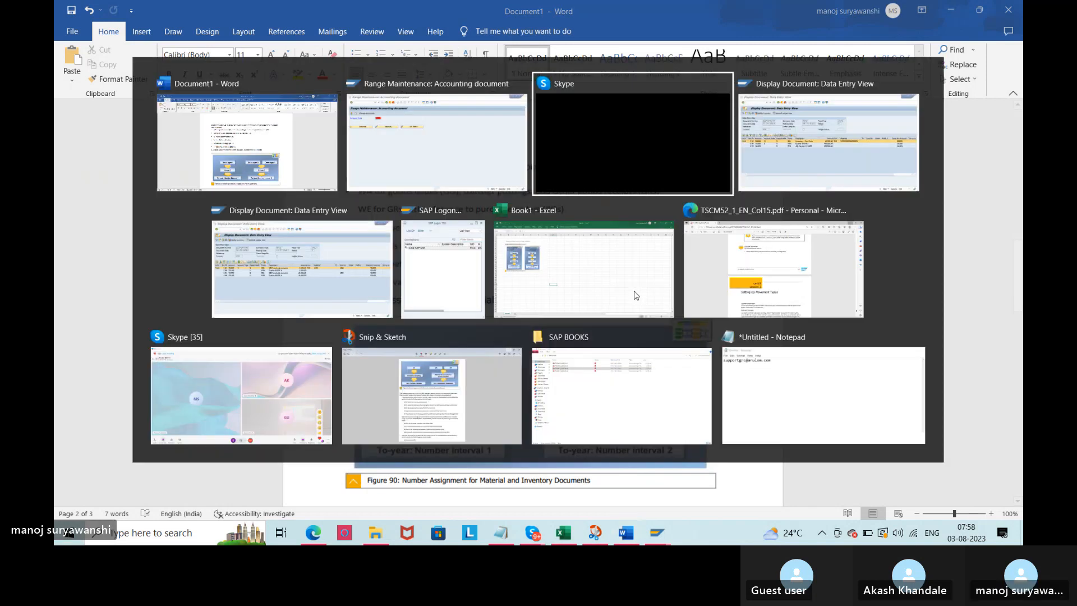
# Step: Switch to SAP, leave the accounting document and its document list, and inspect the goods receipt's material document number
pyautogui.hotkey('alt', 'Tab')
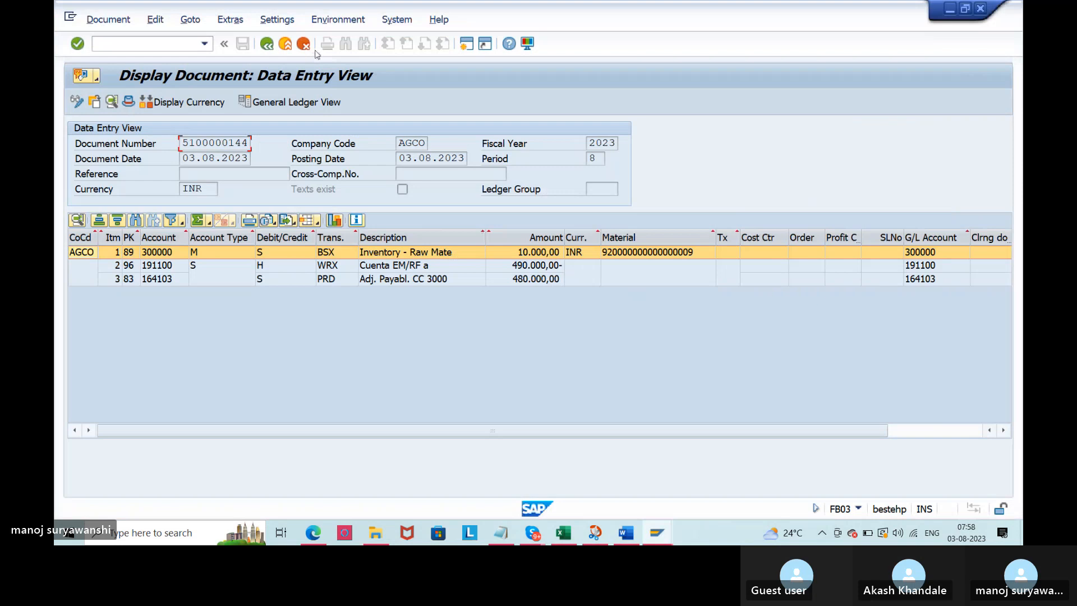
pyautogui.click(266, 44)
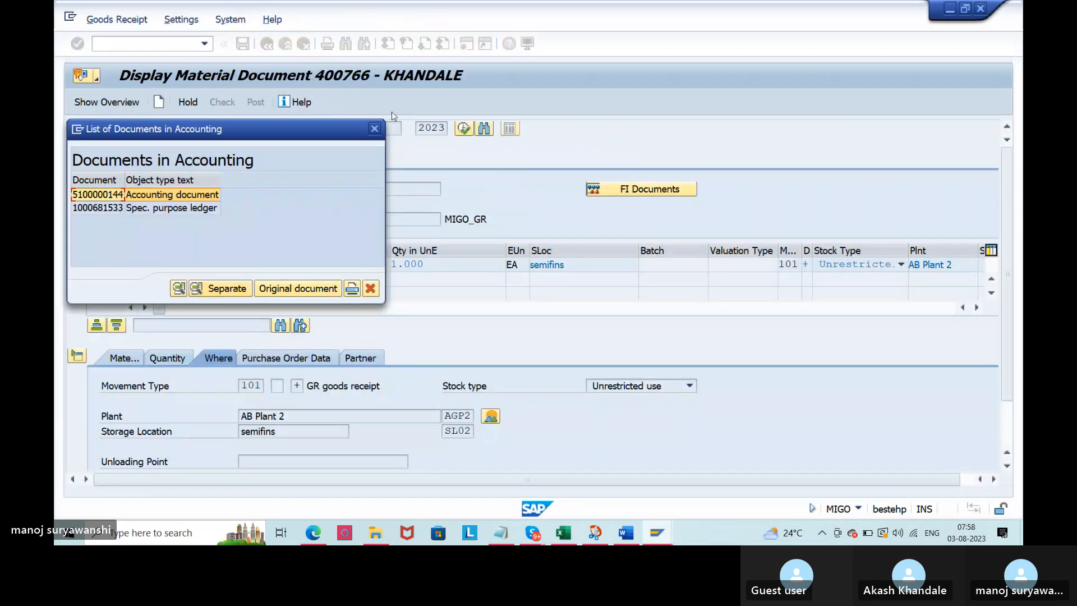
pyautogui.click(374, 129)
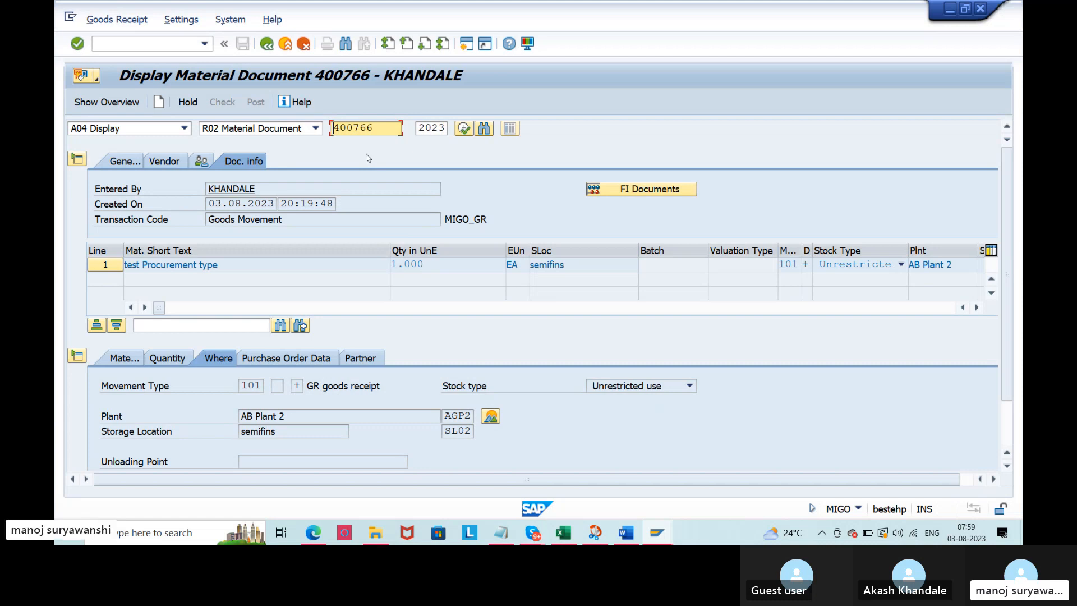
pyautogui.moveTo(379, 128); pyautogui.dragTo(334, 128)
pyautogui.click(333, 128)
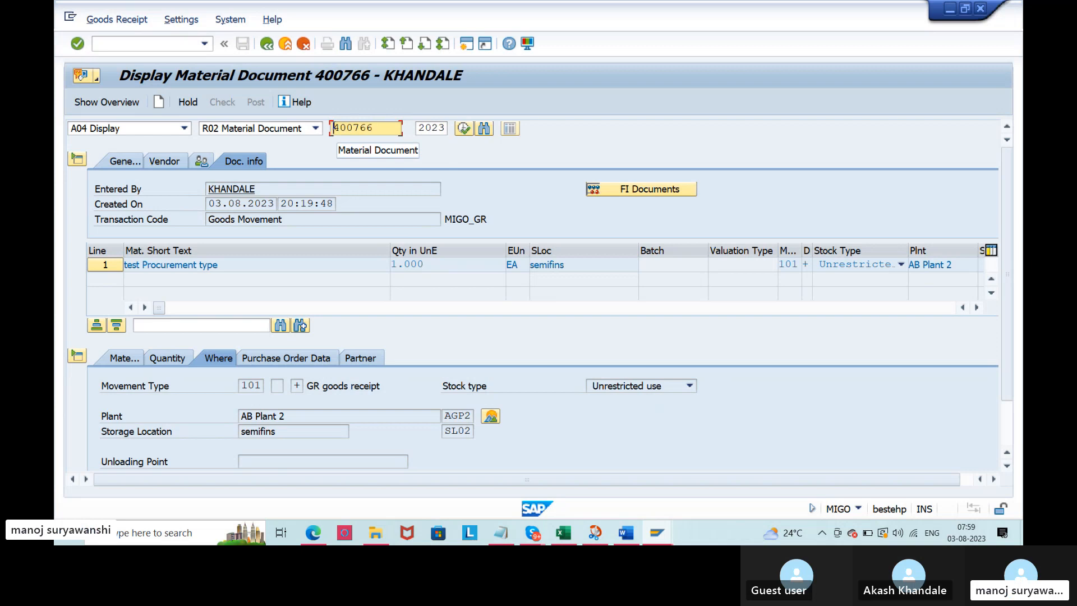
# Step: Switch to the Word document and review the number range intervals and transaction types for physical inventory and material documents
pyautogui.hotkey('alt', 'Tab')
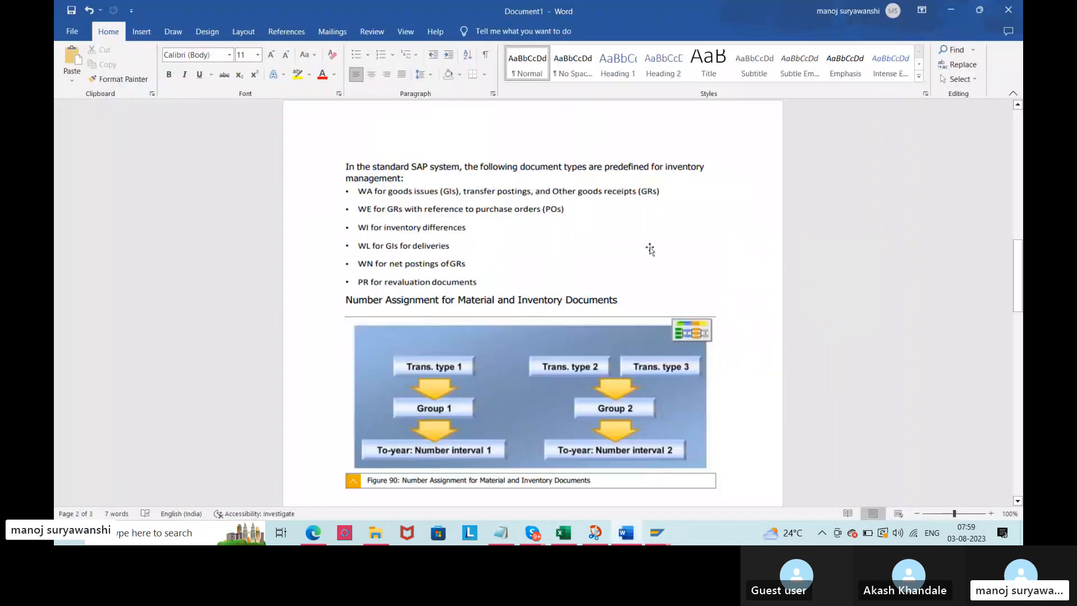
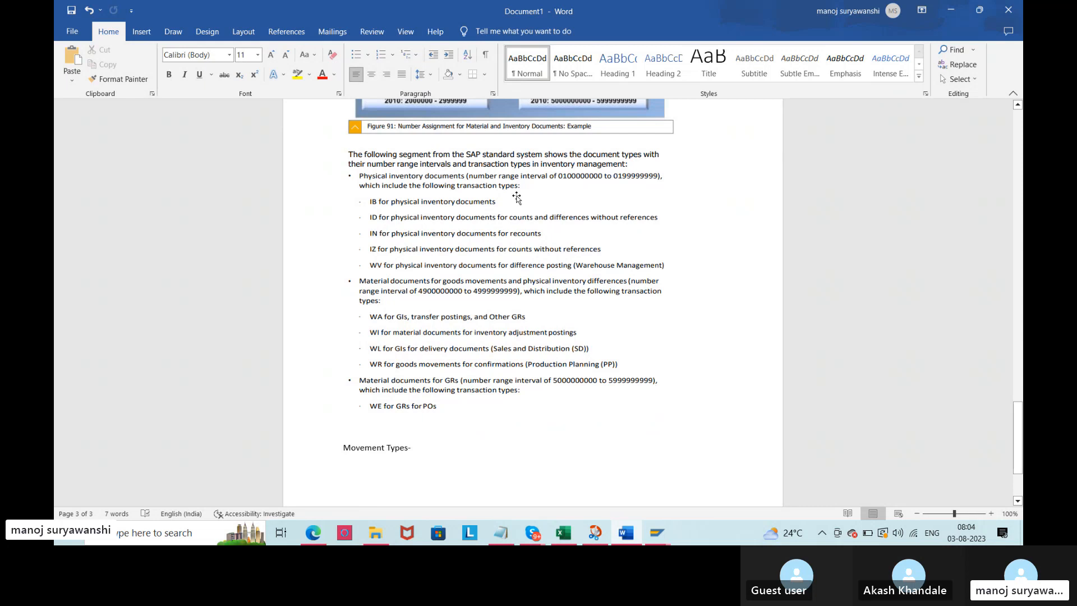
pyautogui.scroll(3, 516, 198)
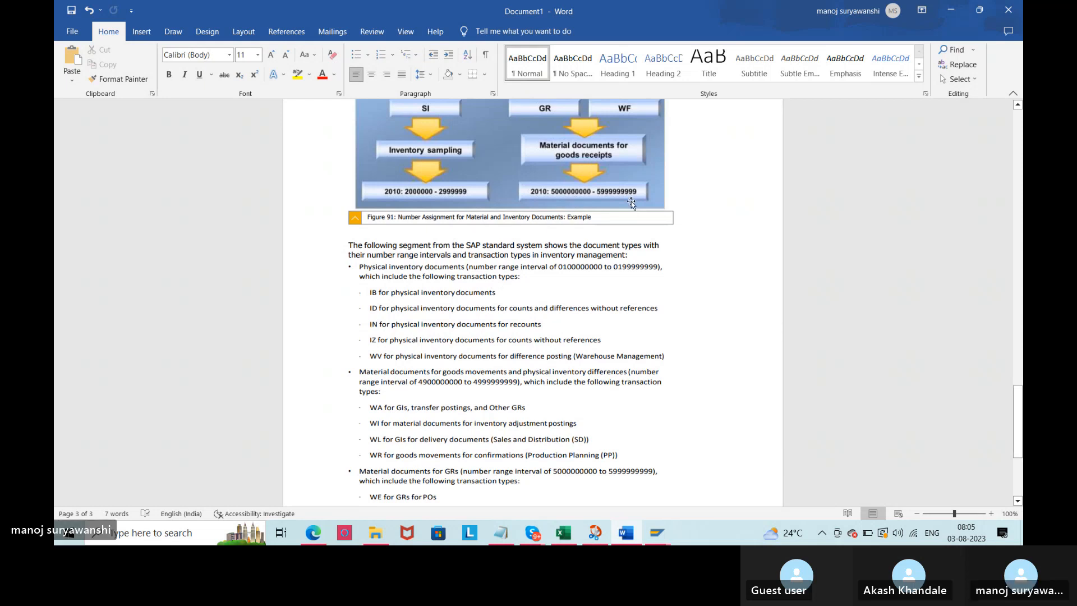
pyautogui.scroll(-4, 433, 395)
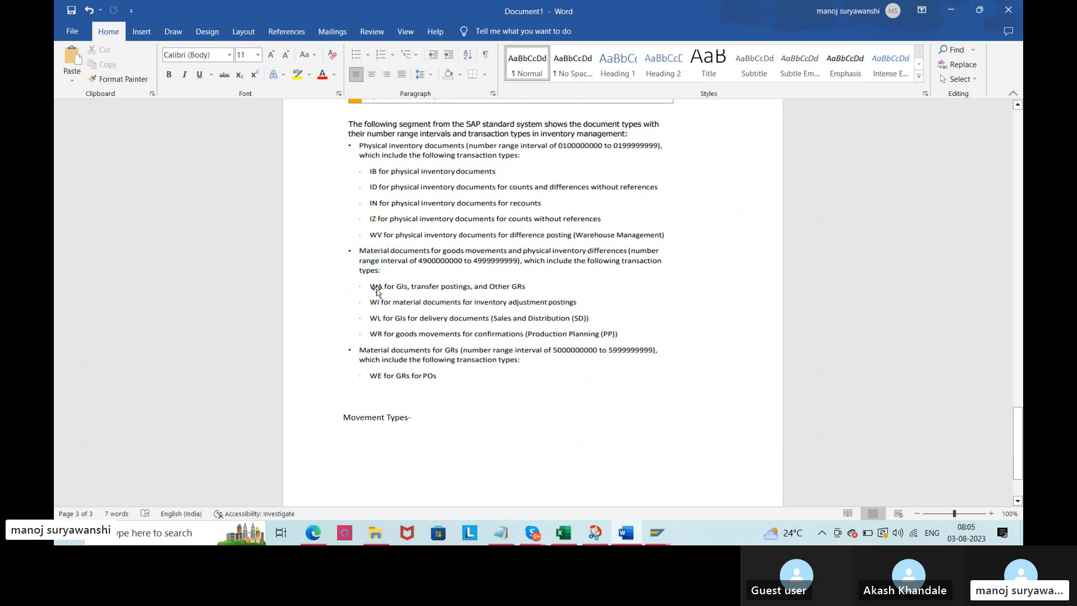
pyautogui.scroll(-2, 376, 292)
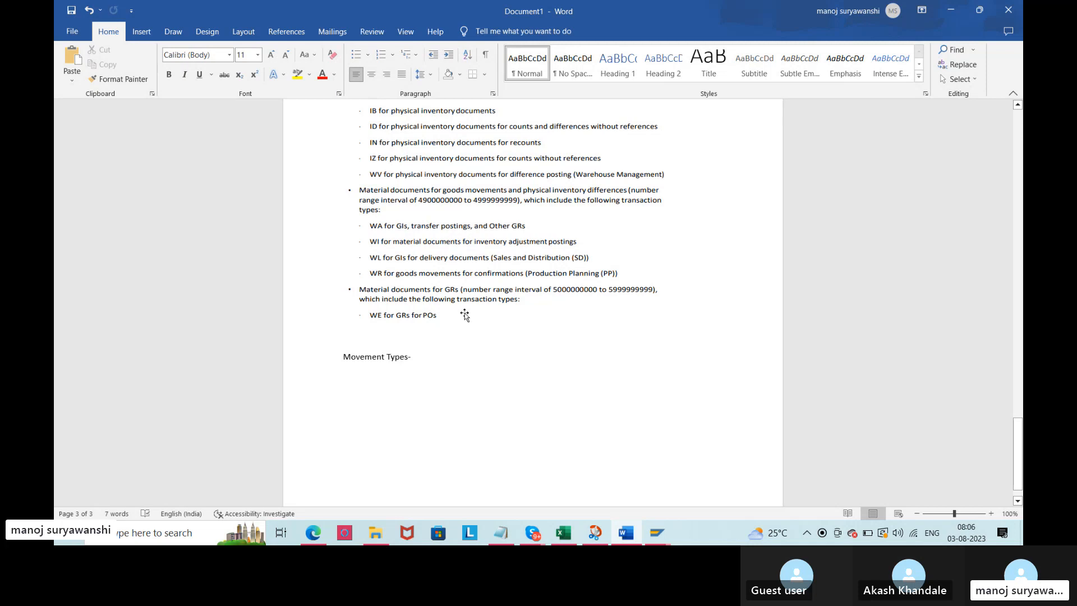
pyautogui.scroll(3, 496, 300)
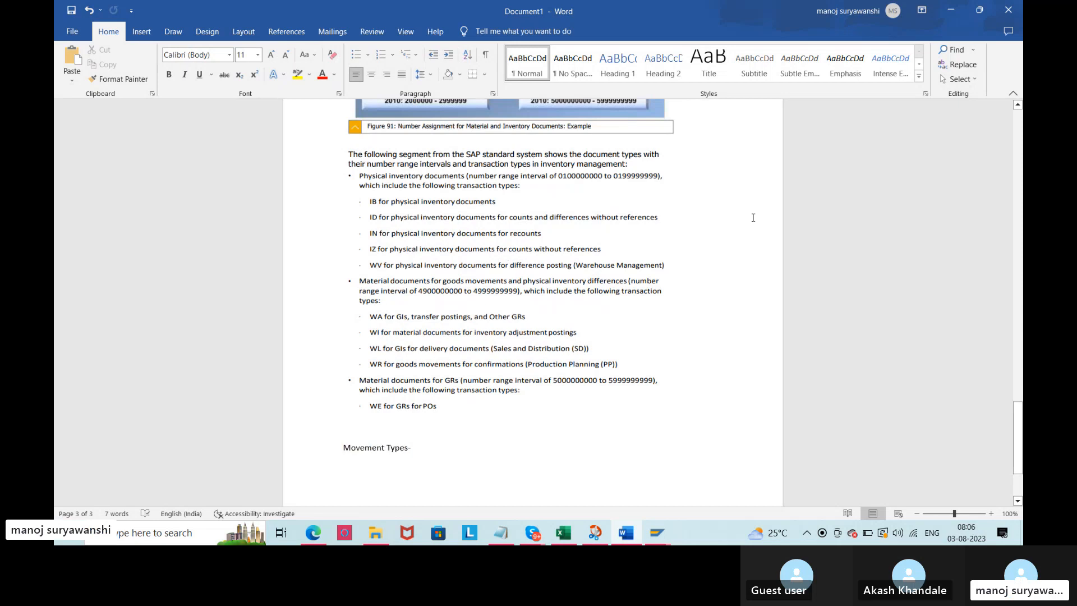
# Step: Minimize the Word document, switch to AGCO's accounting document range maintenance in SAP, and try to leave it by stopping the transaction
pyautogui.click(945, 12)
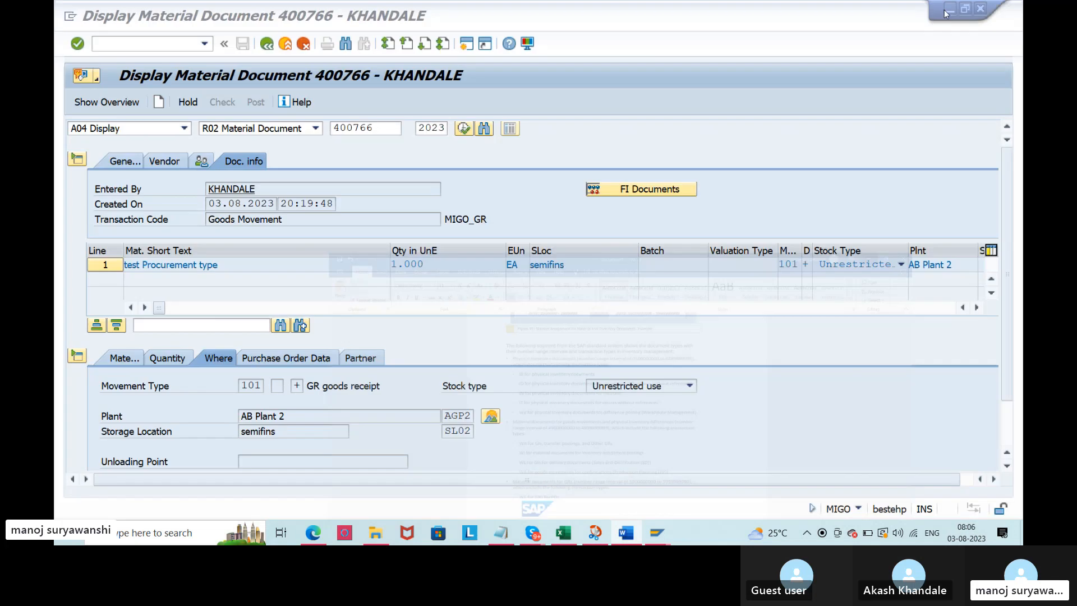
pyautogui.moveTo(659, 536)
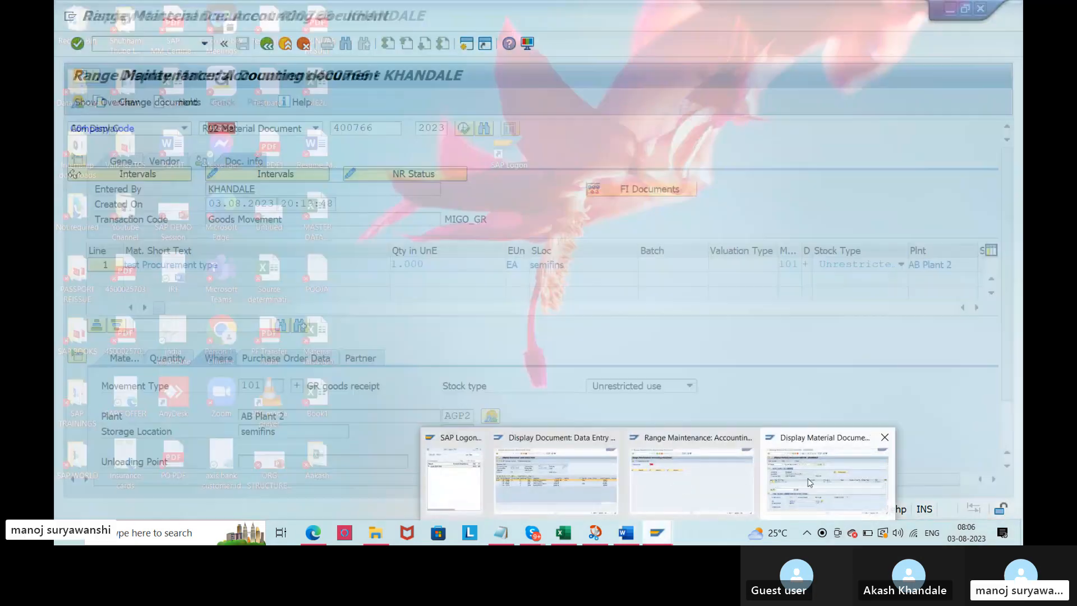
pyautogui.click(714, 481)
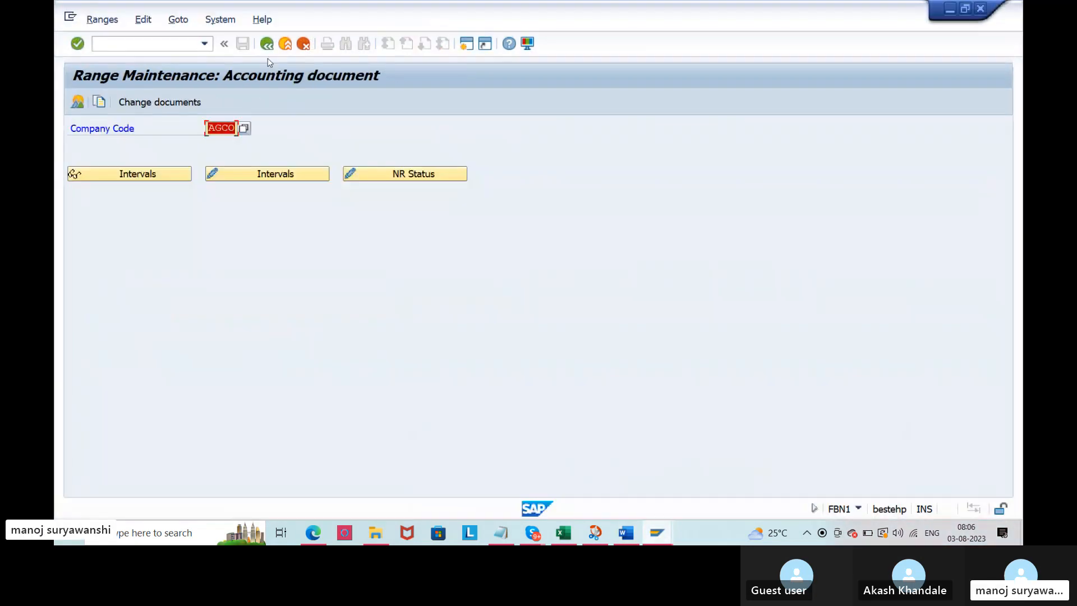
pyautogui.click(267, 48)
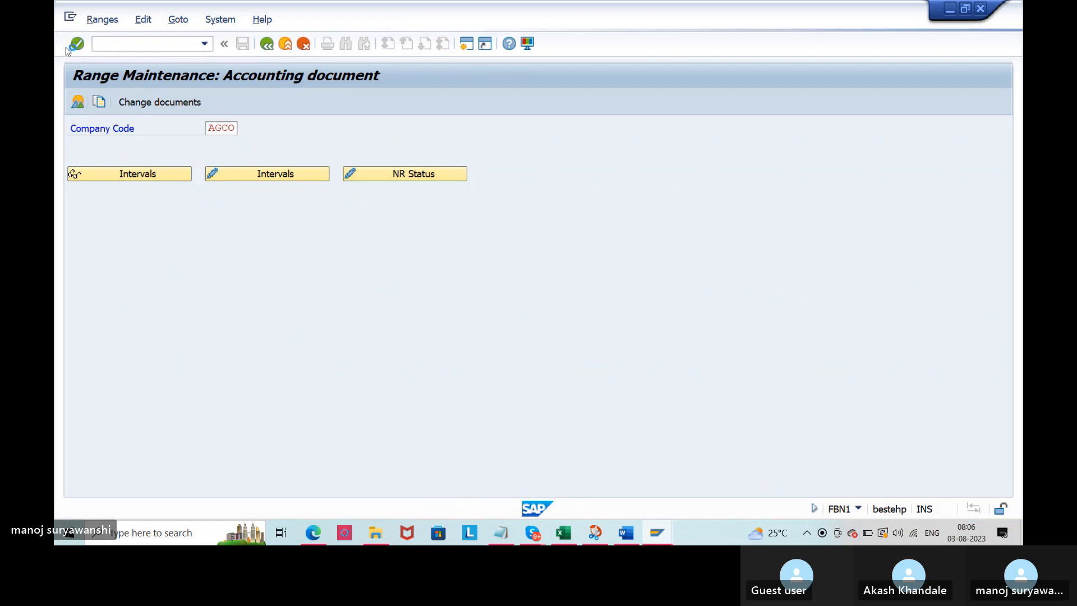
pyautogui.click(70, 16)
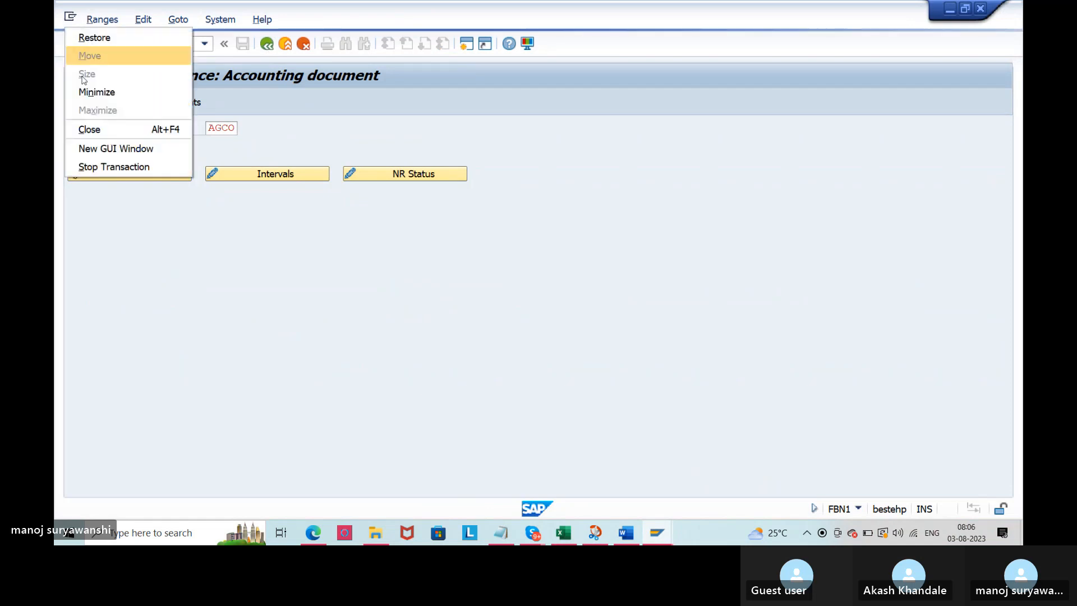
pyautogui.click(109, 167)
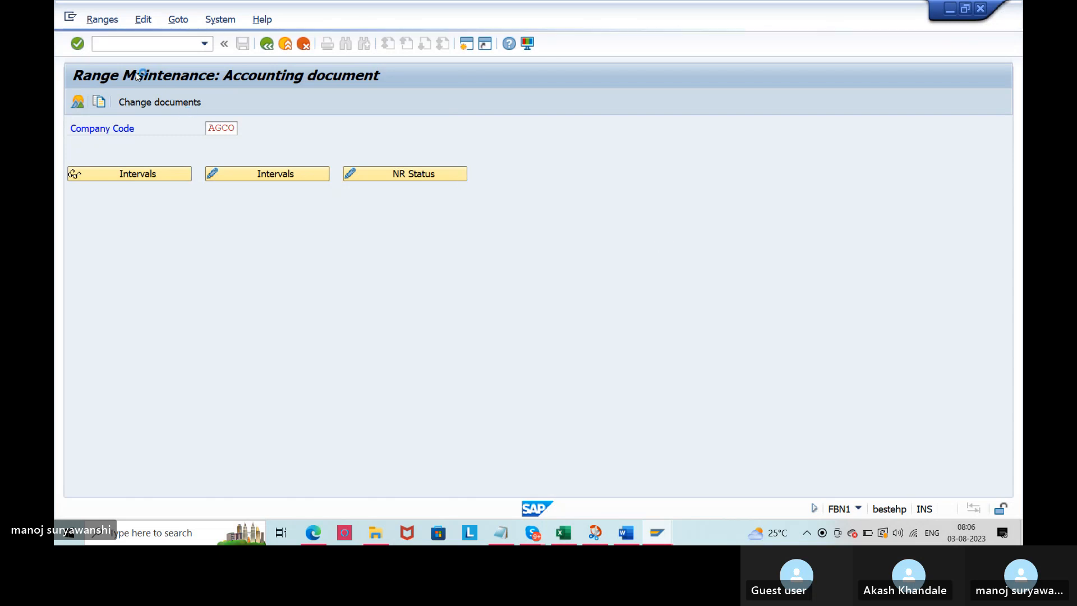
pyautogui.click(70, 16)
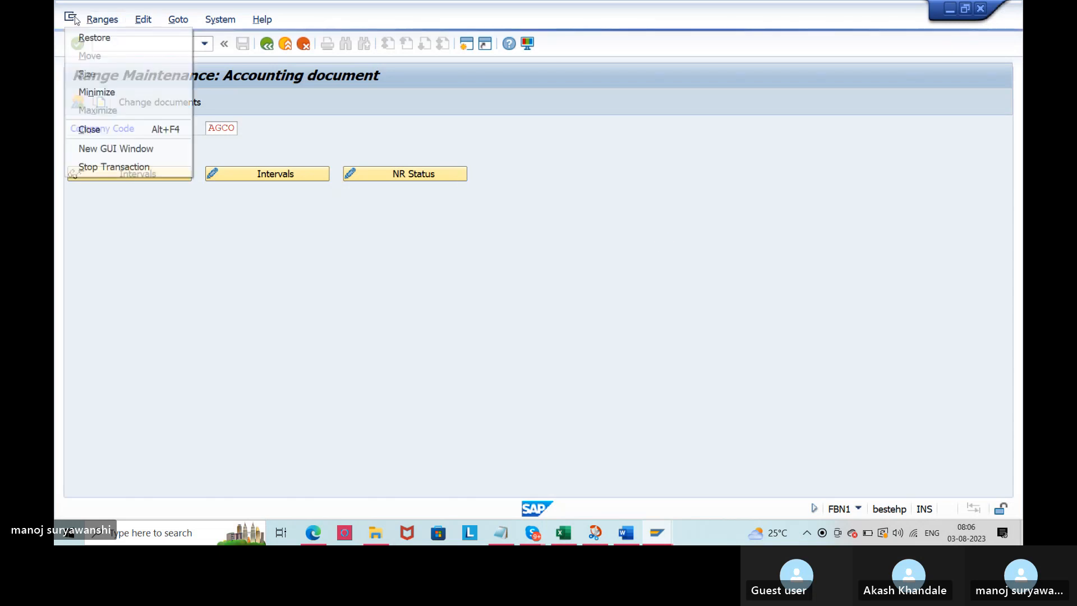
pyautogui.click(116, 166)
# Step: Open a new logon session for the June SAP MM connection from SAP Logon
pyautogui.click(628, 328)
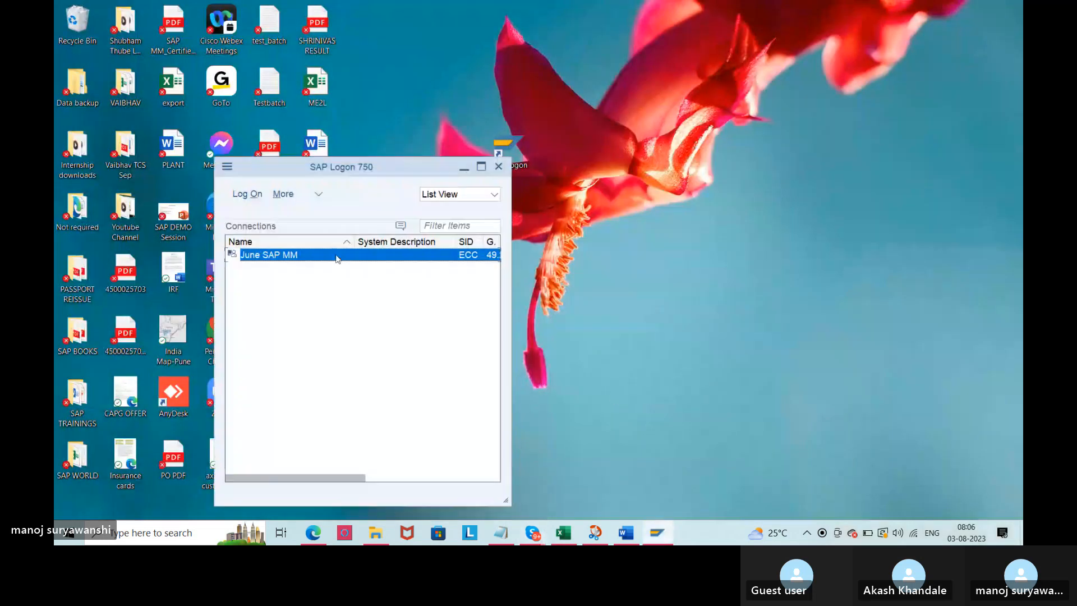
pyautogui.doubleClick(338, 256)
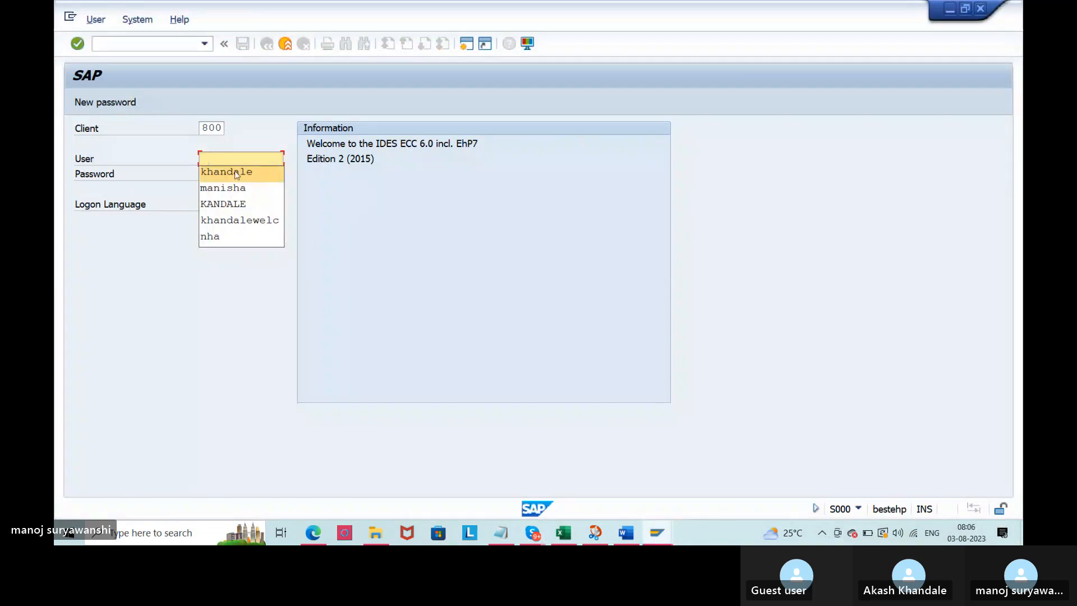
# Step: Log on to client 800 with the saved user name, continuing with this logon and ending any other logons
pyautogui.click(236, 172)
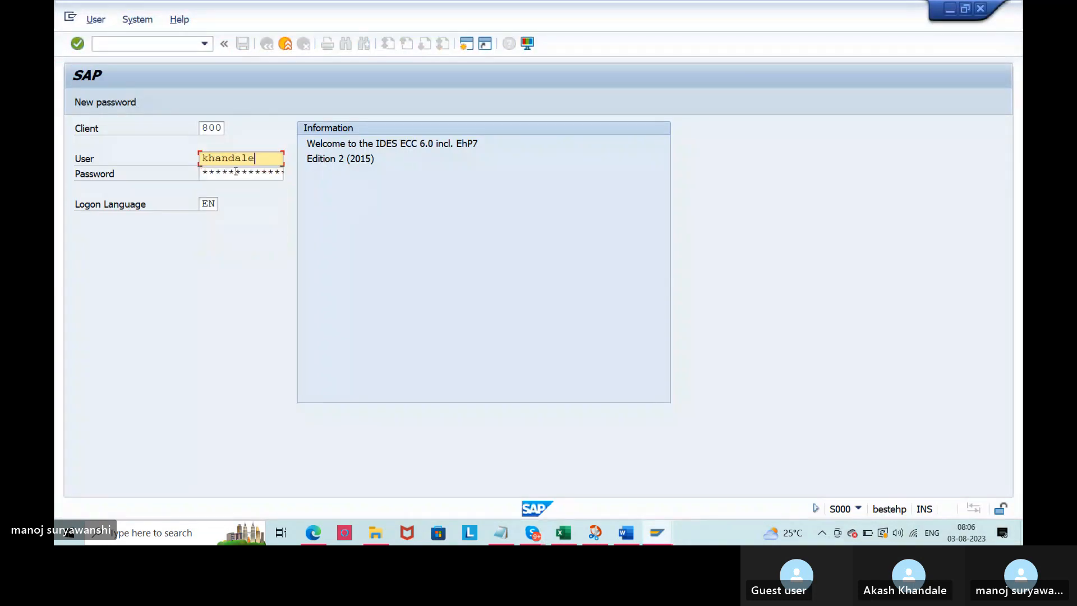
pyautogui.press('Tab')
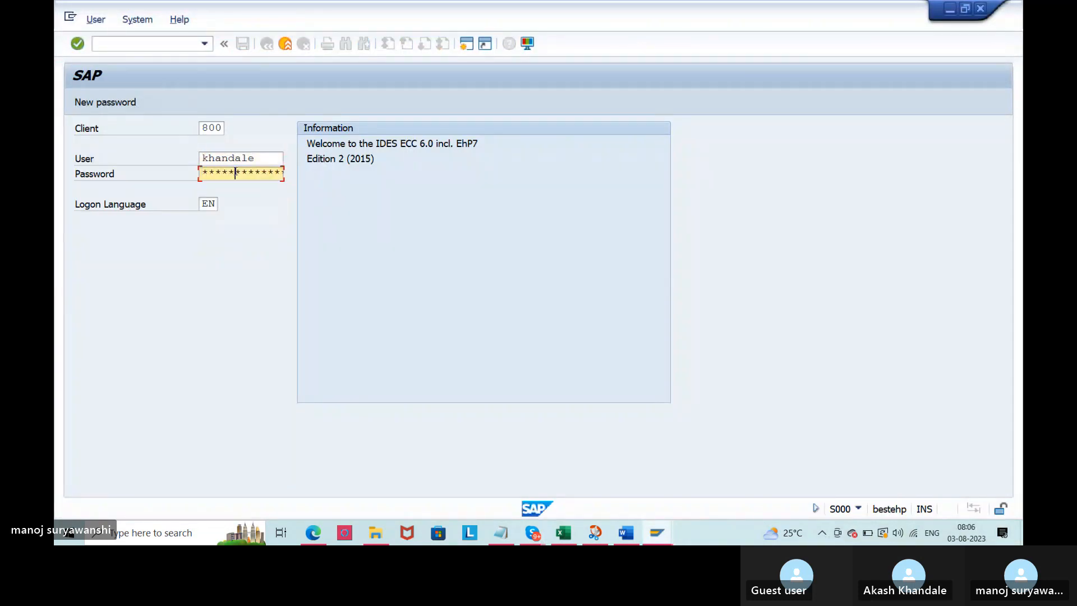
pyautogui.press('Return')
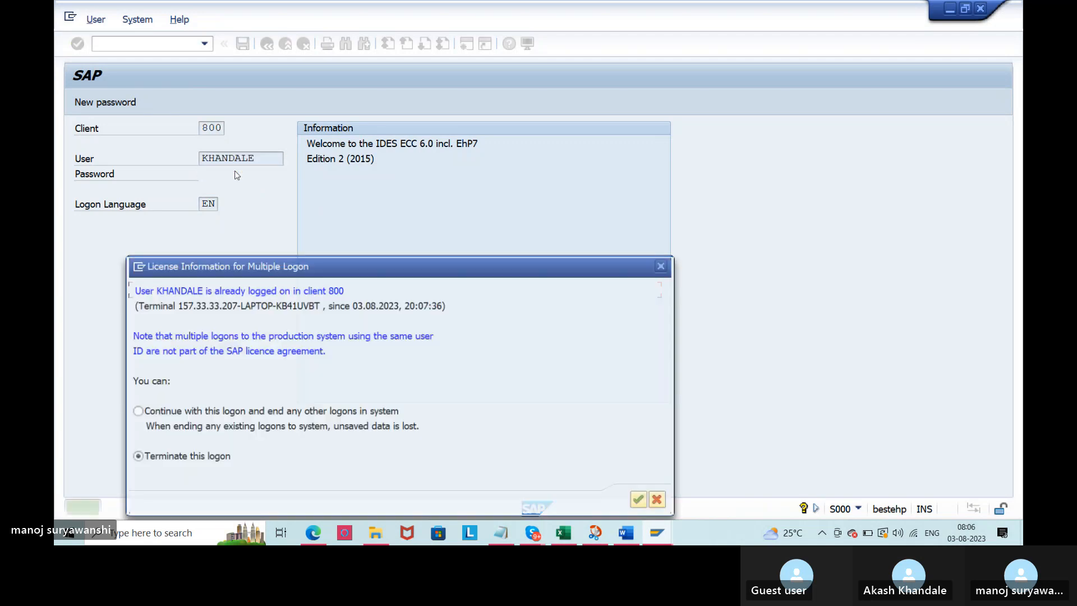
pyautogui.click(178, 415)
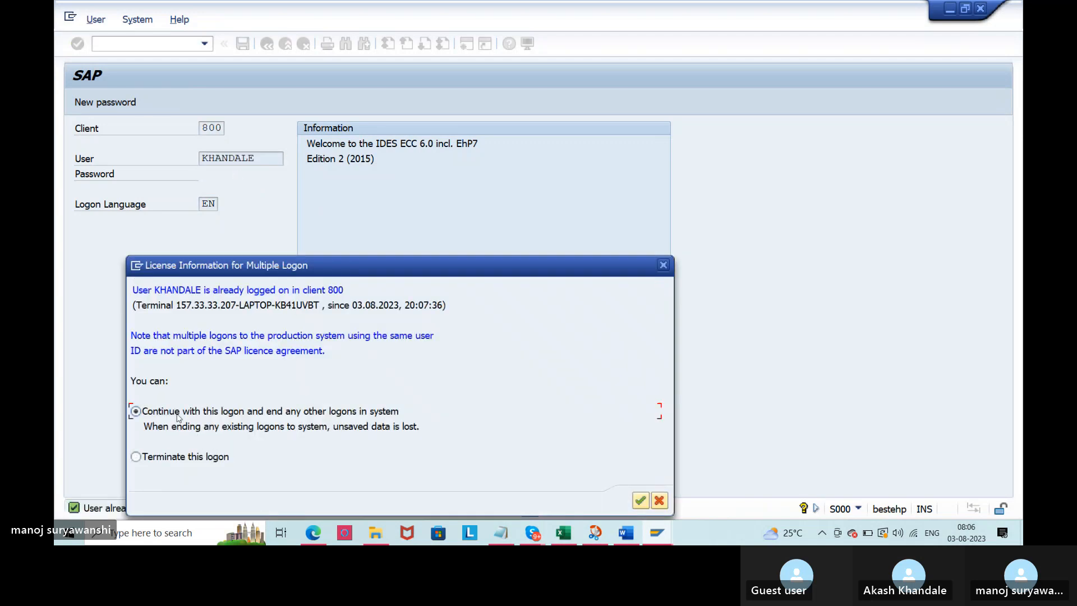
pyautogui.press('Return')
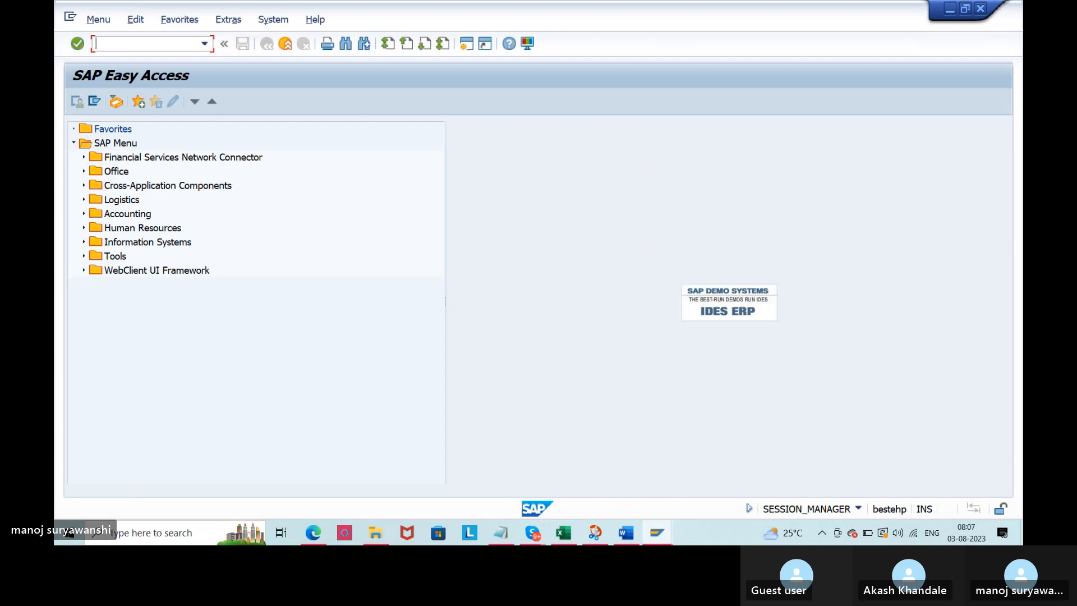
# Step: Run transaction spro and open the SAP Reference IMG
pyautogui.write('spro')
pyautogui.press('Return')
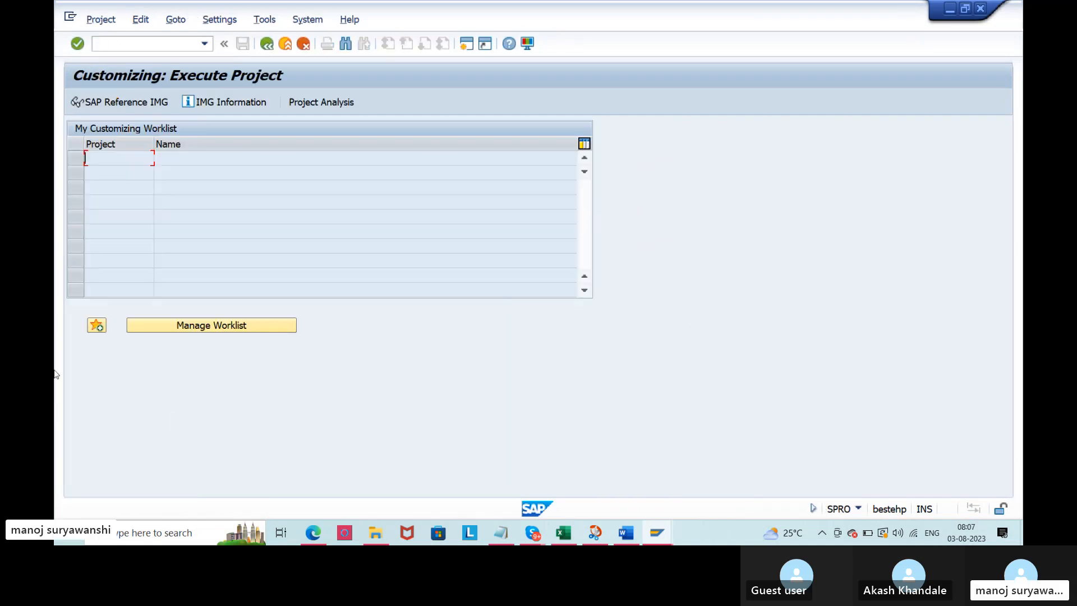
pyautogui.click(127, 102)
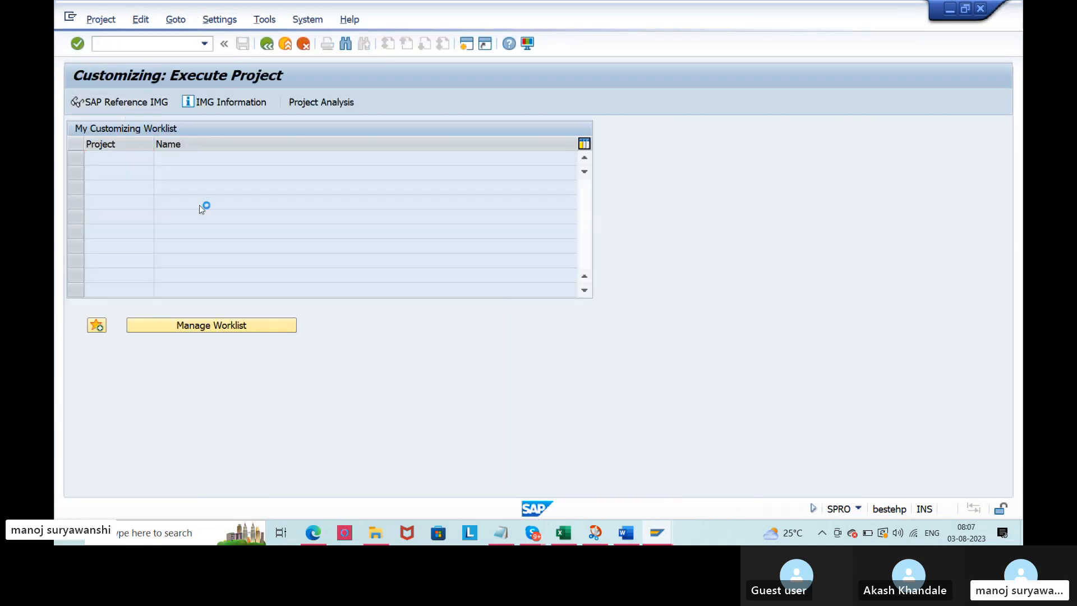
# Step: Under Materials Management, Inventory Management and Physical Inventory, Number Assignment, open Define Number Assignment for Material and Phys. Inv. Docs
pyautogui.scroll(-5, 86, 357)
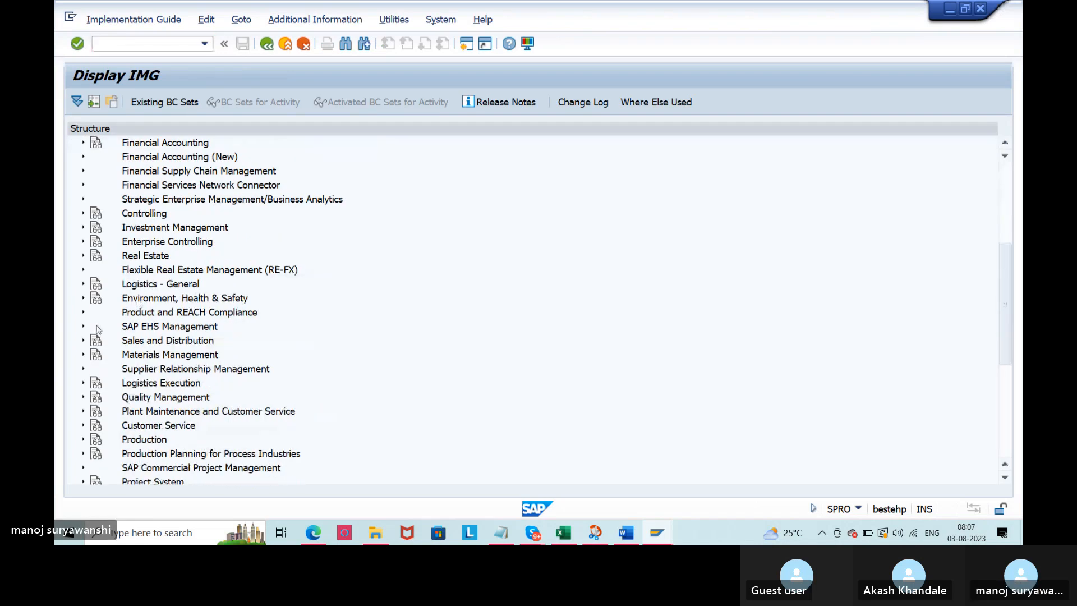
pyautogui.click(82, 355)
pyautogui.scroll(-4, 100, 267)
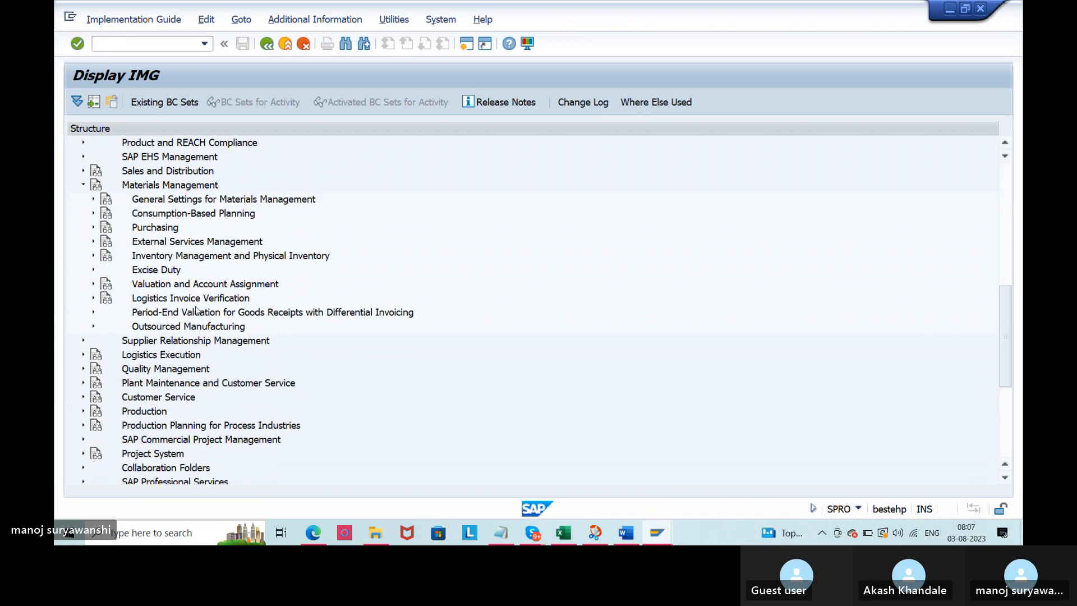
pyautogui.click(93, 255)
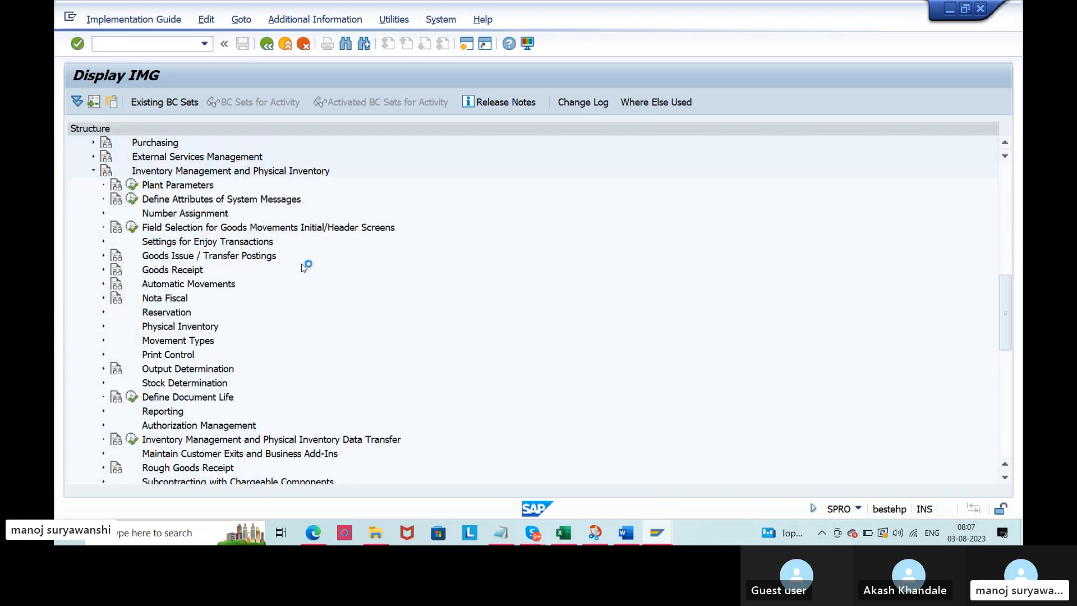
pyautogui.click(103, 213)
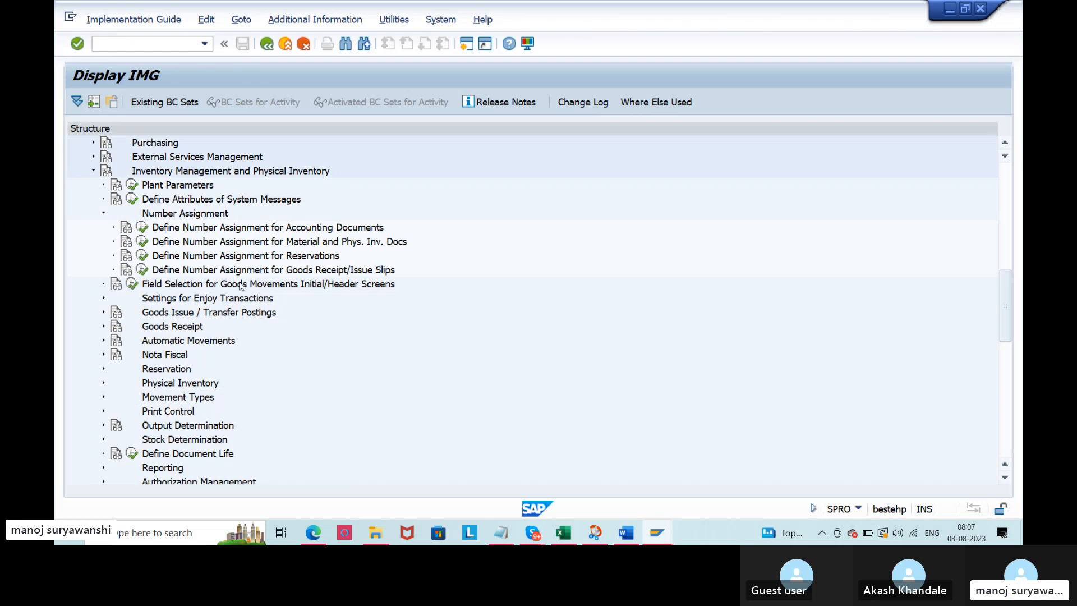
pyautogui.click(279, 246)
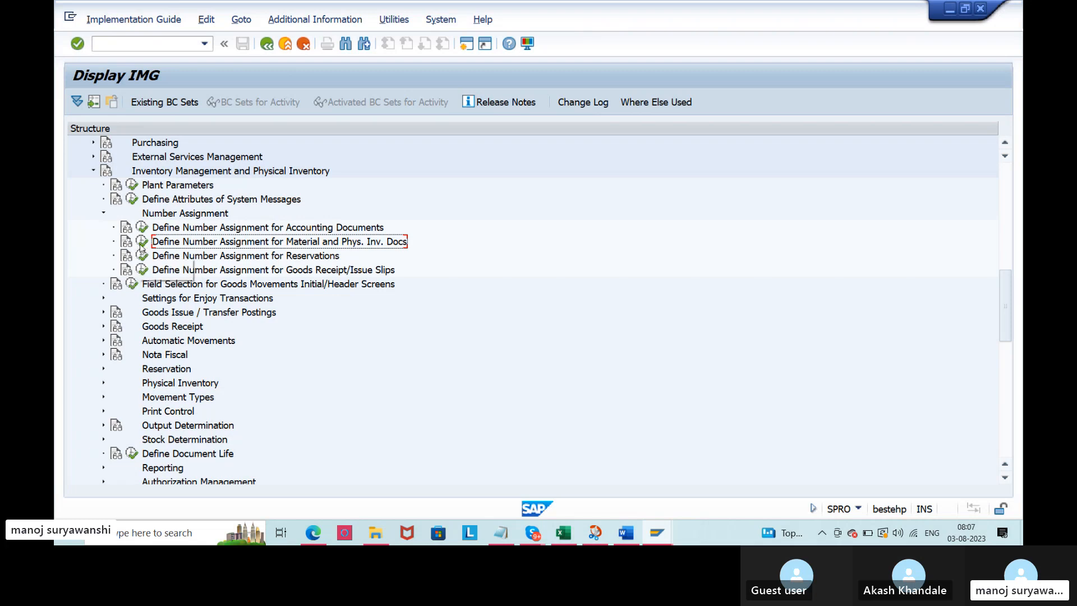
pyautogui.doubleClick(266, 245)
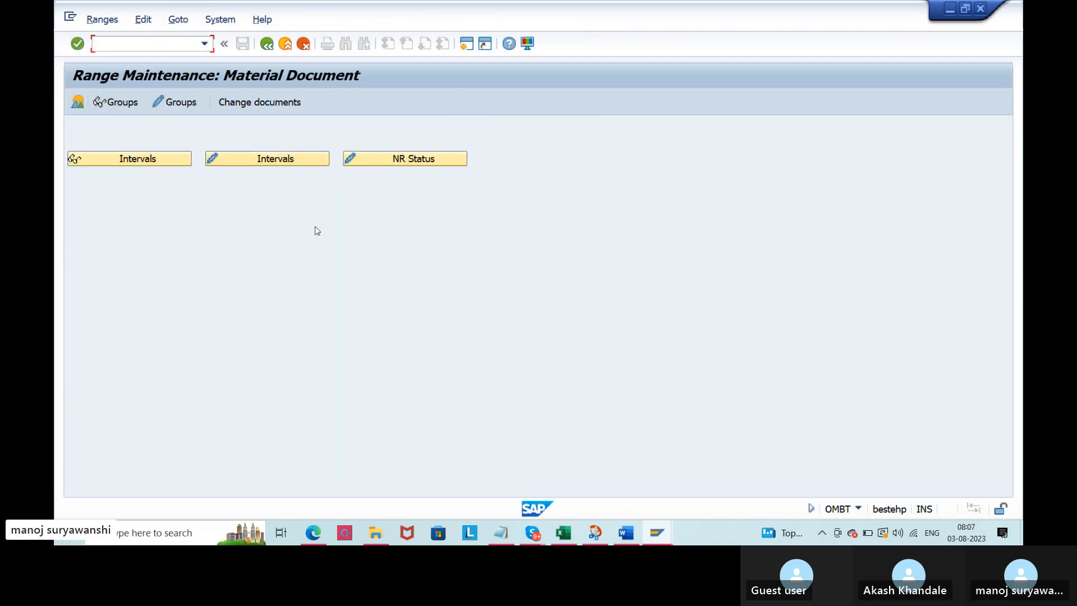
# Step: Open the group overview and examine the years, number intervals and range status of the Phys. inventory documents group, then return
pyautogui.click(83, 108)
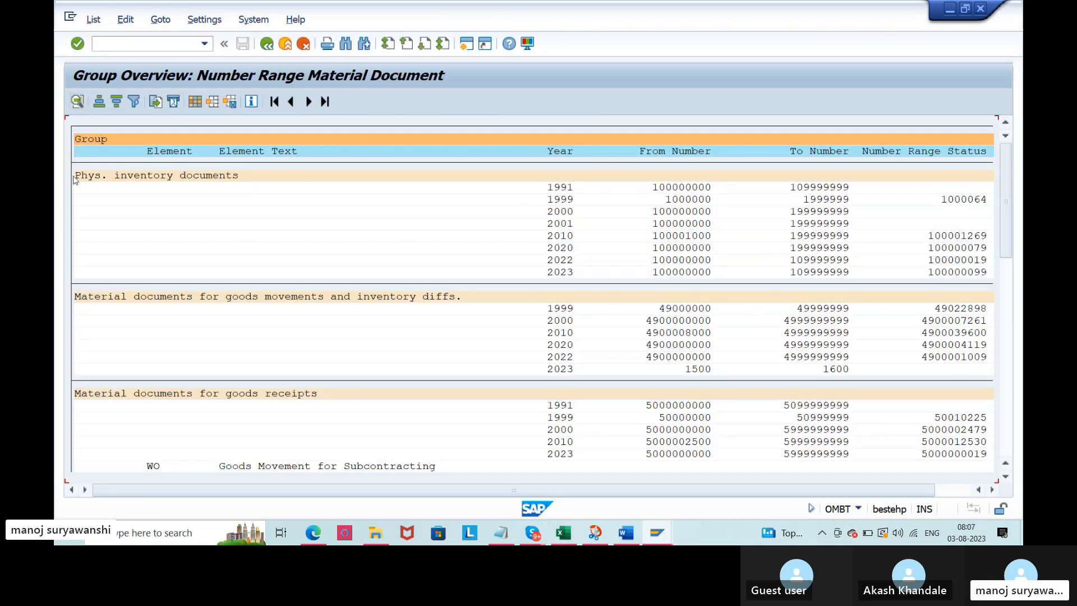
pyautogui.moveTo(75, 178); pyautogui.dragTo(286, 171)
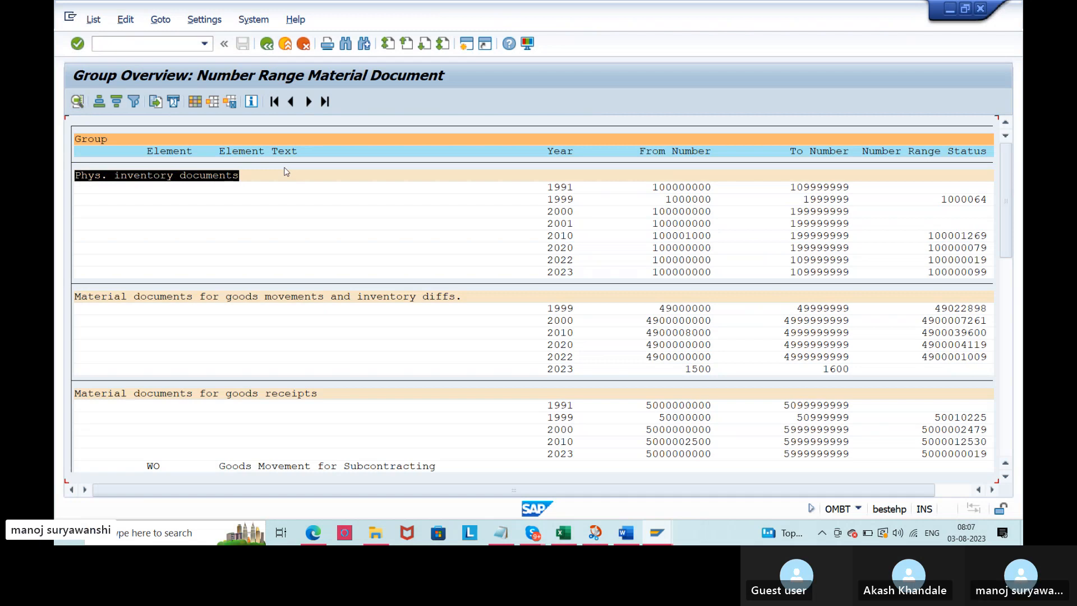
pyautogui.click(286, 172)
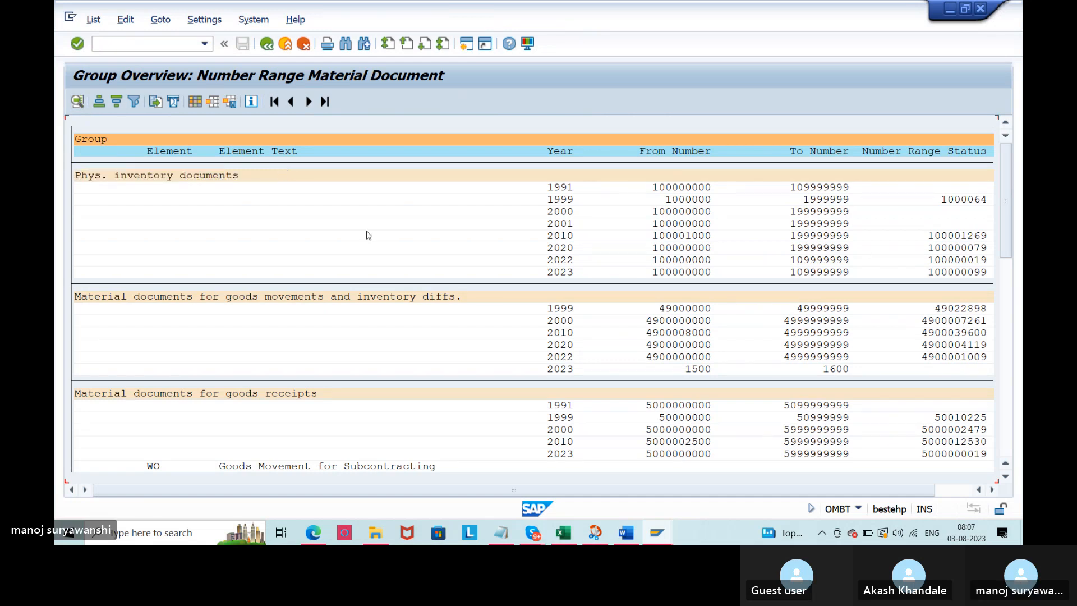
pyautogui.click(544, 188)
pyautogui.moveTo(718, 188); pyautogui.dragTo(845, 188)
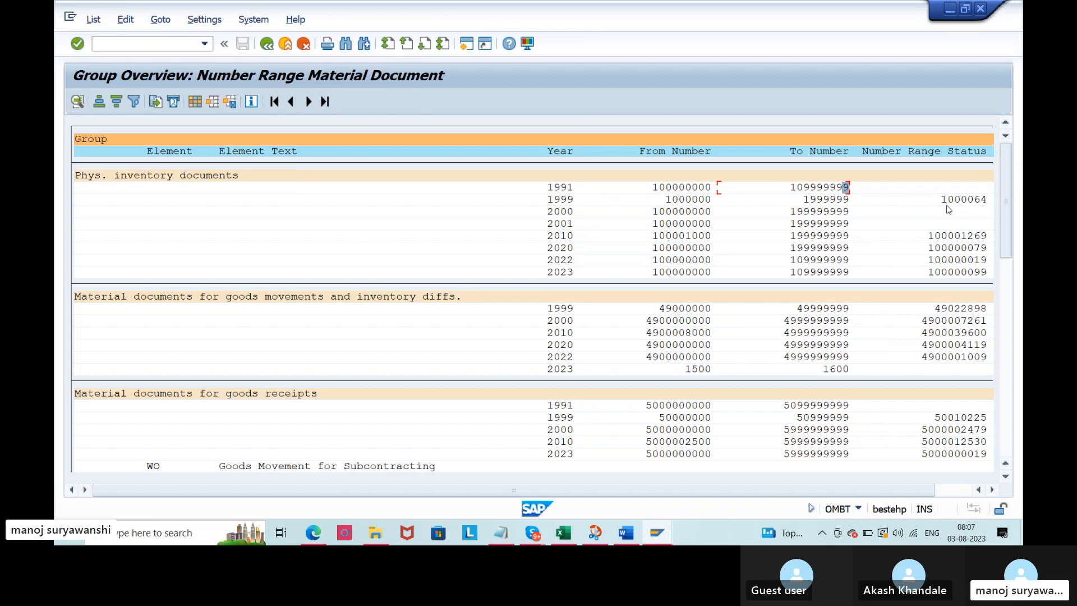
pyautogui.moveTo(929, 237); pyautogui.dragTo(995, 237)
pyautogui.hotkey('ctrl', 'c')
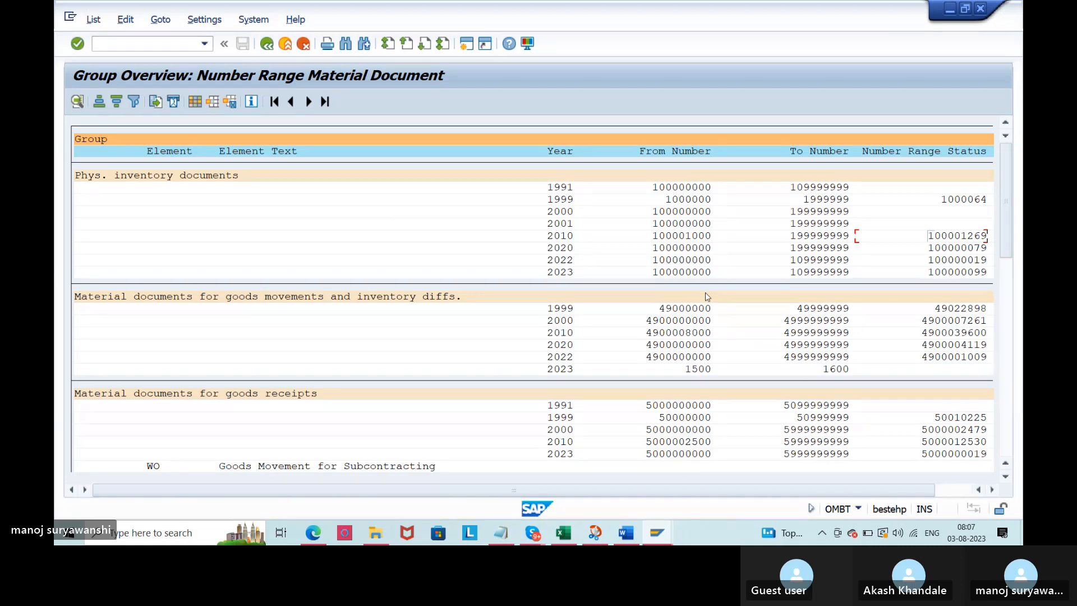
pyautogui.click(266, 44)
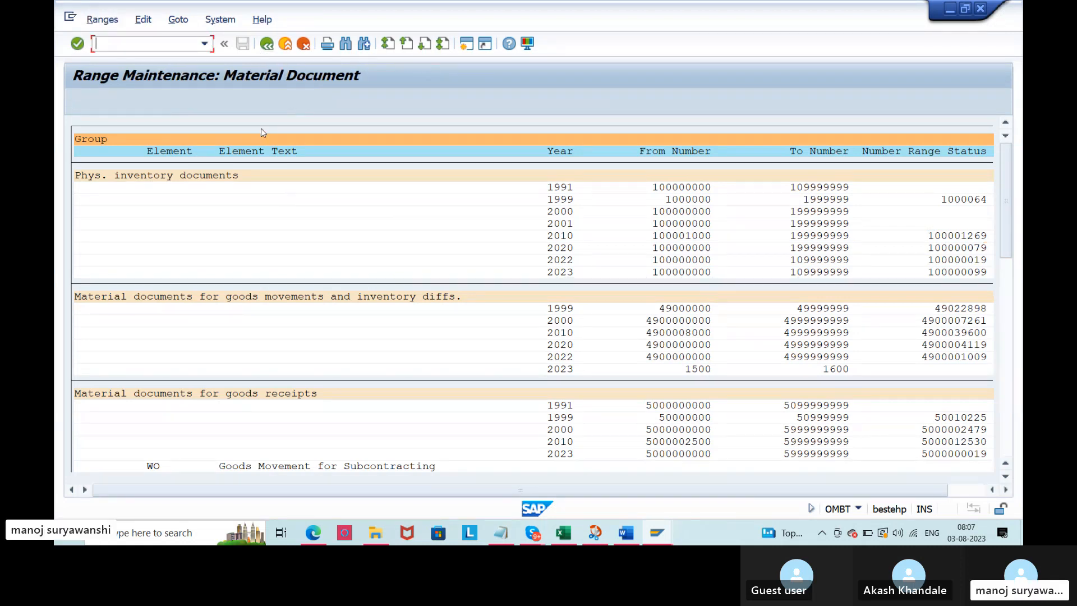
# Step: Display the material document groups and examine the elements under Non-Assigned Elements and PHYSICAL INVENTORY DIFF POSTING
pyautogui.click(121, 107)
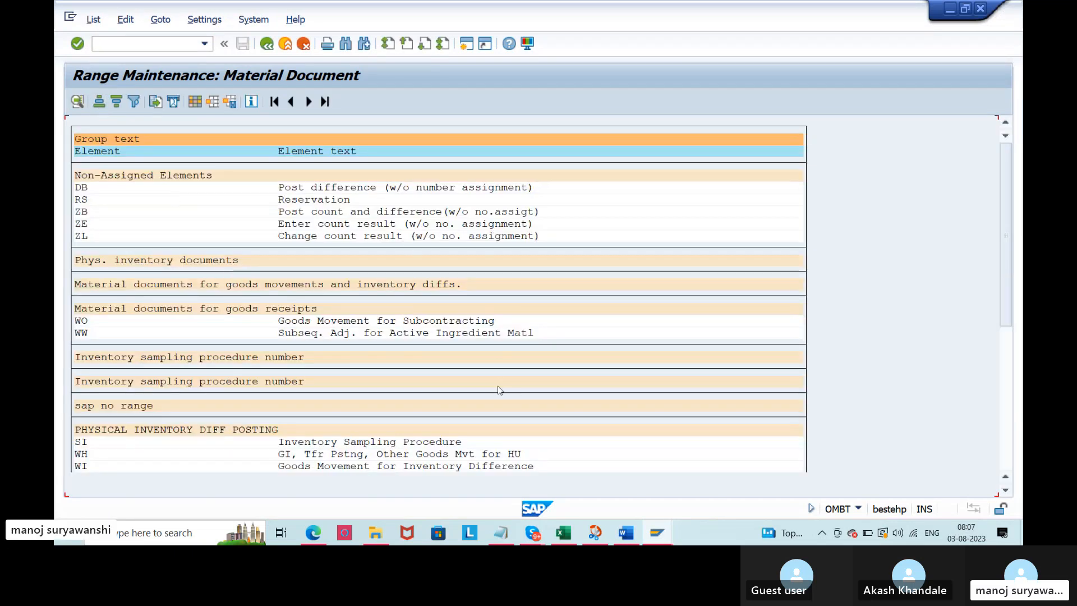
pyautogui.click(140, 261)
pyautogui.click(169, 175)
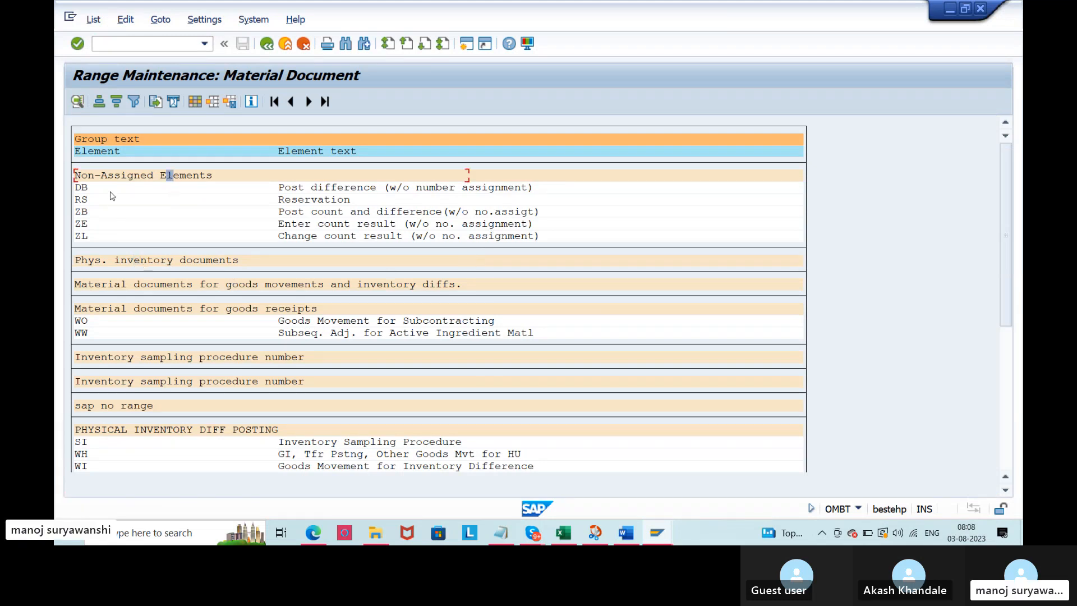
pyautogui.scroll(-1, 548, 360)
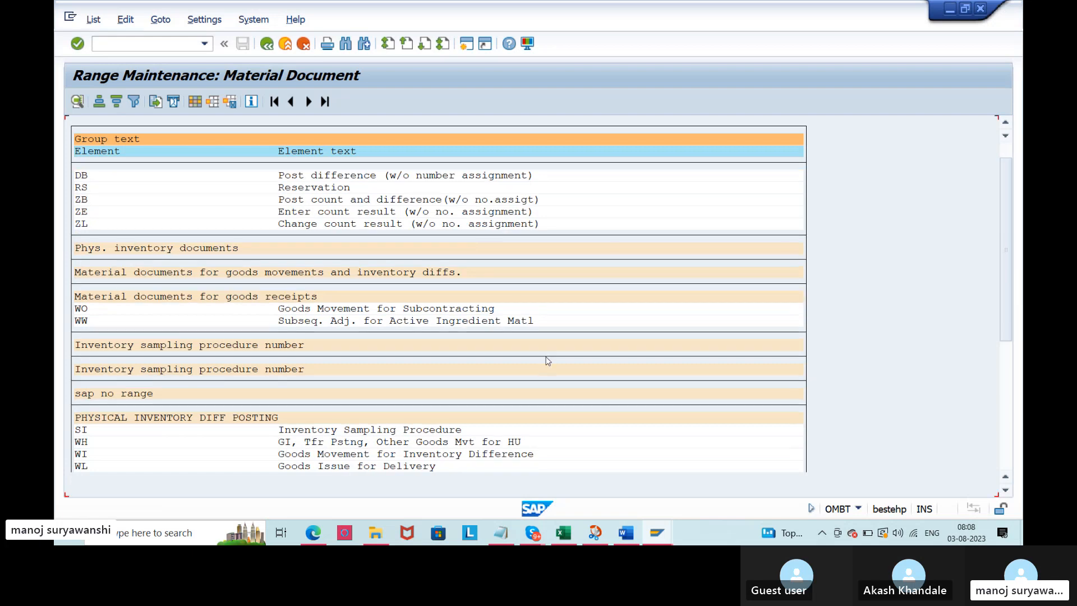
pyautogui.scroll(-5, 548, 361)
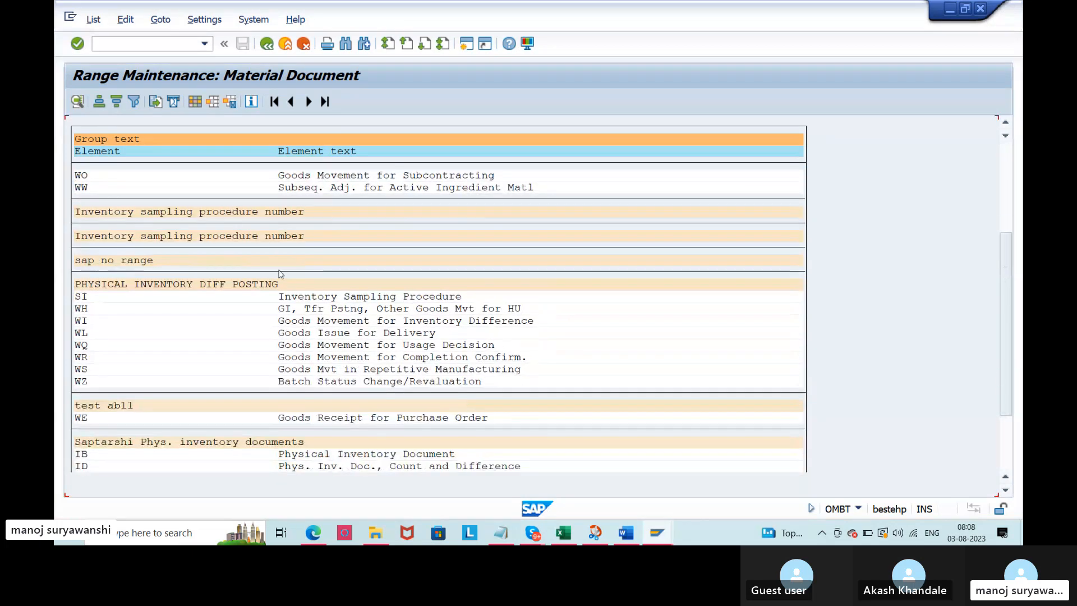
pyautogui.click(210, 286)
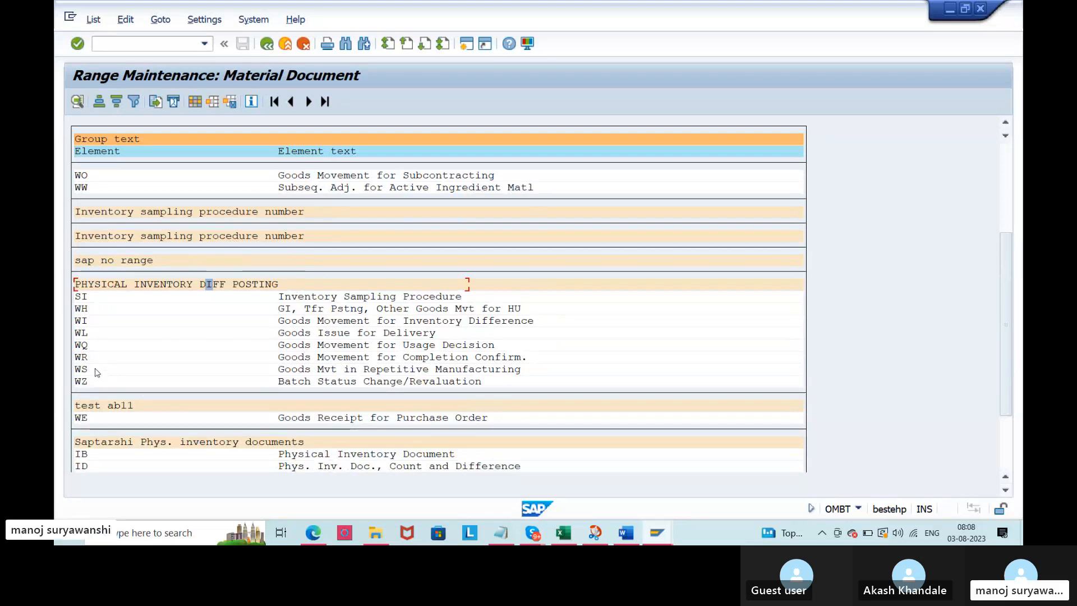
pyautogui.click(80, 346)
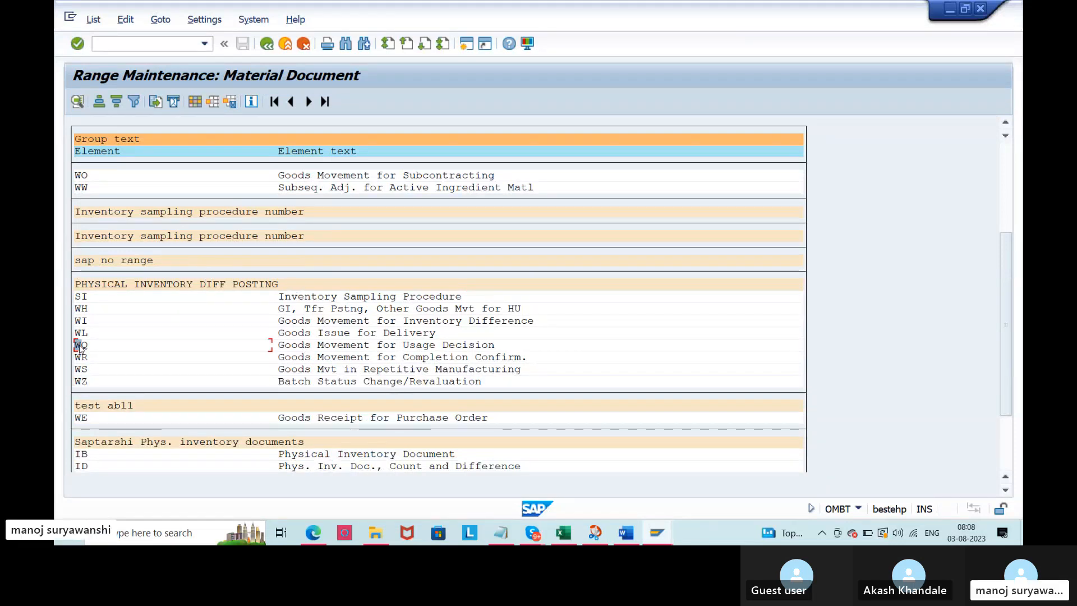
pyautogui.click(82, 297)
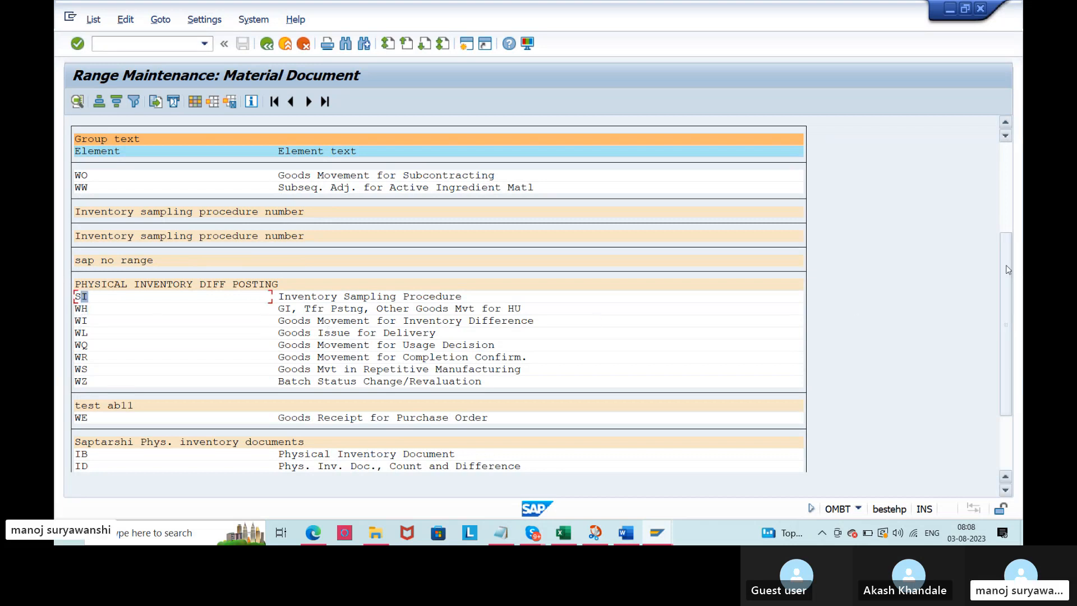
# Step: Examine elements ID, IN, IZ and WV in the physical inventory documents group near the end of the list
pyautogui.scroll(-3, 998, 349)
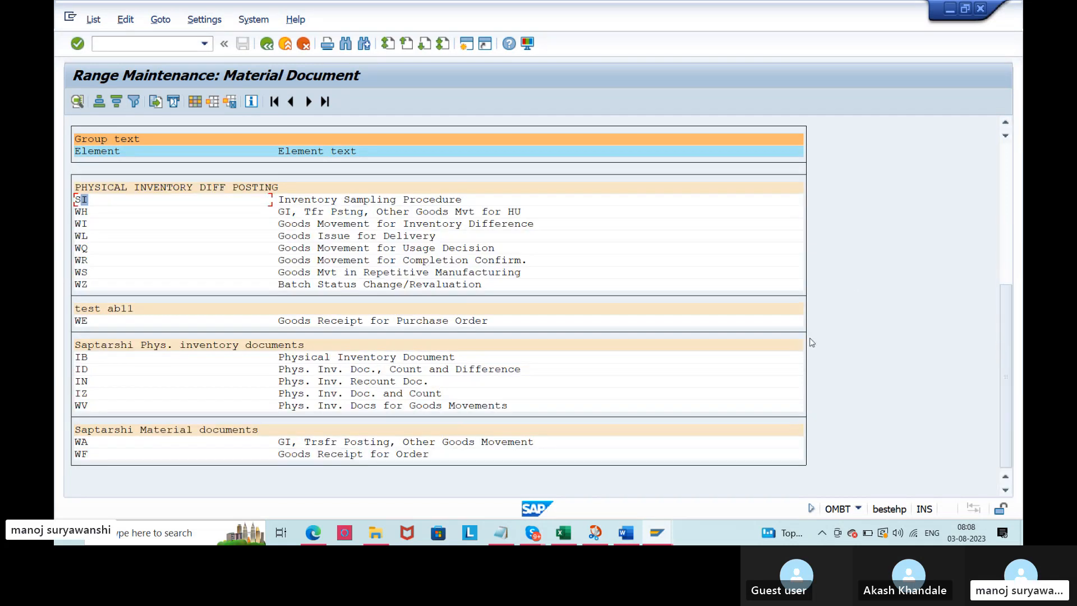
pyautogui.click(117, 345)
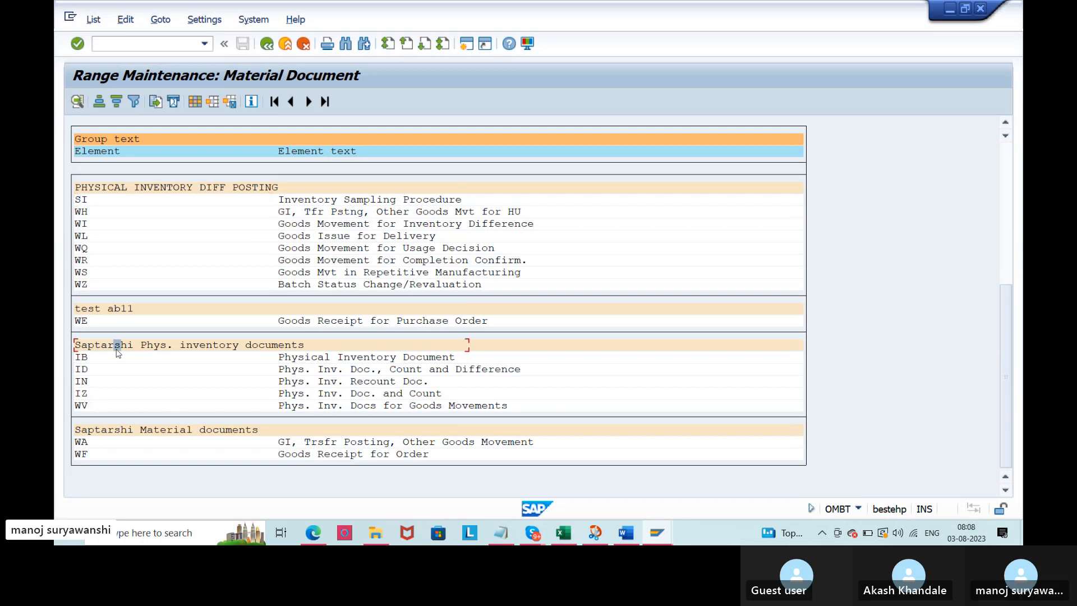
pyautogui.click(82, 369)
pyautogui.click(83, 381)
pyautogui.click(83, 393)
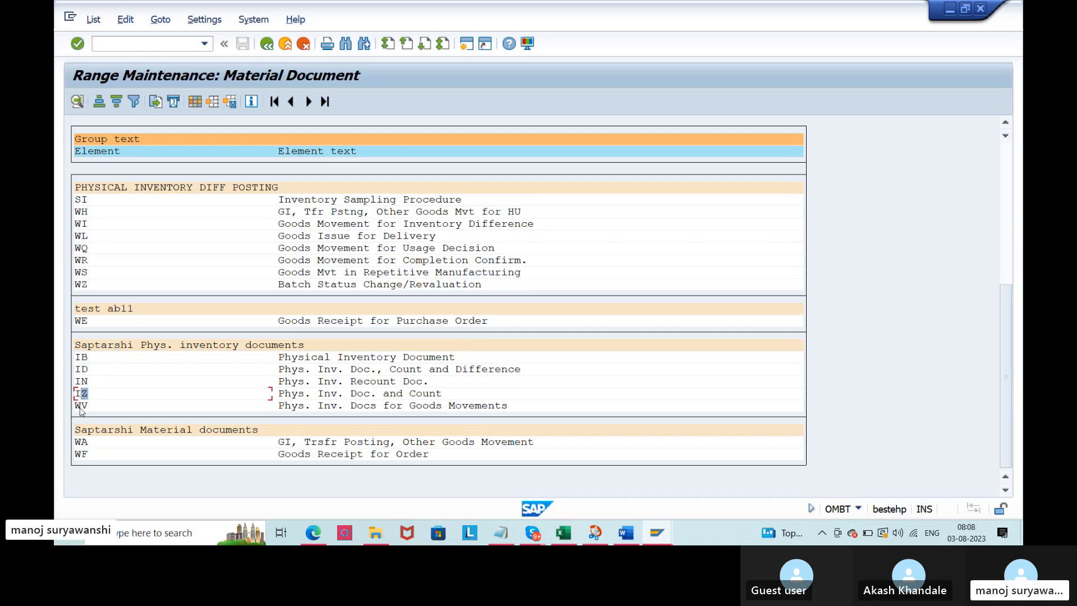
pyautogui.click(80, 406)
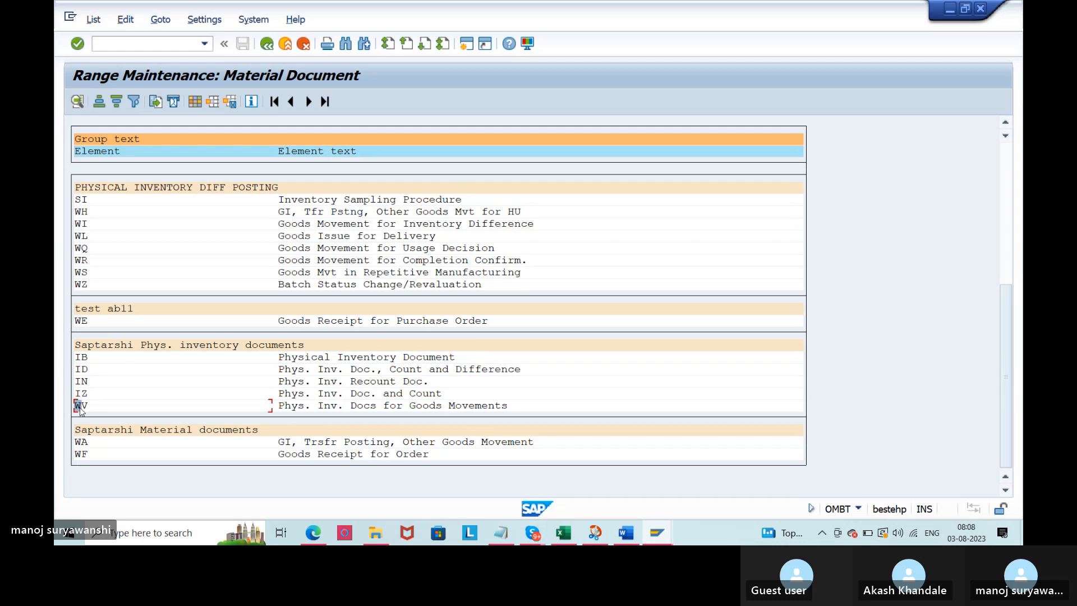
# Step: Display the details of element IB, check its number range number, and return to the group list
pyautogui.click(109, 361)
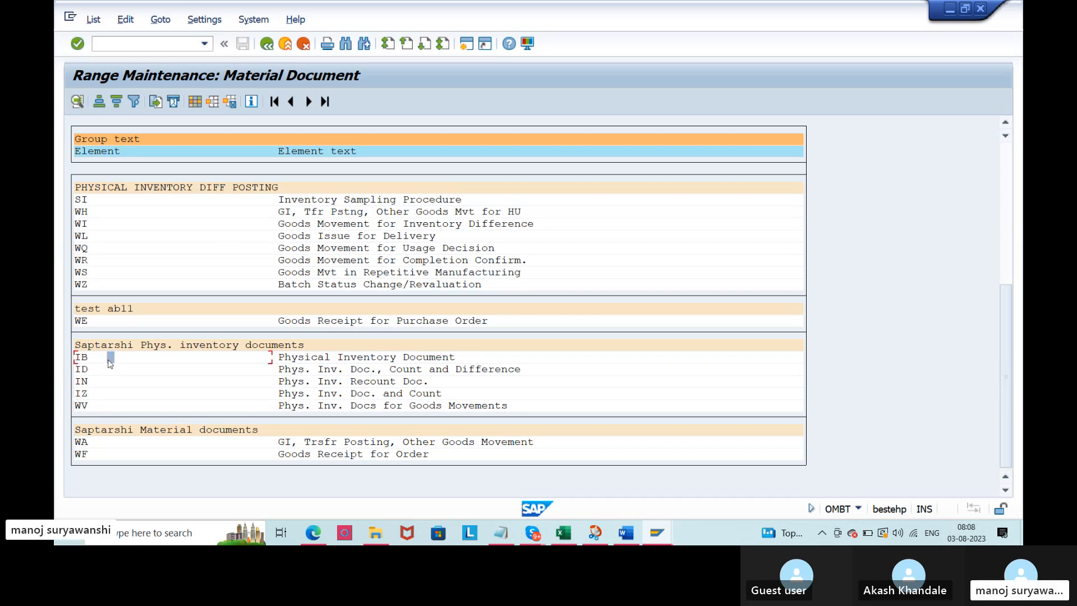
pyautogui.click(78, 104)
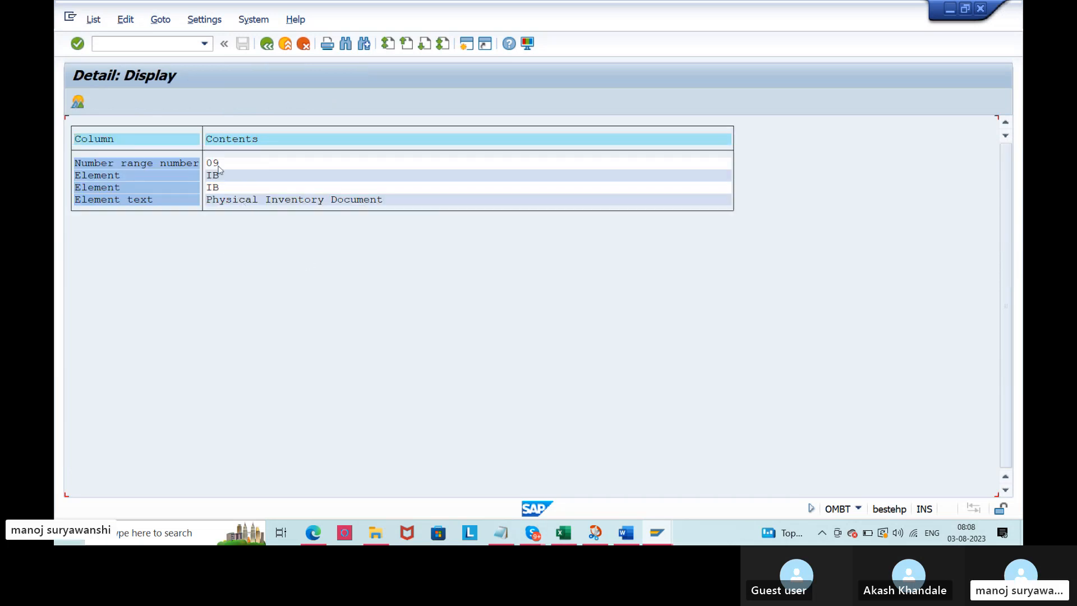
pyautogui.moveTo(205, 164); pyautogui.dragTo(244, 168)
pyautogui.click(266, 44)
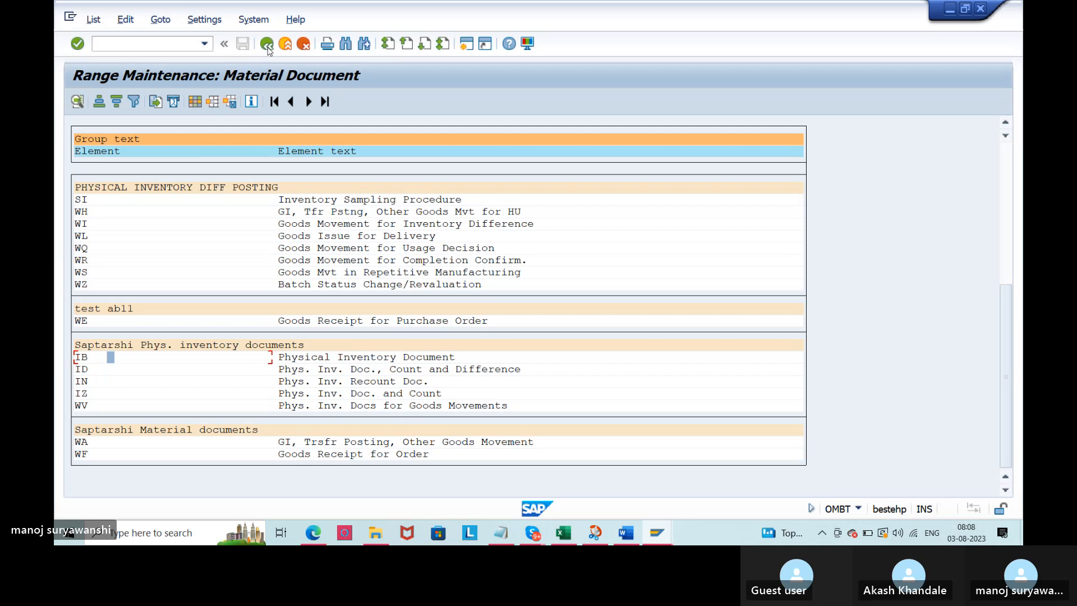
# Step: Leave the group list and display the number range intervals for material documents
pyautogui.click(266, 44)
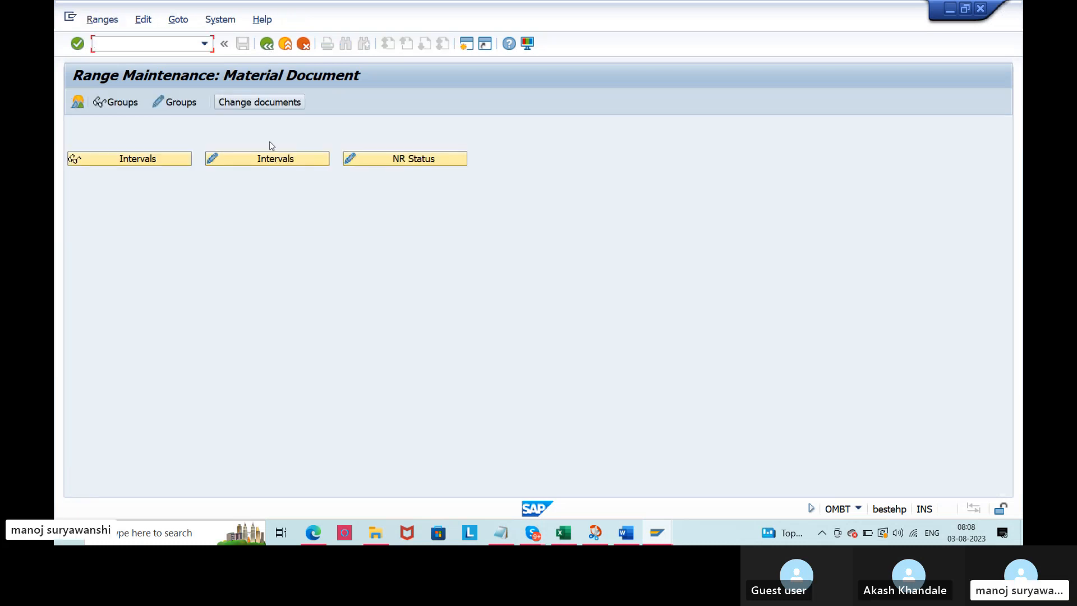
pyautogui.click(181, 163)
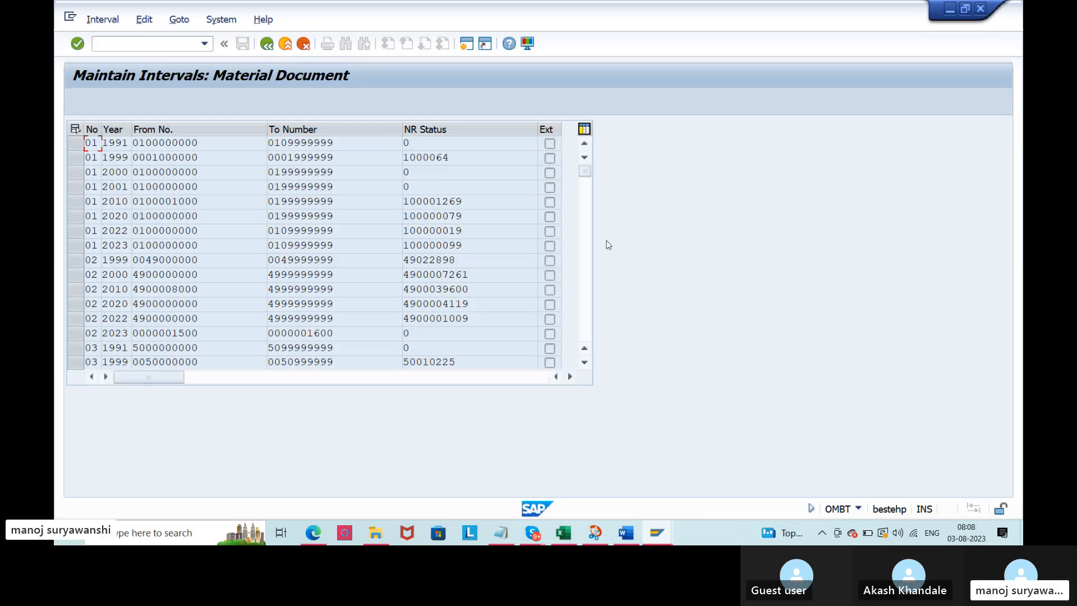
# Step: Examine the upper limit and current number status of the 2023 interval 09 in the material document intervals
pyautogui.click(584, 286)
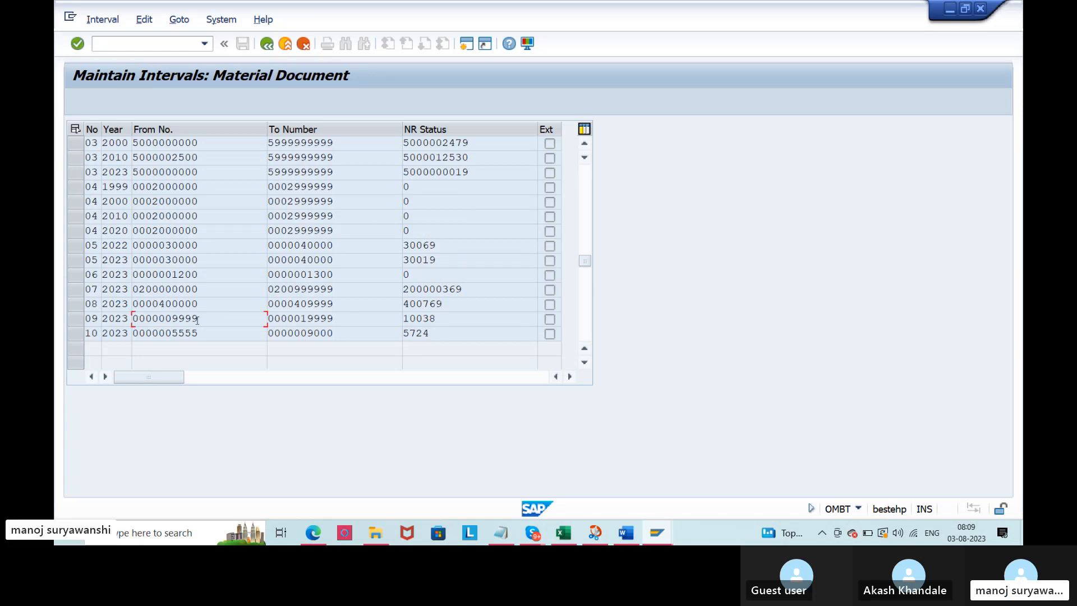
pyautogui.moveTo(361, 318); pyautogui.dragTo(245, 323)
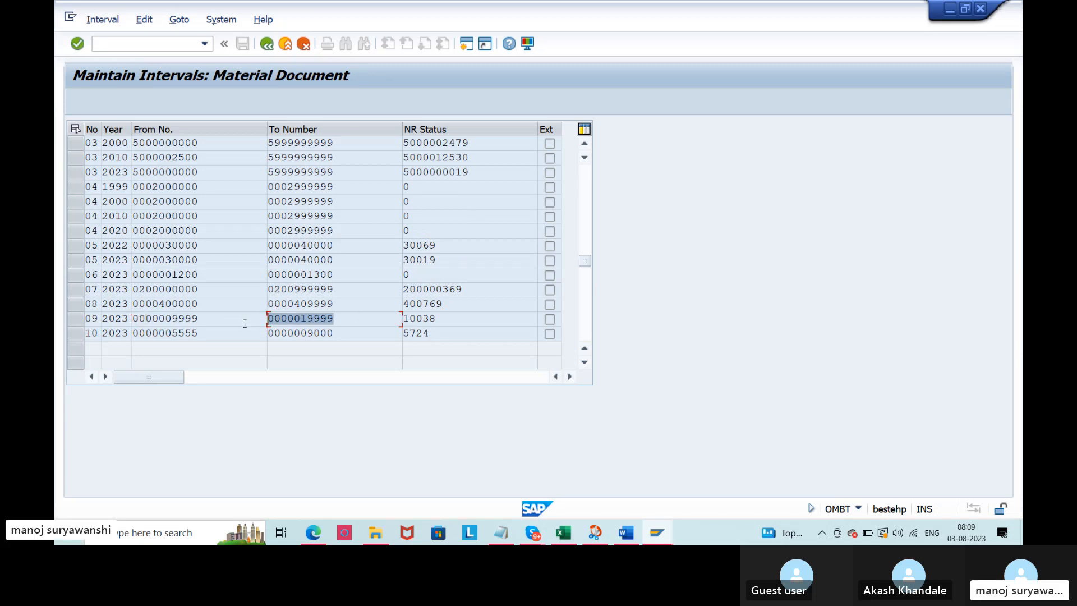
pyautogui.click(337, 320)
pyautogui.moveTo(453, 317); pyautogui.dragTo(386, 324)
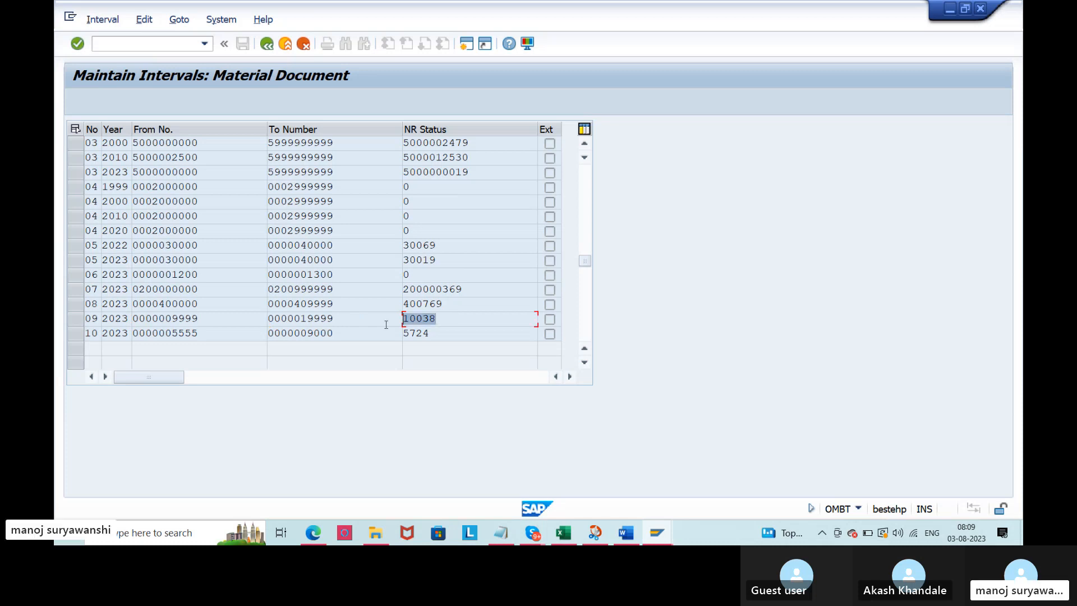
pyautogui.hotkey('ctrl', 'c')
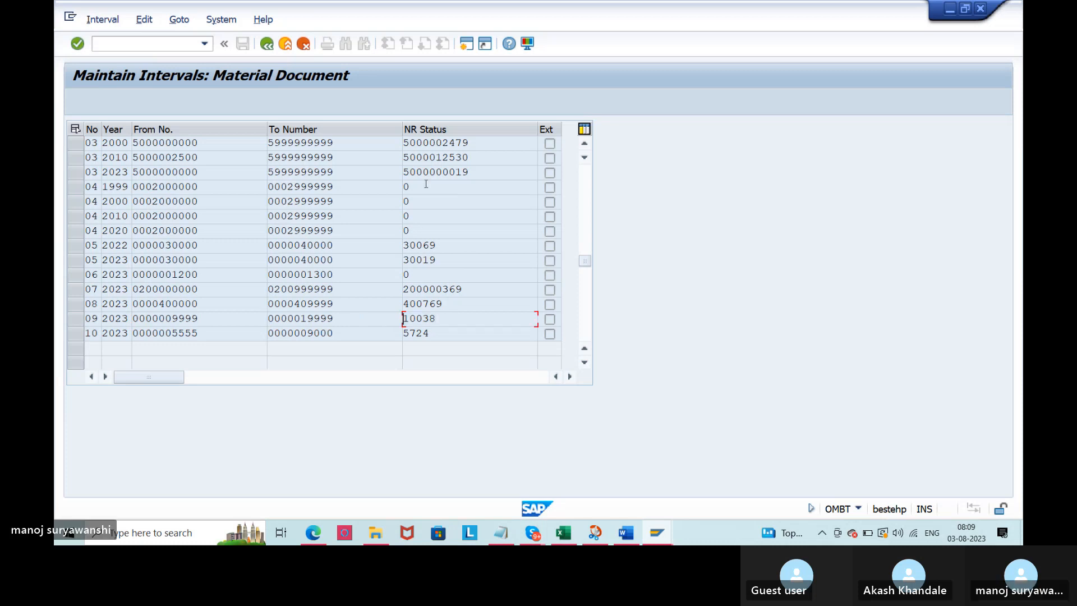
# Step: Start transaction MI01 in a new session and enter plant AGP2 and storage location SL03 for the physical inventory document
pyautogui.click(467, 44)
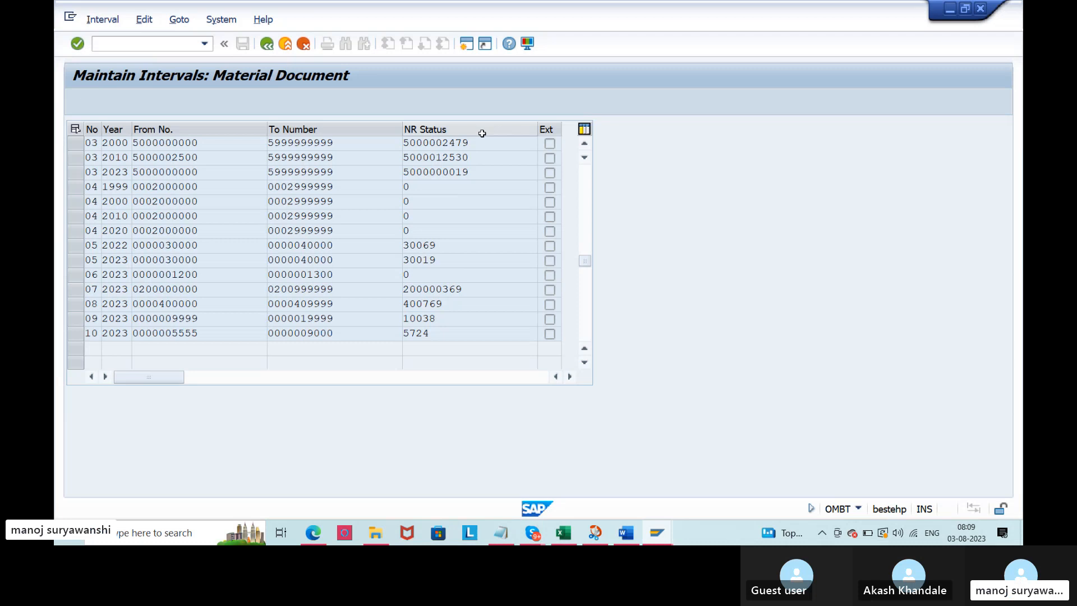
pyautogui.write('mi01')
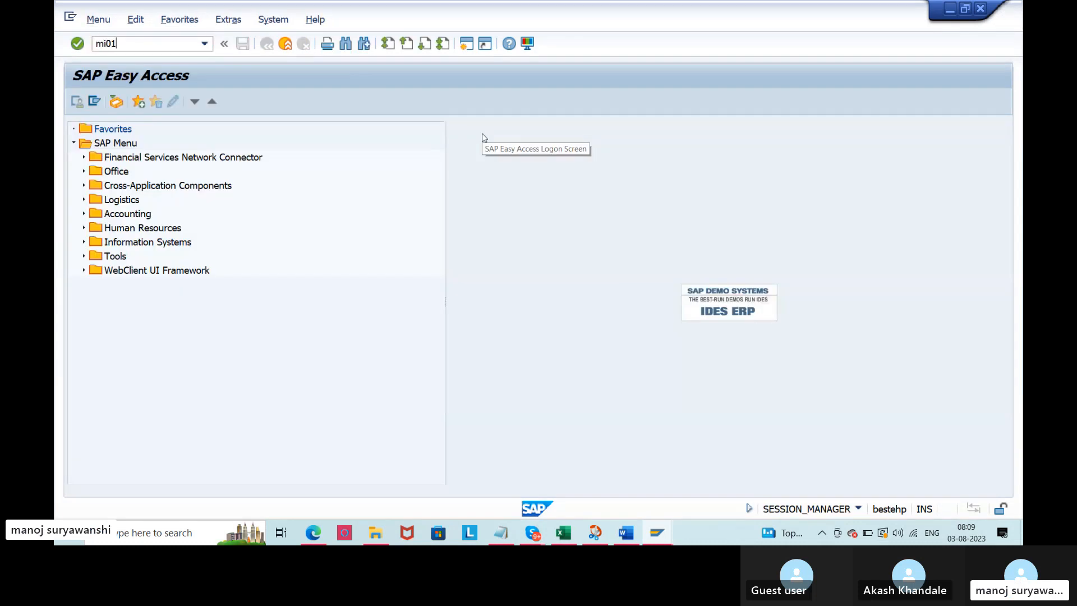
pyautogui.press('Return')
pyautogui.press('space')
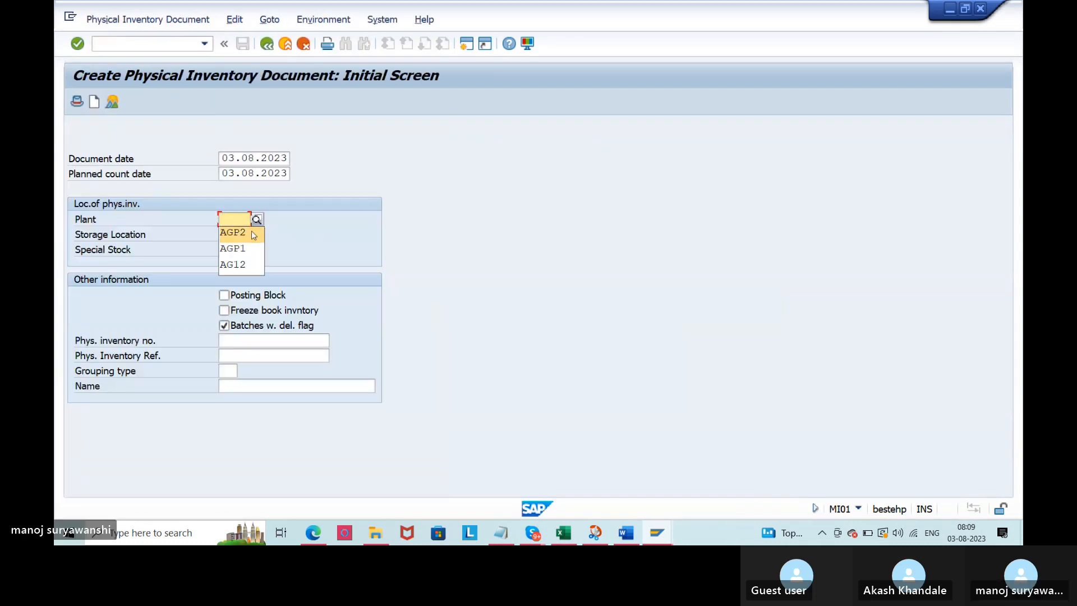
pyautogui.click(245, 233)
pyautogui.click(241, 235)
pyautogui.press('space')
pyautogui.click(236, 248)
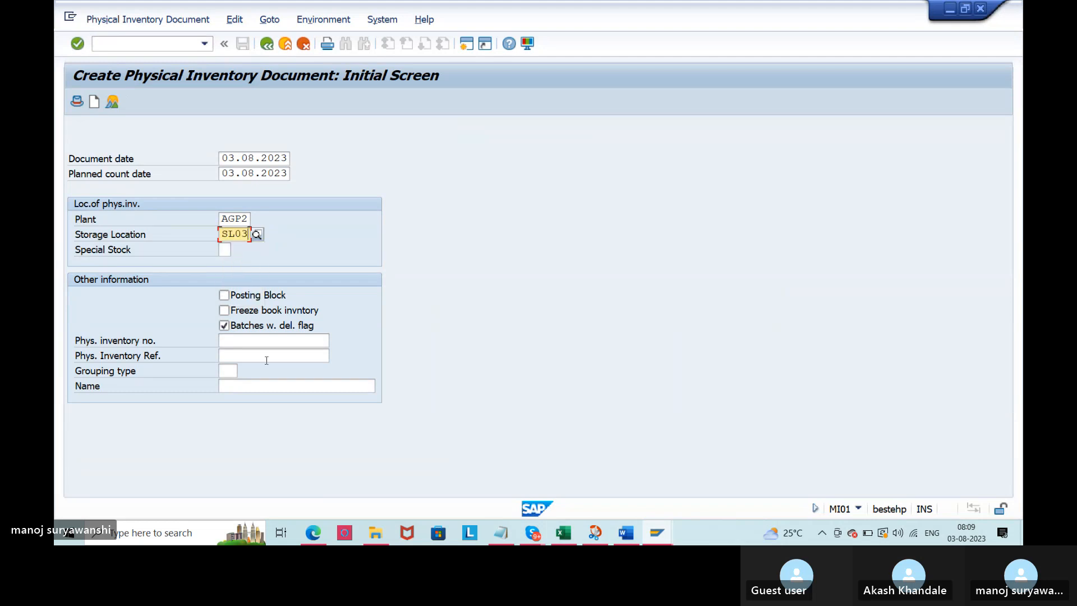
pyautogui.press('Return')
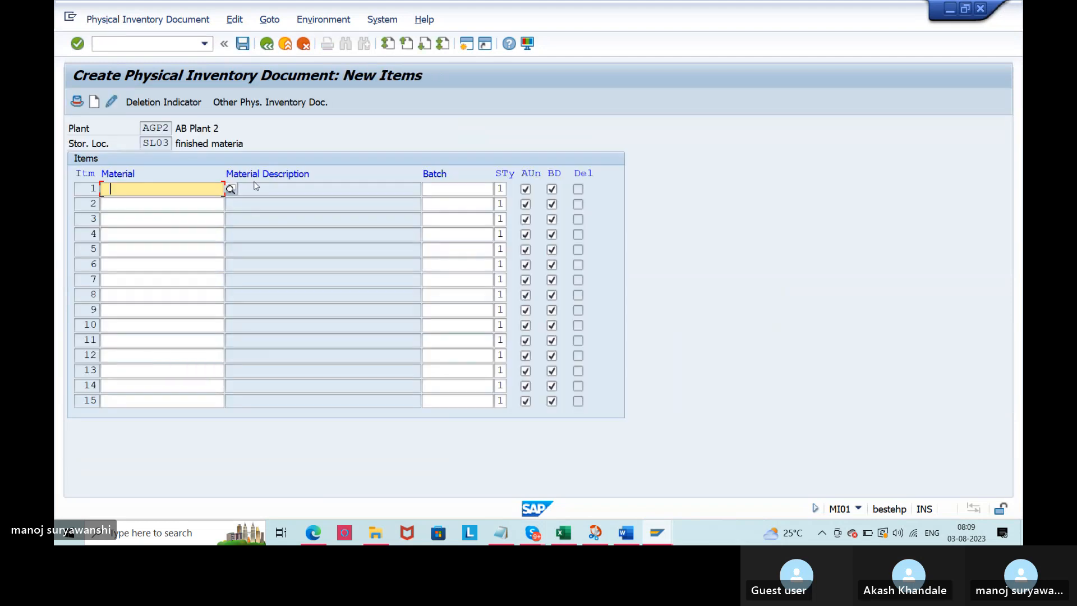
# Step: Add material 256 as the first item and save the physical inventory document
pyautogui.press('space')
pyautogui.click(164, 207)
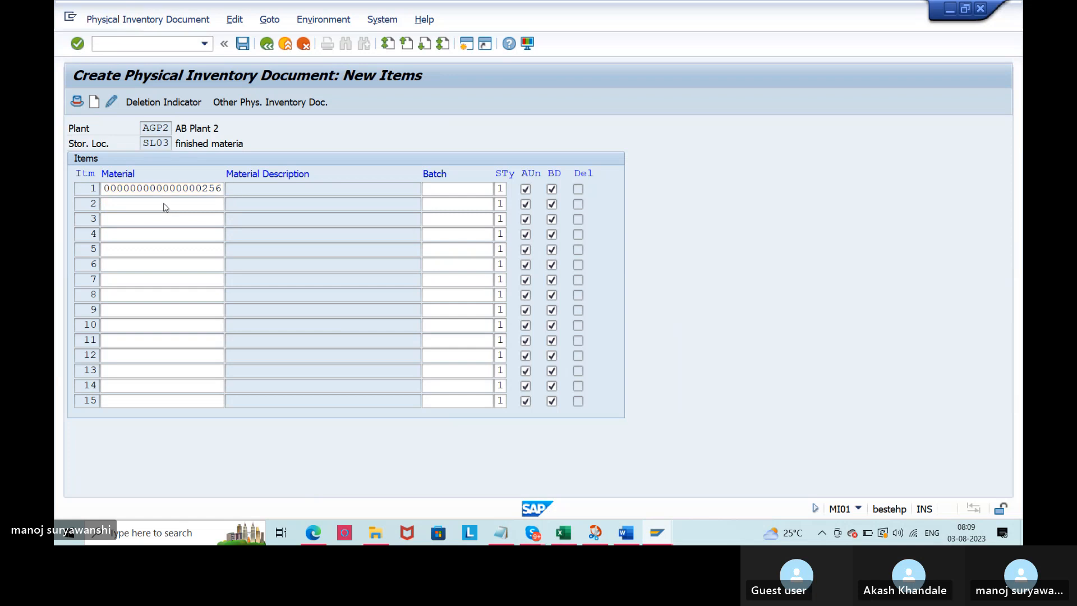
pyautogui.press('Return')
pyautogui.click(243, 44)
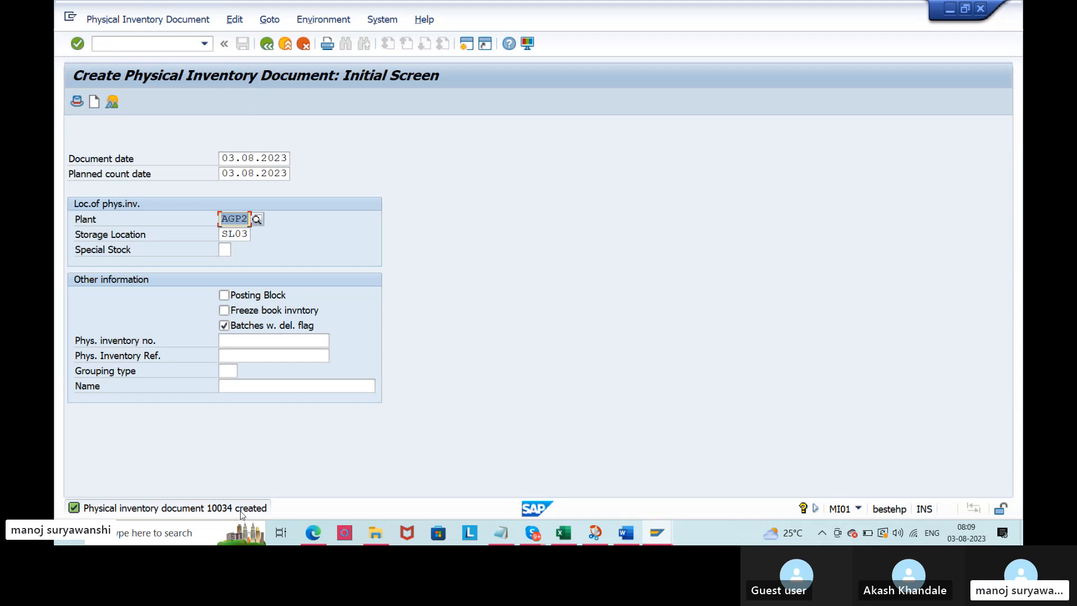
# Step: Display the header of the newly created physical inventory document and check its Trans./Event Type
pyautogui.click(135, 18)
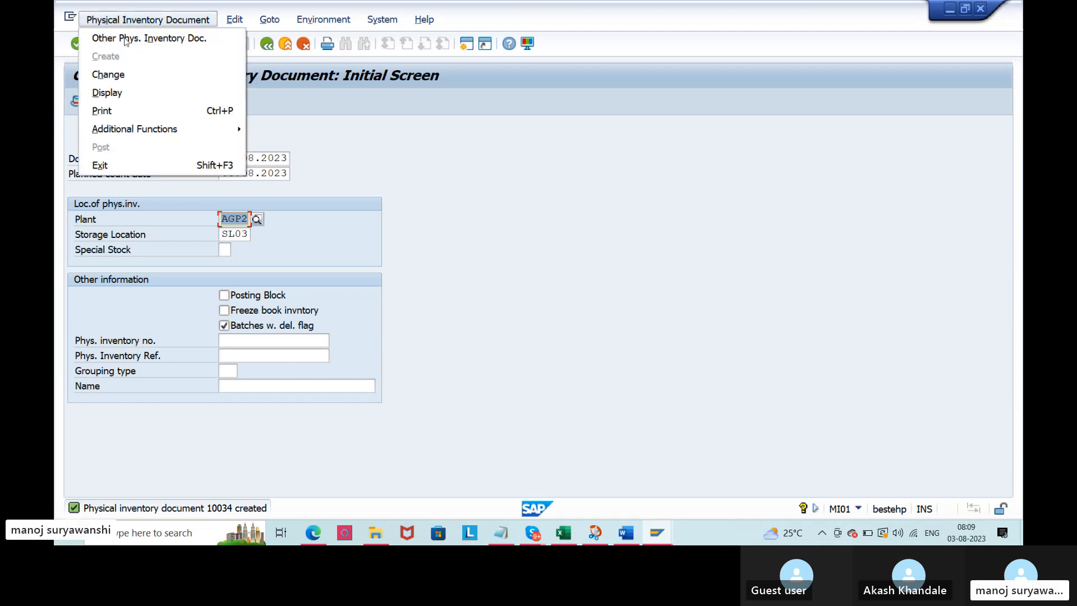
pyautogui.click(106, 92)
pyautogui.press('Return')
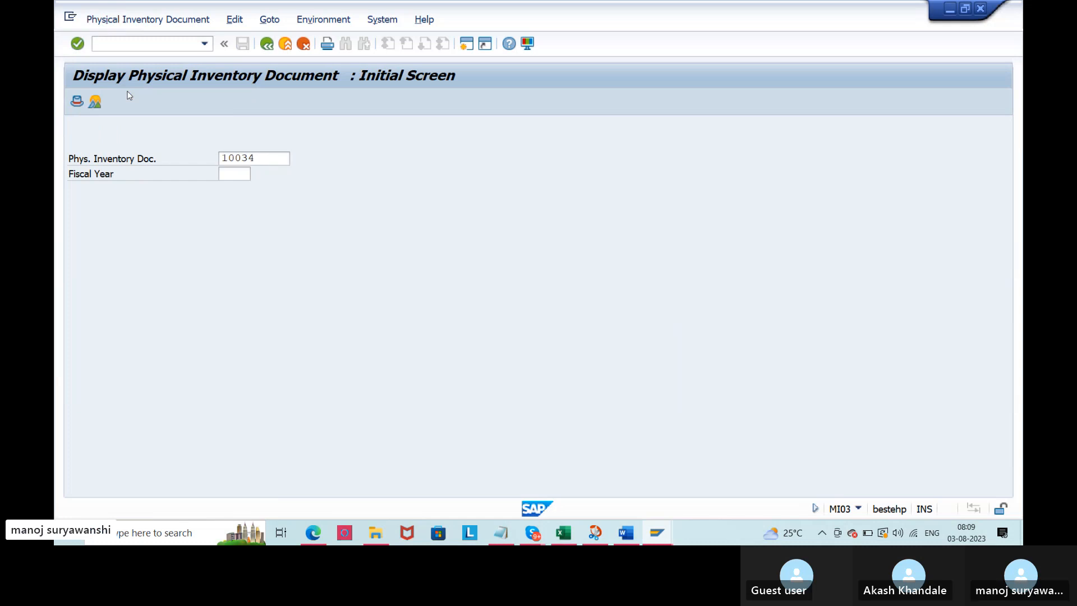
pyautogui.click(77, 102)
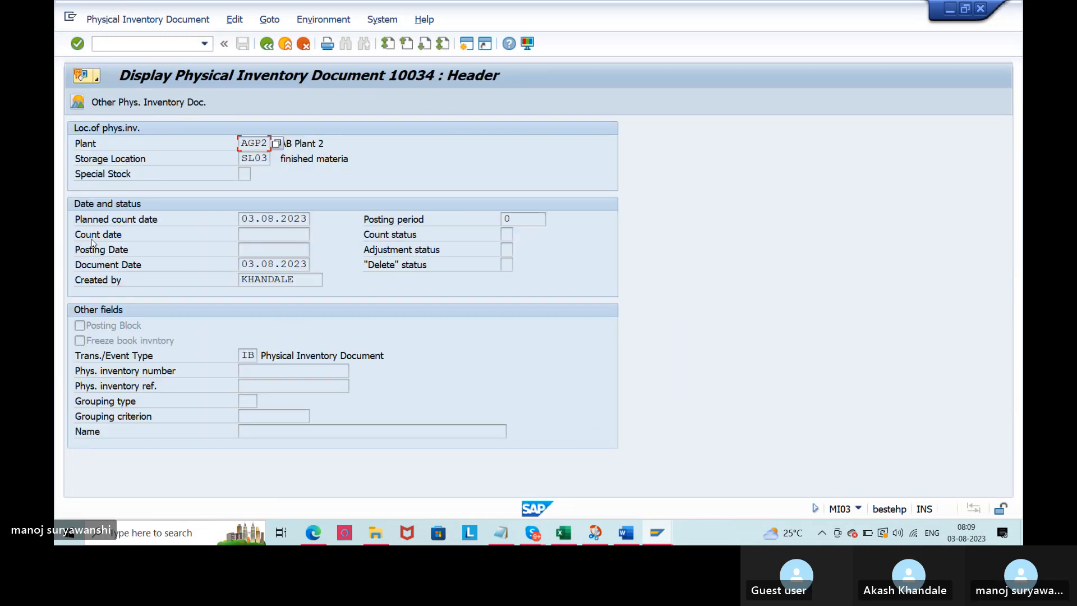
pyautogui.doubleClick(241, 357)
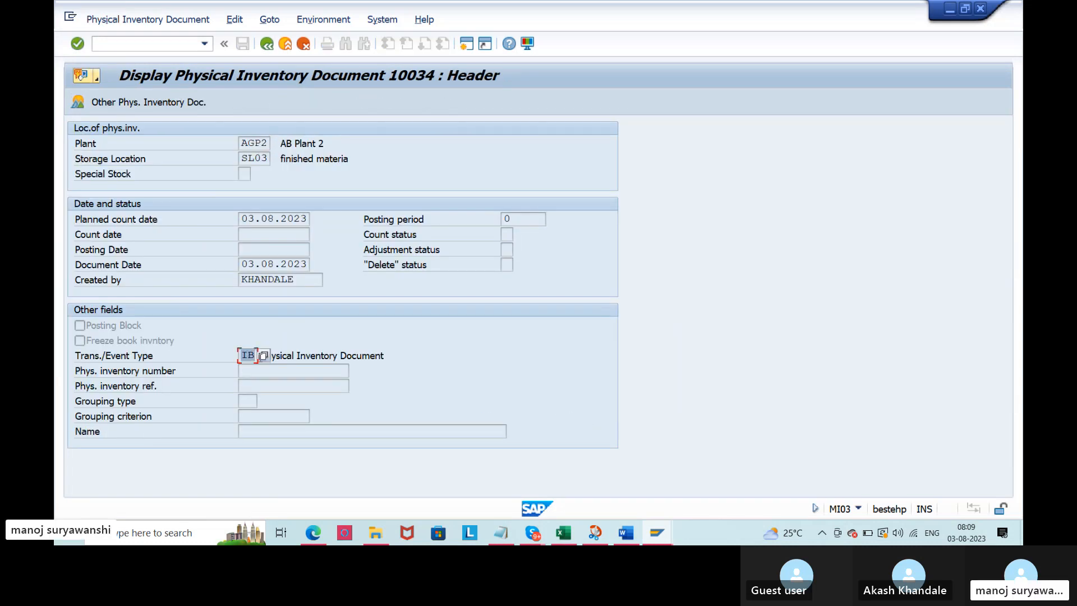
pyautogui.moveTo(75, 358); pyautogui.dragTo(179, 356)
pyautogui.click(244, 358)
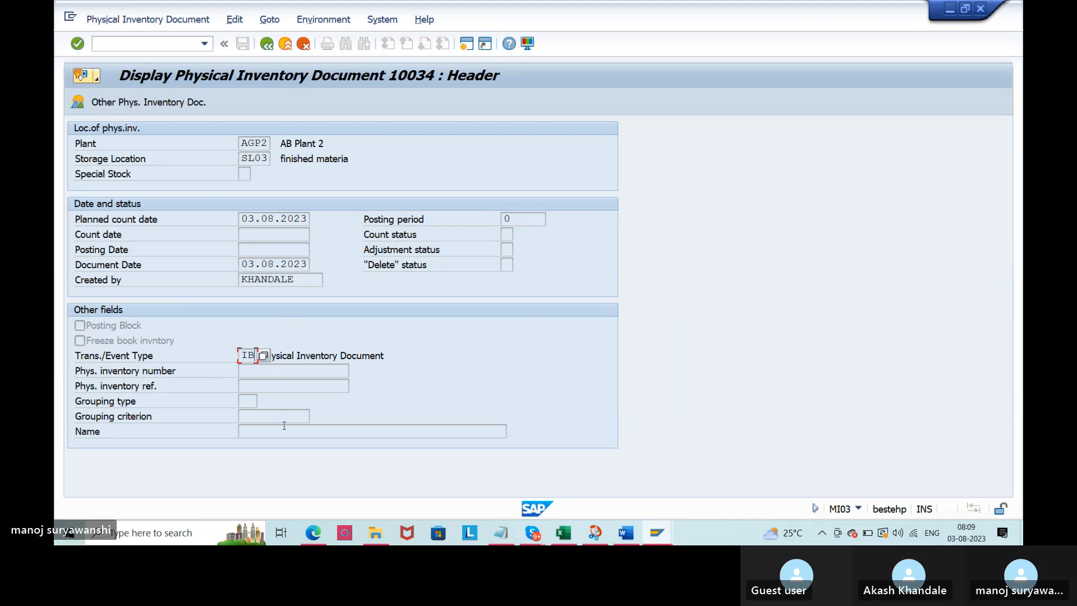
# Step: Compare the physical inventory document with the number status of 2023 interval 09 in the Maintain Intervals session
pyautogui.hotkey('alt', 'Tab')
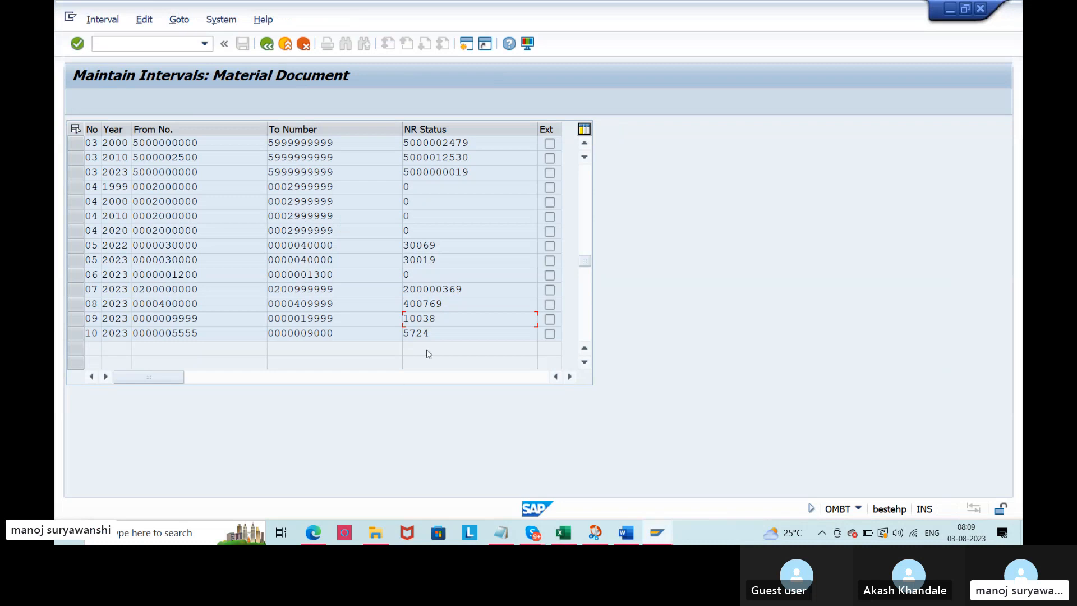
pyautogui.moveTo(446, 321); pyautogui.dragTo(371, 325)
pyautogui.hotkey('ctrl', 'c')
pyautogui.hotkey('alt', 'Tab')
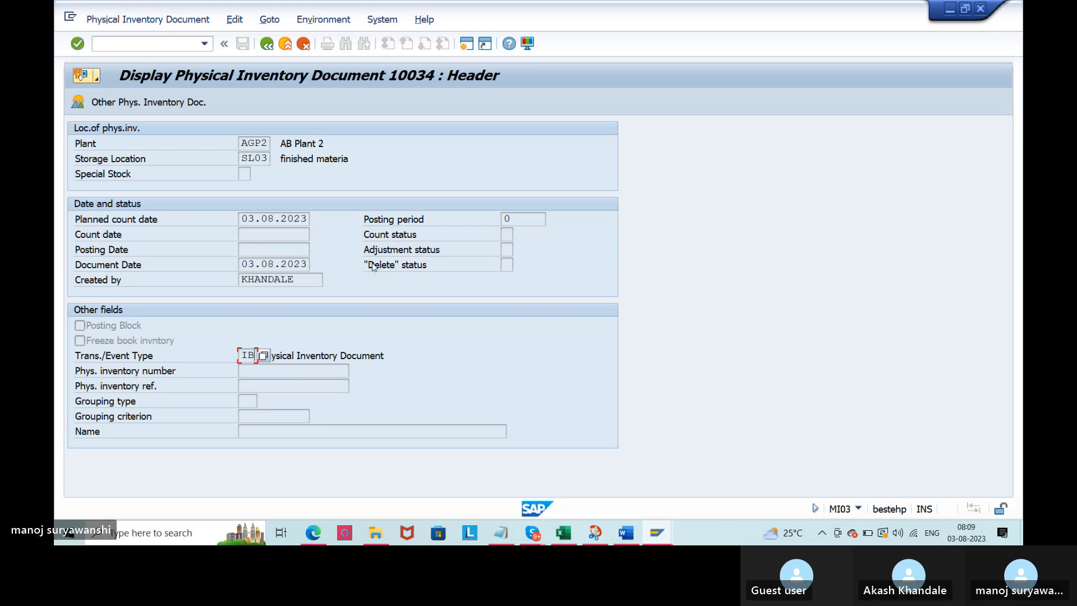
pyautogui.hotkey('alt', 'Tab')
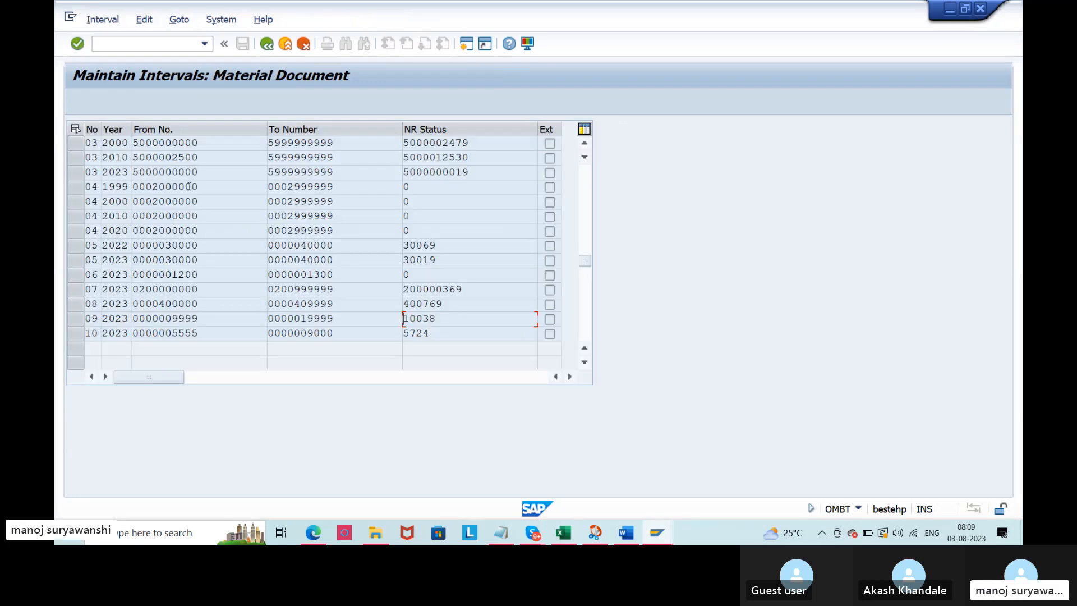
# Step: Leave the interval list and start transaction MIGO in a new session
pyautogui.click(266, 44)
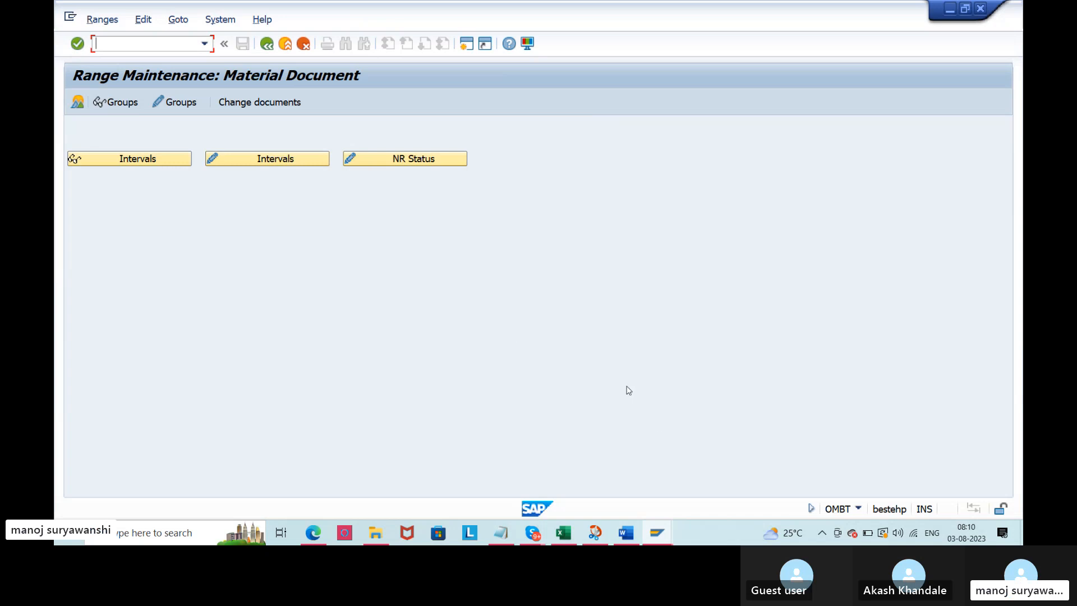
pyautogui.moveTo(659, 536)
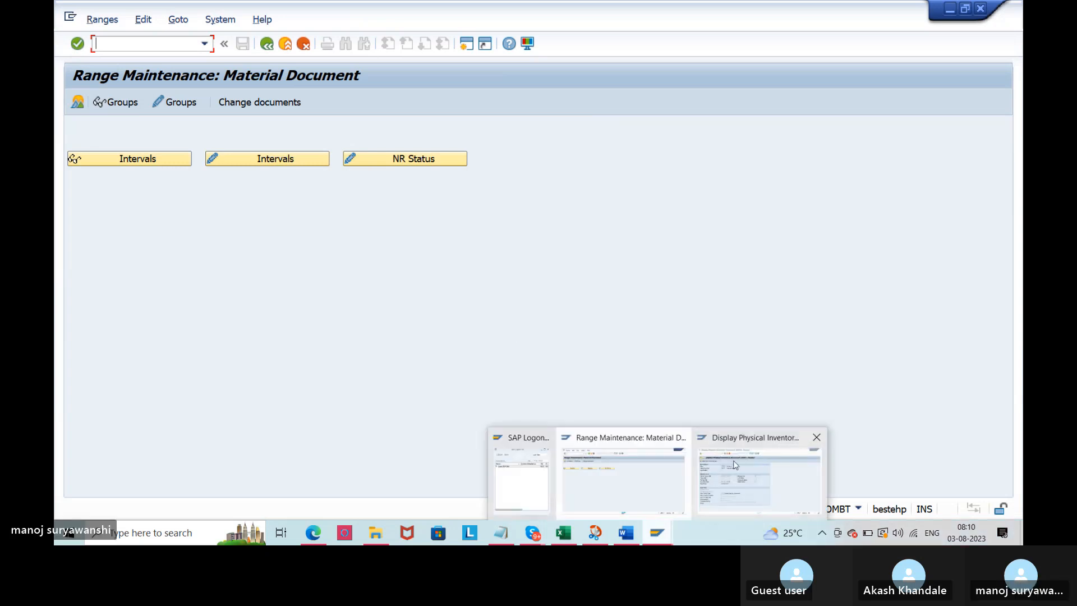
pyautogui.moveTo(734, 464)
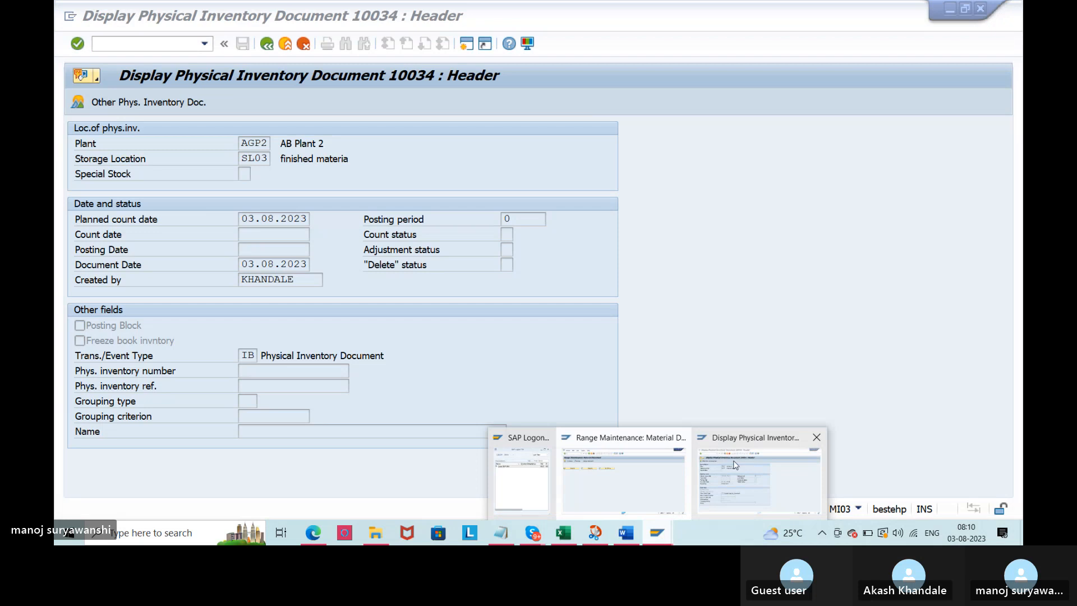
pyautogui.click(687, 464)
pyautogui.click(472, 48)
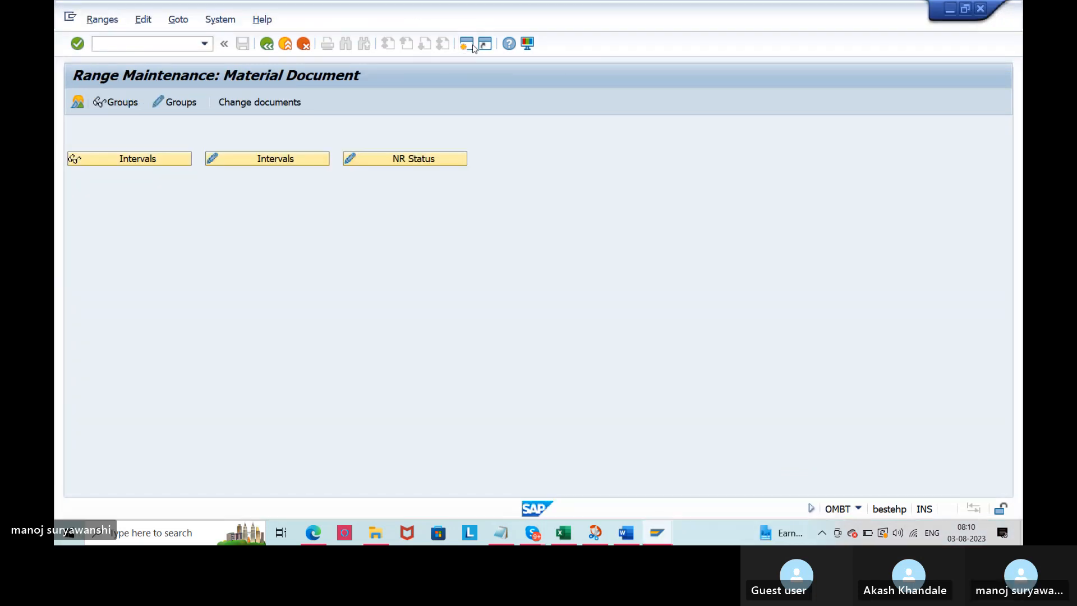
pyautogui.write('m')
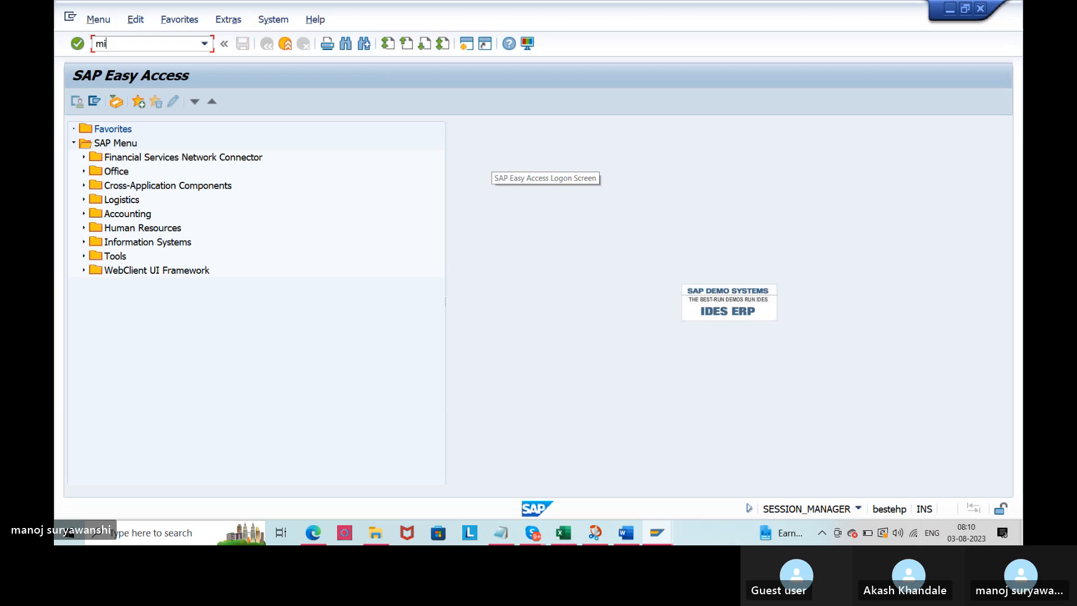
pyautogui.write('igo')
pyautogui.press('Return')
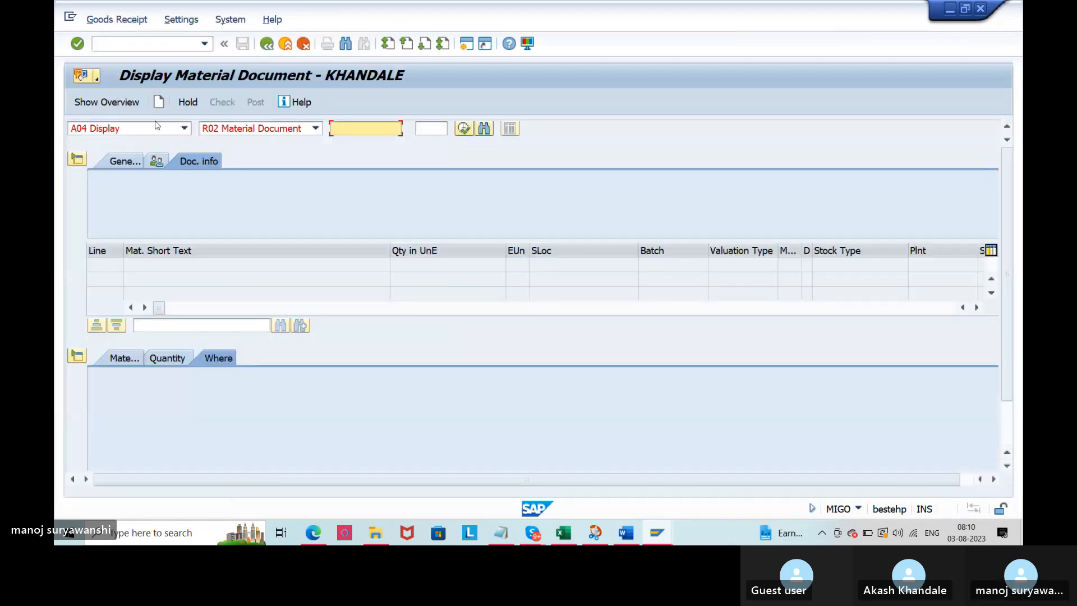
# Step: Display material document 400661 with action A04 Display and examine its document number
pyautogui.click(184, 128)
pyautogui.click(139, 197)
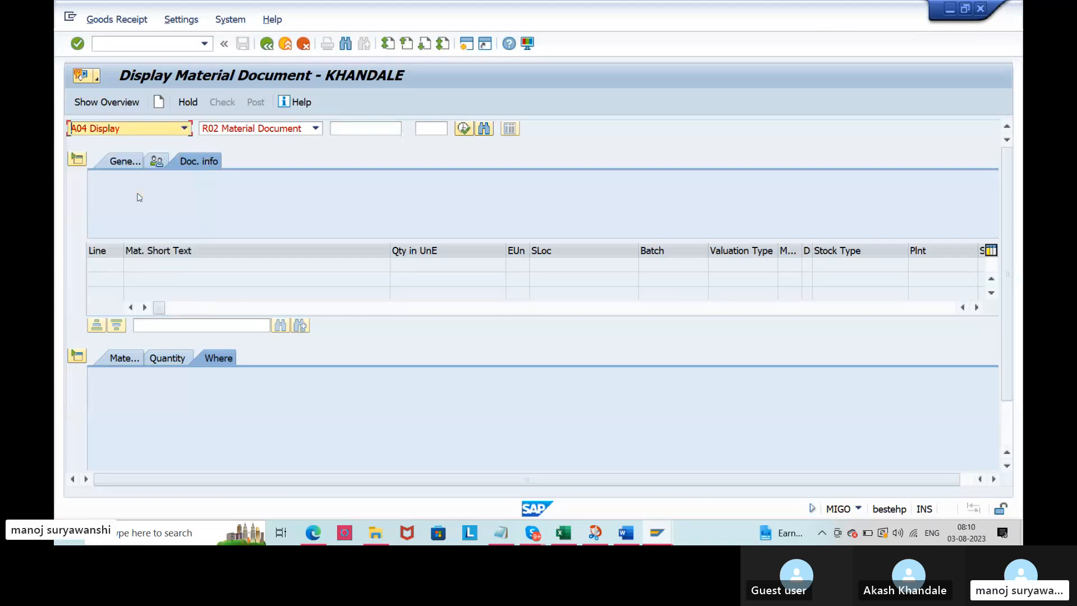
pyautogui.click(355, 131)
pyautogui.click(360, 140)
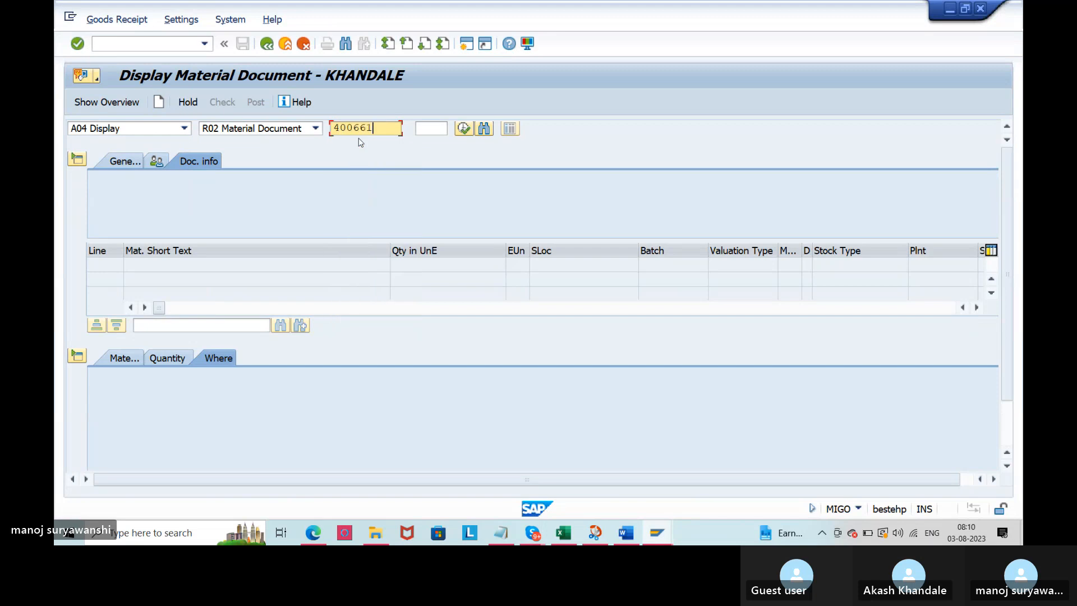
pyautogui.press('Return')
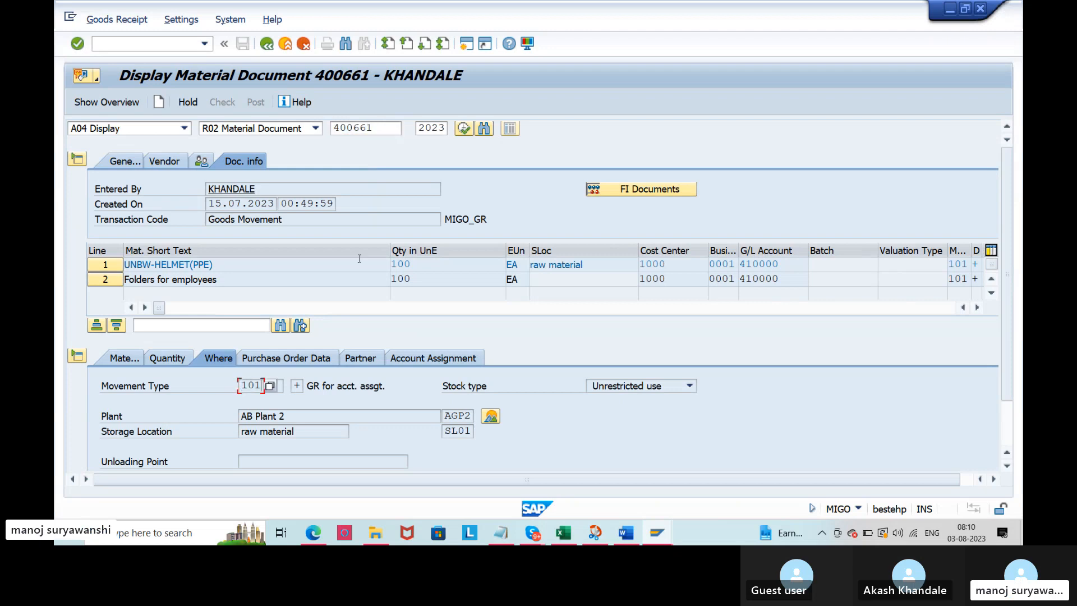
pyautogui.moveTo(394, 130); pyautogui.dragTo(320, 130)
pyautogui.click(334, 158)
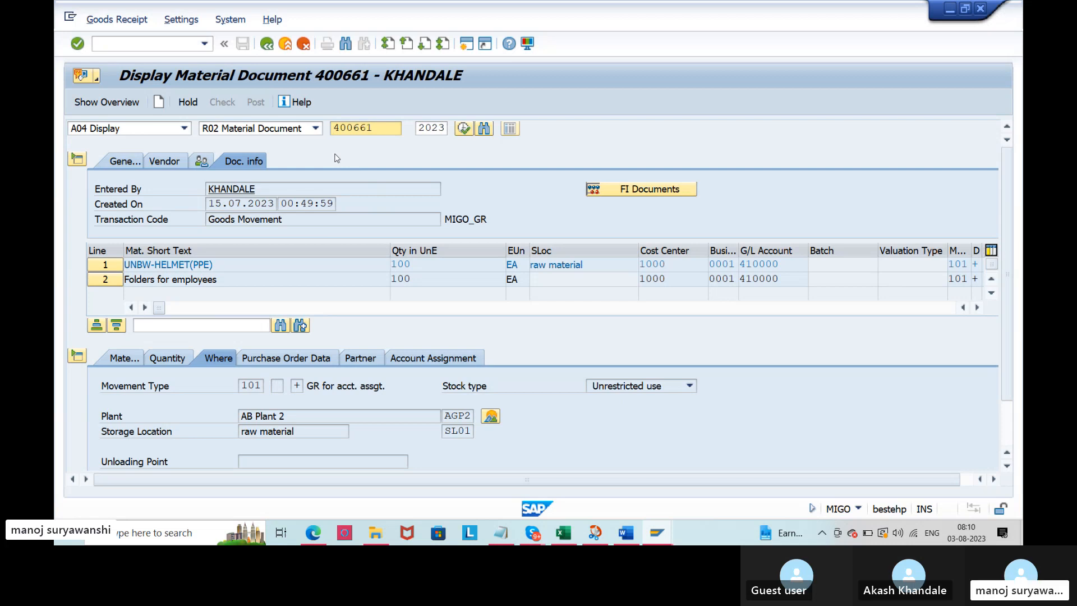
# Step: Switch back to the Range Maintenance session for material documents and display its groups
pyautogui.hotkey('alt', 'Tab')
pyautogui.hotkey('alt', 'Tab')
pyautogui.hotkey('alt', 'Tab')
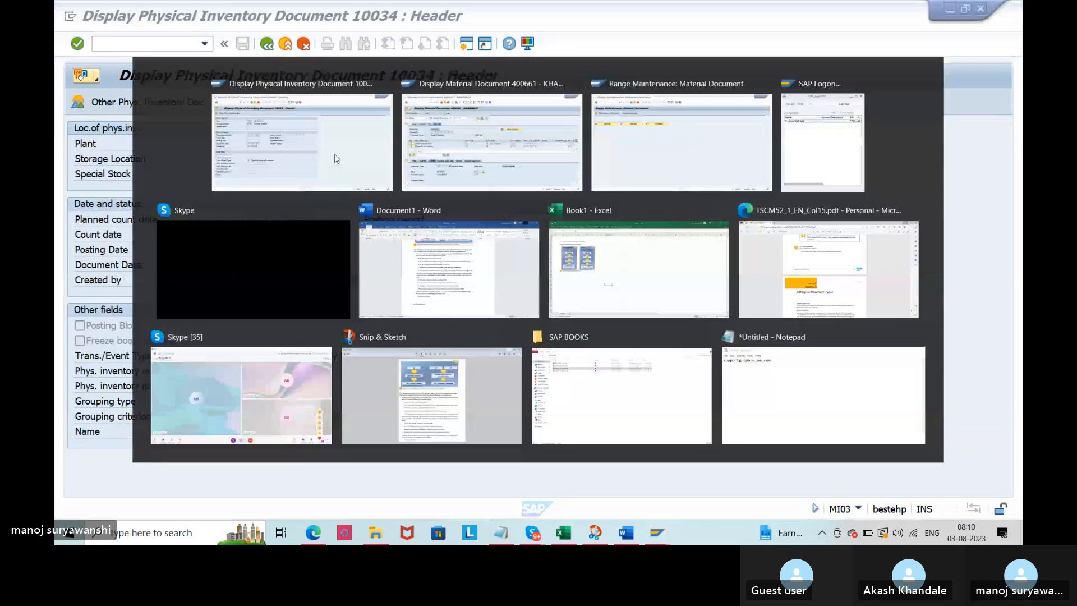
pyautogui.hotkey('alt', 'Tab')
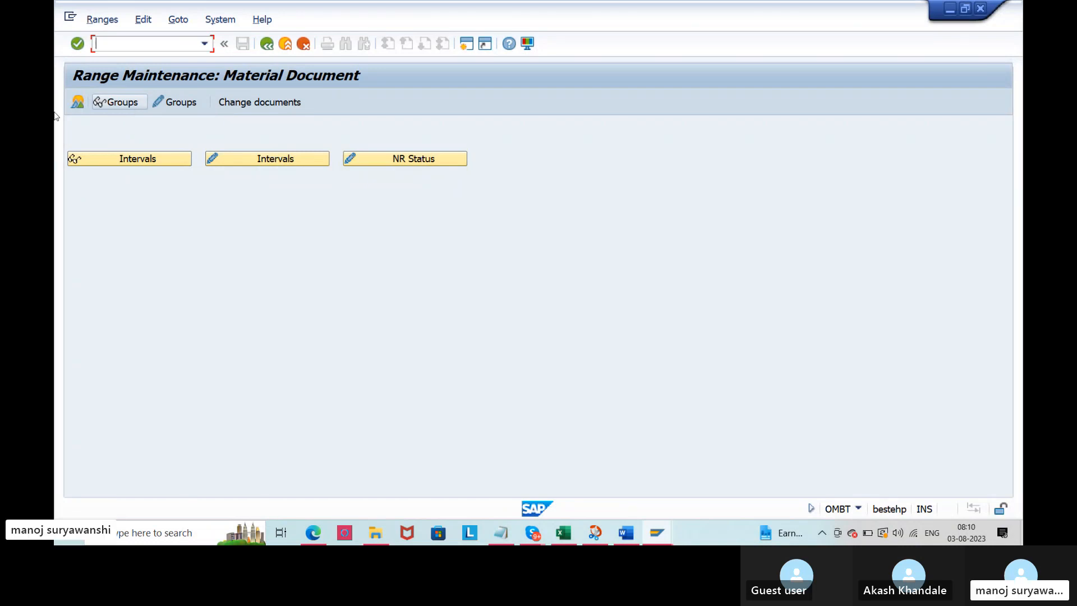
pyautogui.click(138, 103)
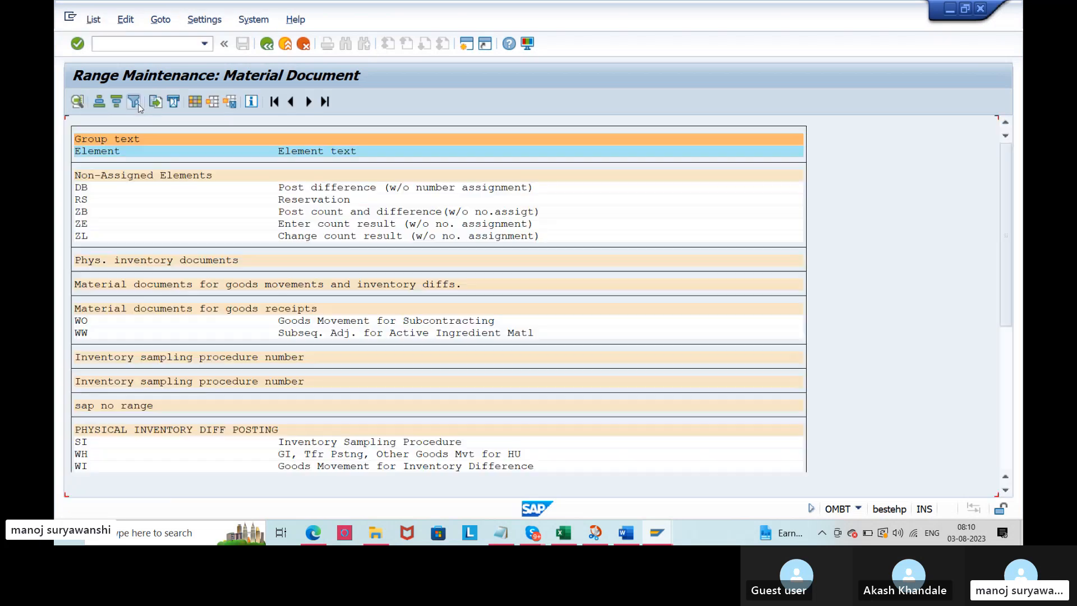
# Step: Search the group list for element WE and jump to its entry
pyautogui.hotkey('ctrl', 'f')
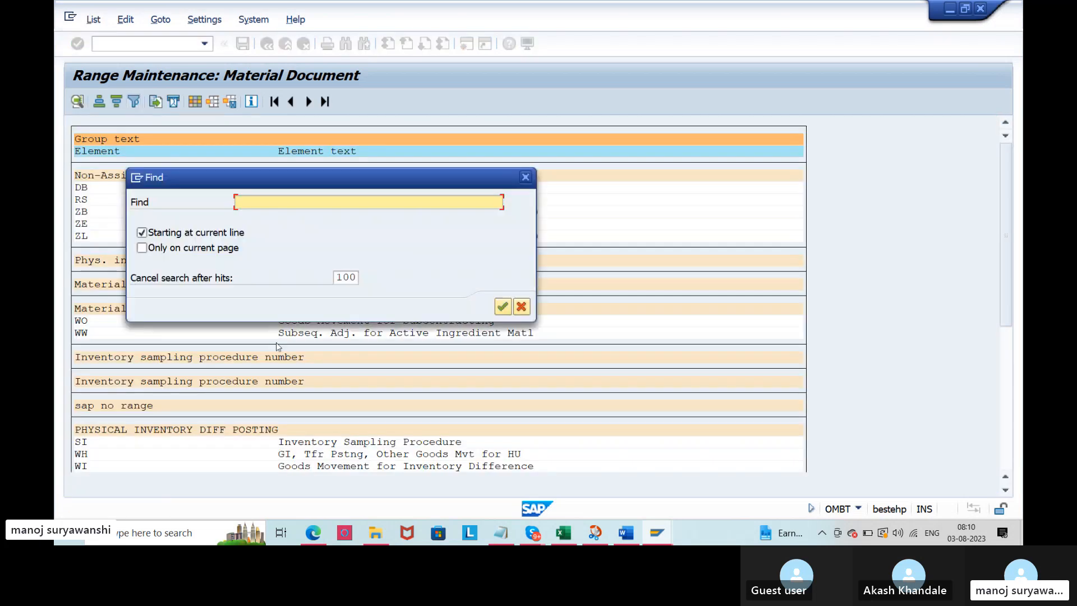
pyautogui.write('we')
pyautogui.press('Return')
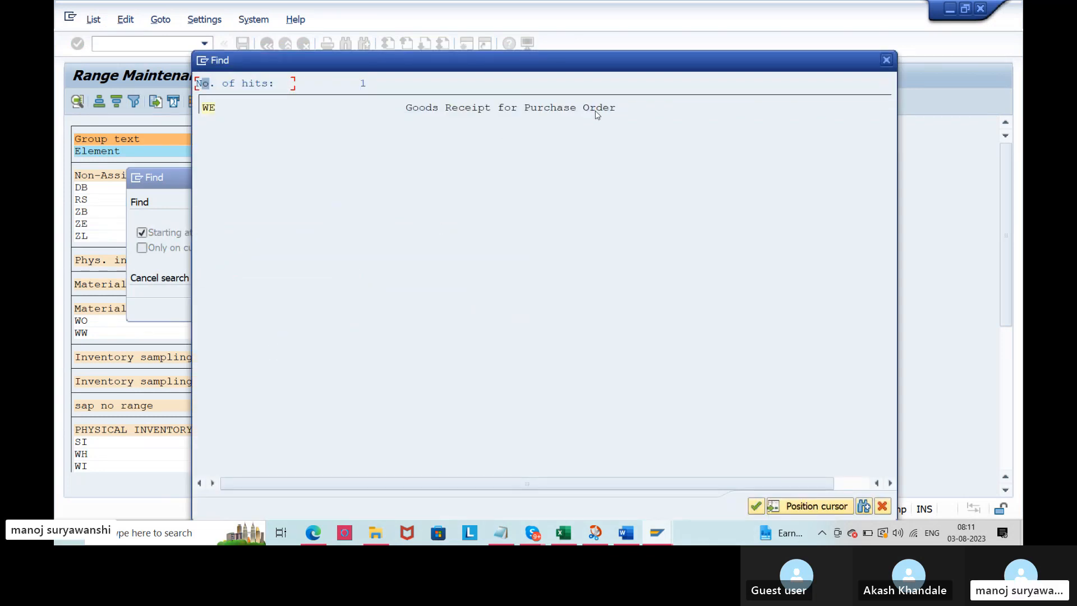
pyautogui.click(208, 113)
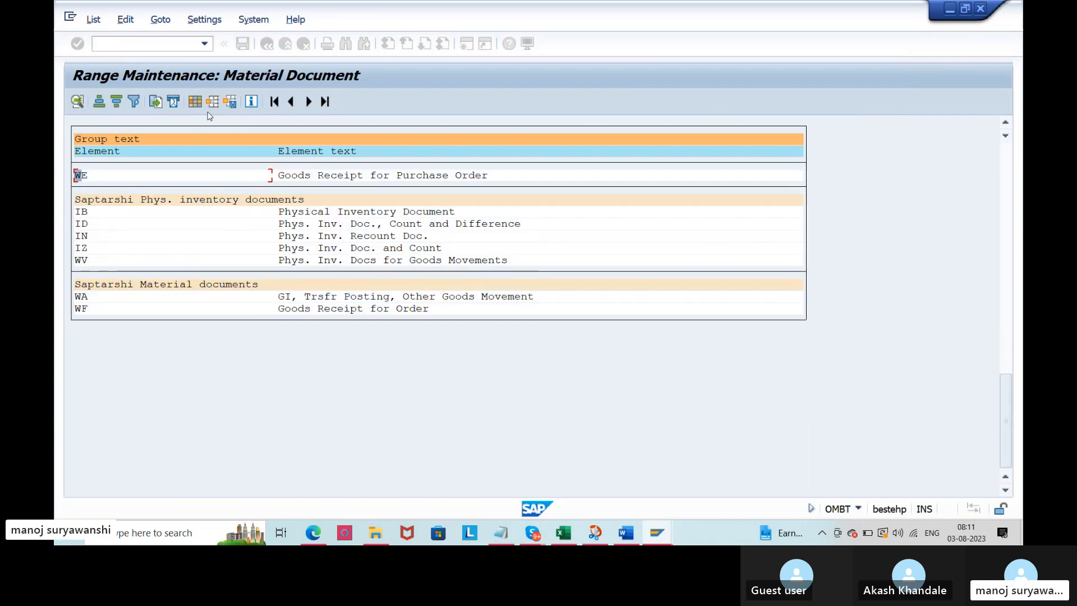
# Step: Display the details of element WE, check its number range number, and return to the initial range maintenance screen
pyautogui.scroll(1, 224, 303)
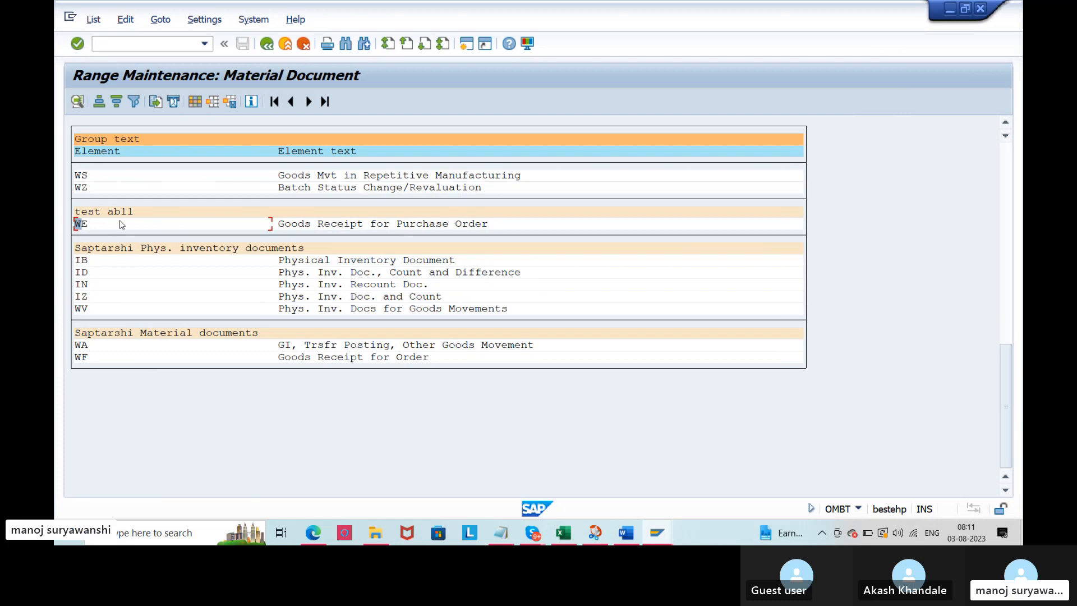
pyautogui.click(93, 225)
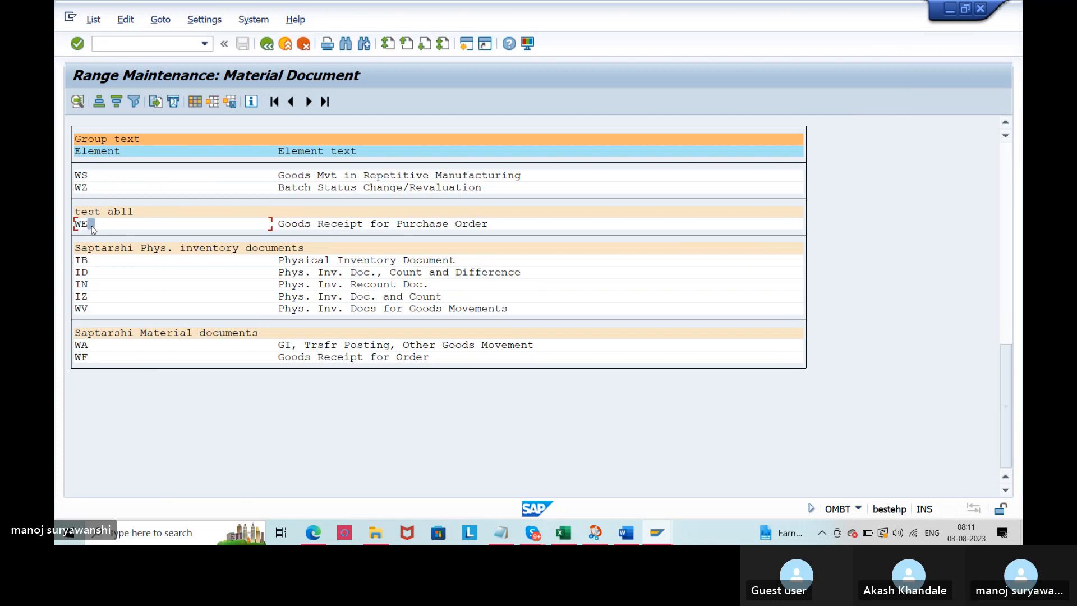
pyautogui.click(78, 102)
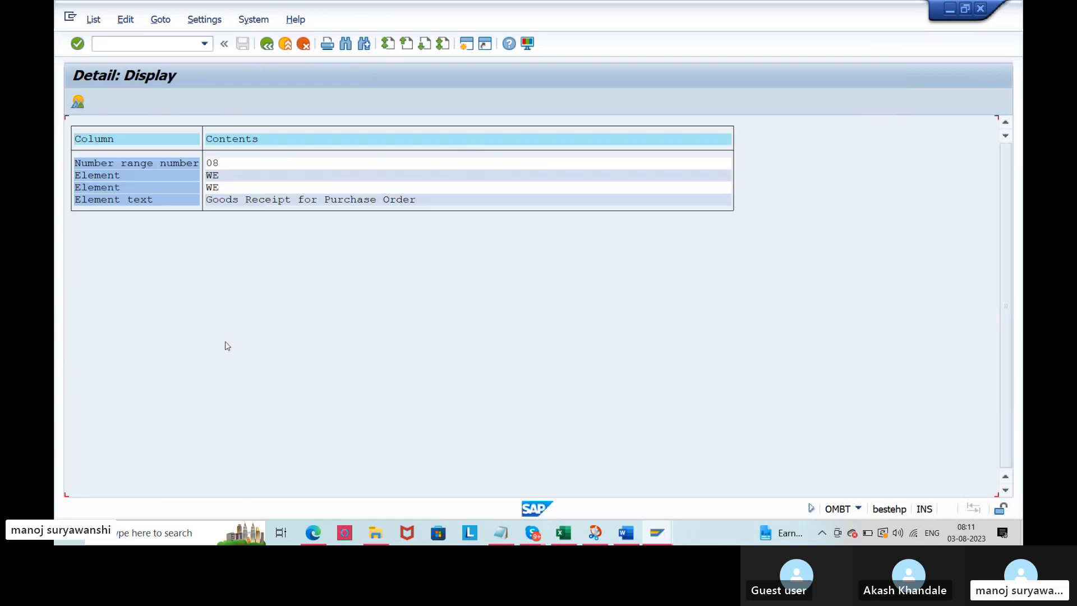
pyautogui.click(209, 164)
pyautogui.click(266, 44)
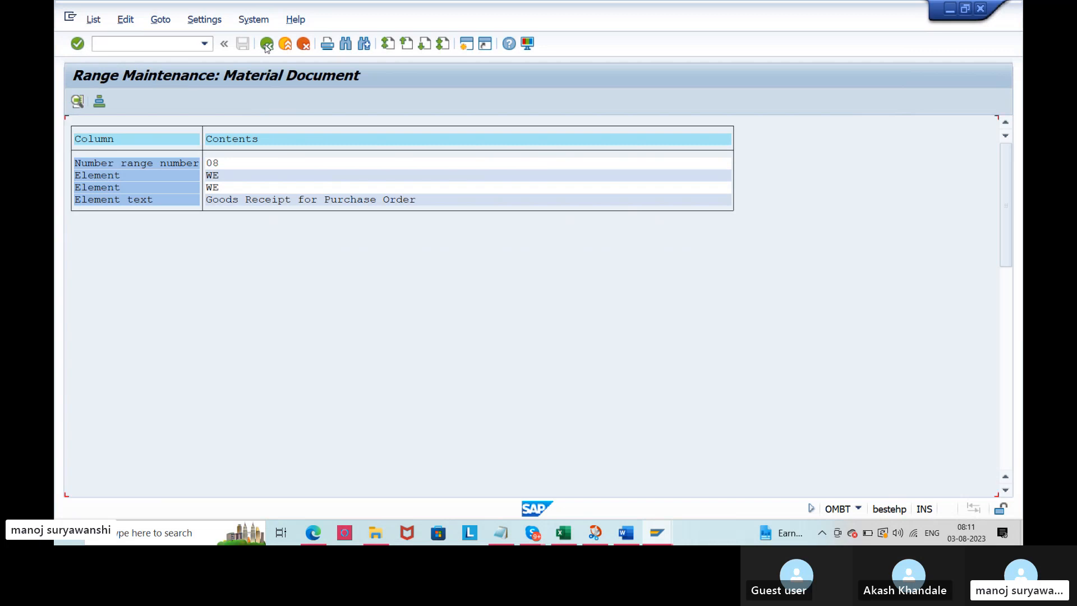
pyautogui.click(266, 43)
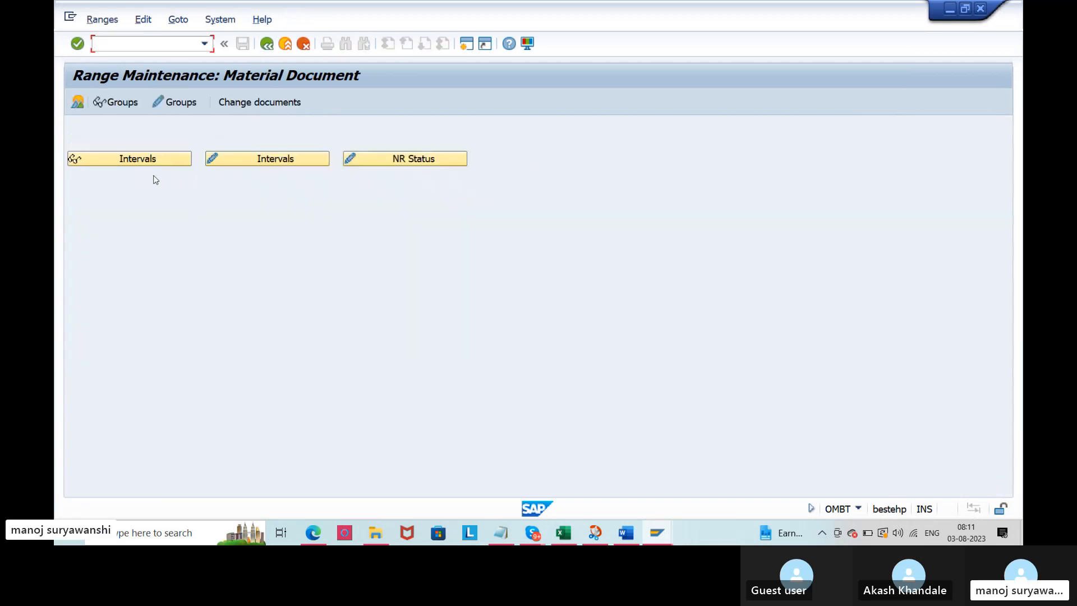
# Step: Display the material document intervals and examine the from number, to number and status of interval 08 for 2023
pyautogui.click(150, 159)
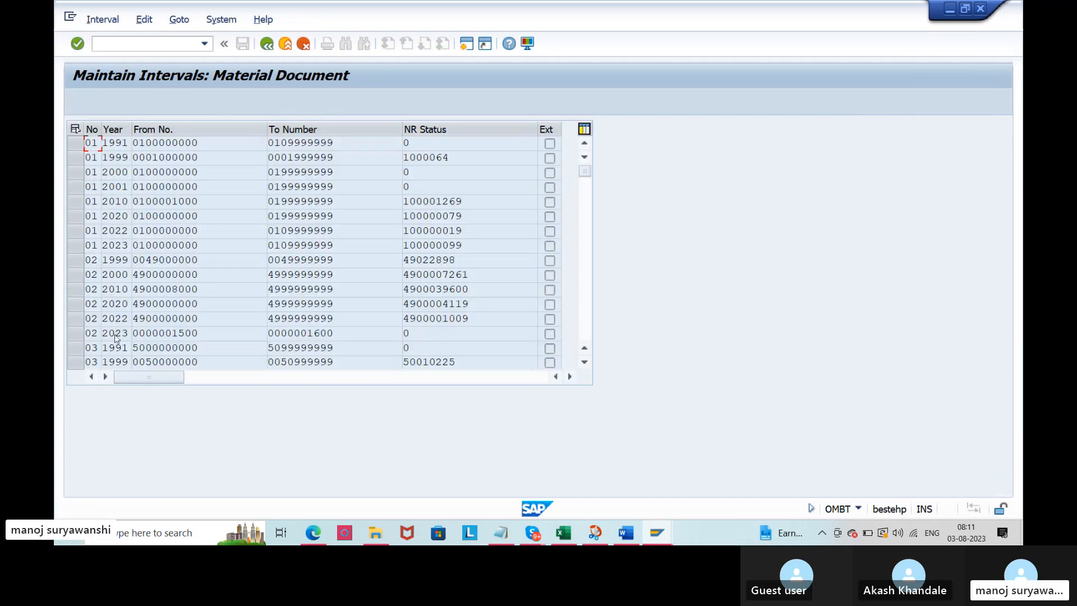
pyautogui.scroll(-8, 115, 336)
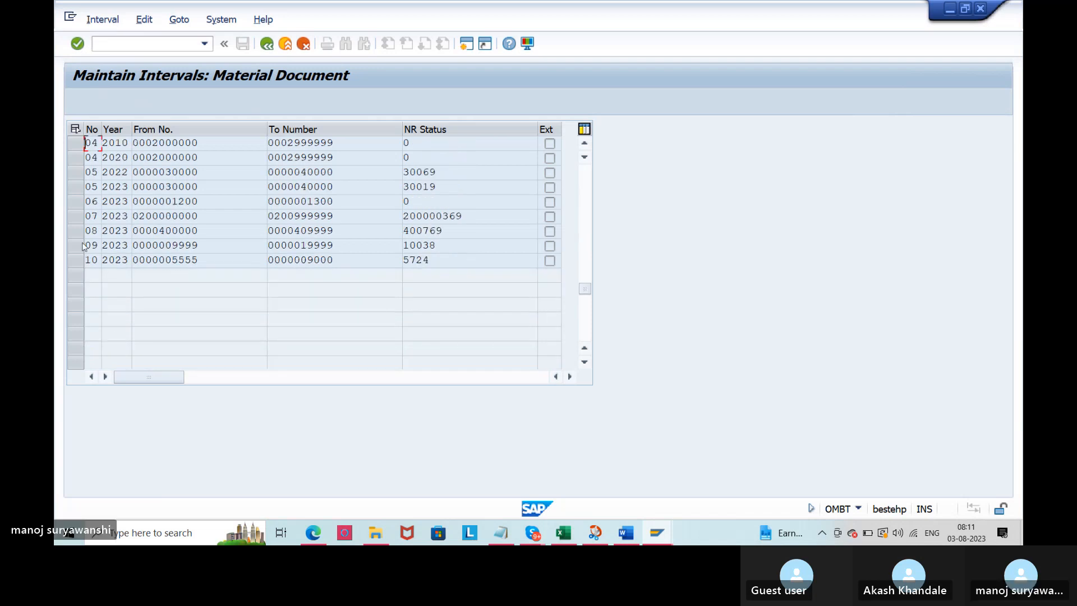
pyautogui.moveTo(216, 231); pyautogui.dragTo(164, 233)
pyautogui.click(353, 235)
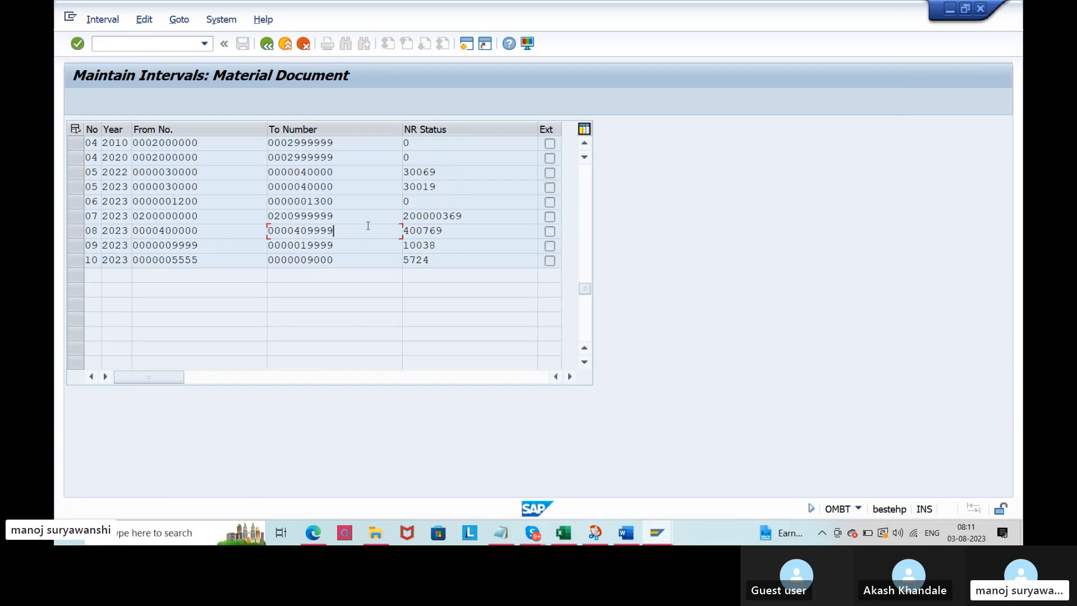
pyautogui.moveTo(366, 231); pyautogui.dragTo(292, 235)
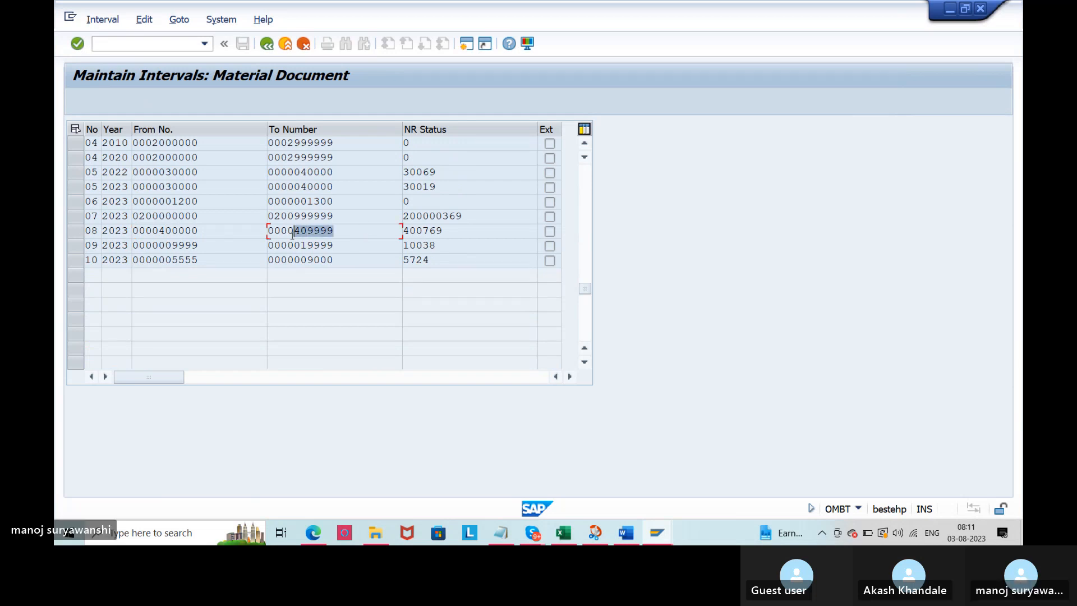
pyautogui.click(292, 234)
pyautogui.moveTo(459, 233); pyautogui.dragTo(387, 233)
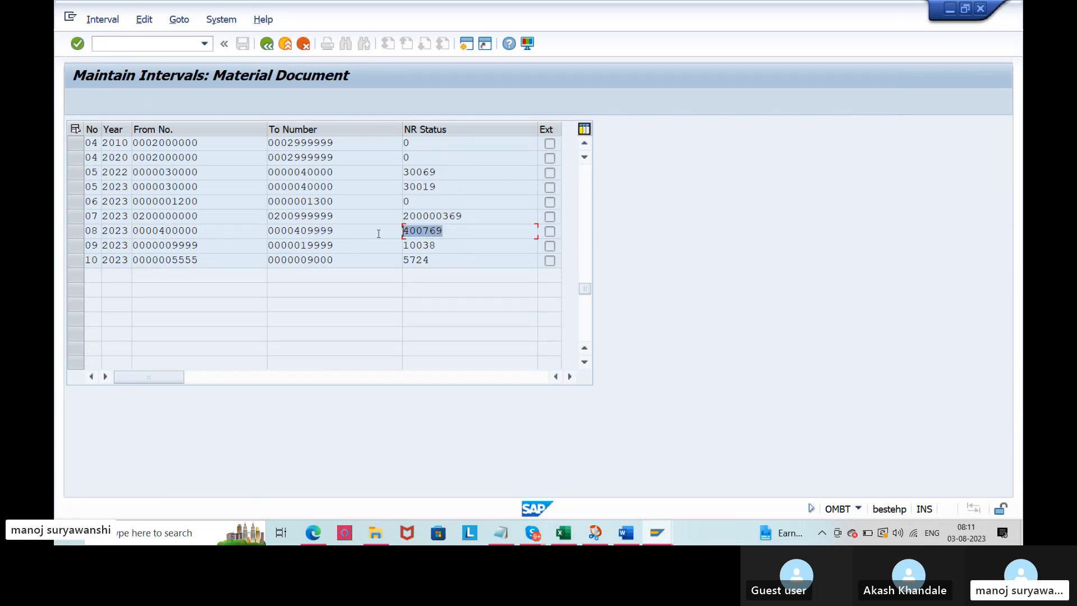
pyautogui.click(413, 322)
pyautogui.click(483, 221)
pyautogui.click(268, 44)
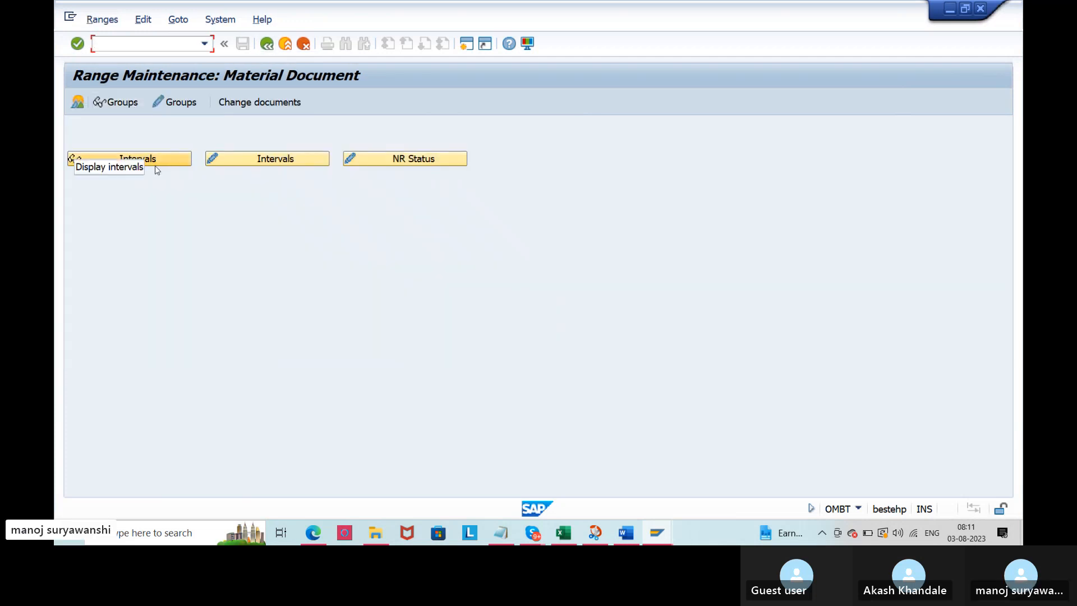
# Step: Display the groups and review the non-assigned elements and the elements under PHYSICAL INVENTORY DIFF POSTING
pyautogui.click(135, 103)
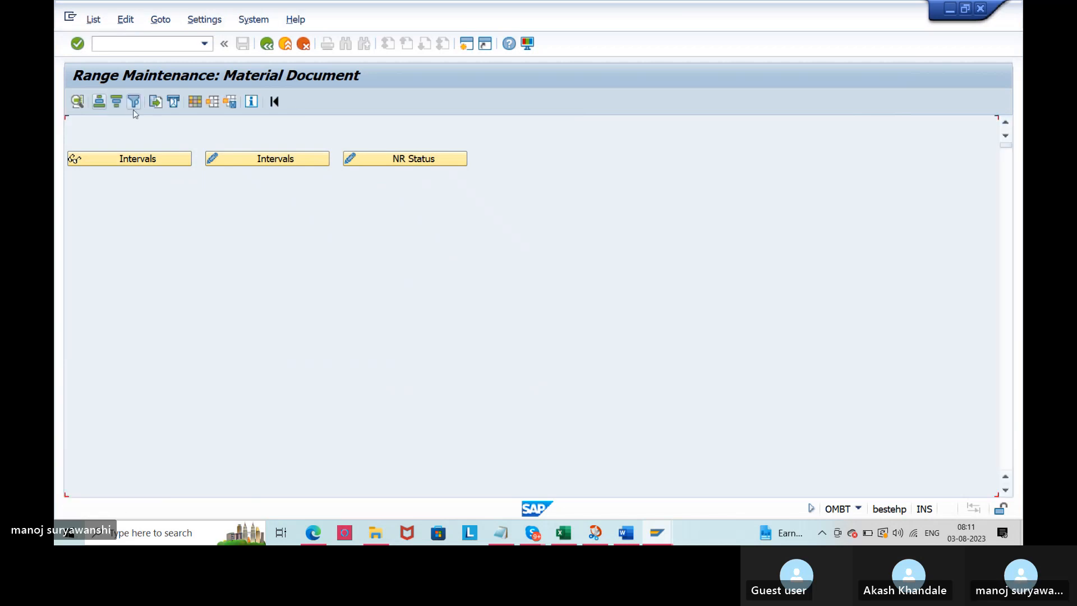
pyautogui.moveTo(76, 189); pyautogui.dragTo(100, 242)
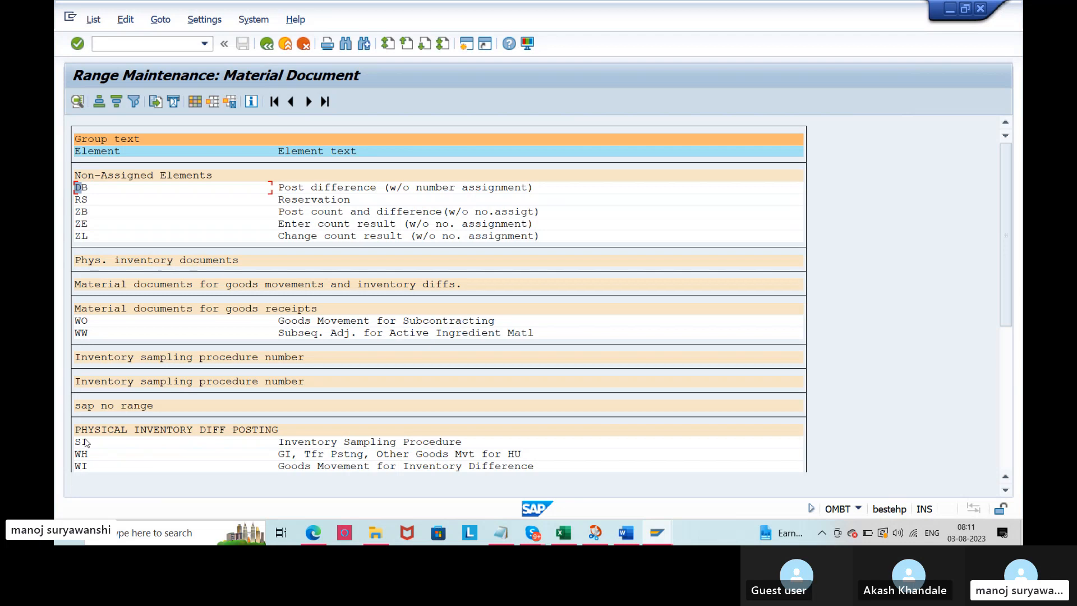
pyautogui.moveTo(73, 444); pyautogui.dragTo(94, 468)
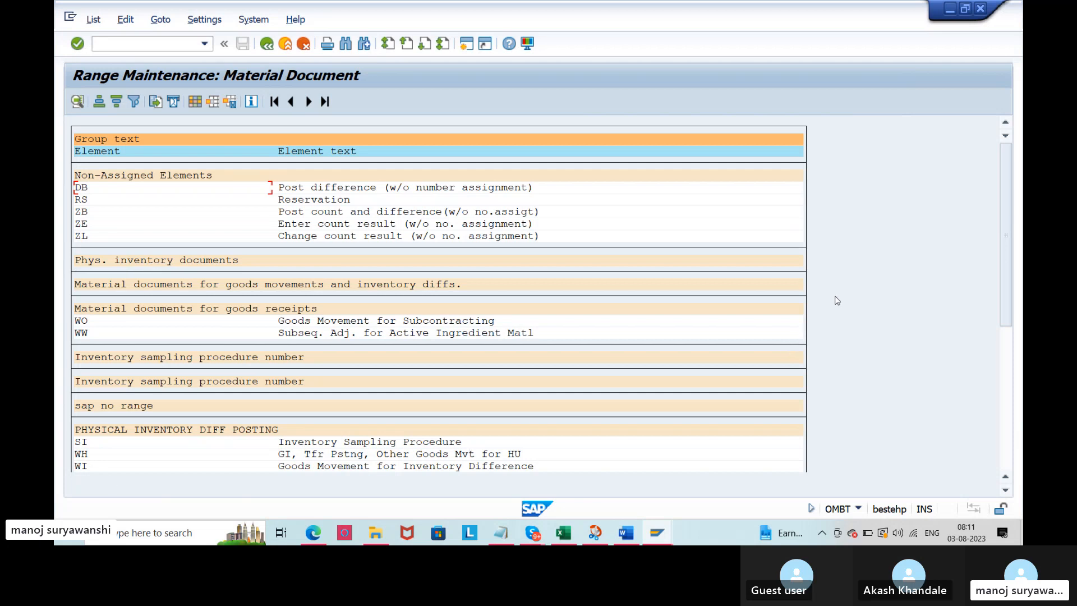
pyautogui.click(266, 45)
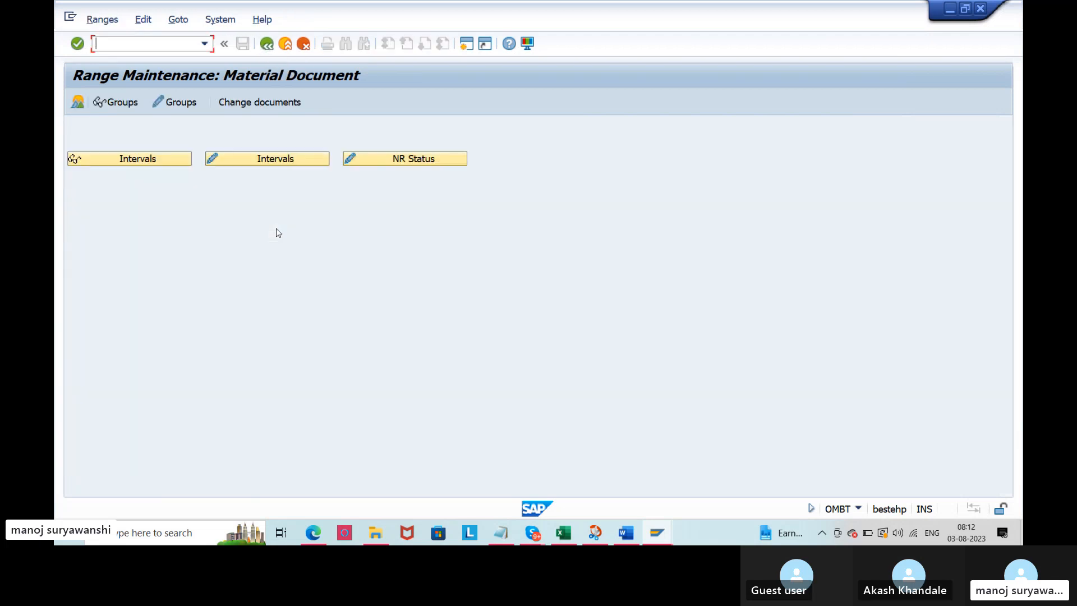
# Step: Start a new group in the group maintenance of MATBELEG and name it "AGP2 TEST Number Range"
pyautogui.click(175, 102)
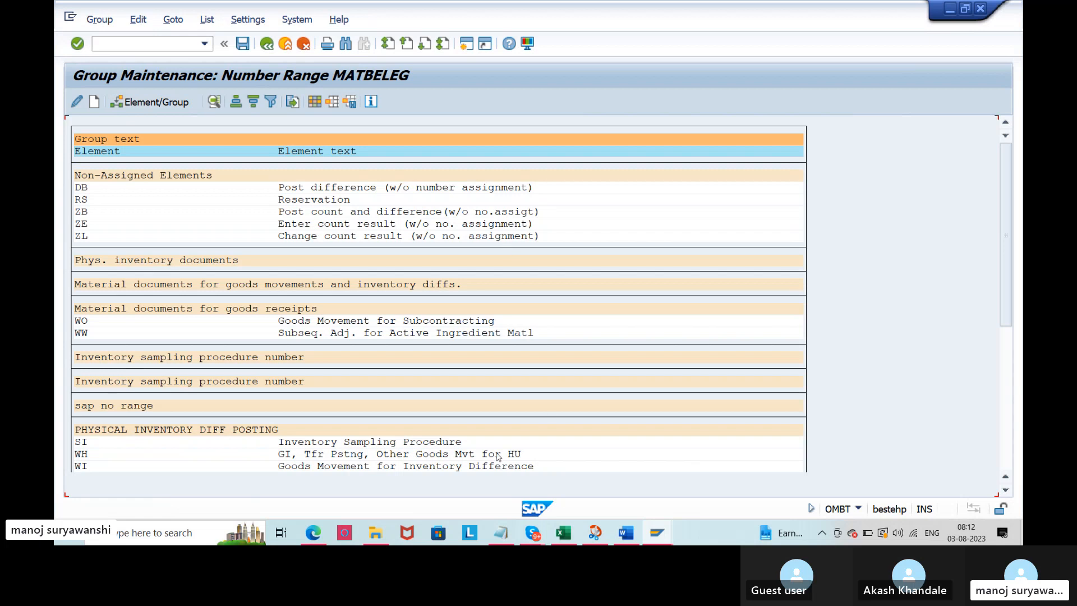
pyautogui.click(94, 102)
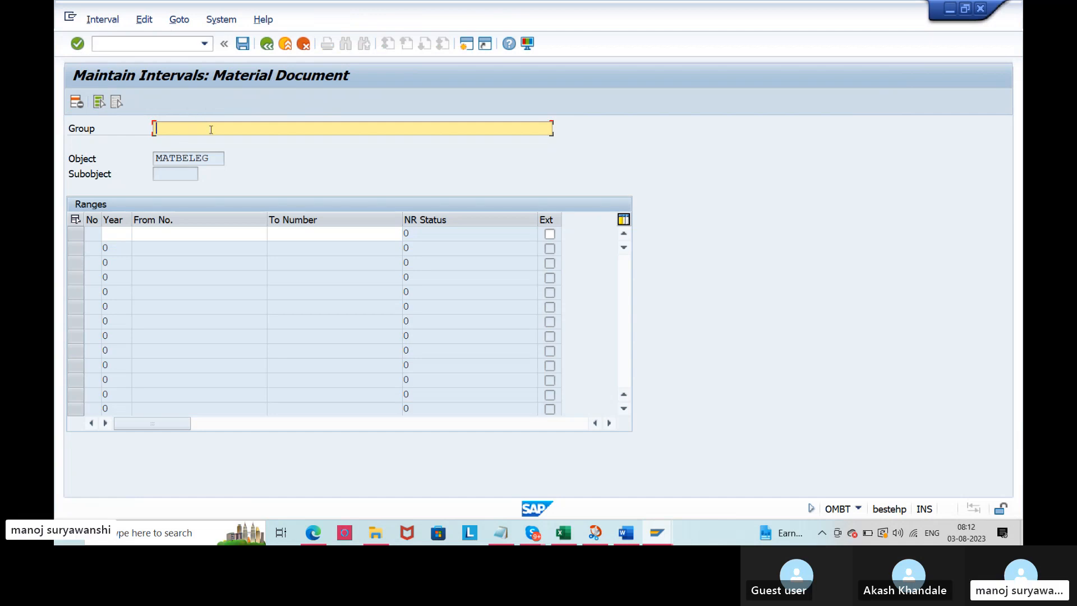
pyautogui.write('AGP2')
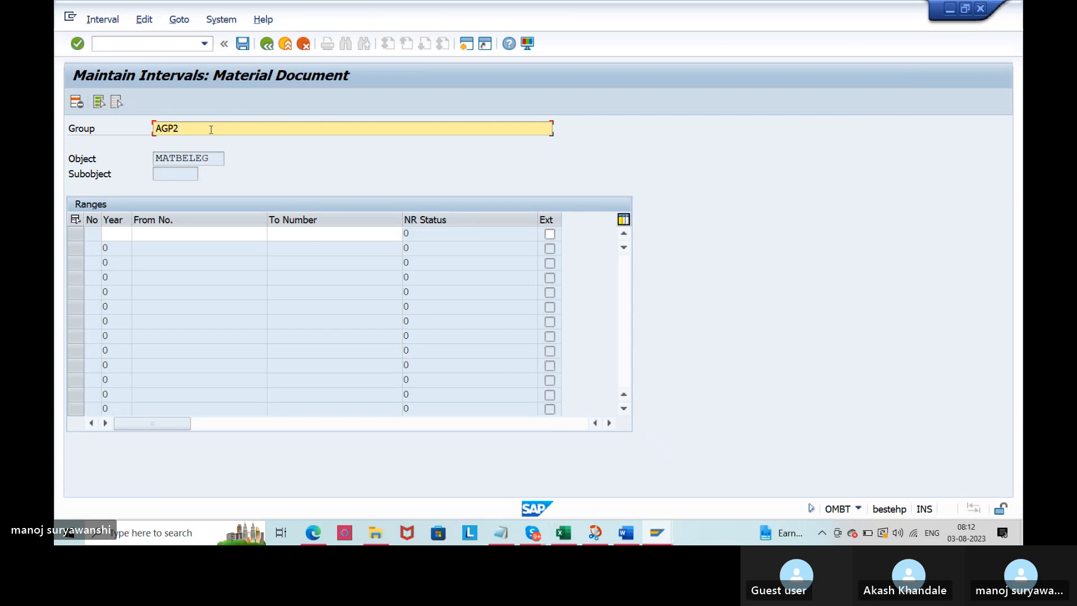
pyautogui.write(' TEST Num')
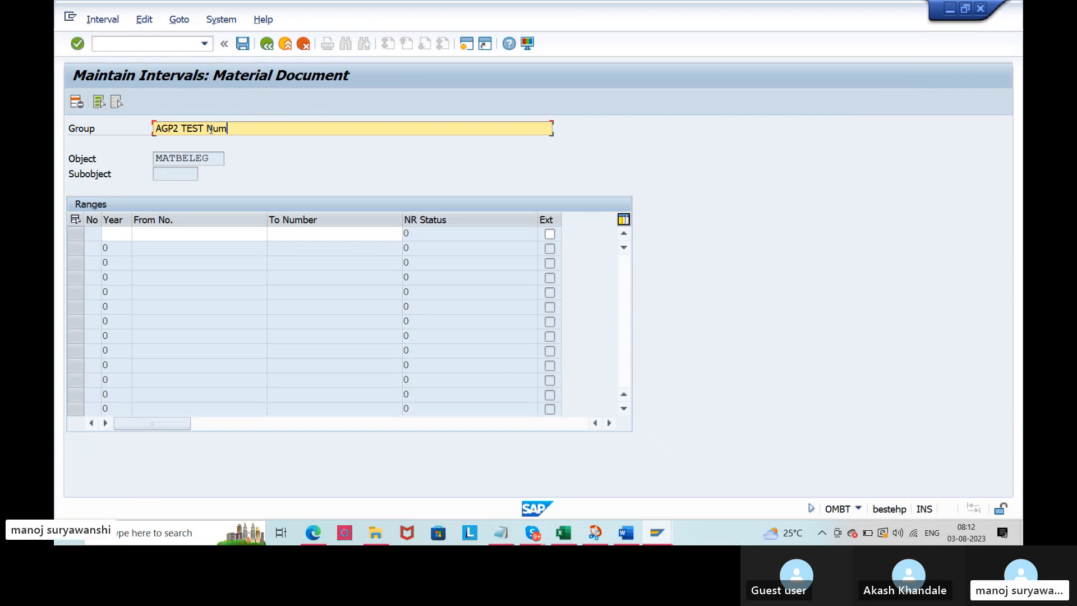
pyautogui.write('ber Range')
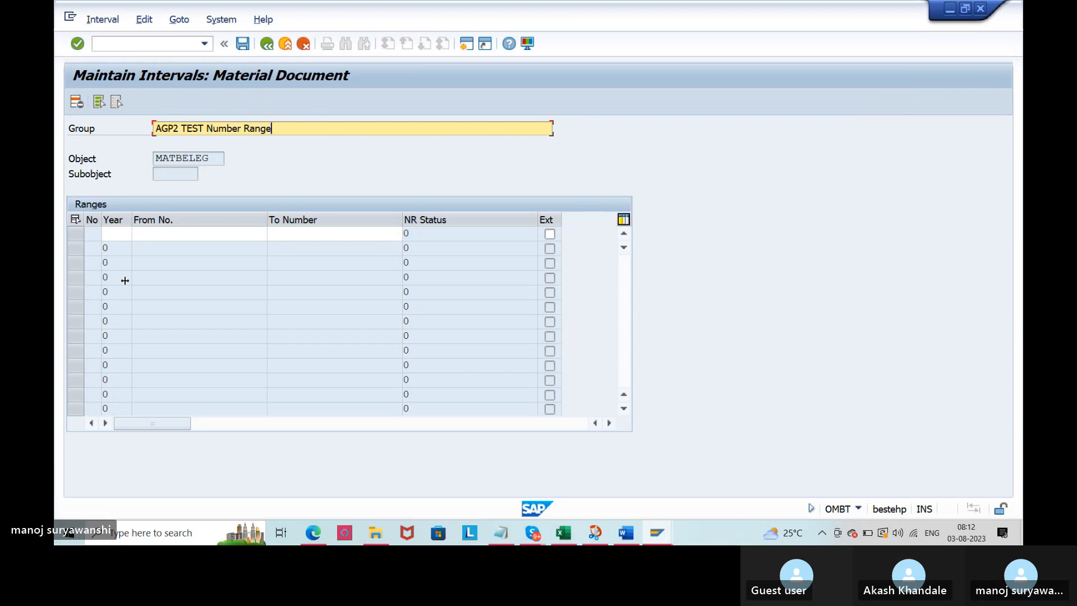
# Step: Add an interval for year 2023 to the new group and check its number range number
pyautogui.click(116, 235)
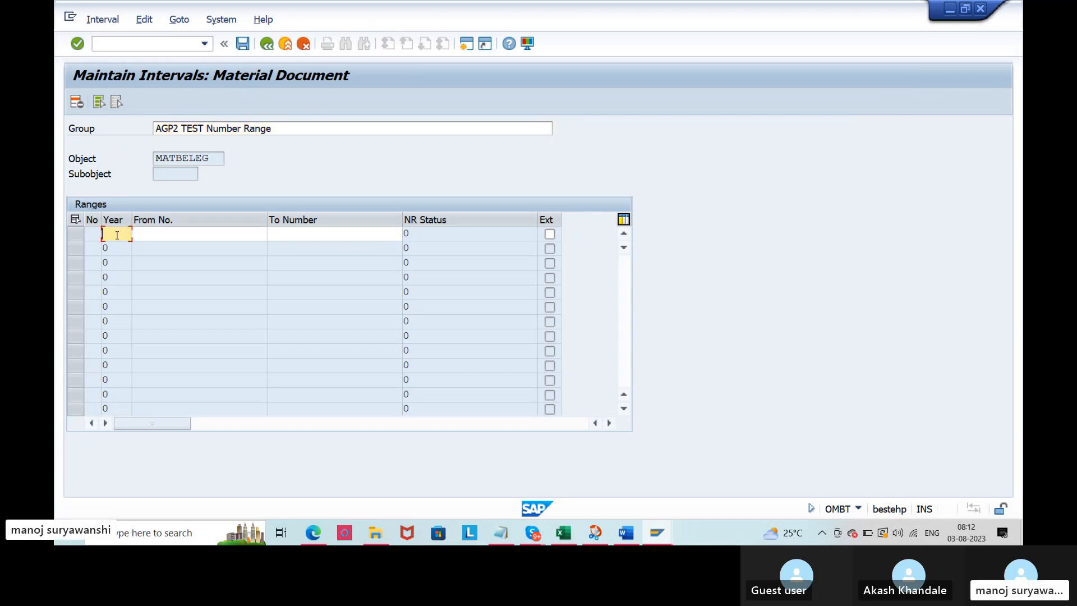
pyautogui.write('2023')
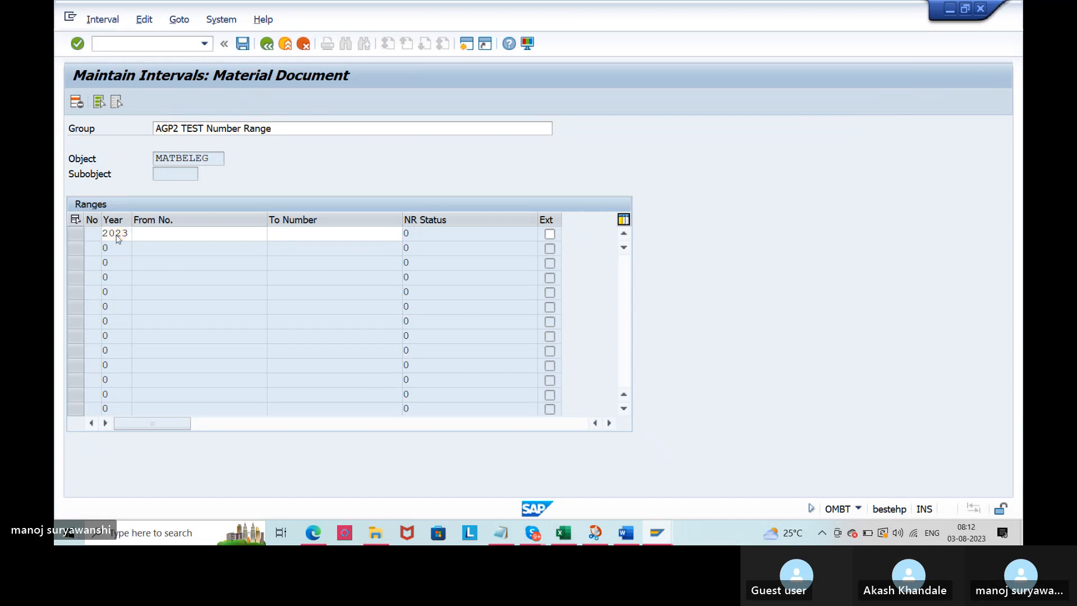
pyautogui.press('Return')
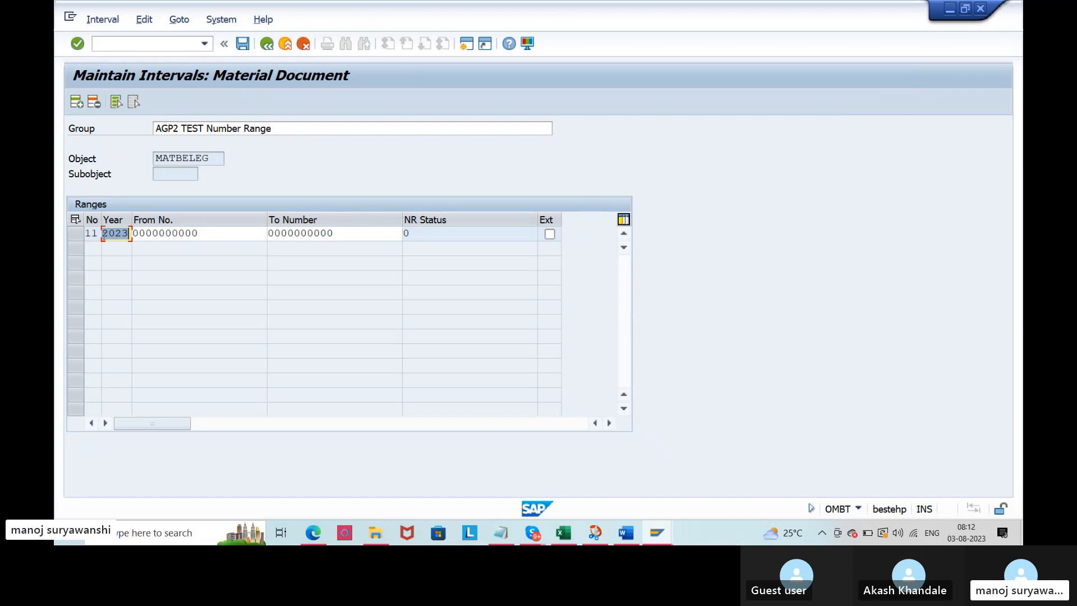
pyautogui.click(92, 234)
pyautogui.moveTo(92, 239); pyautogui.dragTo(84, 240)
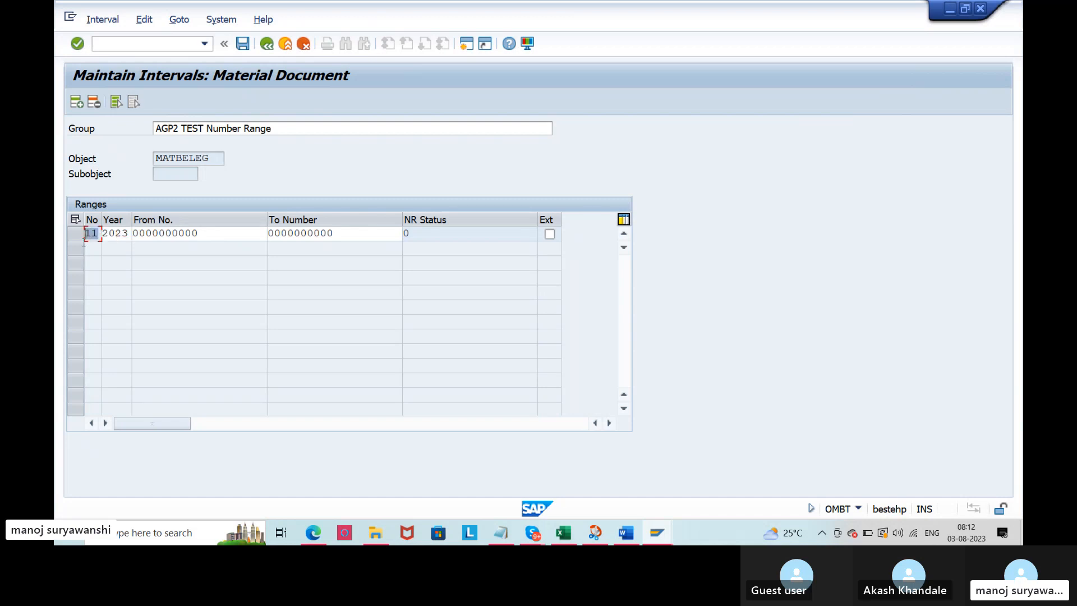
pyautogui.click(83, 242)
pyautogui.click(244, 232)
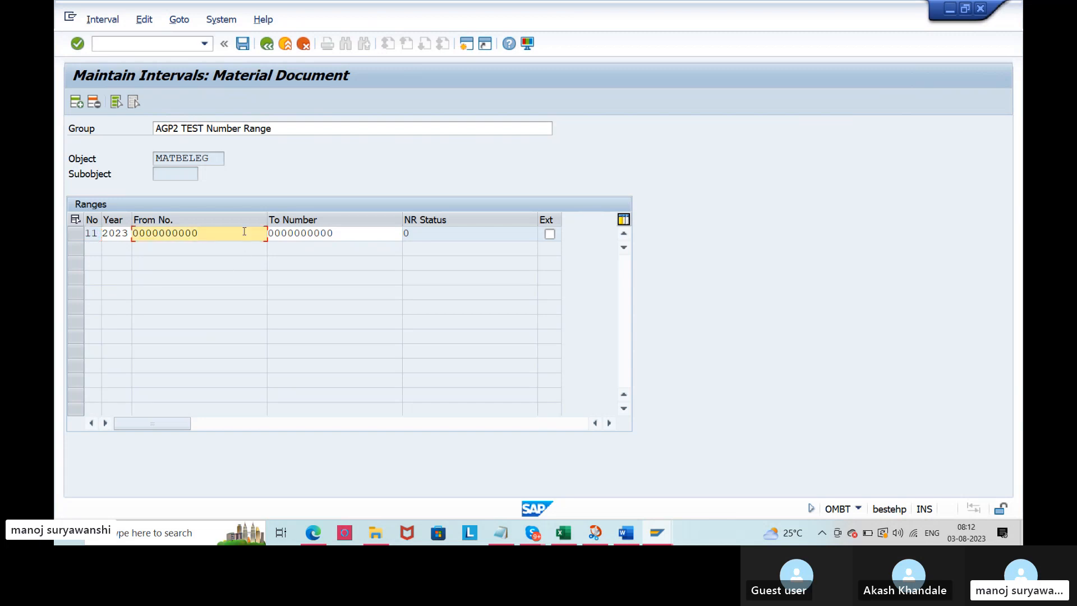
pyautogui.press('BackSpace')
pyautogui.press('BackSpace')
pyautogui.press('BackSpace')
pyautogui.press('BackSpace')
pyautogui.press('BackSpace')
pyautogui.press('BackSpace')
pyautogui.press('BackSpace')
pyautogui.press('BackSpace')
pyautogui.press('BackSpace')
pyautogui.press('BackSpace')
pyautogui.press('BackSpace')
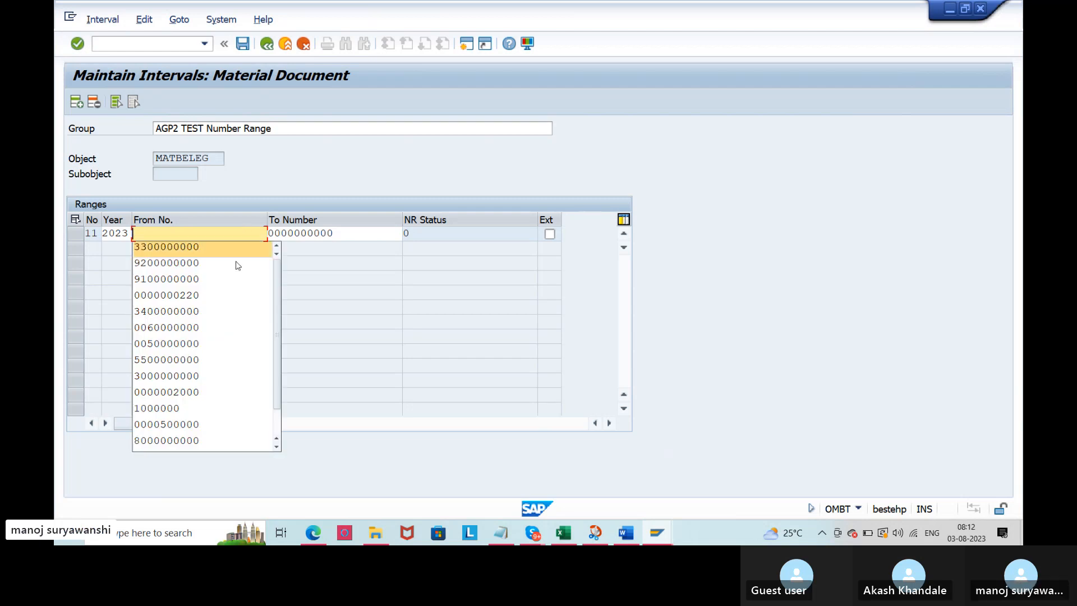
pyautogui.click(181, 345)
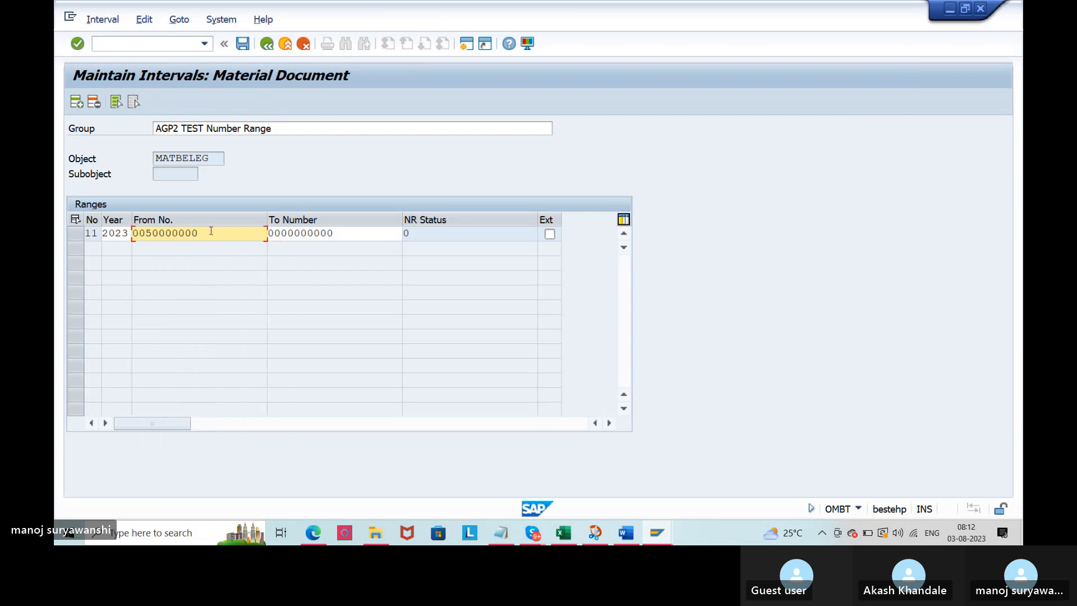
pyautogui.moveTo(200, 232); pyautogui.dragTo(133, 233)
pyautogui.hotkey('ctrl', 'c')
pyautogui.click(135, 235)
pyautogui.press('Tab')
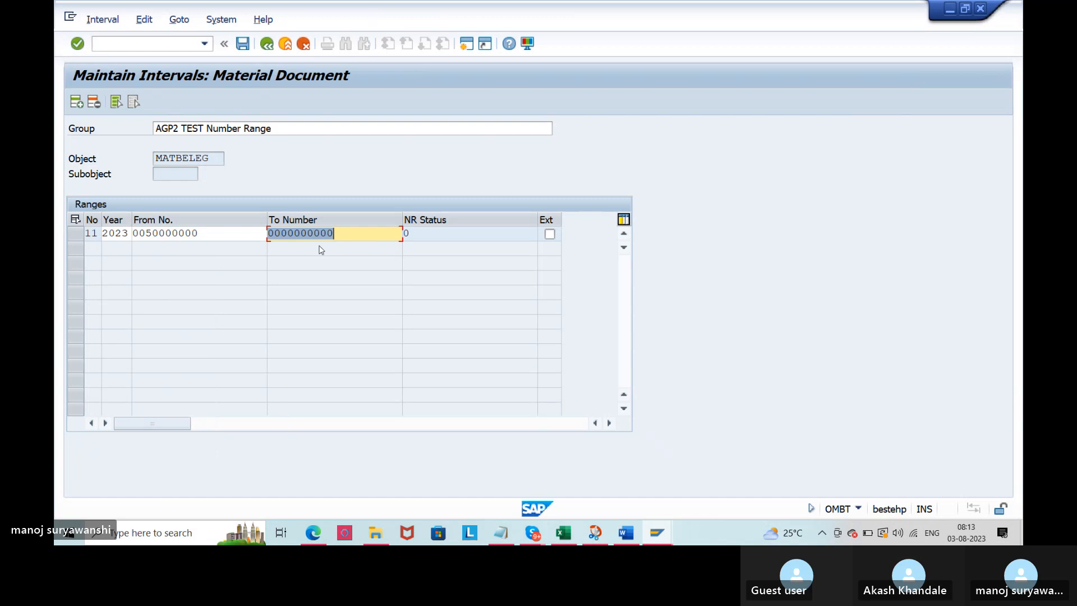
pyautogui.hotkey('ctrl', 'v')
pyautogui.hotkey('ctrl', 'a')
pyautogui.press('End')
pyautogui.press('BackSpace')
pyautogui.press('BackSpace')
pyautogui.press('BackSpace')
pyautogui.press('BackSpace')
pyautogui.press('BackSpace')
pyautogui.press('BackSpace')
pyautogui.press('BackSpace')
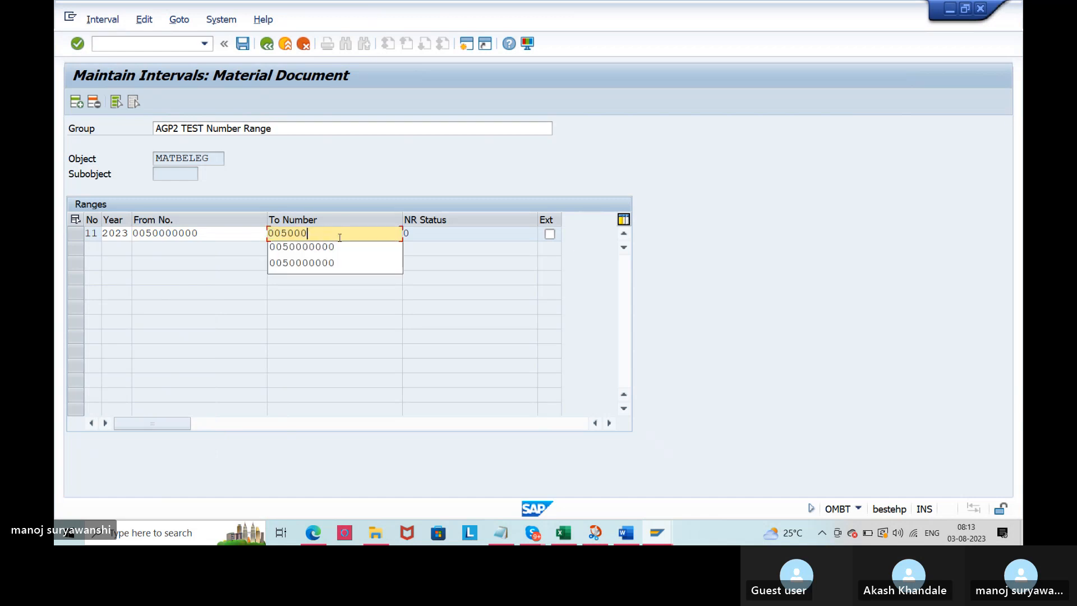
pyautogui.write('9999999')
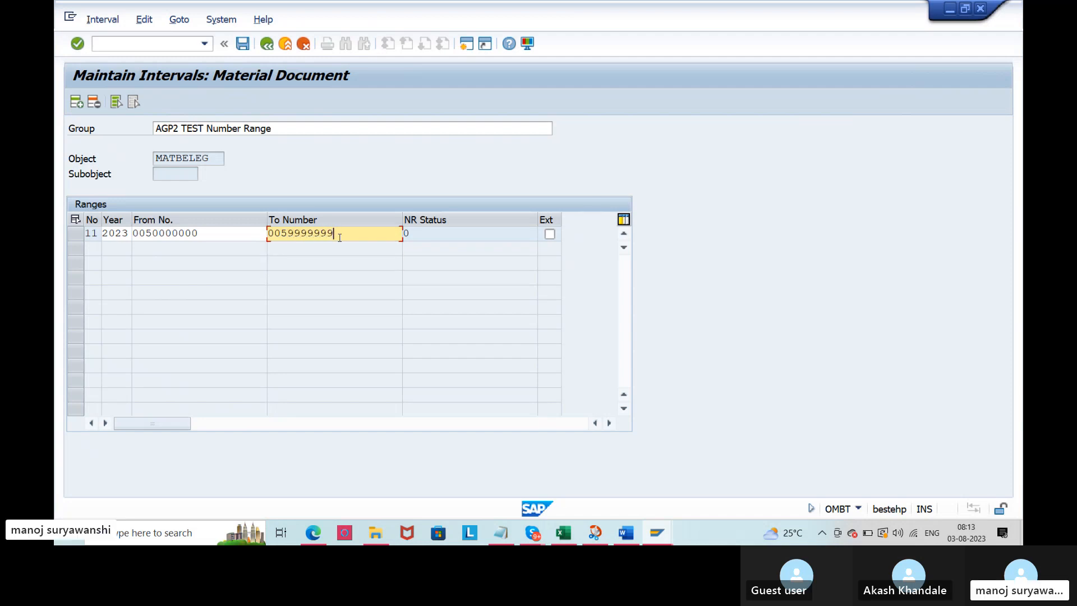
# Step: Check both limits of the new interval and try to save the group
pyautogui.hotkey('ctrl', 'a')
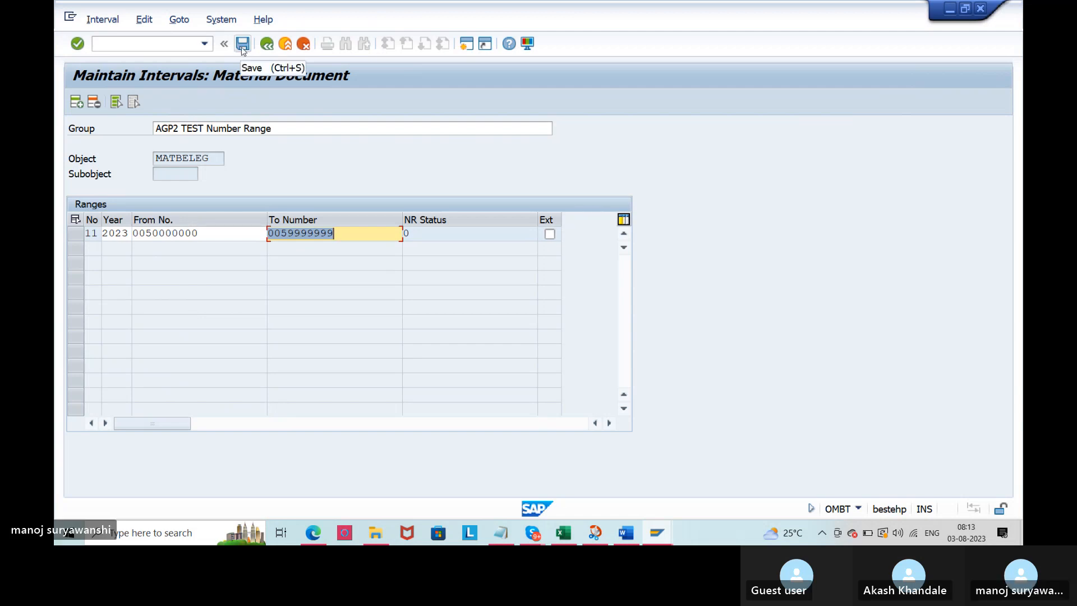
pyautogui.click(307, 234)
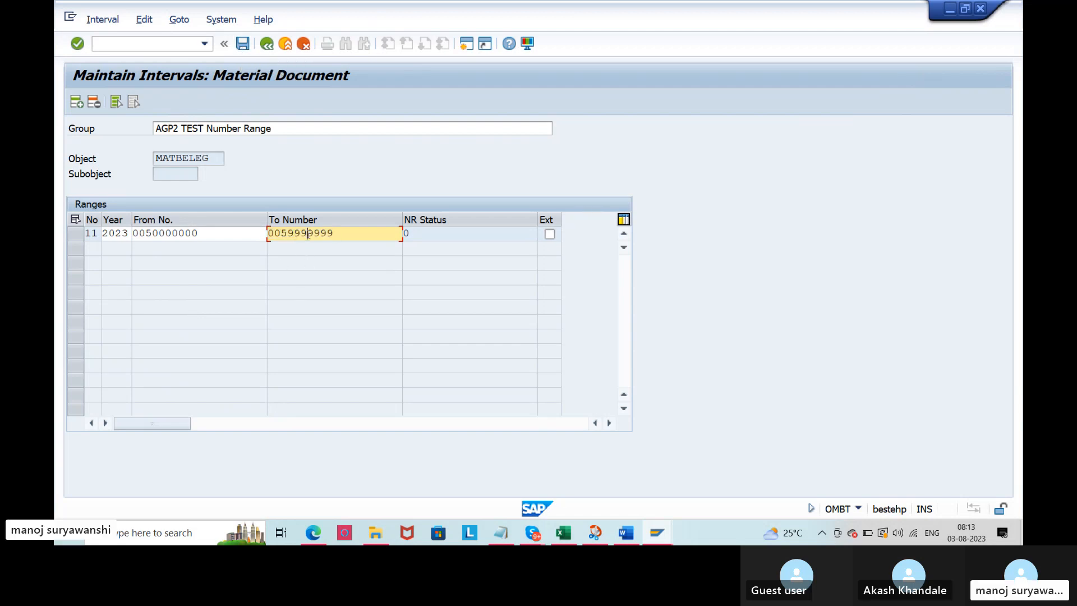
pyautogui.click(159, 234)
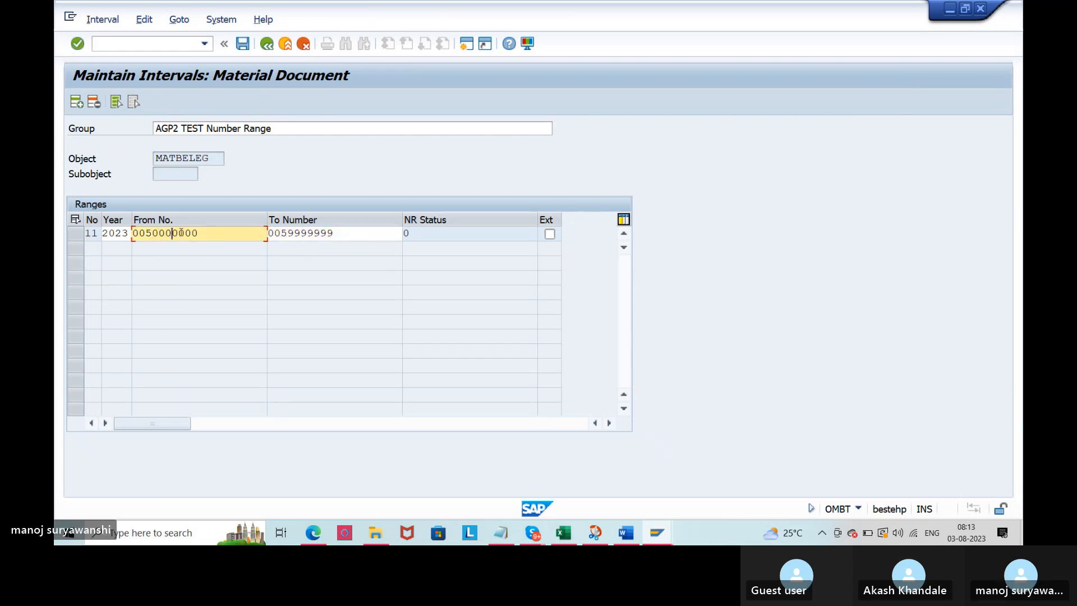
pyautogui.click(242, 43)
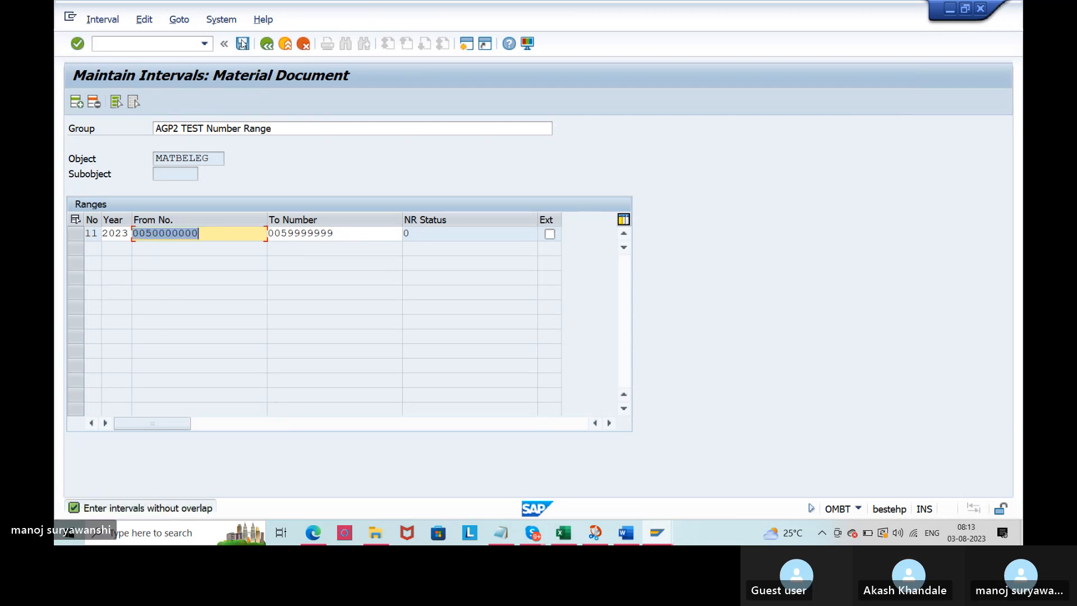
pyautogui.press('BackSpace')
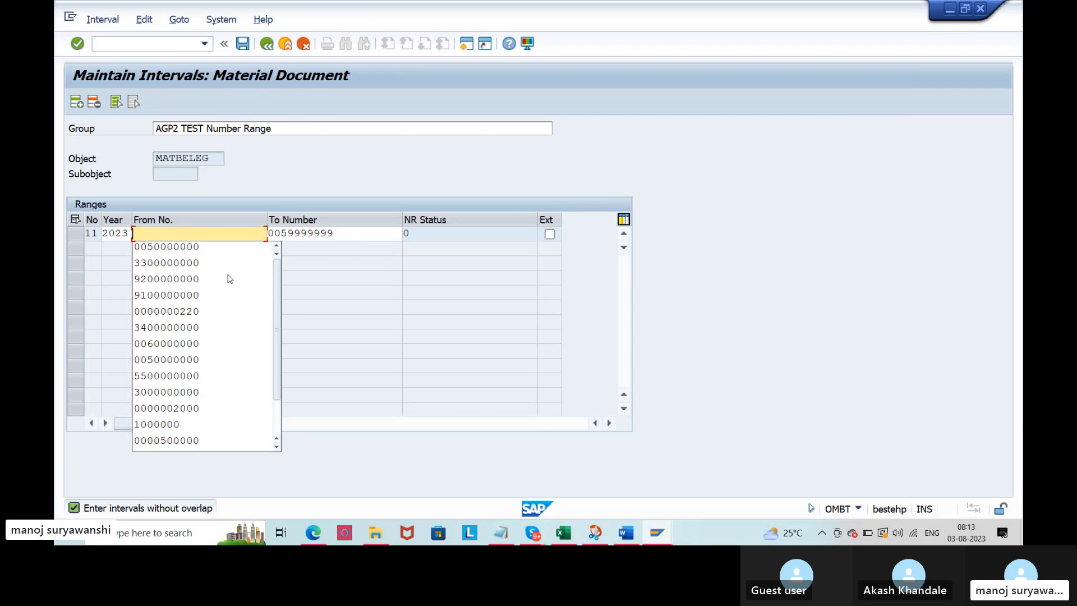
pyautogui.click(193, 375)
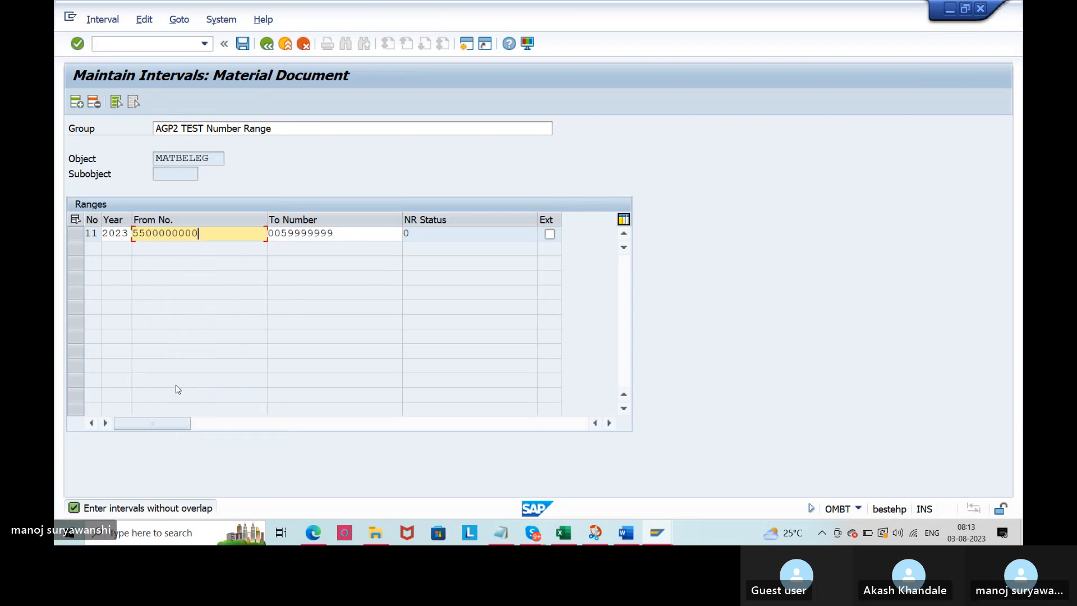
pyautogui.click(144, 234)
pyautogui.press('BackSpace')
pyautogui.write('0')
pyautogui.doubleClick(145, 234)
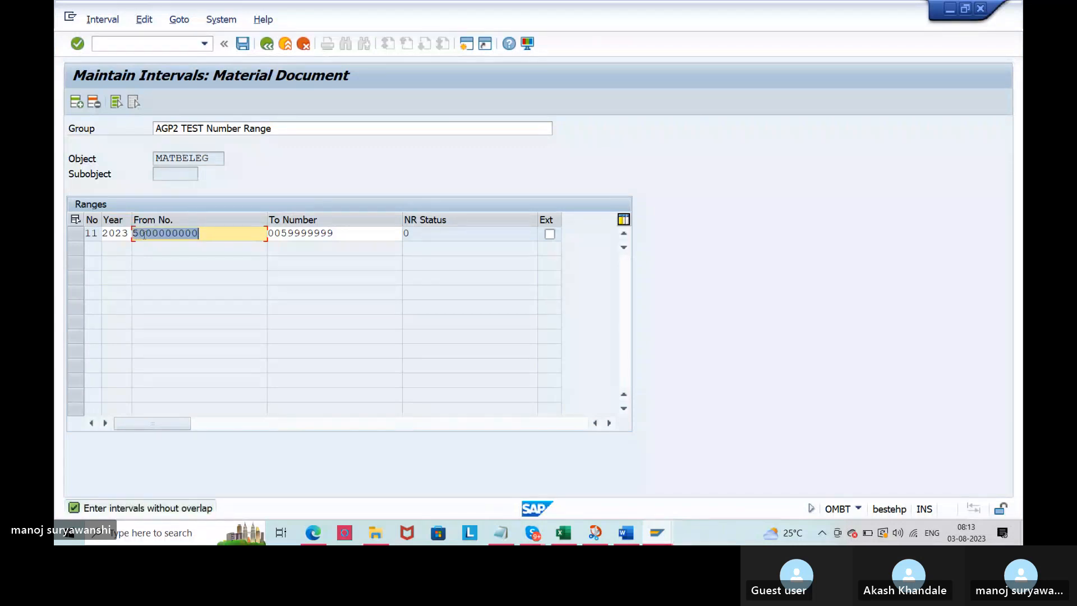
pyautogui.press('Tab')
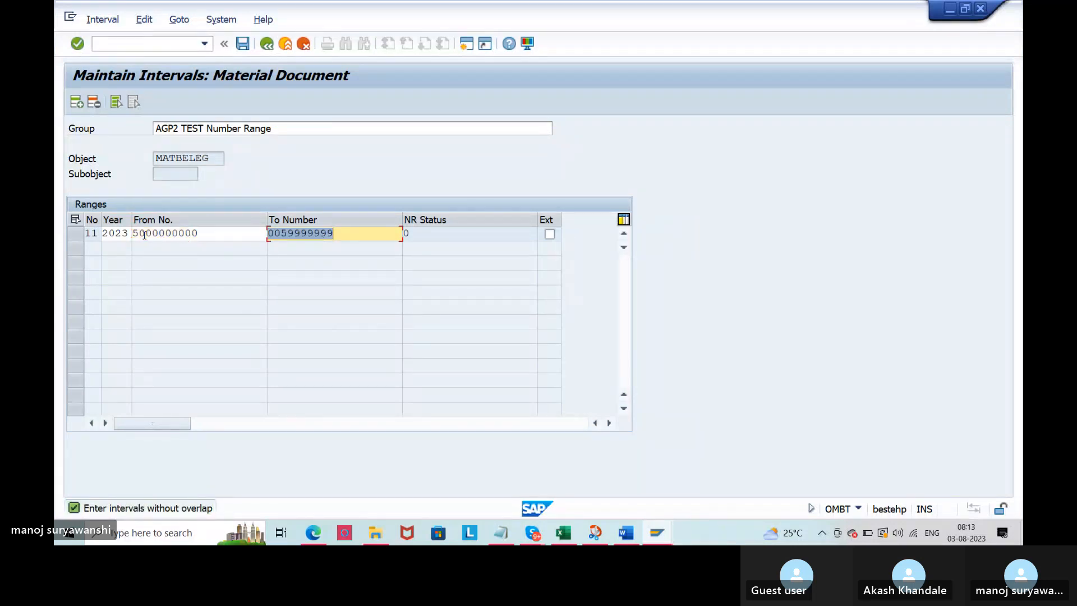
pyautogui.press('BackSpace')
pyautogui.press('BackSpace')
pyautogui.press('BackSpace')
pyautogui.press('BackSpace')
pyautogui.press('BackSpace')
pyautogui.press('BackSpace')
pyautogui.press('BackSpace')
pyautogui.press('BackSpace')
pyautogui.press('BackSpace')
pyautogui.press('BackSpace')
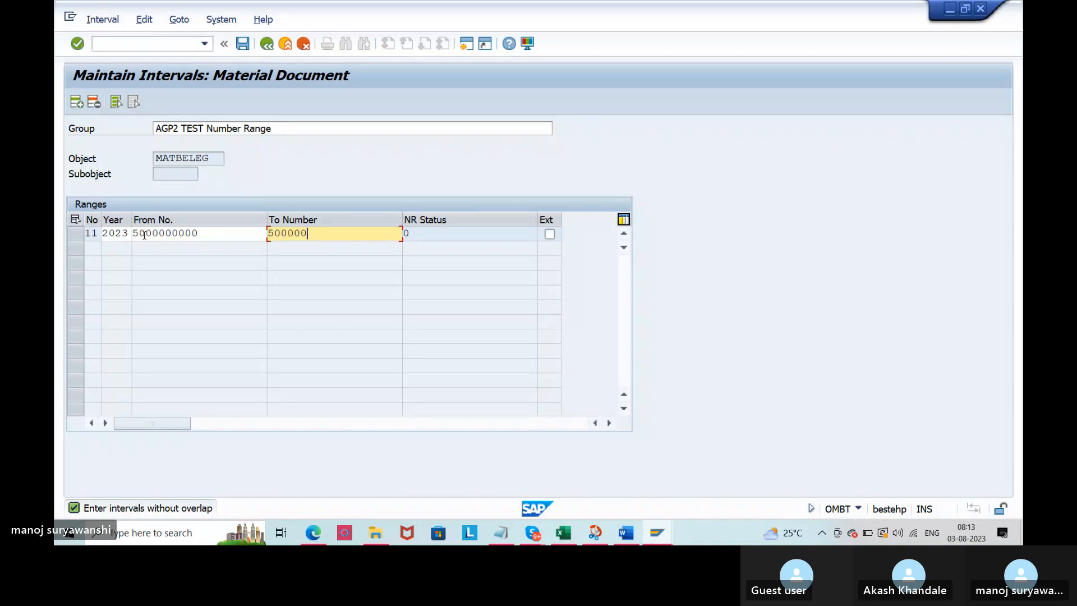
pyautogui.write('5099999999')
pyautogui.doubleClick(144, 235)
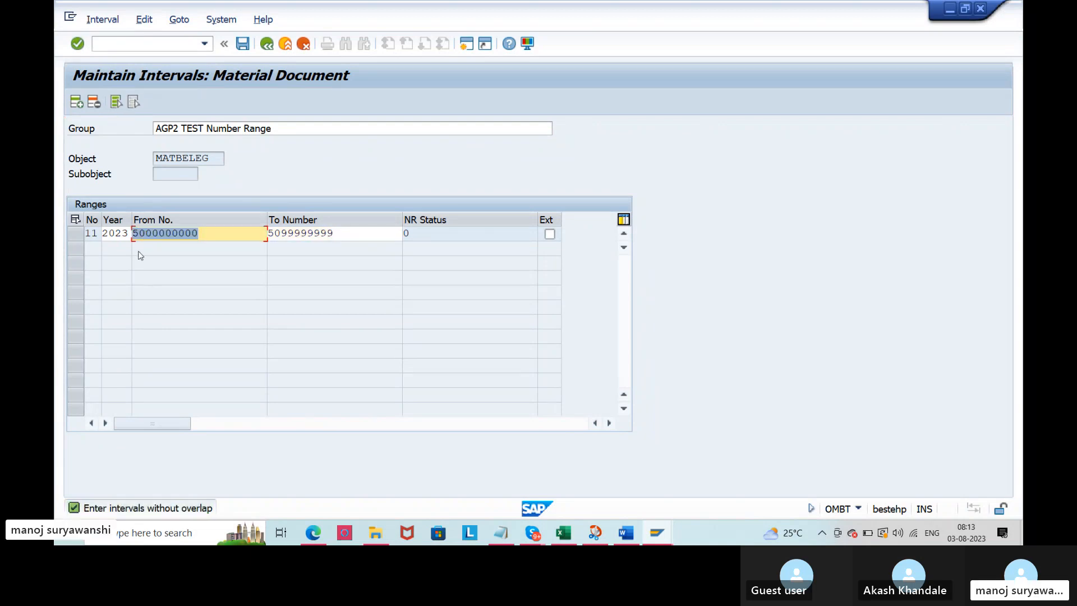
pyautogui.click(145, 234)
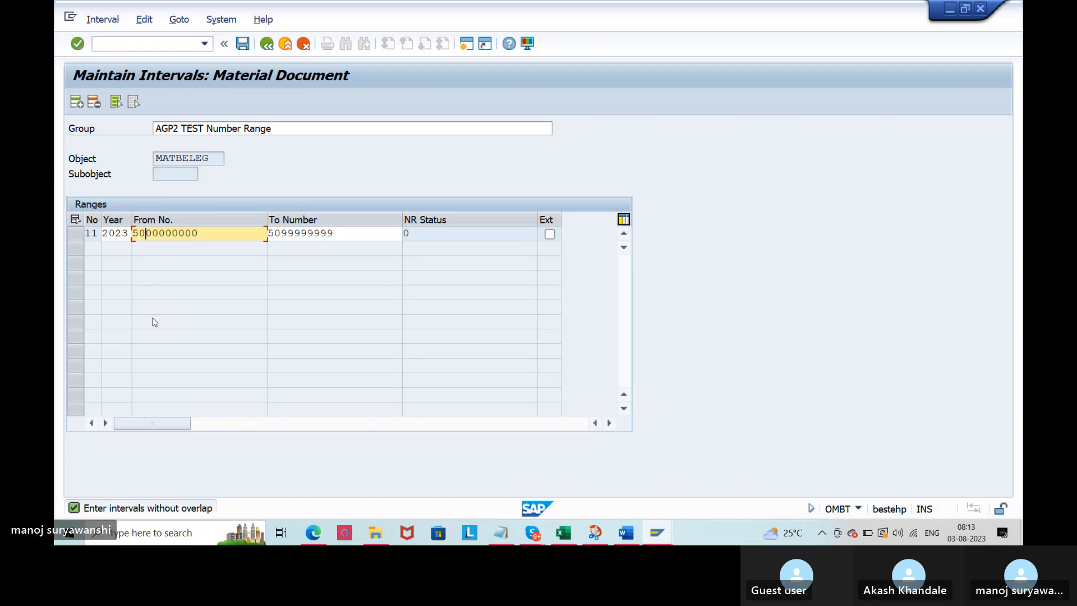
pyautogui.press('BackSpace')
pyautogui.write('2')
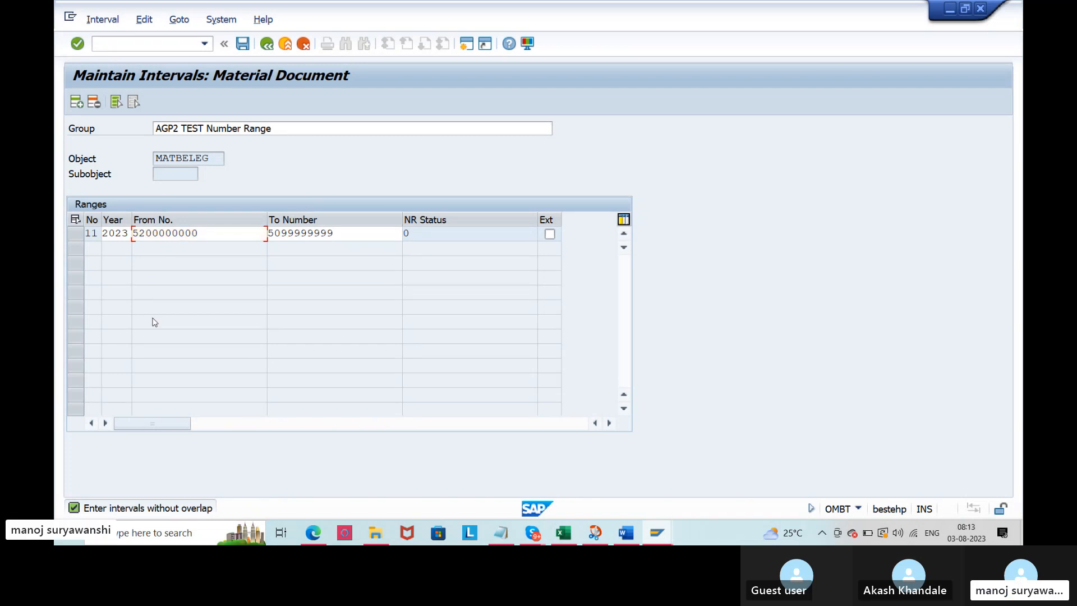
pyautogui.press('Tab')
pyautogui.click(282, 232)
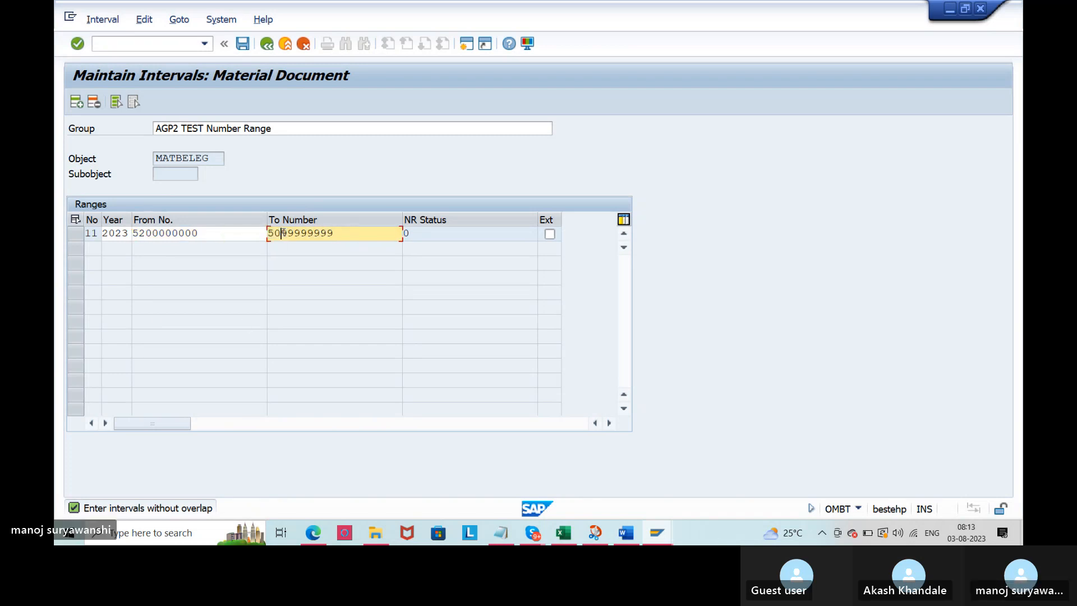
pyautogui.press('Return')
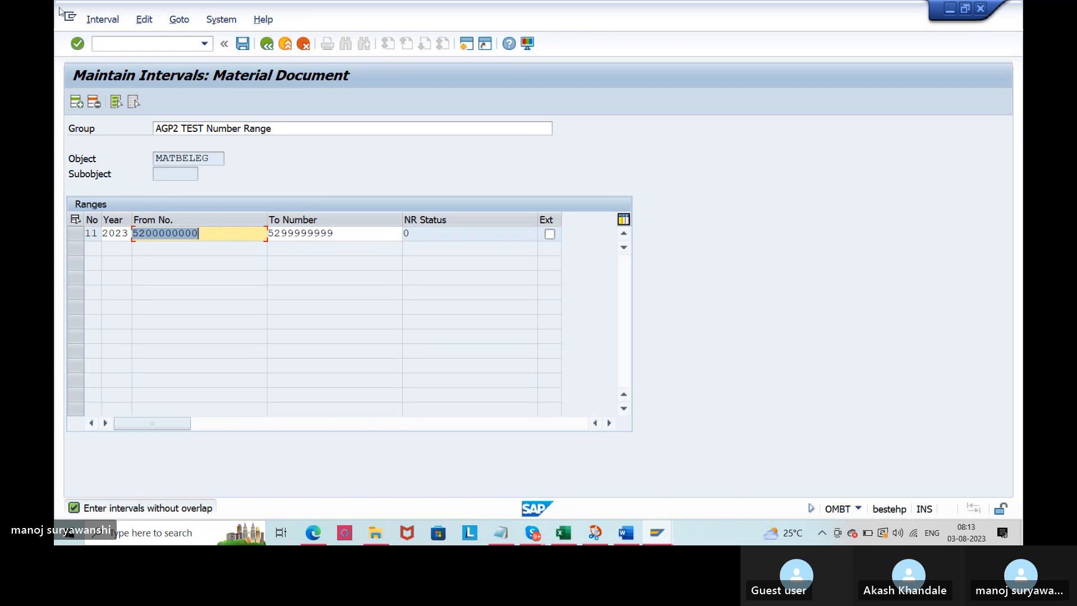
# Step: Review the list of existing material document intervals for ranges that could overlap, and close it
pyautogui.click(102, 21)
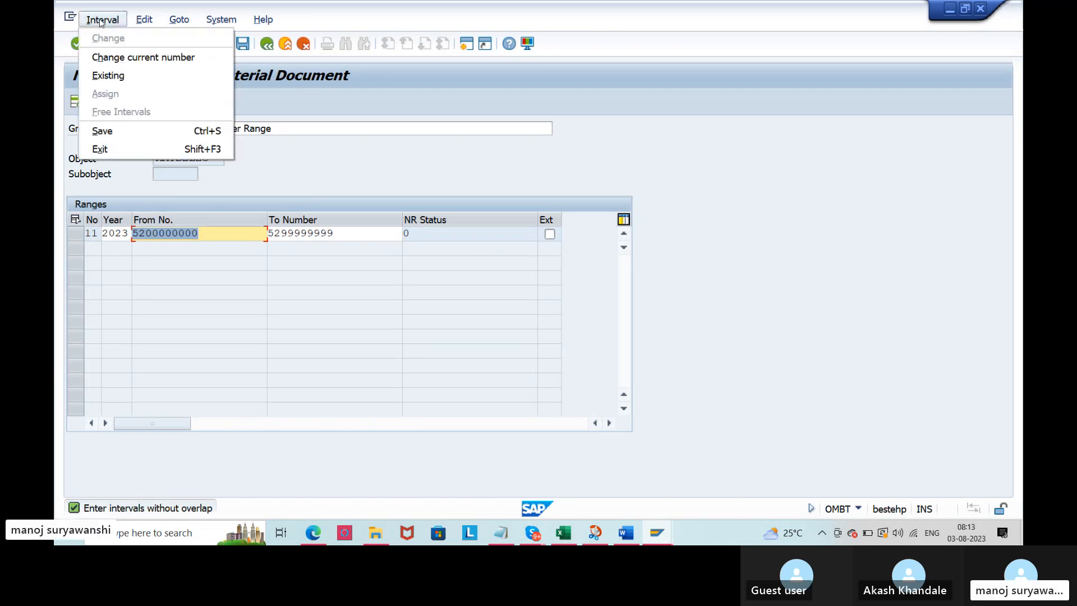
pyautogui.click(111, 75)
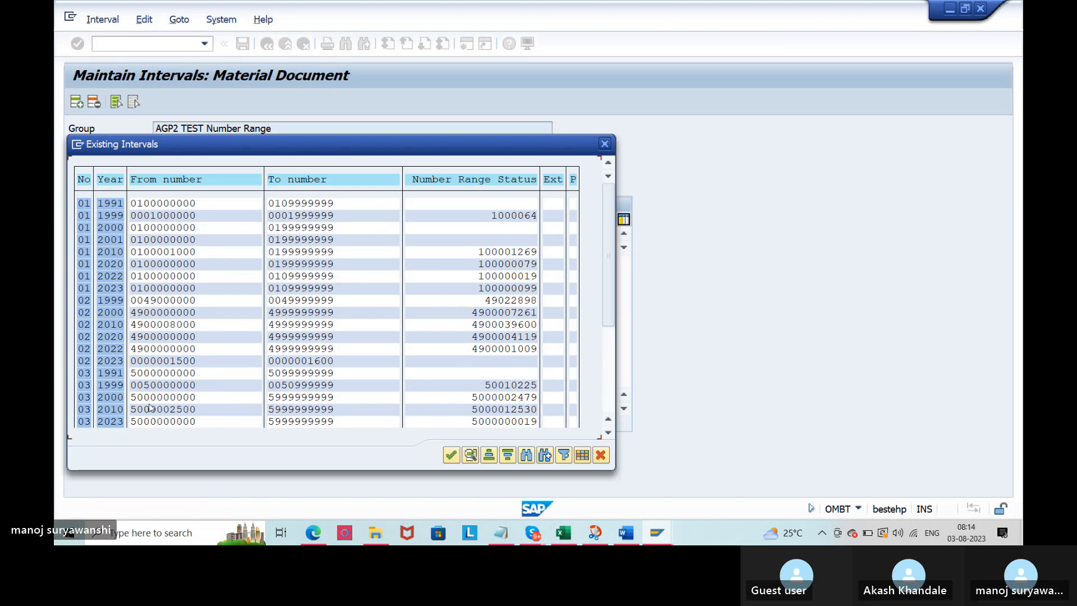
pyautogui.click(612, 362)
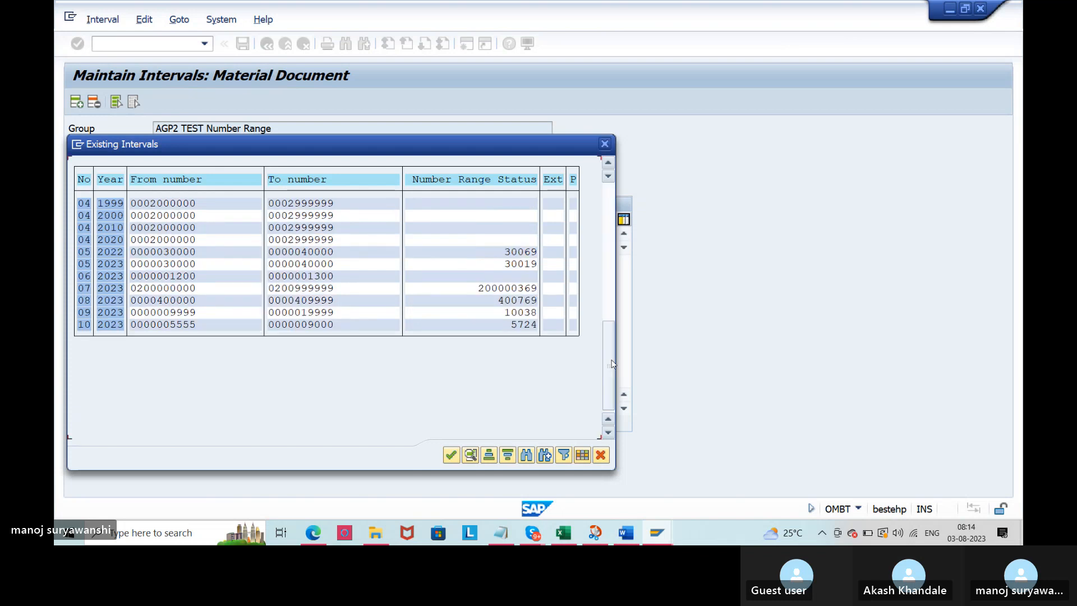
pyautogui.click(614, 306)
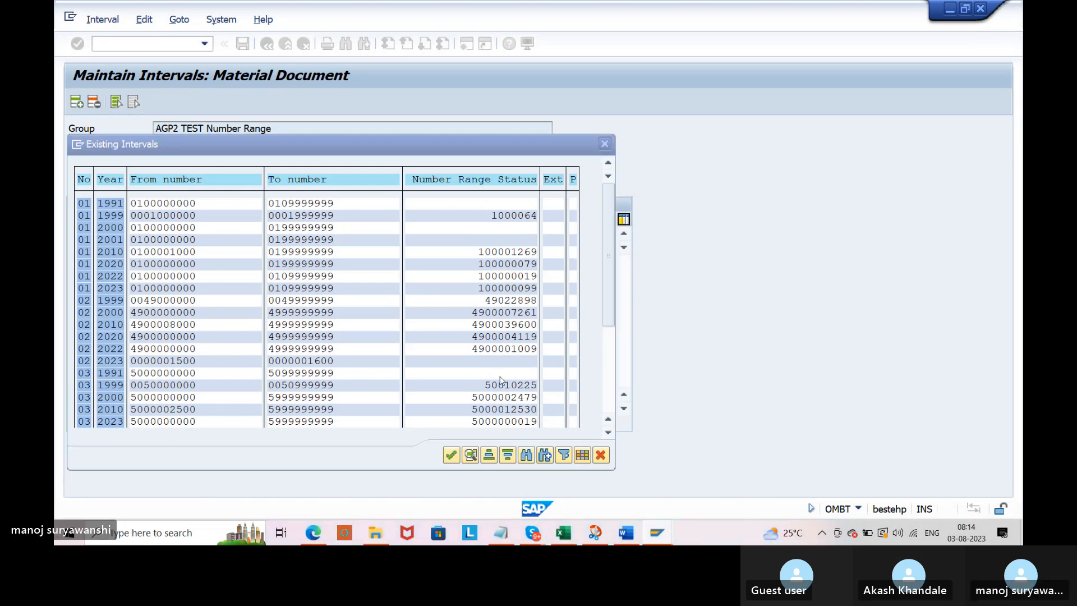
pyautogui.hotkey('alt', 'Tab')
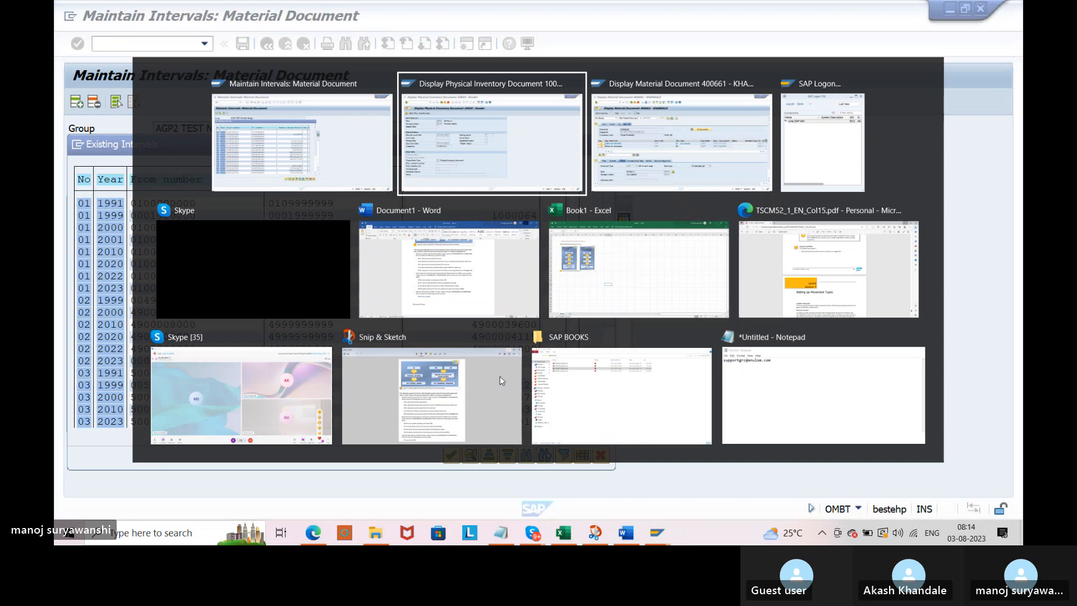
pyautogui.press('Escape')
pyautogui.press('Return')
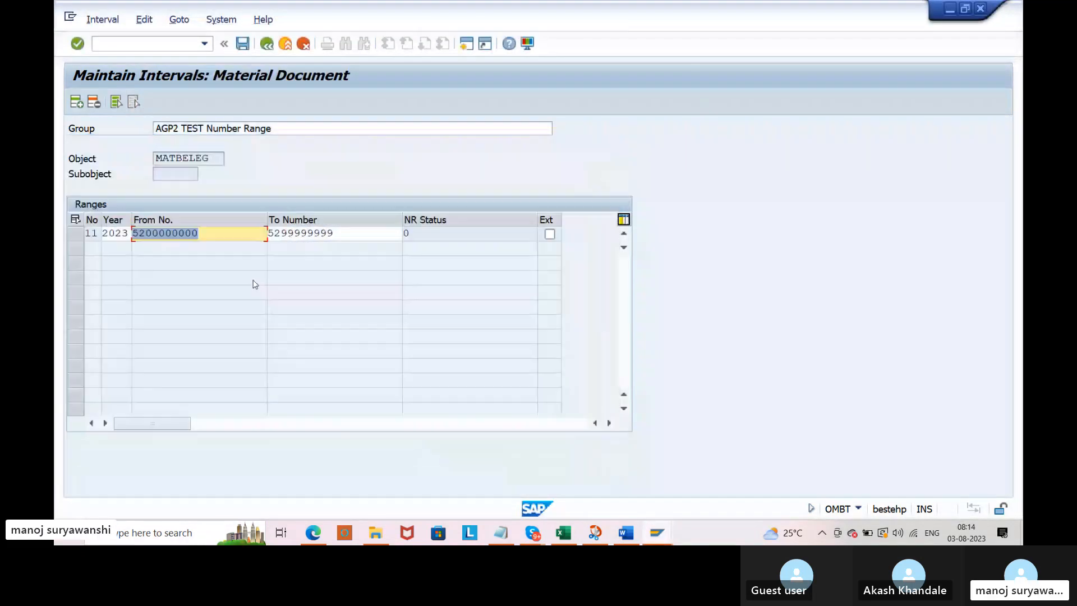
pyautogui.write('2')
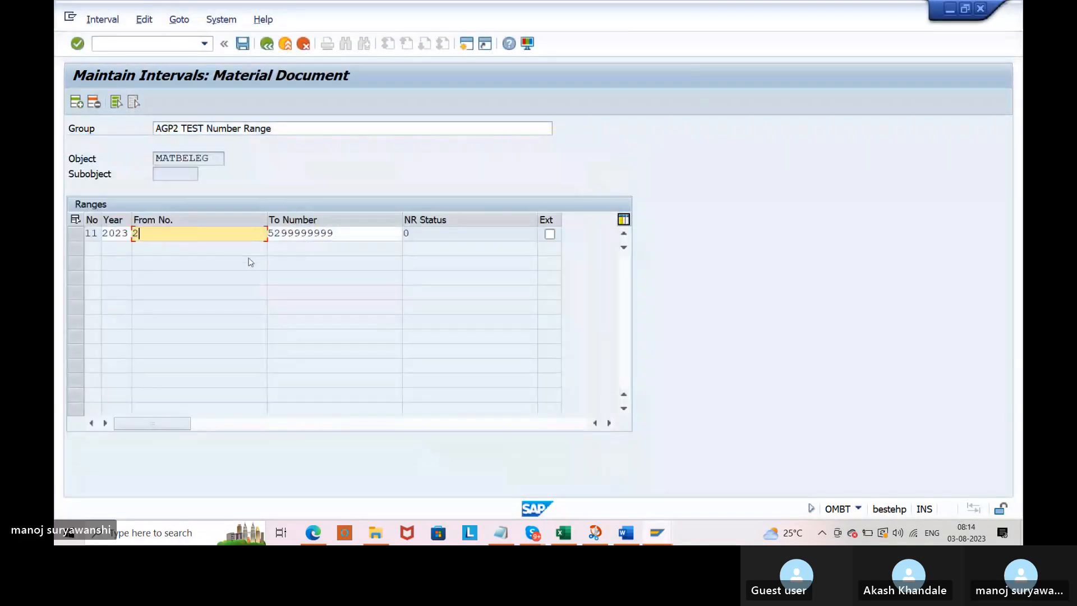
pyautogui.write('00000000')
pyautogui.press('Return')
pyautogui.hotkey('ctrl', 'c')
pyautogui.moveTo(239, 235); pyautogui.dragTo(143, 240)
pyautogui.press('Tab')
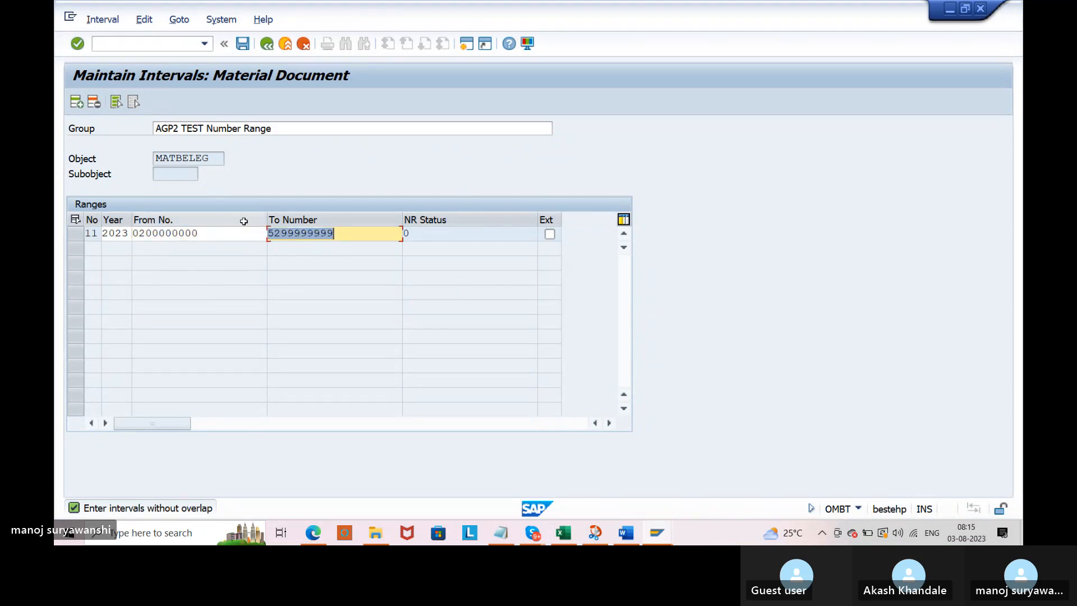
pyautogui.hotkey('ctrl', 'v')
pyautogui.press('BackSpace')
pyautogui.press('BackSpace')
pyautogui.press('BackSpace')
pyautogui.press('BackSpace')
pyautogui.press('BackSpace')
pyautogui.press('BackSpace')
pyautogui.press('BackSpace')
pyautogui.press('BackSpace')
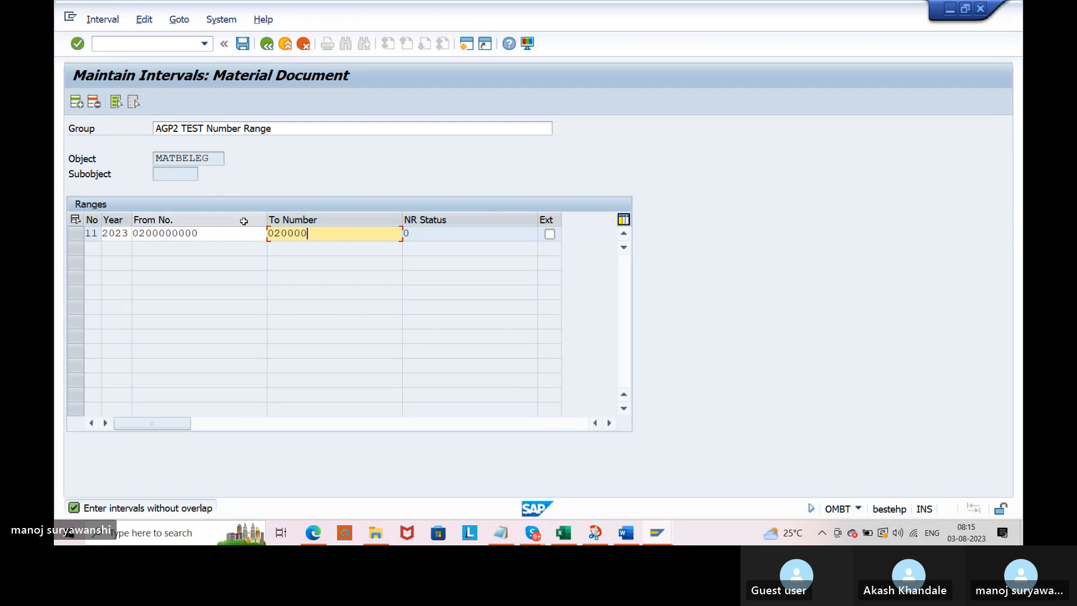
pyautogui.write('9999999')
pyautogui.press('Return')
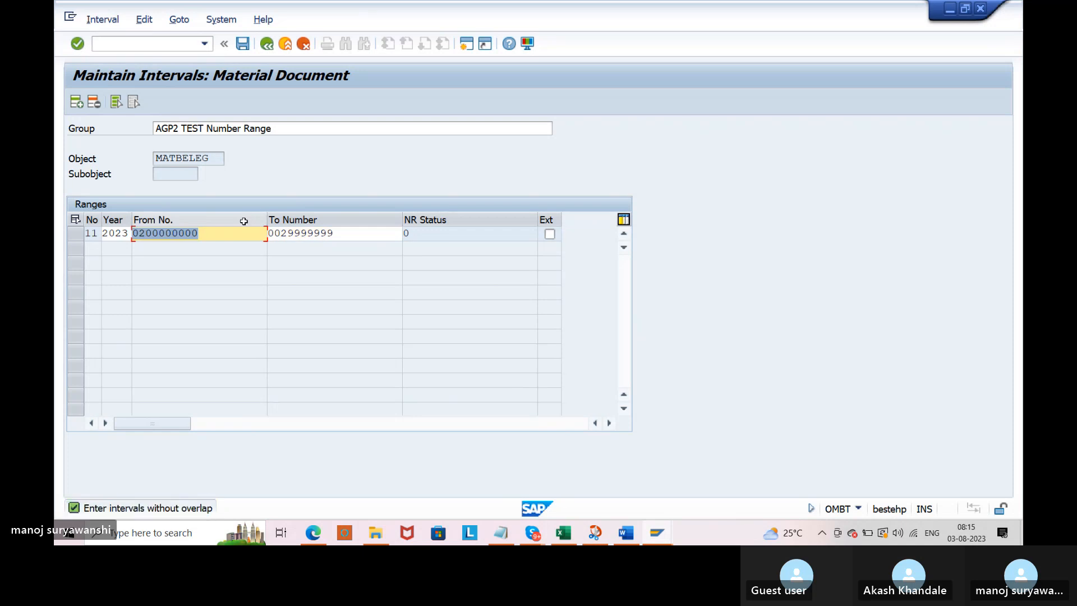
pyautogui.click(217, 235)
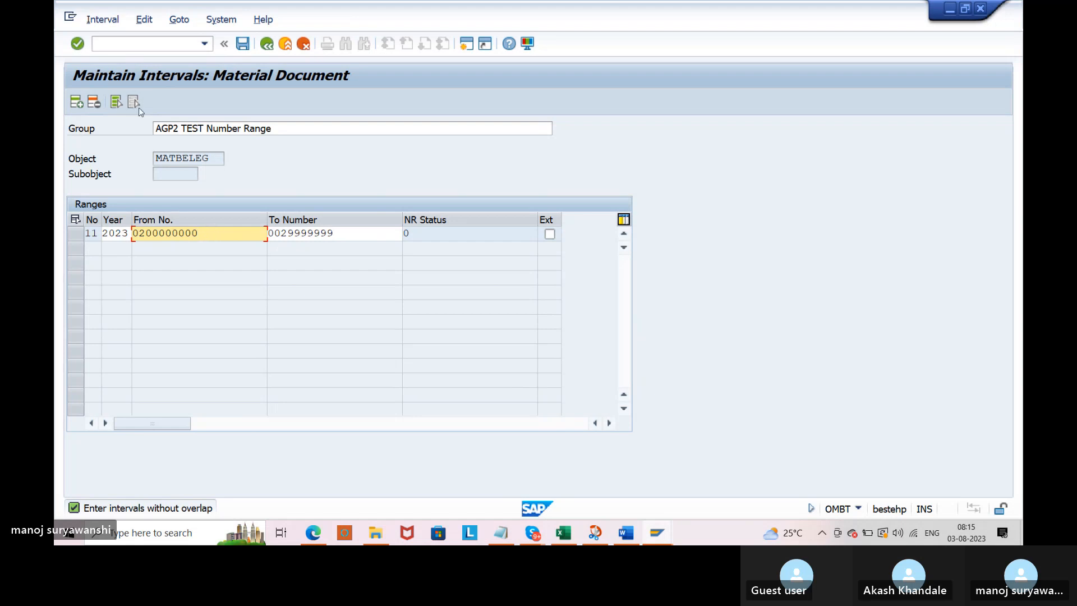
pyautogui.click(102, 20)
pyautogui.click(125, 77)
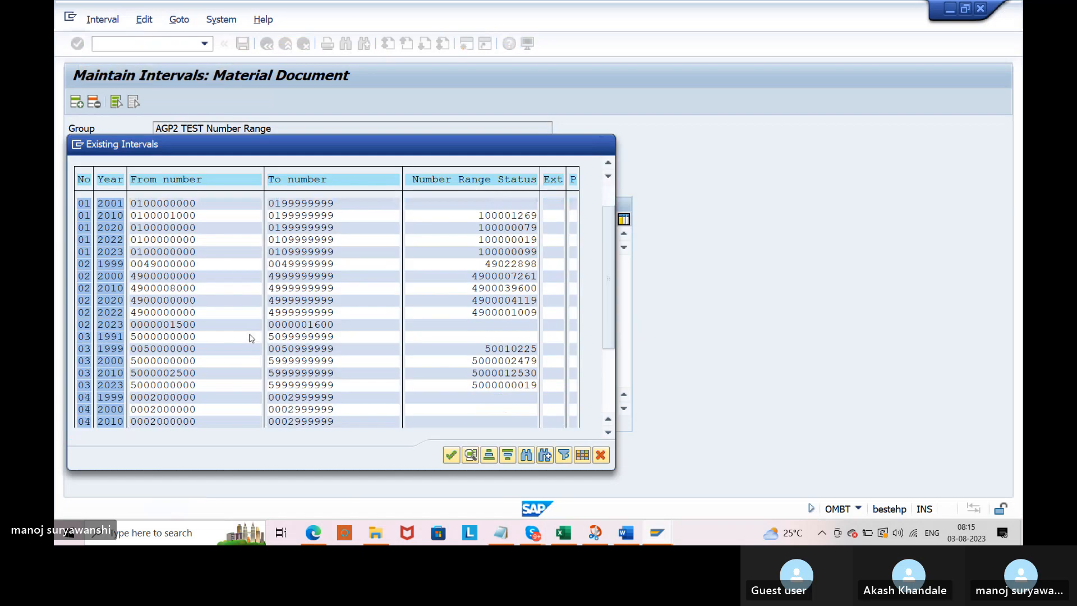
pyautogui.scroll(-6, 251, 338)
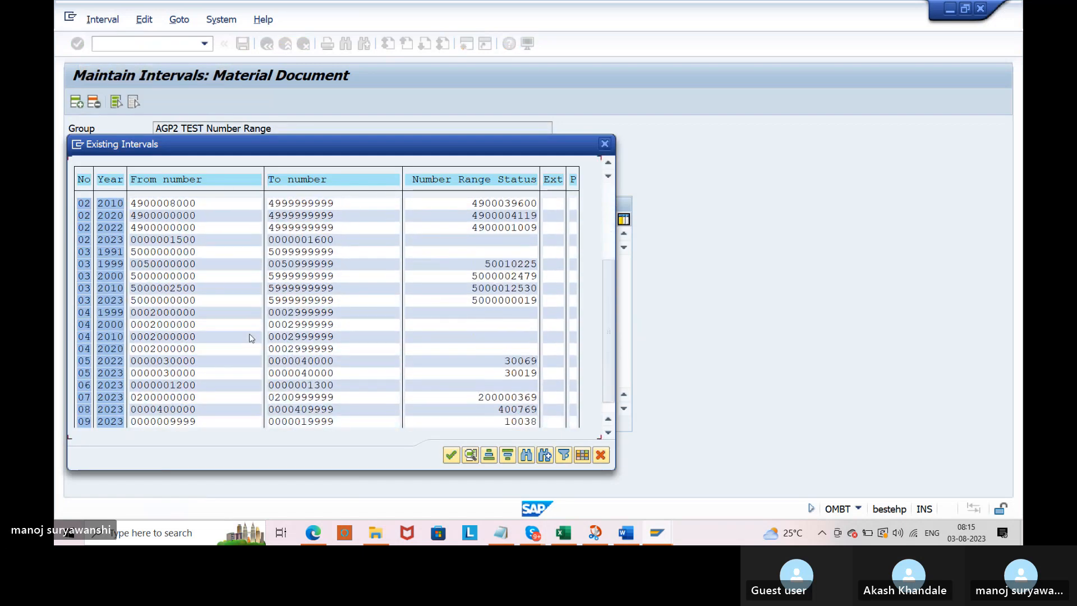
pyautogui.click(208, 387)
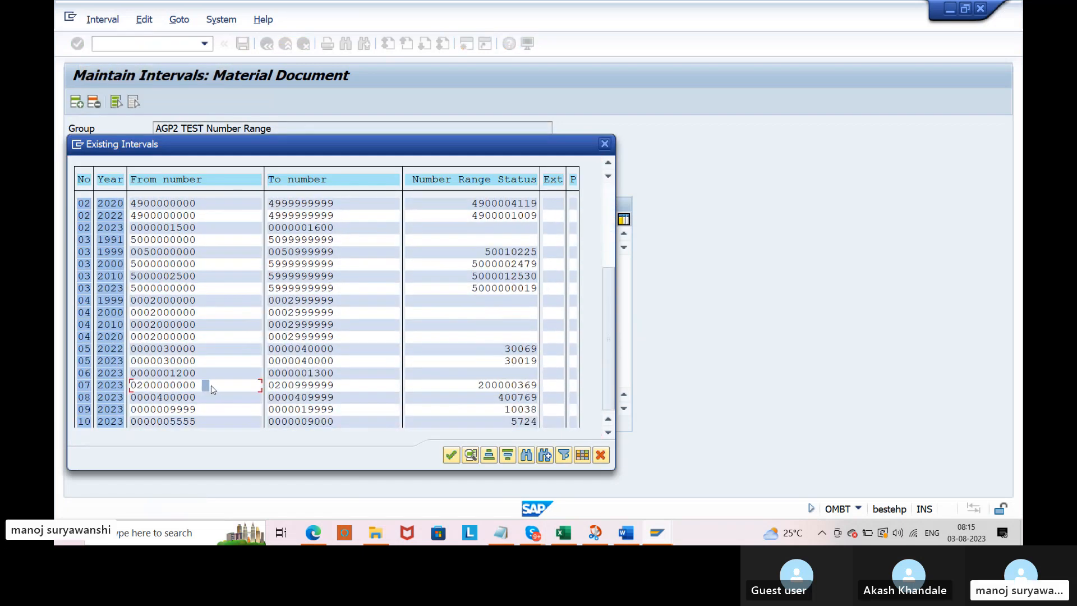
pyautogui.scroll(-1, 267, 406)
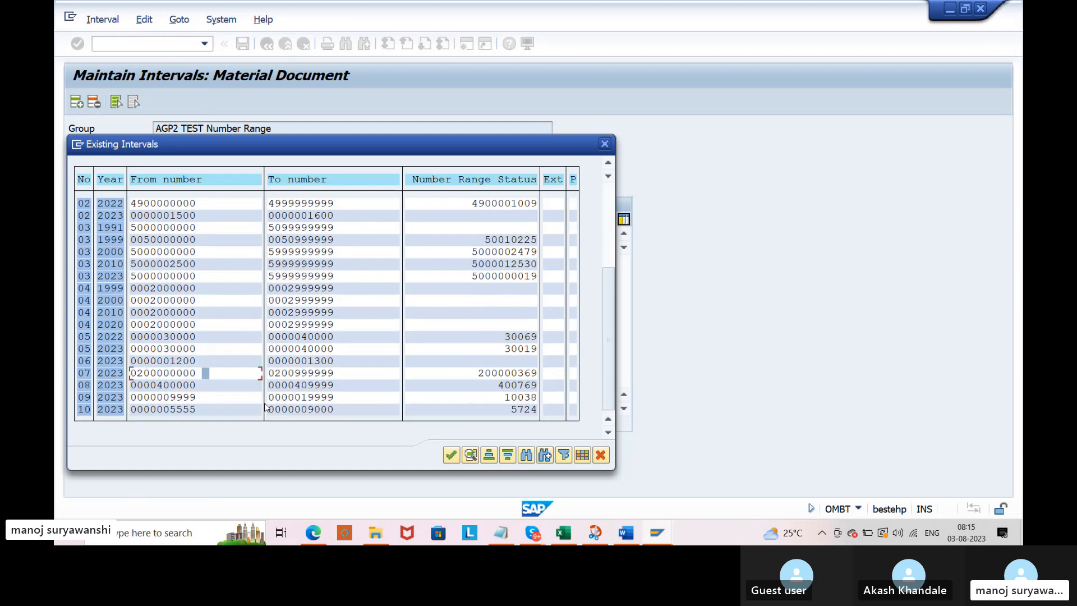
pyautogui.click(605, 144)
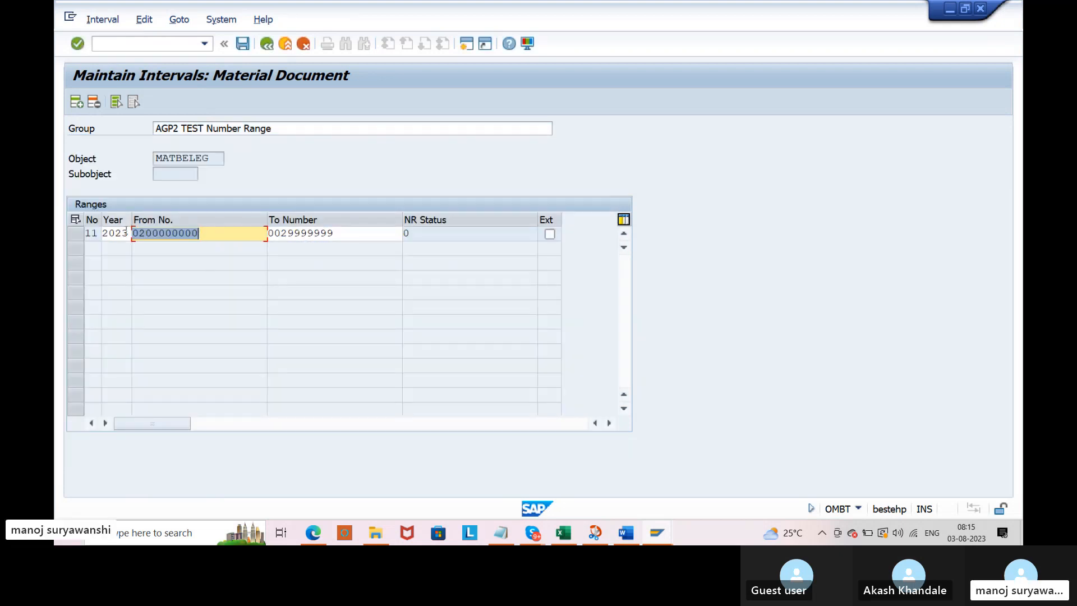
pyautogui.click(144, 237)
pyautogui.press('BackSpace')
pyautogui.write('4')
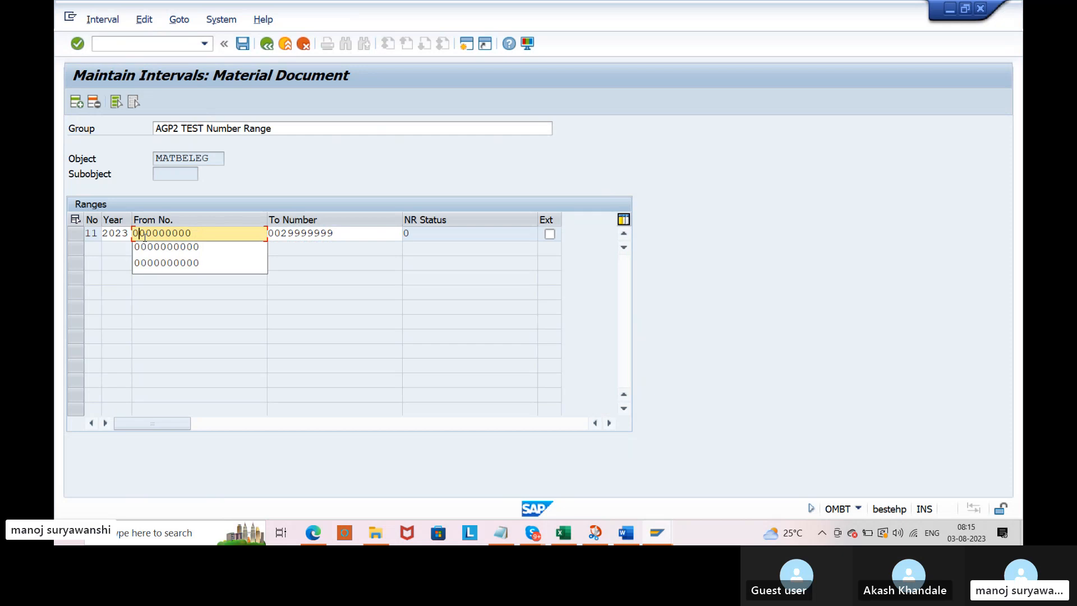
pyautogui.click(283, 232)
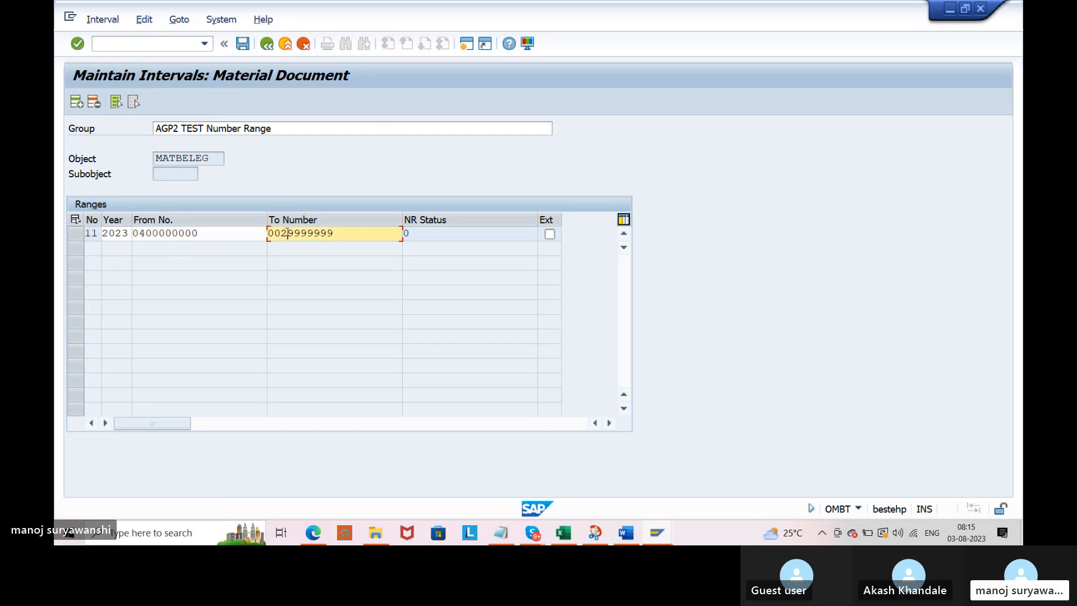
pyautogui.press('BackSpace')
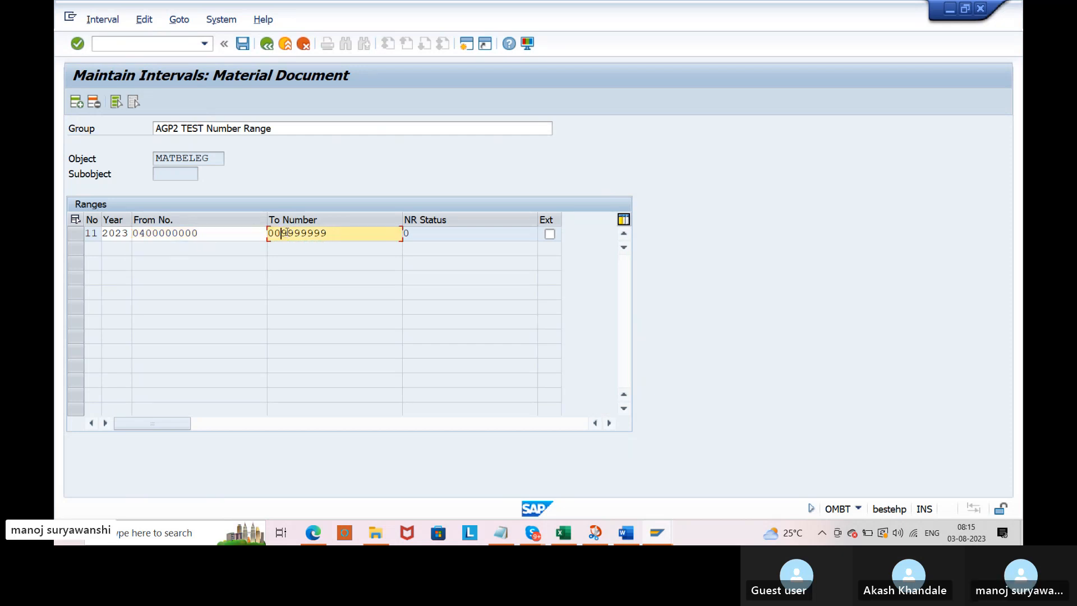
pyautogui.press('BackSpace')
pyautogui.write('04')
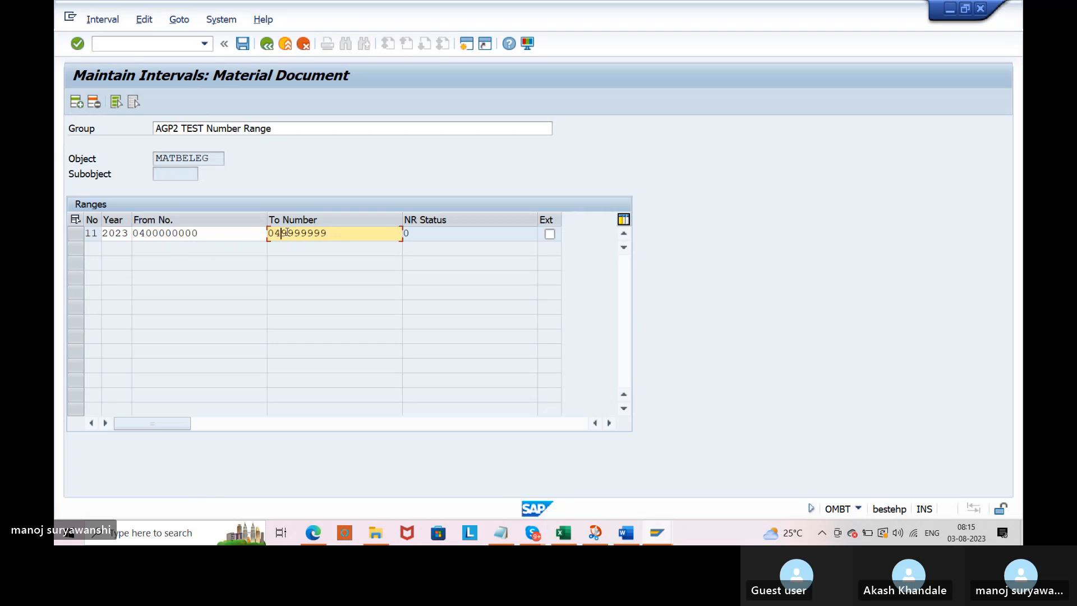
pyautogui.press('Return')
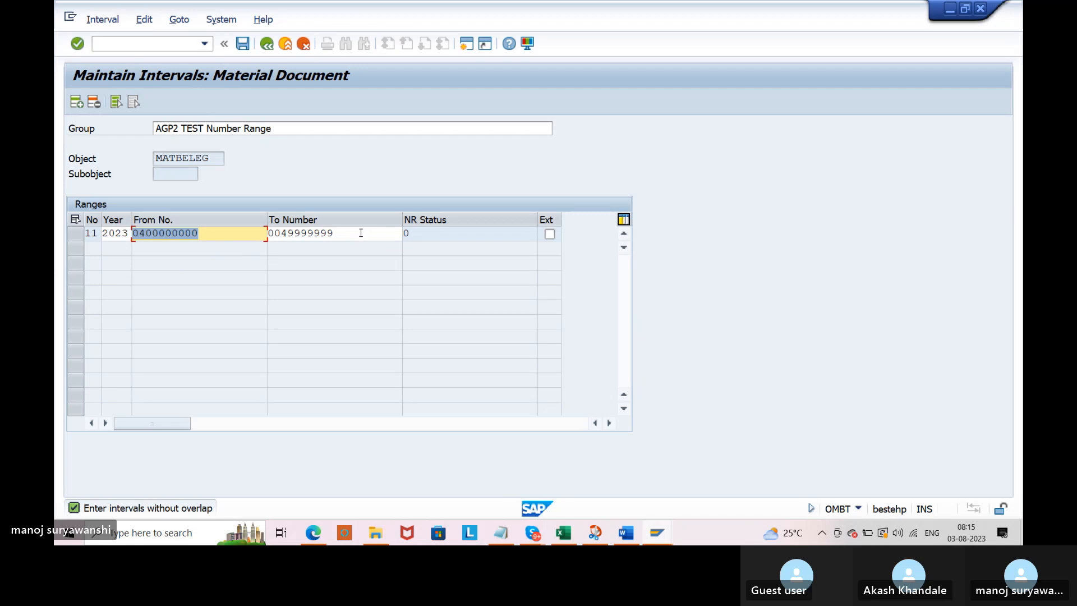
pyautogui.click(361, 233)
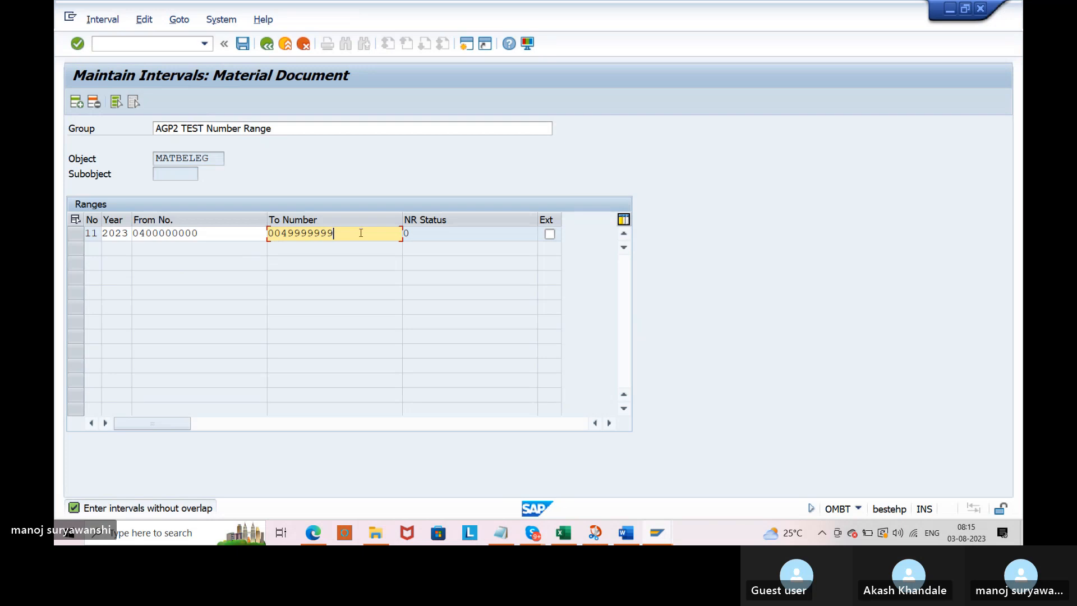
pyautogui.click(139, 230)
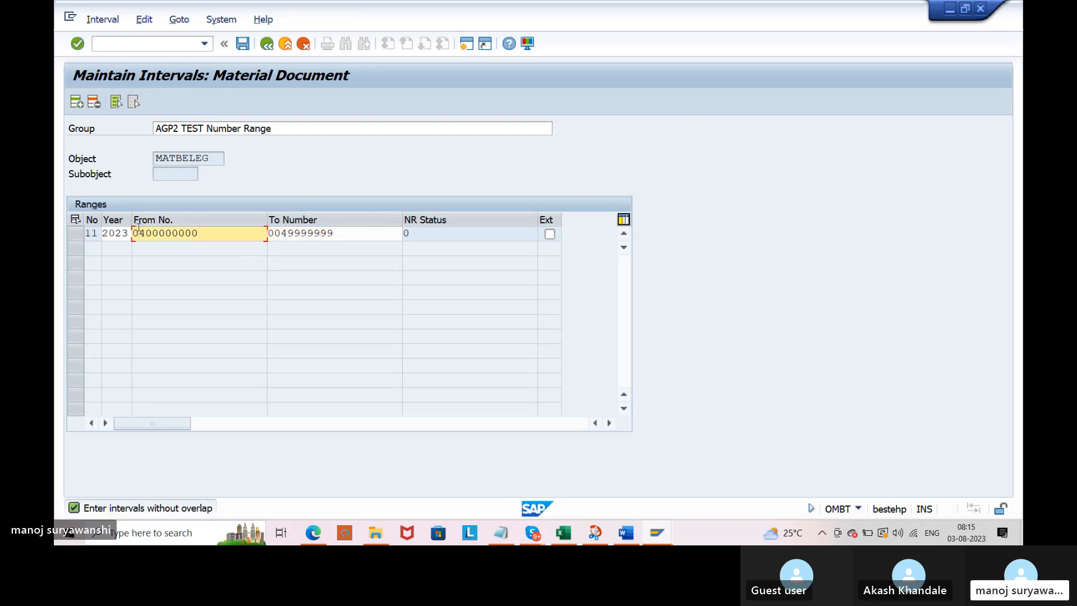
pyautogui.write('4')
pyautogui.press('Return')
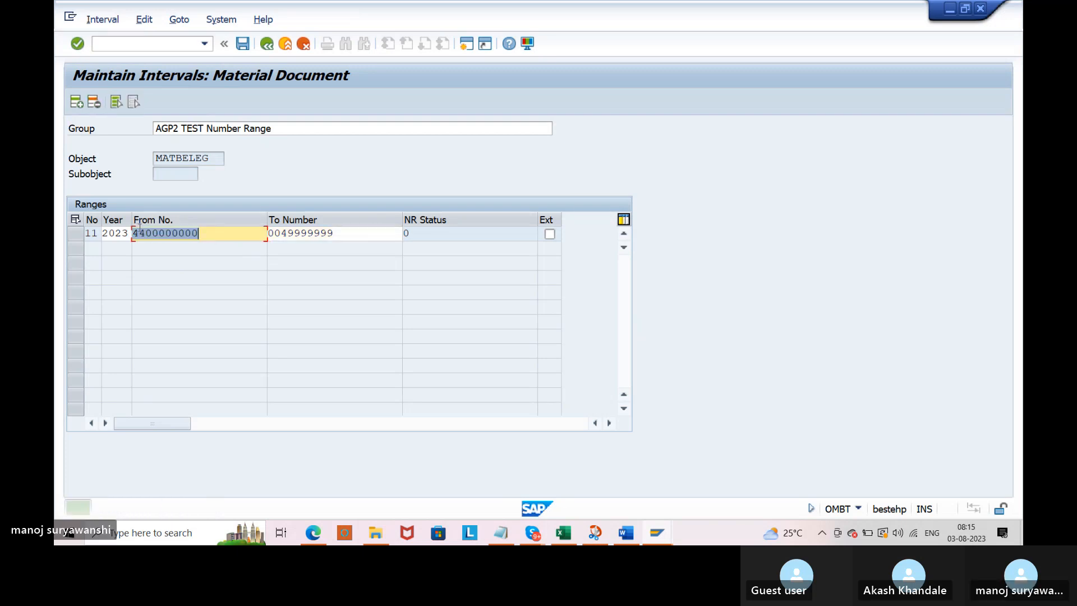
pyautogui.click(145, 232)
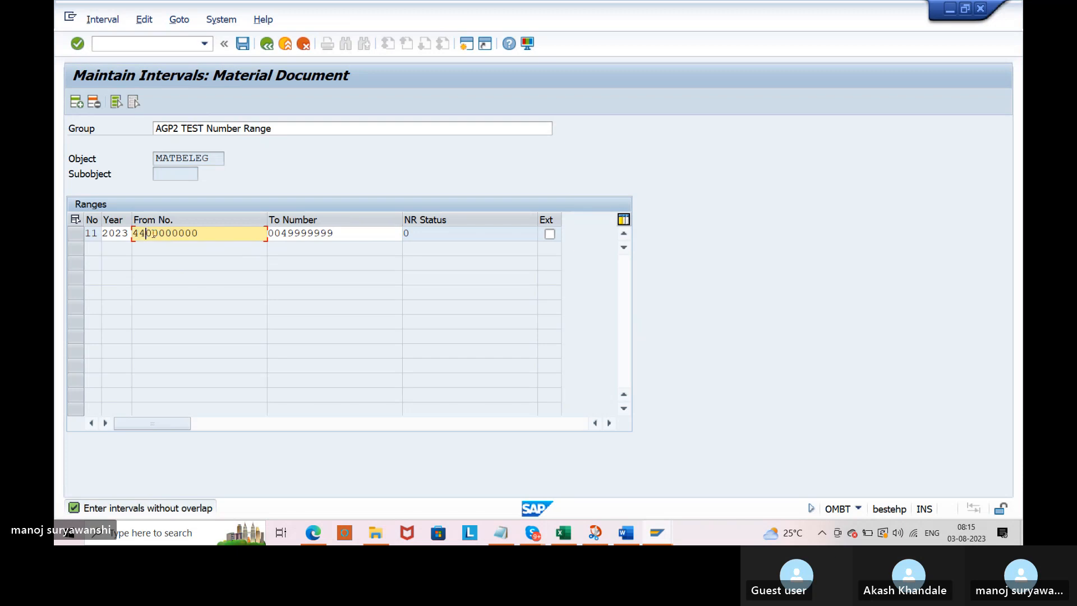
pyautogui.click(186, 234)
pyautogui.click(193, 234)
pyautogui.click(203, 233)
pyautogui.press('Return')
pyautogui.click(219, 235)
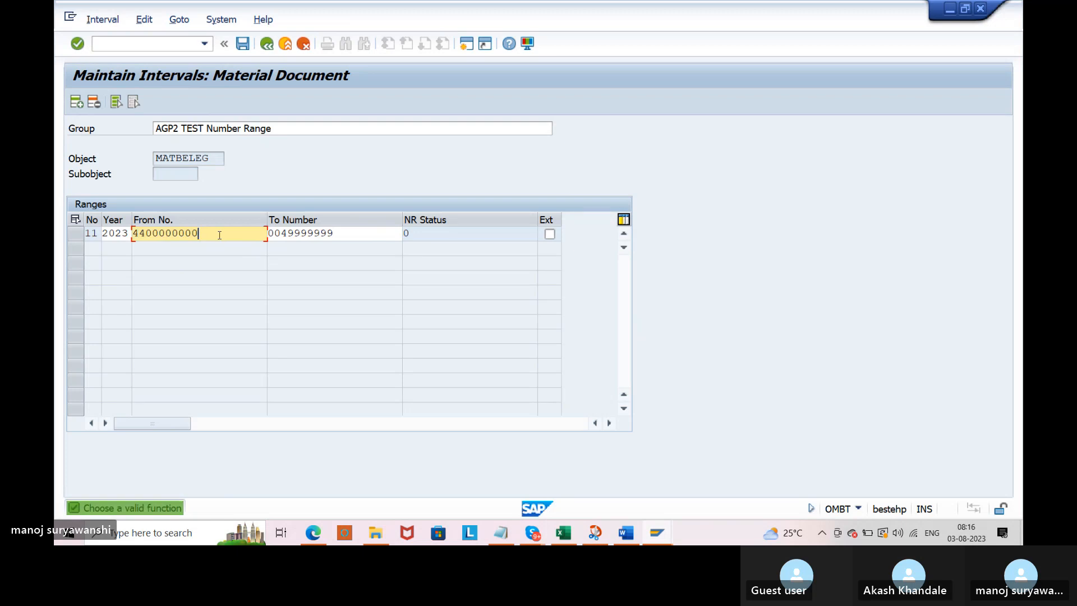
pyautogui.moveTo(219, 234); pyautogui.dragTo(133, 231)
pyautogui.hotkey('ctrl', 'c')
pyautogui.click(133, 231)
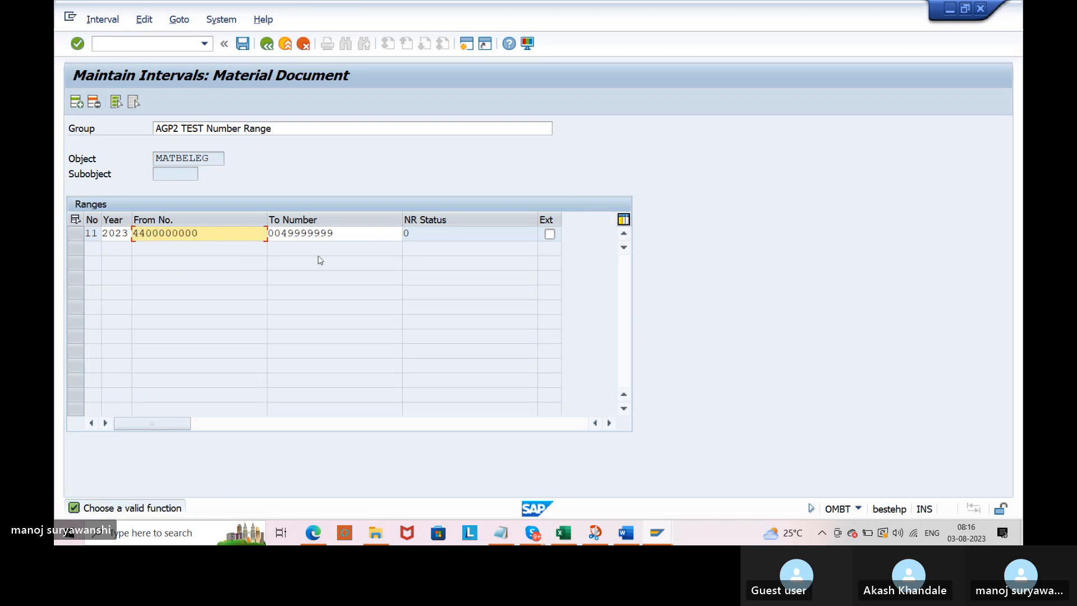
pyautogui.press('Tab')
pyautogui.hotkey('ctrl', 'v')
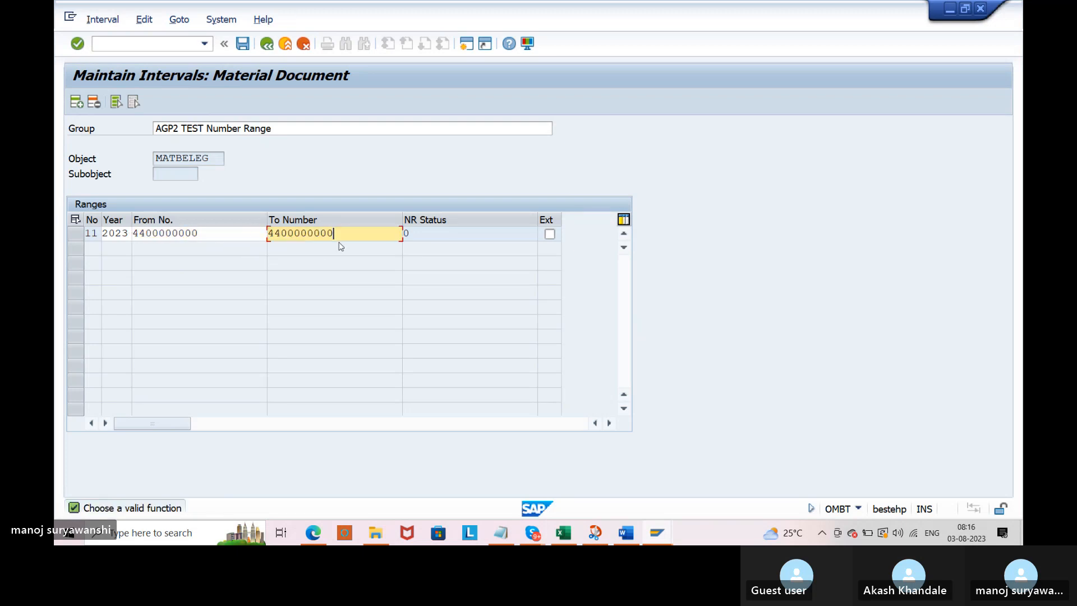
pyautogui.press('BackSpace')
pyautogui.press('BackSpace')
pyautogui.press('BackSpace')
pyautogui.press('BackSpace')
pyautogui.press('BackSpace')
pyautogui.press('BackSpace')
pyautogui.press('BackSpace')
pyautogui.press('BackSpace')
pyautogui.write('99999999')
pyautogui.press('Return')
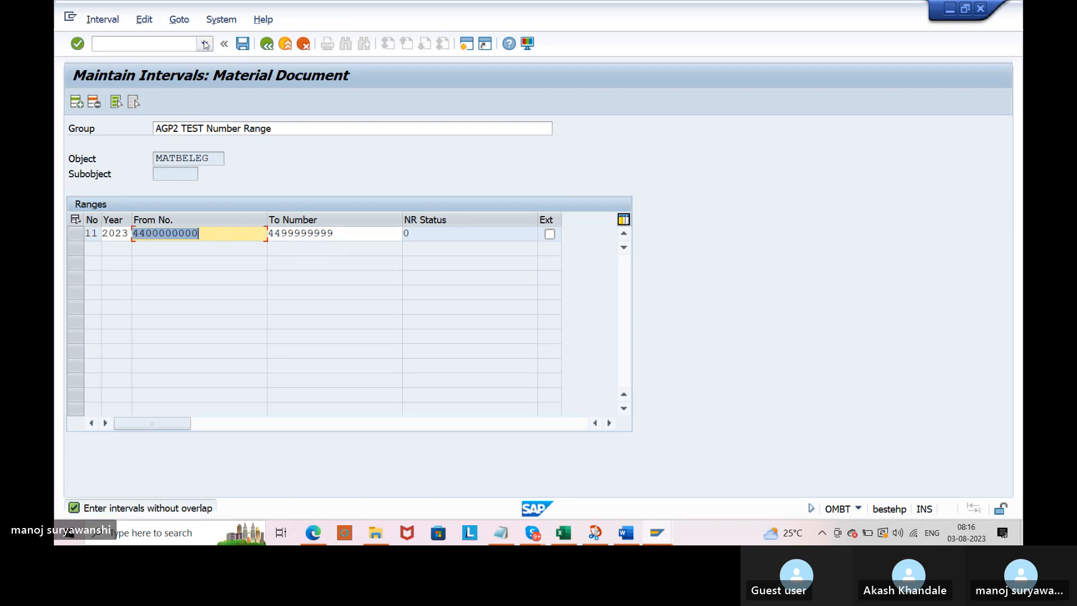
# Step: Save the 2023 interval, acknowledging the transport notice, and widen the Year column slightly
pyautogui.click(243, 47)
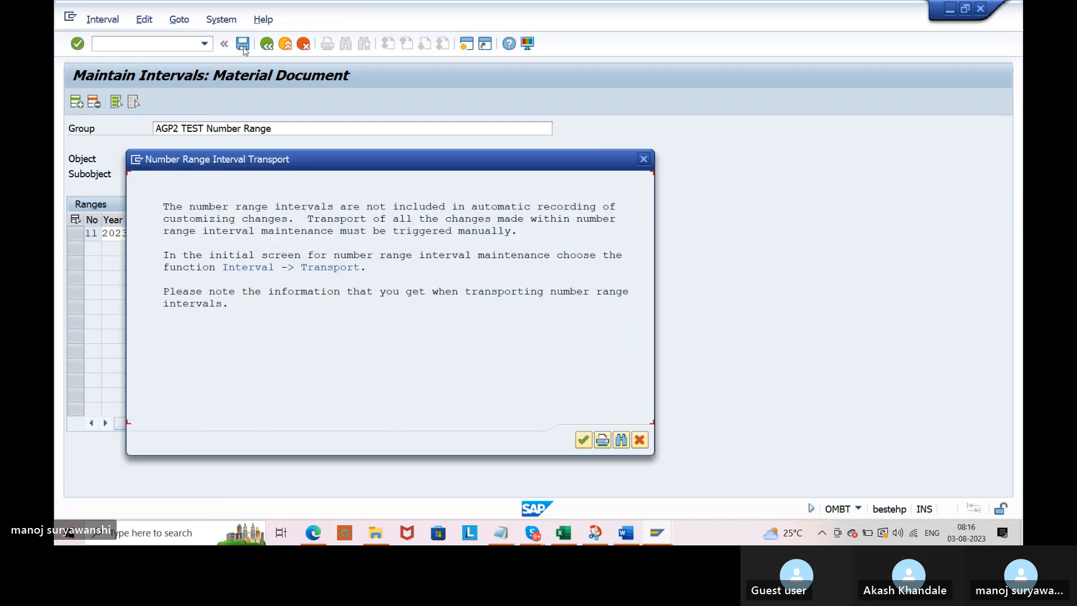
pyautogui.click(584, 439)
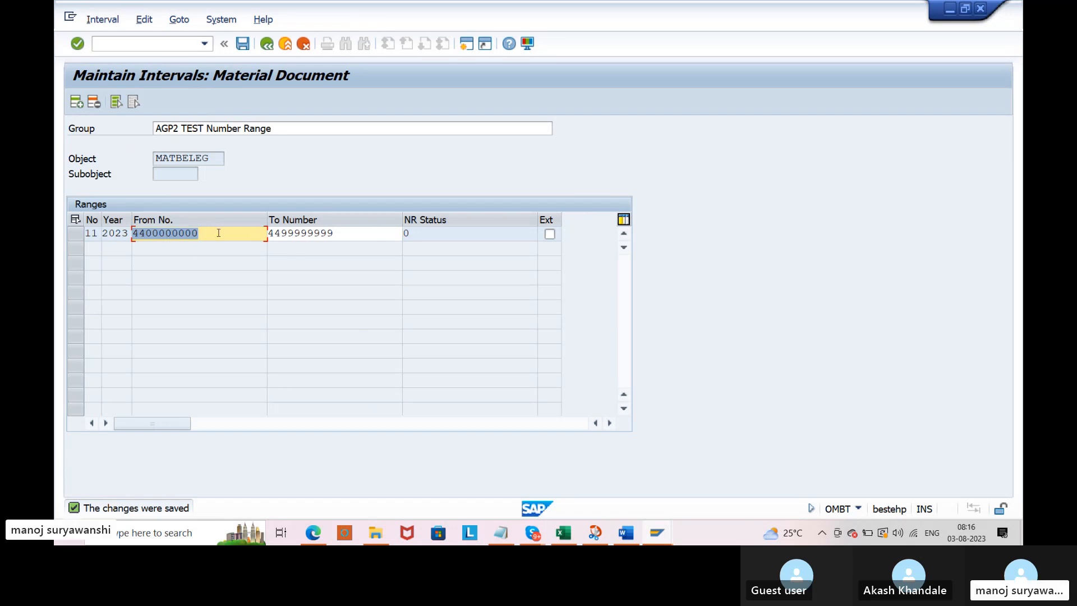
pyautogui.click(96, 235)
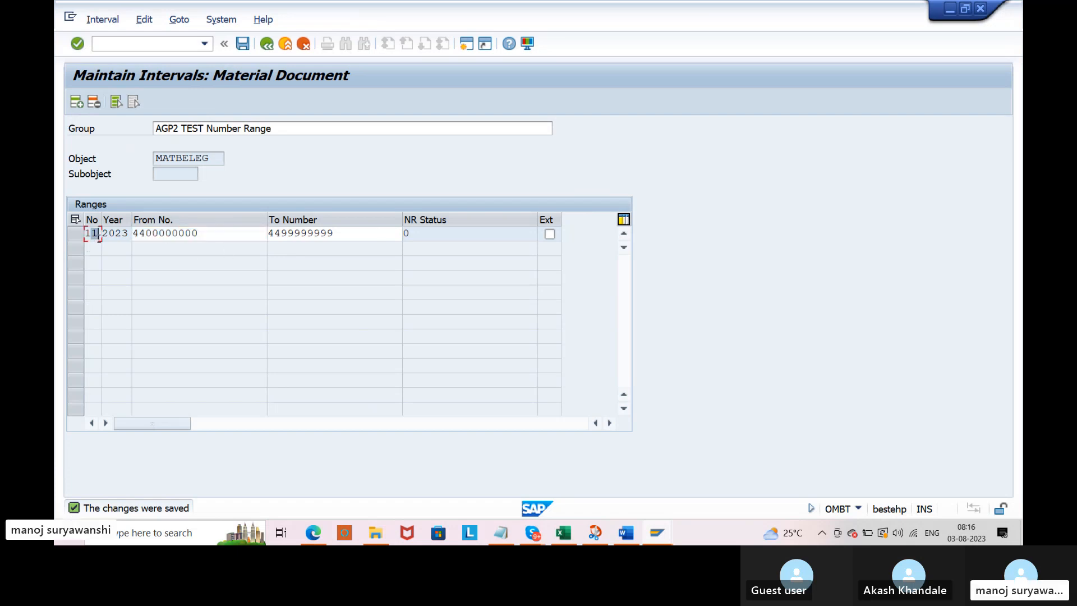
pyautogui.moveTo(131, 219); pyautogui.dragTo(110, 233)
pyautogui.click(136, 233)
pyautogui.click(231, 234)
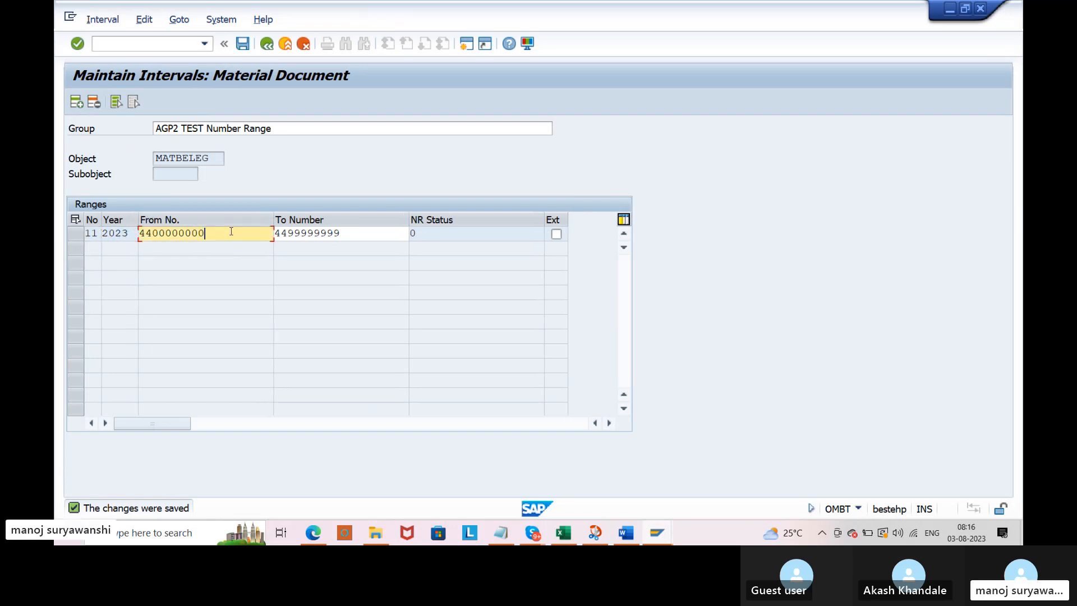
pyautogui.click(368, 234)
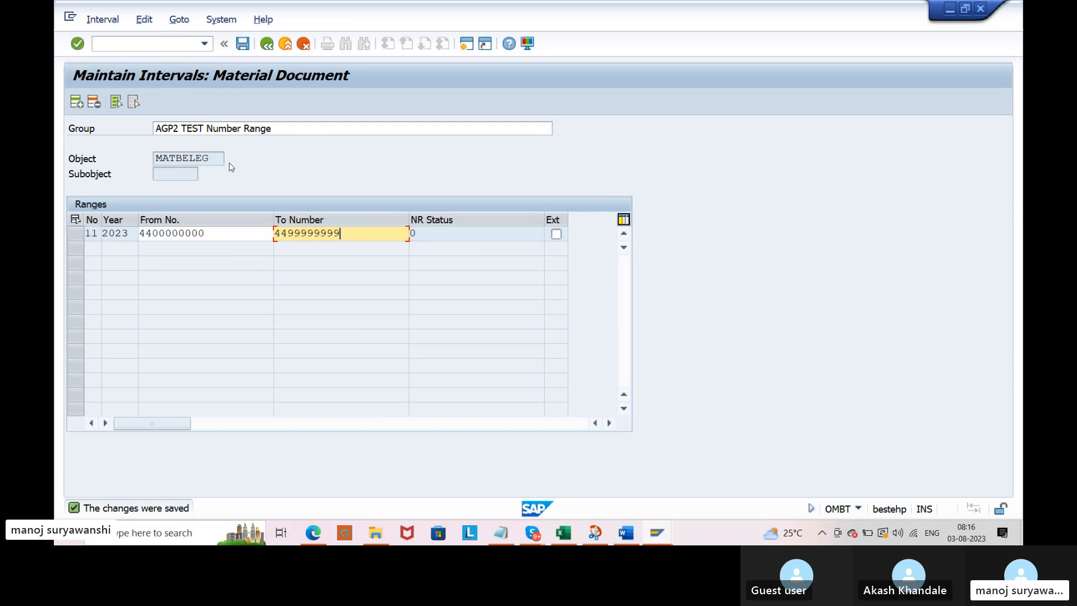
pyautogui.click(242, 47)
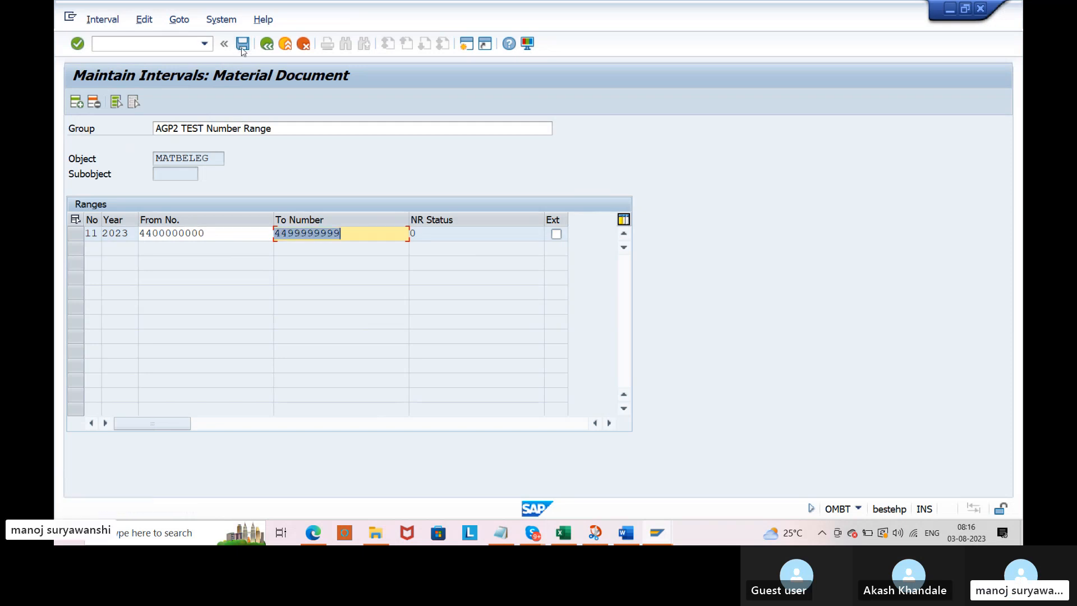
# Step: Return to the group overview, locate the AGP2 TEST Number Range group at the end of the list and copy its name
pyautogui.click(268, 48)
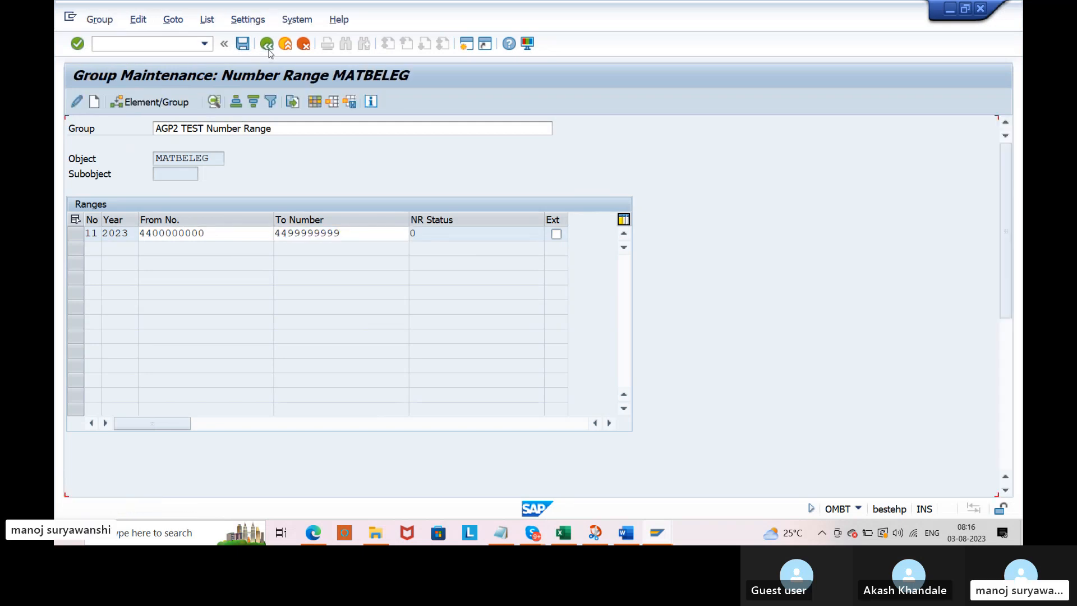
pyautogui.click(266, 44)
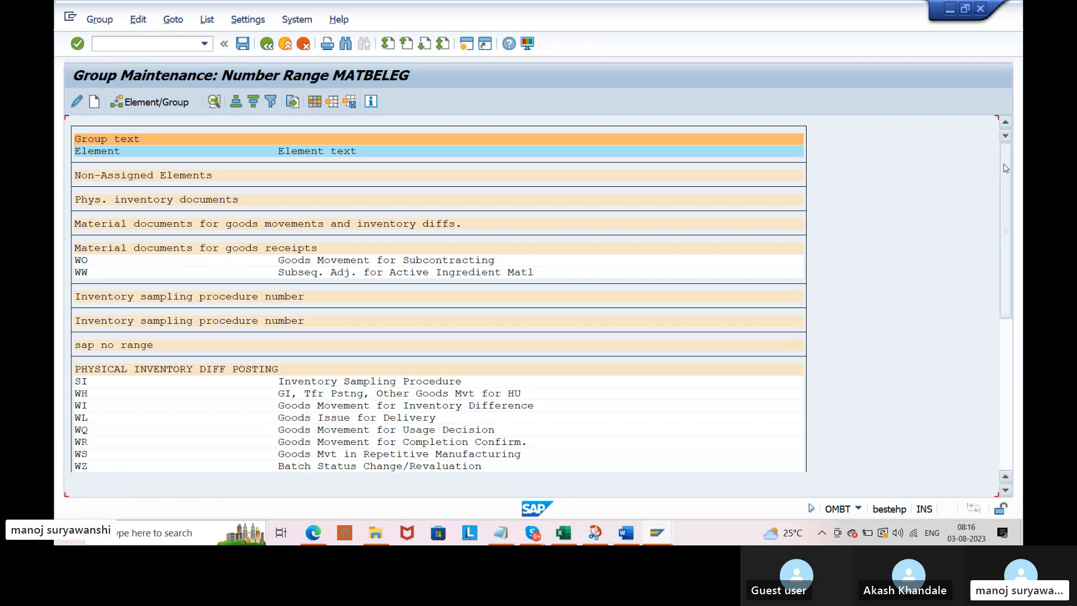
pyautogui.moveTo(1005, 169); pyautogui.dragTo(1016, 344)
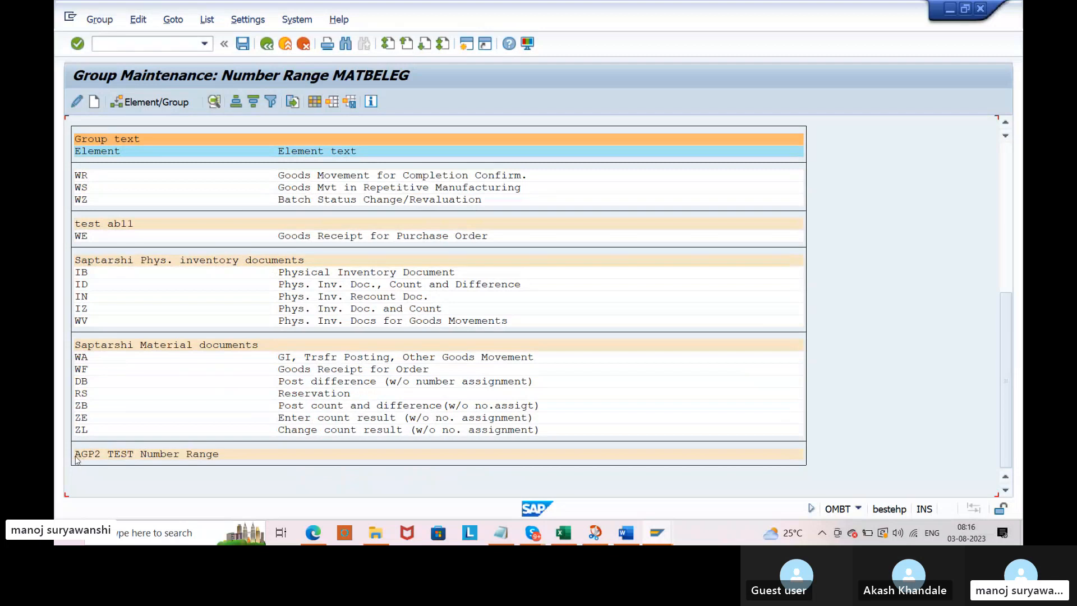
pyautogui.moveTo(75, 460); pyautogui.dragTo(224, 463)
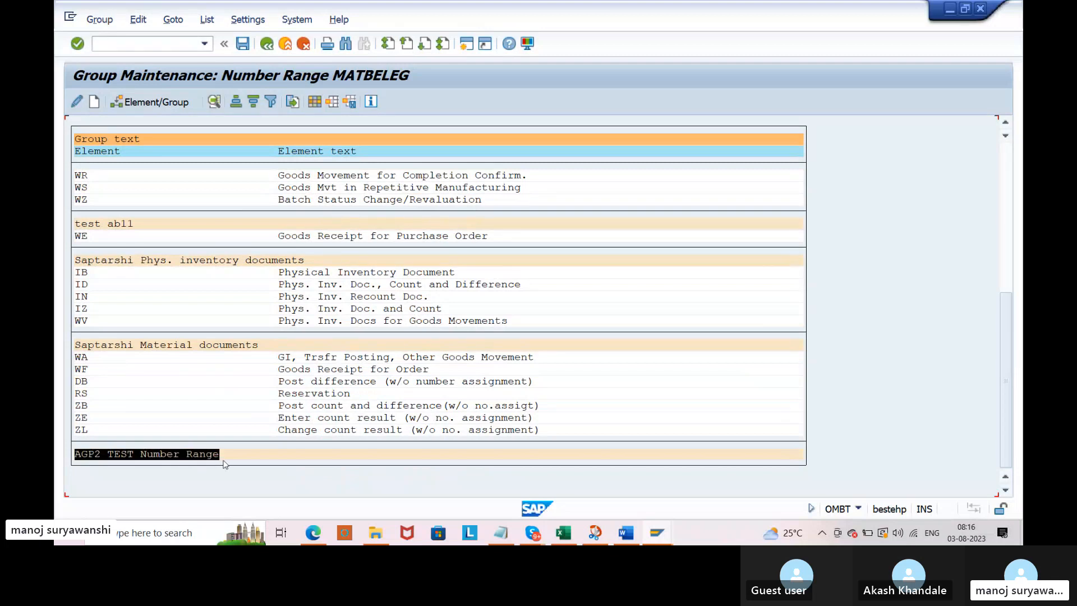
pyautogui.hotkey('ctrl', 'c')
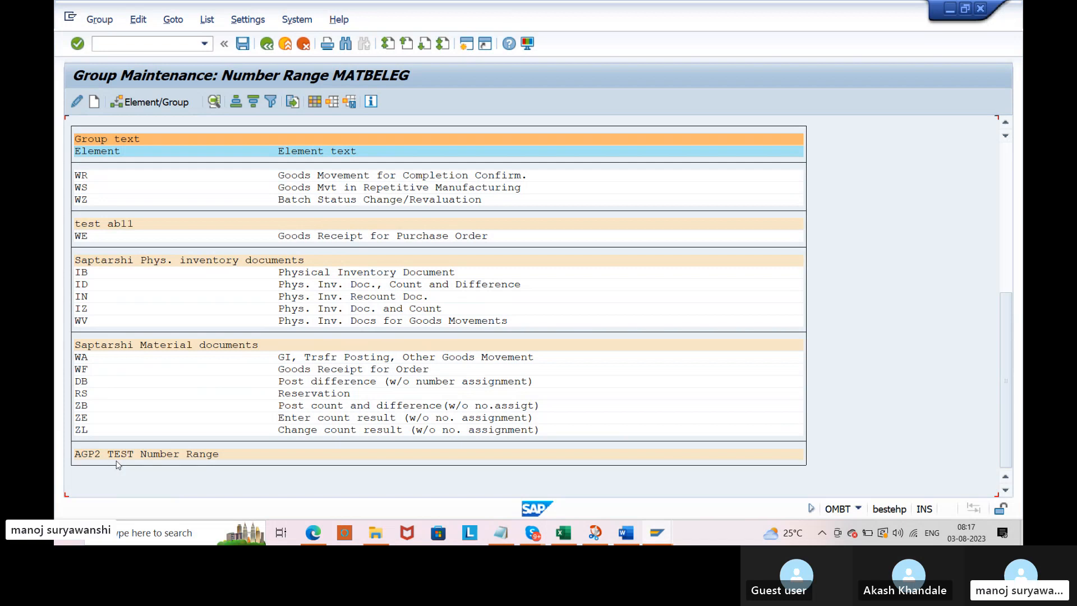
# Step: Search the group overview for element WE and jump to its entry
pyautogui.hotkey('ctrl', 'f')
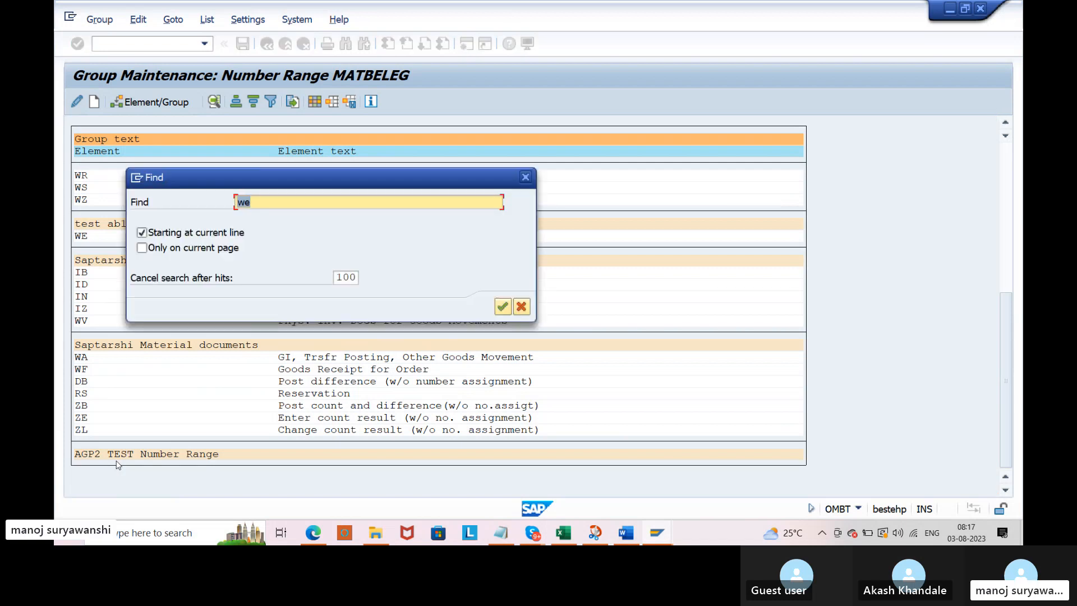
pyautogui.press('Return')
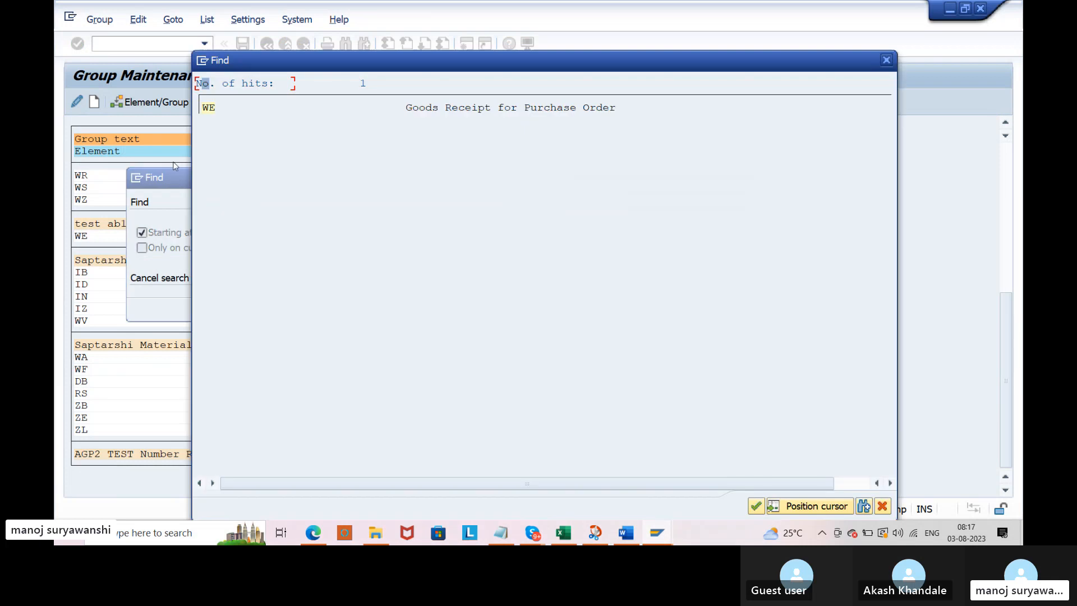
pyautogui.click(207, 109)
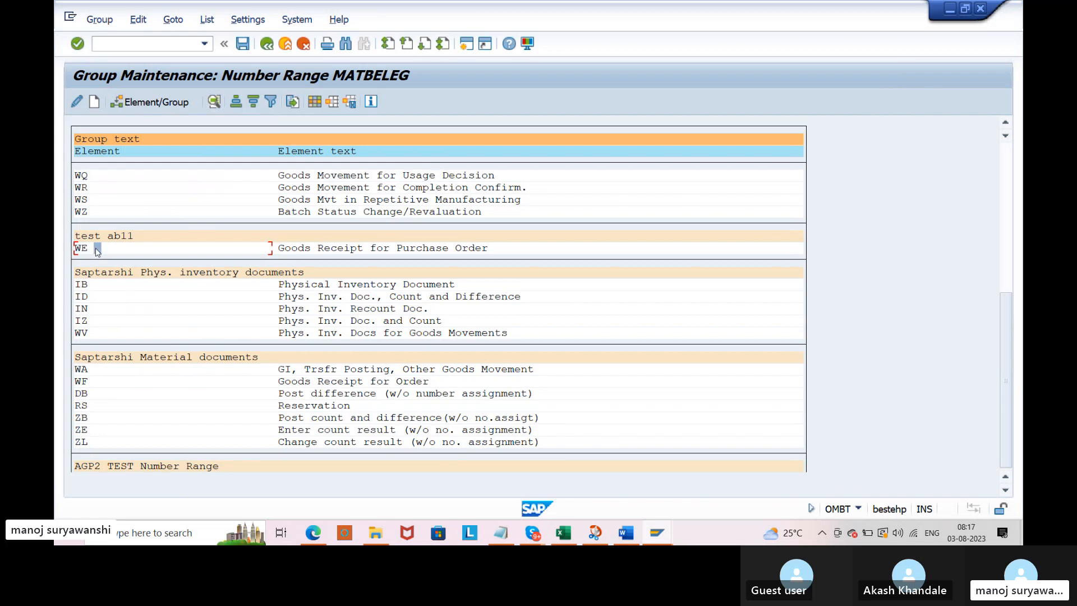
# Step: Assign element WE (Goods Receipt for Purchase Order) to group 11, AGP2 TEST Number Range, and save the assignment
pyautogui.click(83, 250)
pyautogui.click(168, 103)
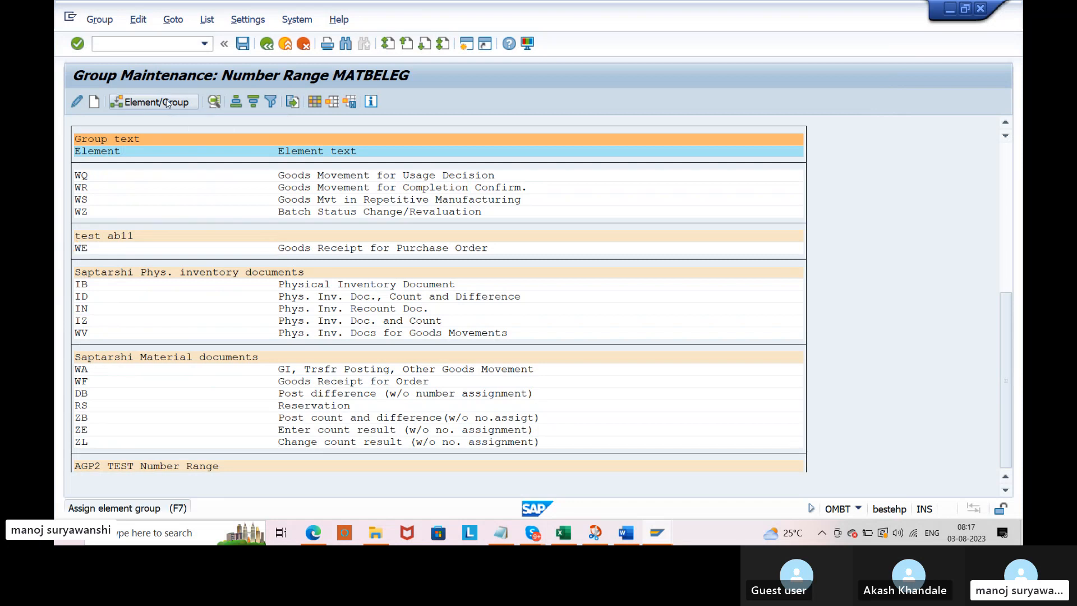
pyautogui.click(250, 362)
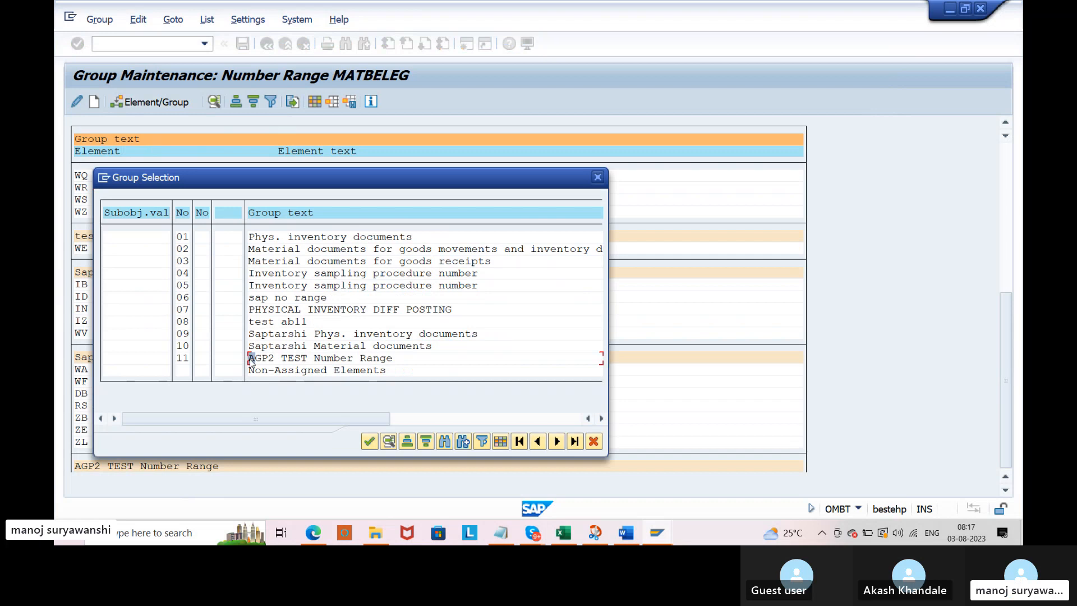
pyautogui.click(187, 359)
pyautogui.click(179, 357)
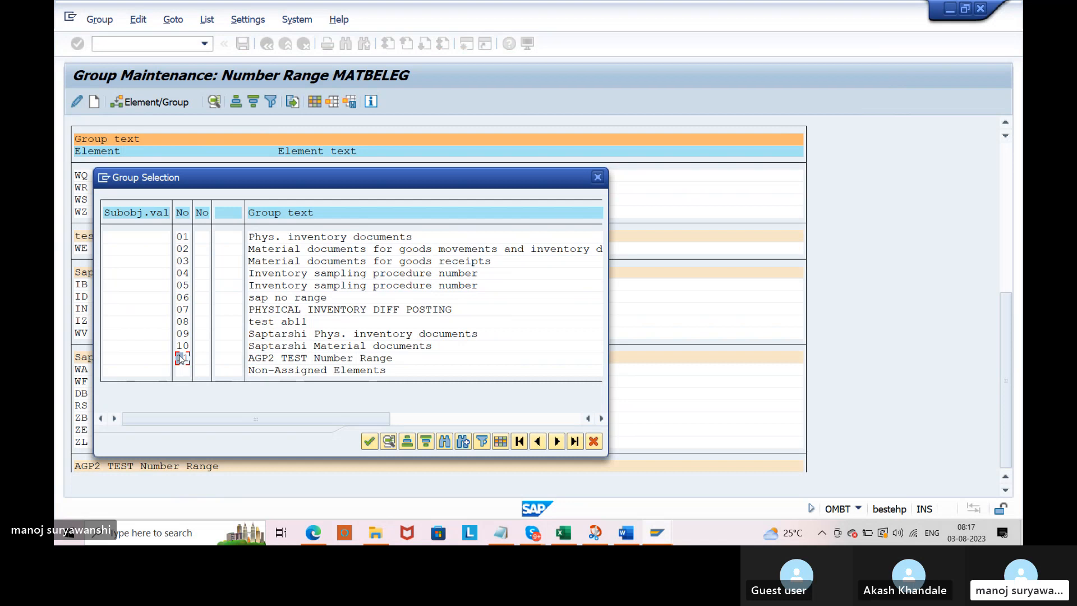
pyautogui.click(371, 446)
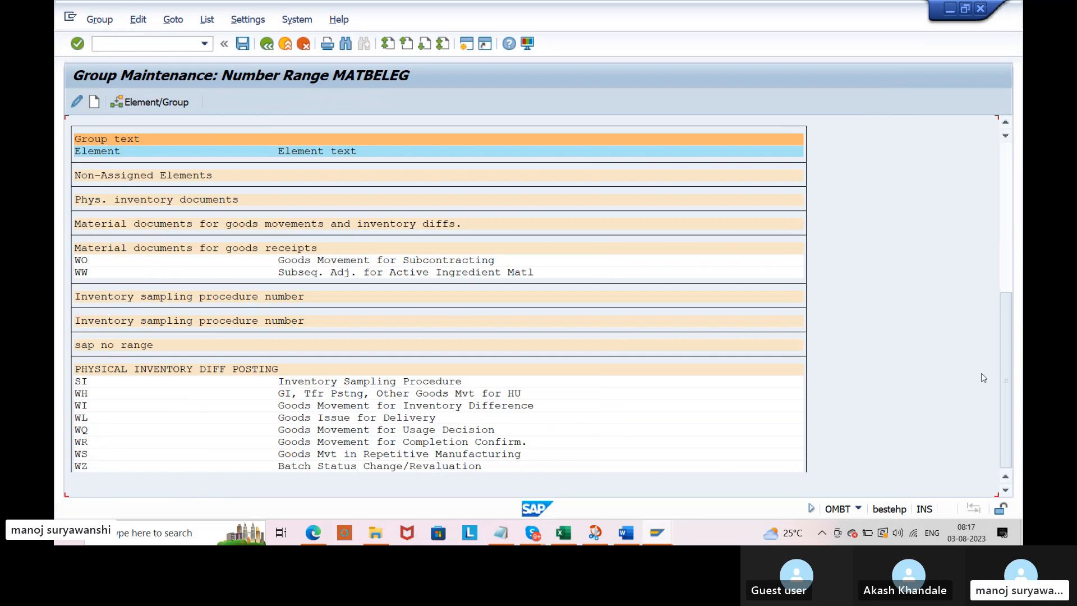
pyautogui.click(104, 452)
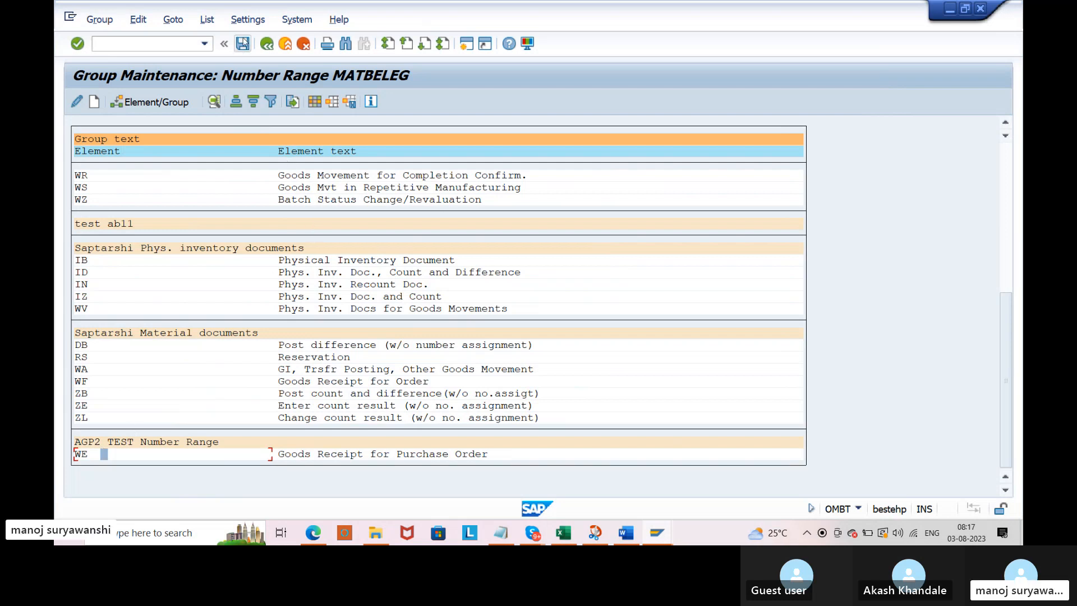
pyautogui.click(243, 43)
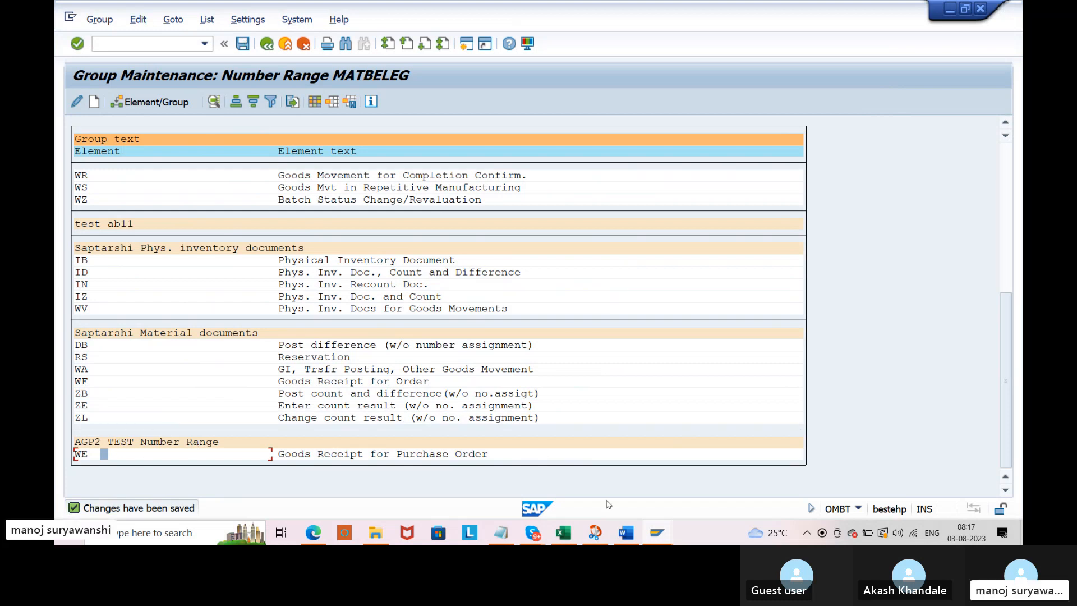
# Step: Switch to the session displaying the material document, leave it for SAP Easy Access and start transaction ME23N
pyautogui.moveTo(665, 540)
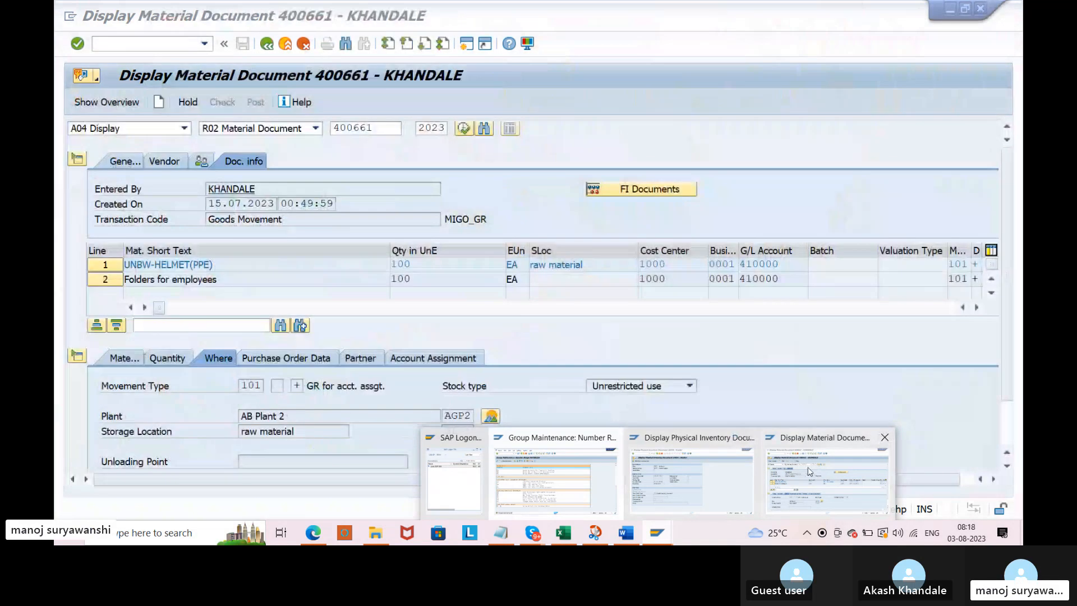
pyautogui.click(798, 471)
pyautogui.click(285, 43)
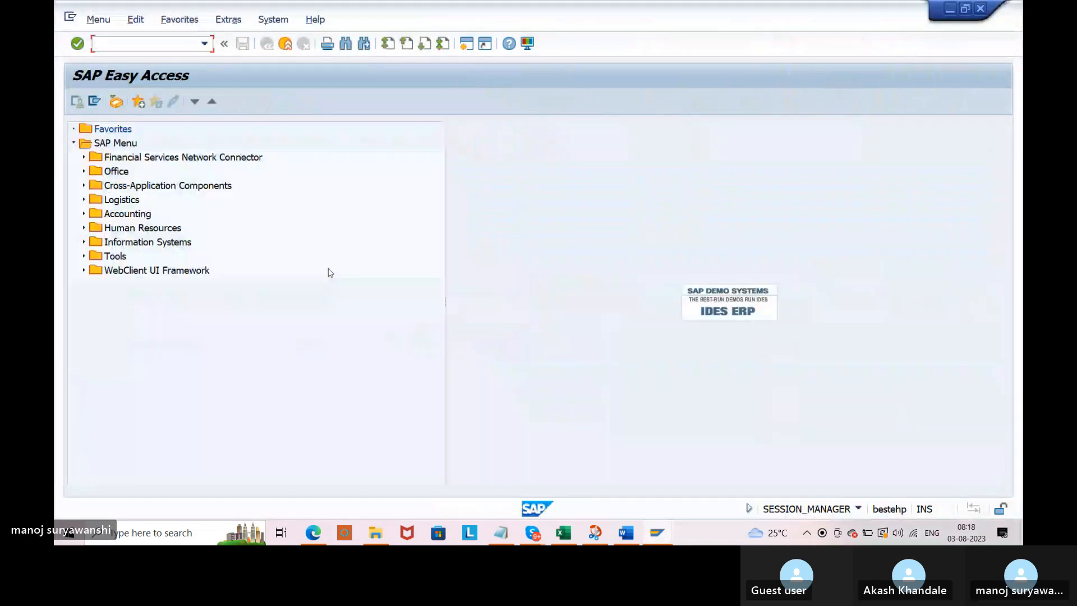
pyautogui.write('me23n')
pyautogui.press('Return')
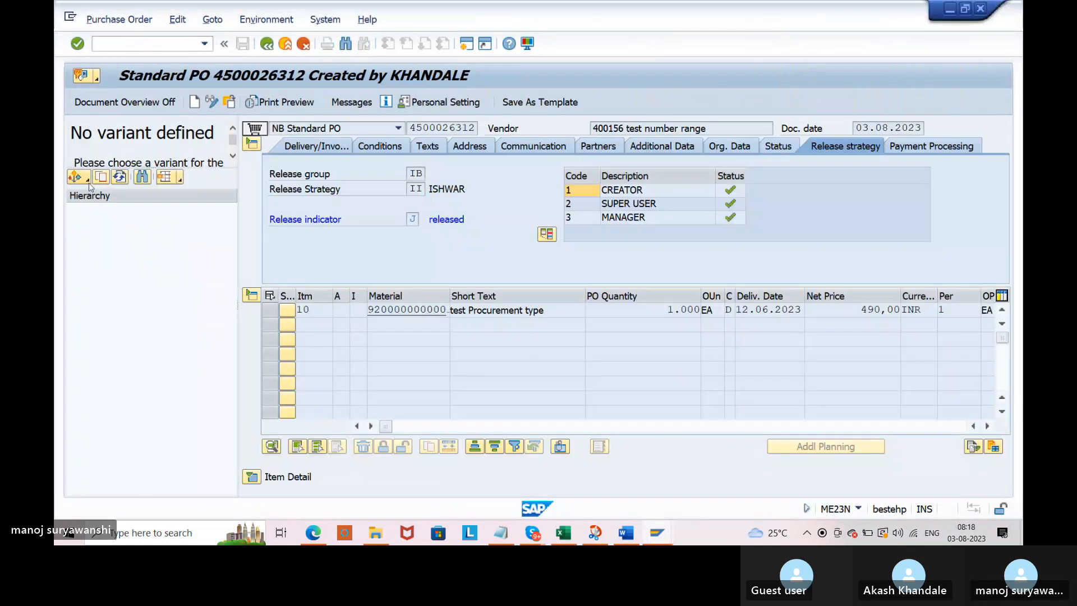
# Step: Load purchase orders into the document overview and copy the listed order into a new NB Standard PO
pyautogui.click(78, 177)
pyautogui.click(105, 347)
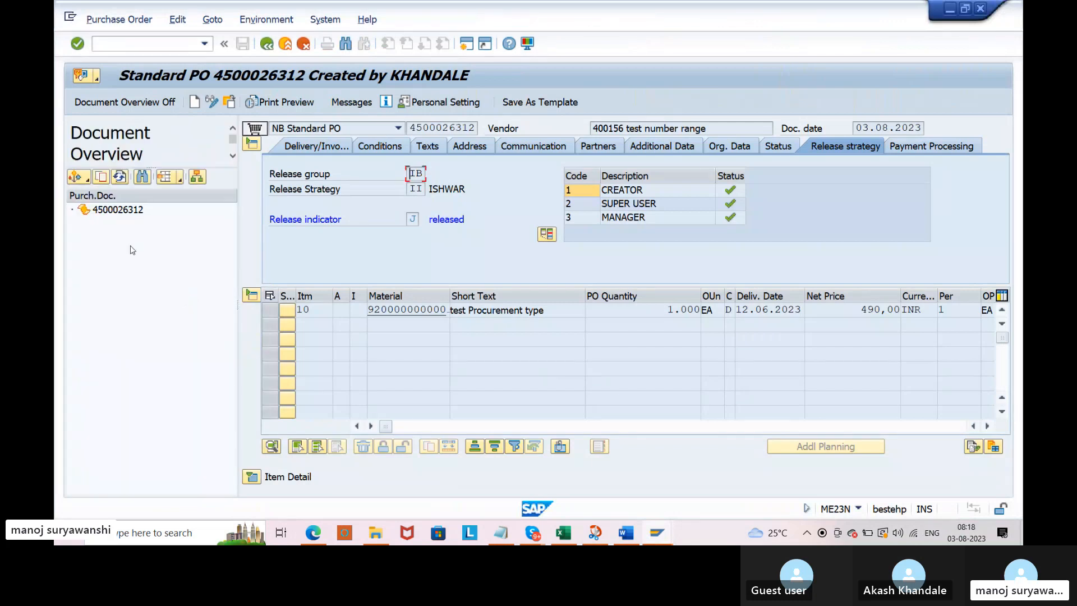
pyautogui.doubleClick(118, 209)
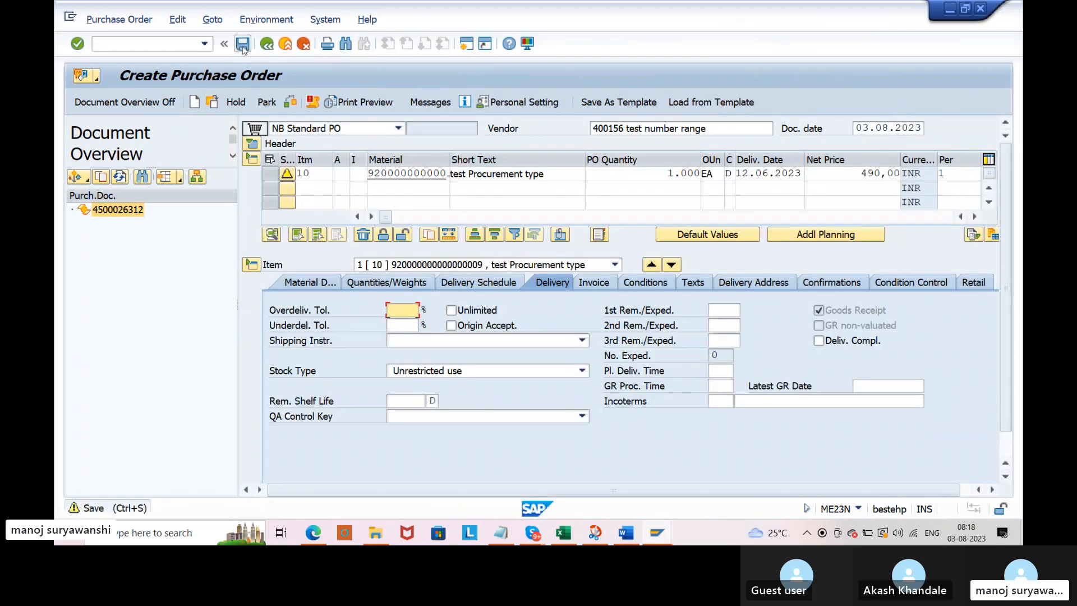
# Step: Save the copied purchase order despite the system messages and look up its number in the document selection
pyautogui.click(243, 43)
pyautogui.click(302, 289)
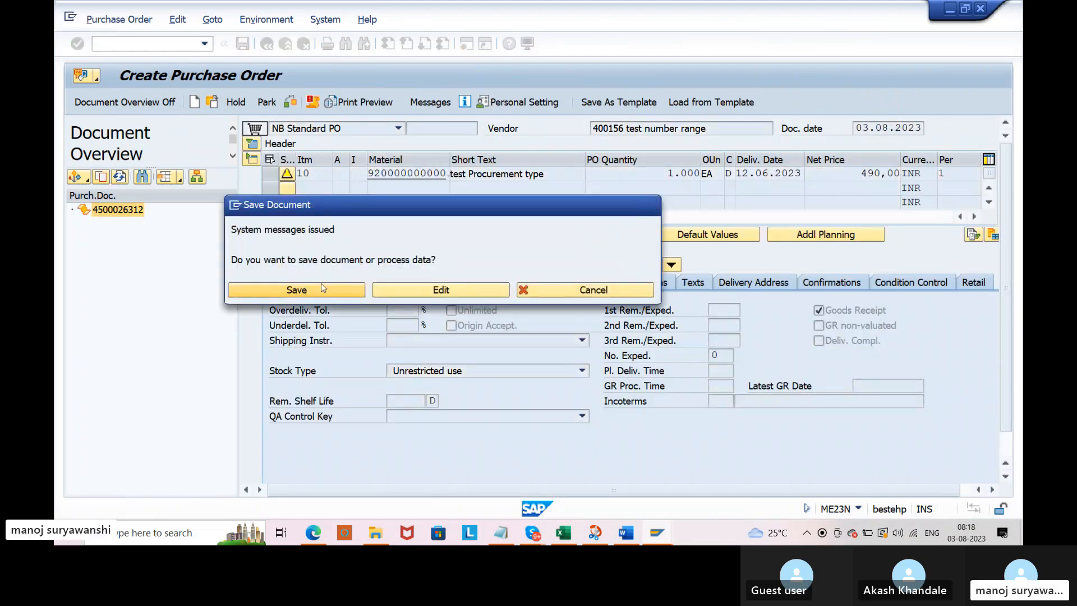
pyautogui.hotkey('shift', 'F5')
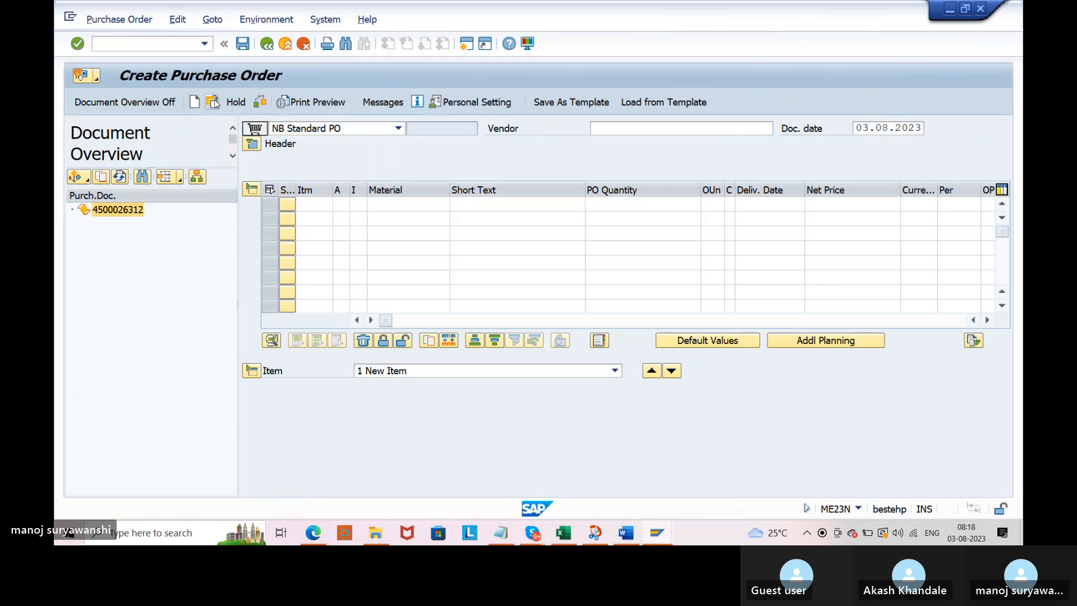
pyautogui.click(284, 169)
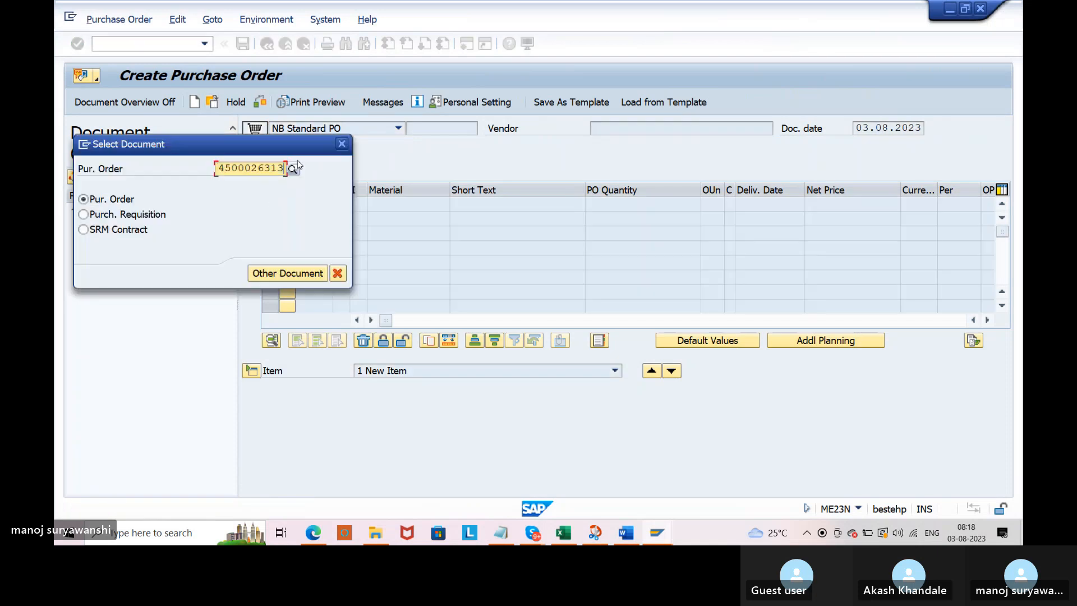
pyautogui.click(342, 144)
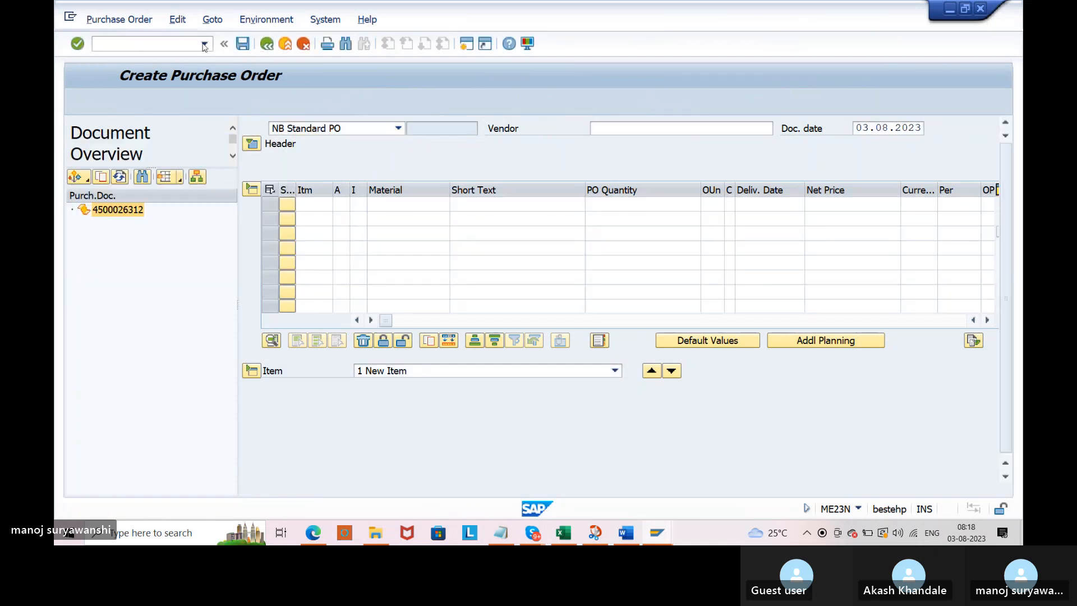
# Step: Start transaction MIGO and try to load the new purchase order for an A01 Goods Receipt, leaving for SAP Easy Access
pyautogui.press('F3')
pyautogui.write('migo')
pyautogui.press('Return')
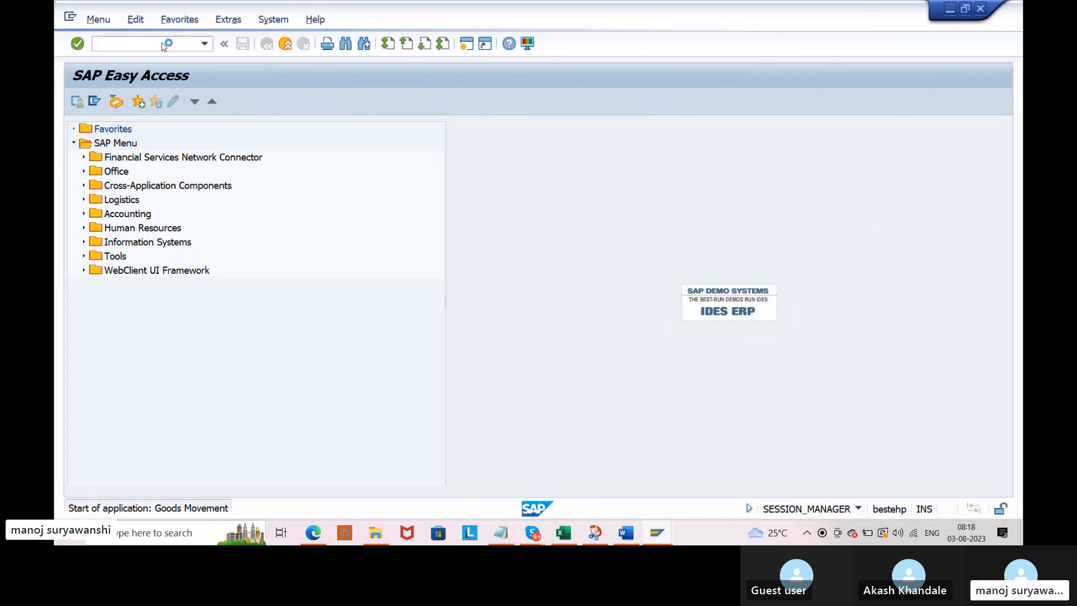
pyautogui.click(165, 129)
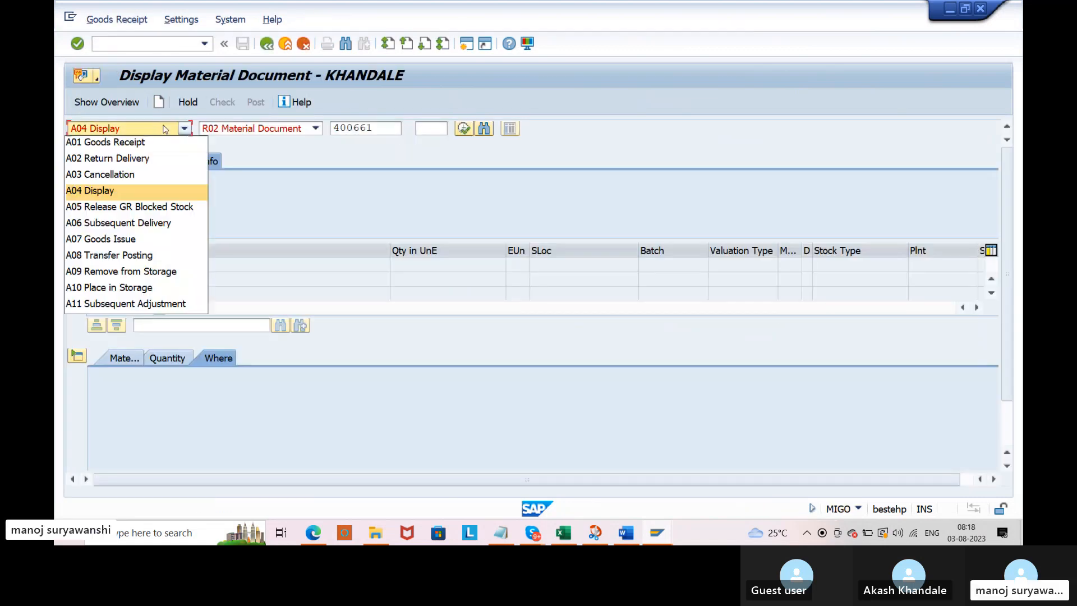
pyautogui.click(105, 141)
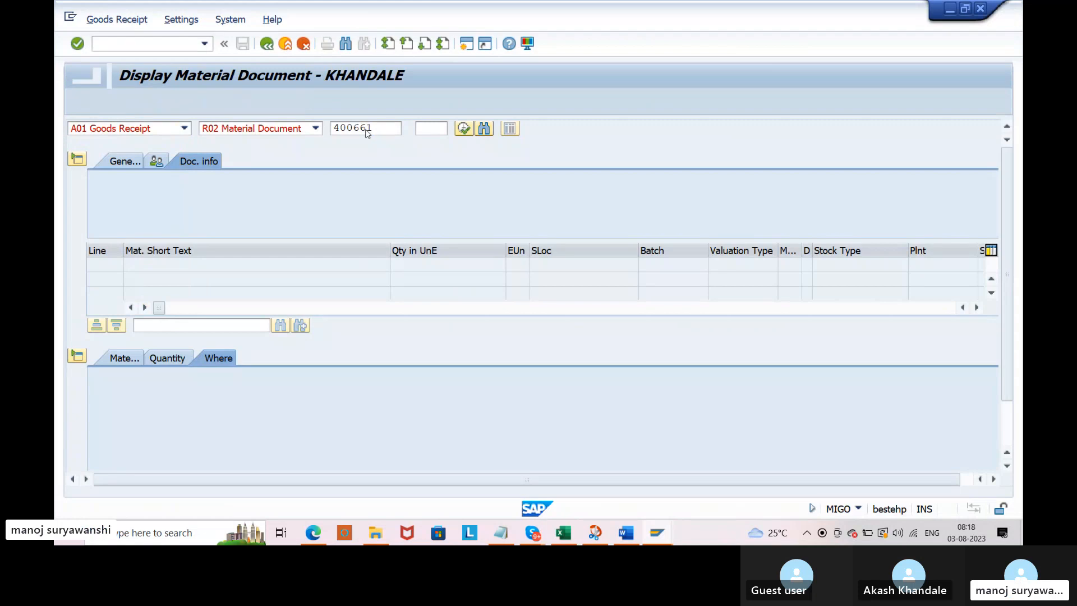
pyautogui.hotkey('ctrl', 'v')
pyautogui.press('Return')
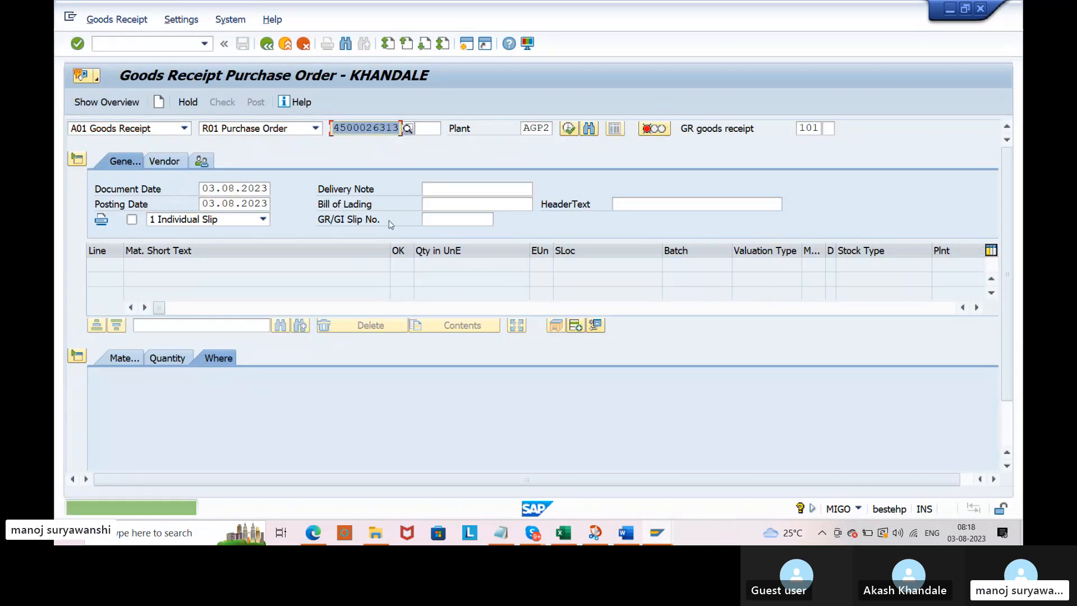
pyautogui.click(284, 48)
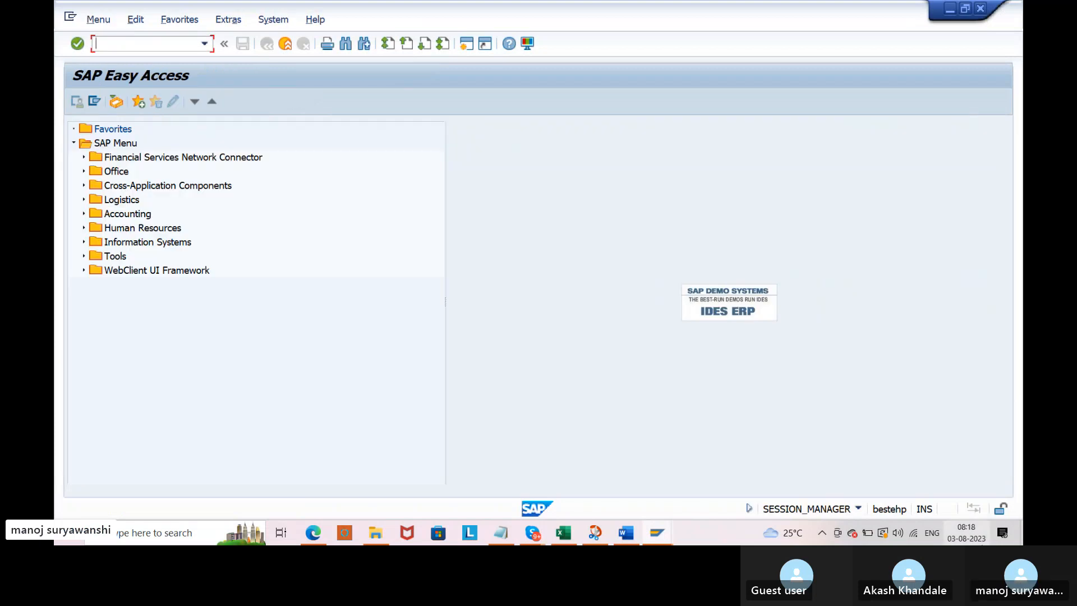
pyautogui.hotkey('alt', 'Tab')
pyautogui.hotkey('alt', 'Tab')
pyautogui.hotkey('alt', 'Tab')
pyautogui.hotkey('alt', 'Tab')
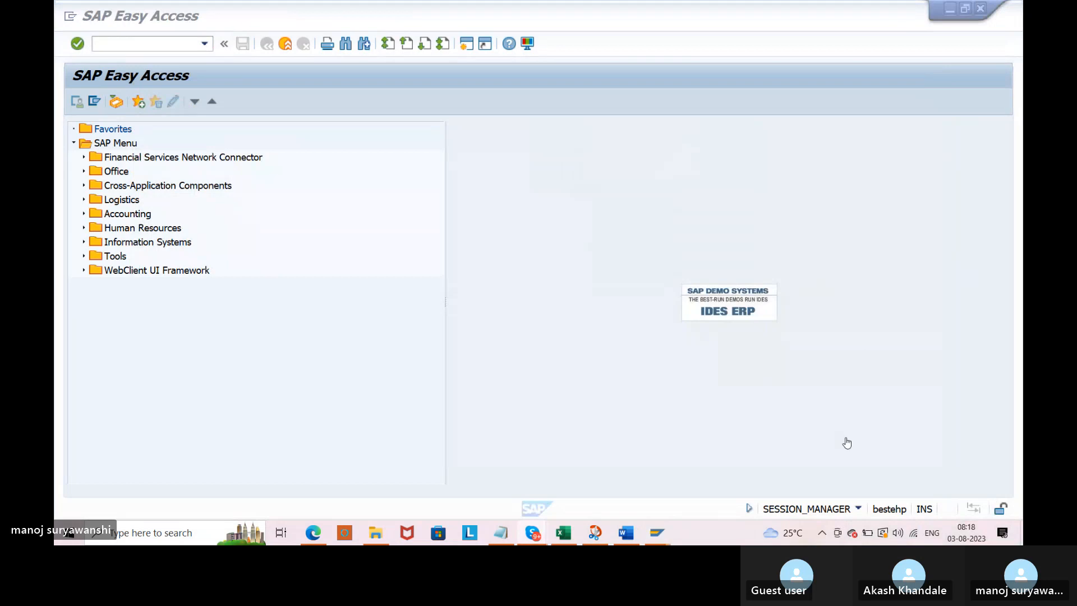
# Step: Release the new purchase order in ME29N for the CREATOR, SUPER USER and MANAGER release codes and save it despite the messages
pyautogui.click(162, 46)
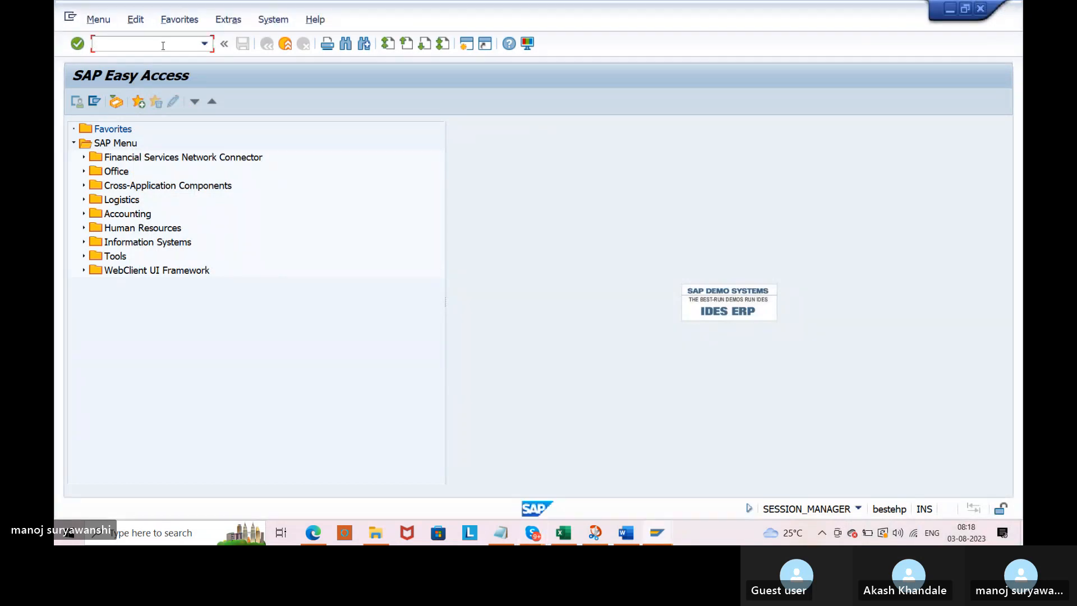
pyautogui.write('me29')
pyautogui.press('Return')
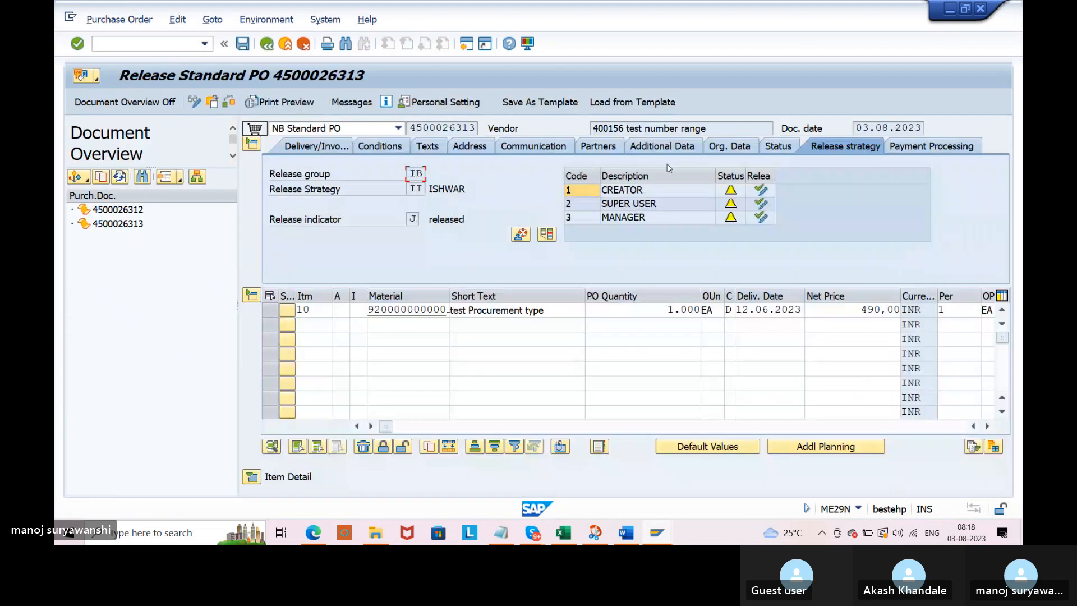
pyautogui.click(773, 194)
pyautogui.click(762, 204)
pyautogui.click(762, 218)
pyautogui.click(242, 43)
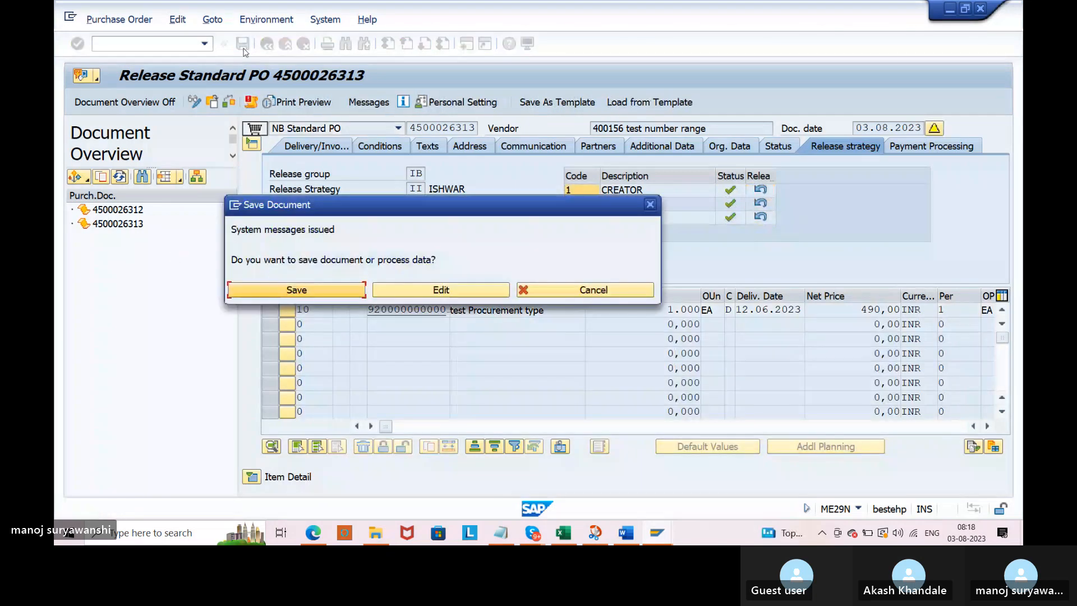
pyautogui.click(262, 293)
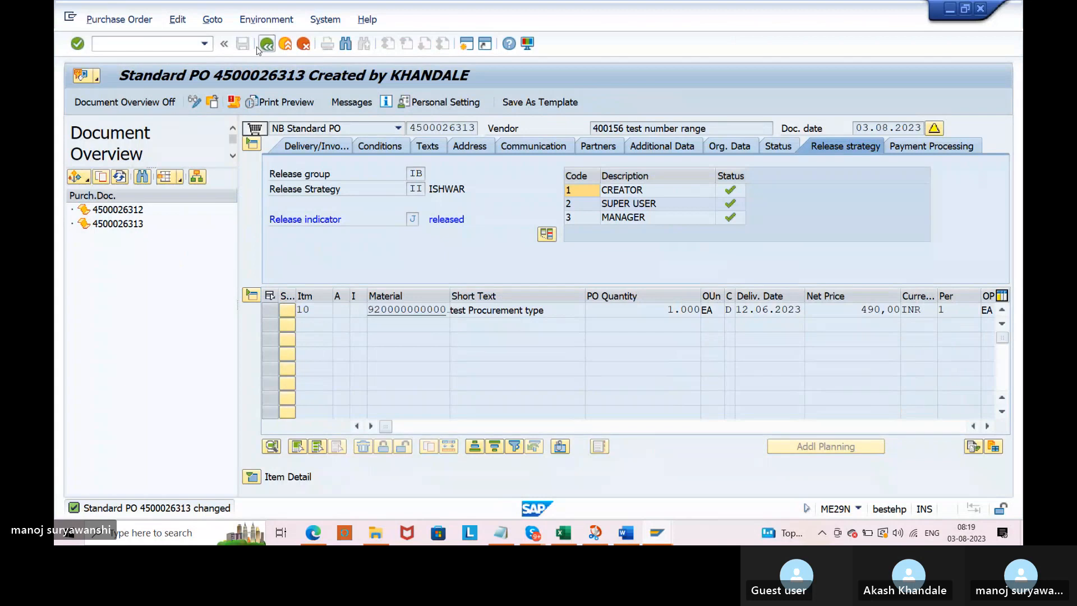
# Step: Start transaction MIGO and load the released purchase order as an A01 Goods Receipt against R01 Purchase Order
pyautogui.write('/nmigo')
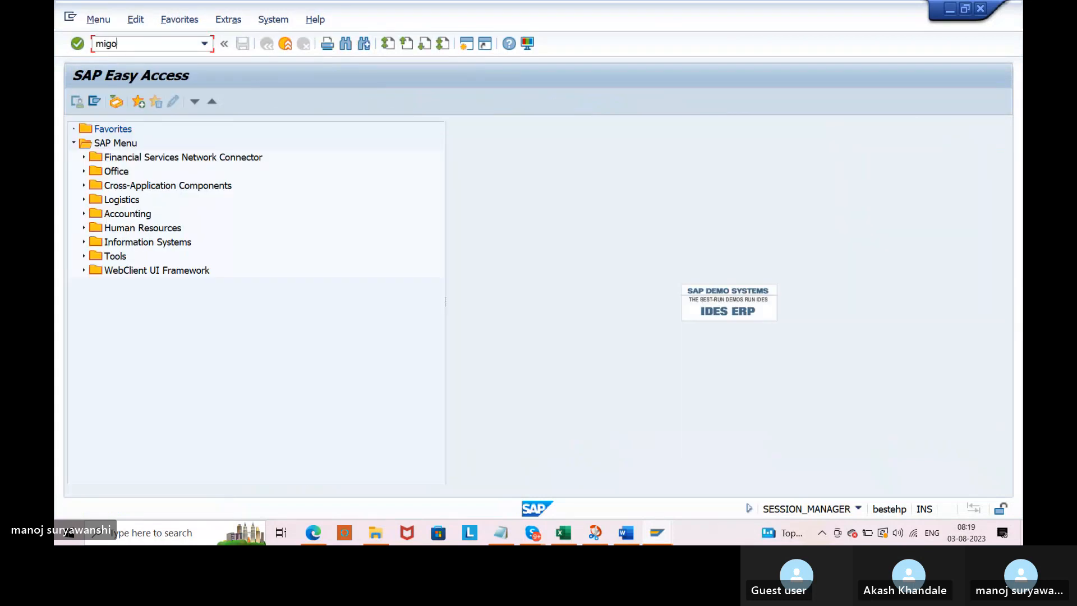
pyautogui.press('Return')
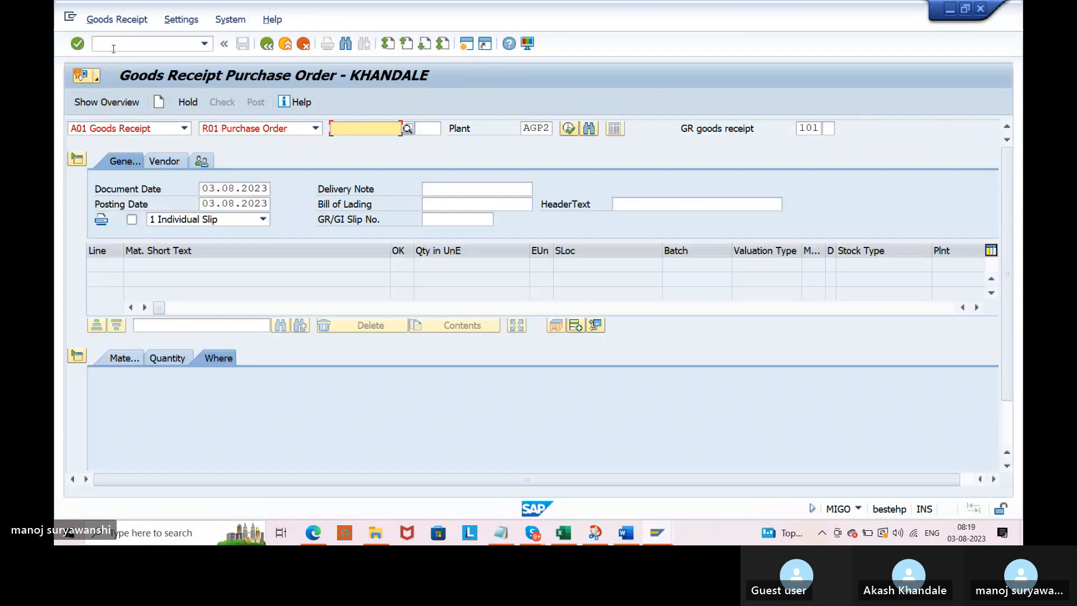
pyautogui.hotkey('ctrl', 'v')
pyautogui.press('Return')
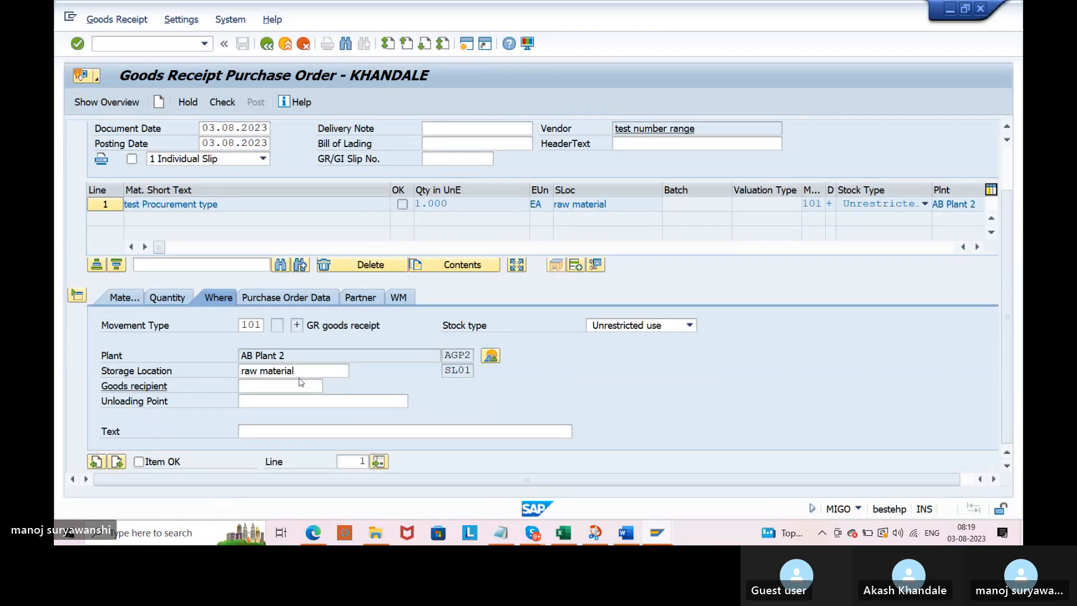
# Step: Set the storage location of the goods receipt item to SL02
pyautogui.click(300, 375)
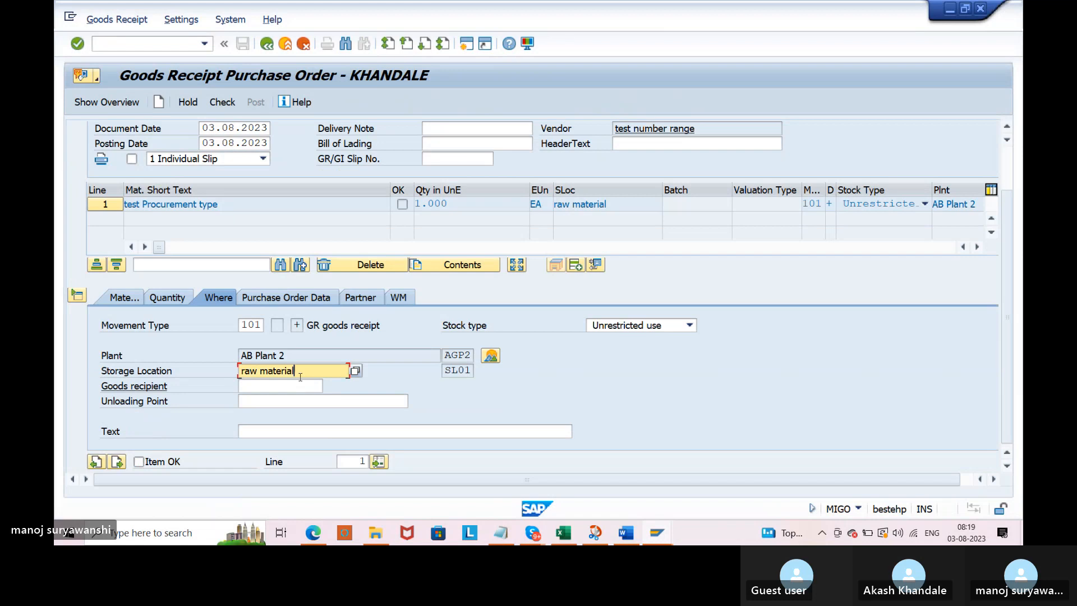
pyautogui.press('BackSpace')
pyautogui.press('BackSpace')
pyautogui.press('BackSpace')
pyautogui.press('BackSpace')
pyautogui.press('BackSpace')
pyautogui.press('BackSpace')
pyautogui.press('BackSpace')
pyautogui.press('BackSpace')
pyautogui.press('BackSpace')
pyautogui.press('BackSpace')
pyautogui.press('BackSpace')
pyautogui.press('BackSpace')
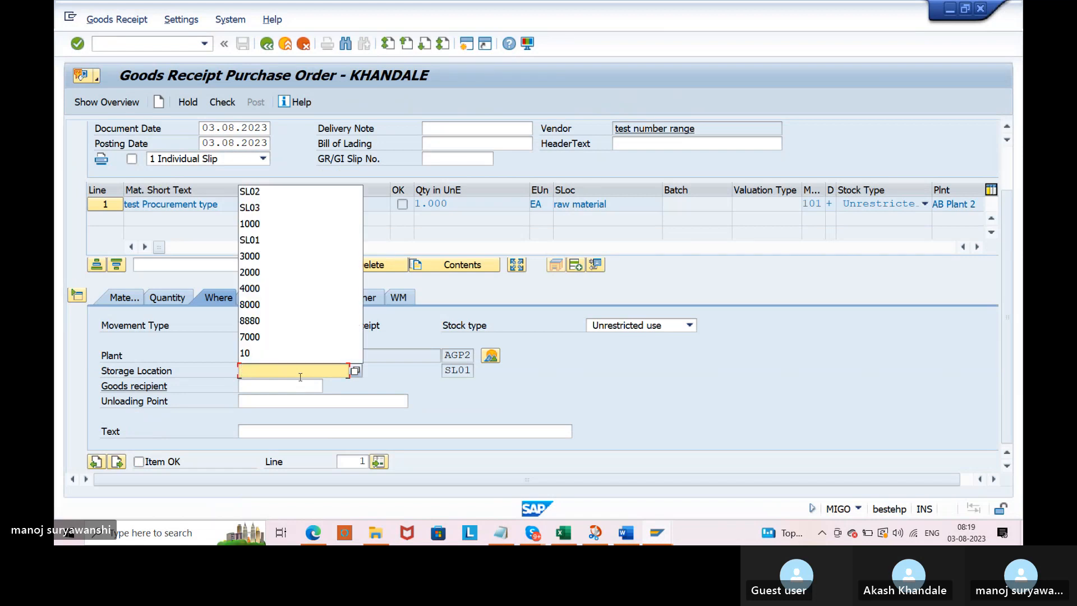
pyautogui.write('sl02')
pyautogui.press('Return')
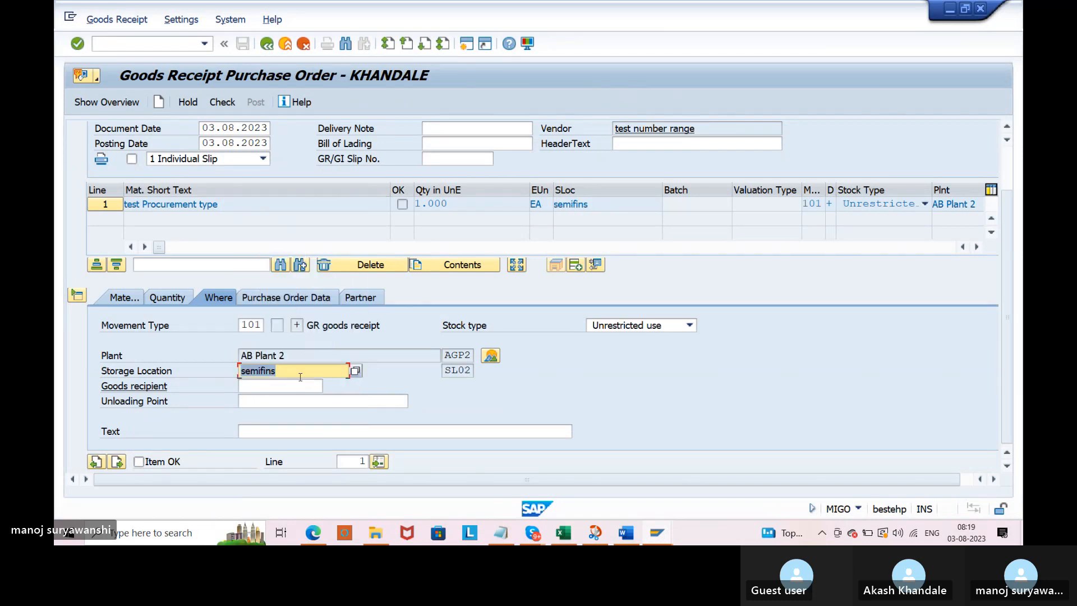
# Step: Mark the goods receipt item as OK, then check and post the goods receipt
pyautogui.click(175, 463)
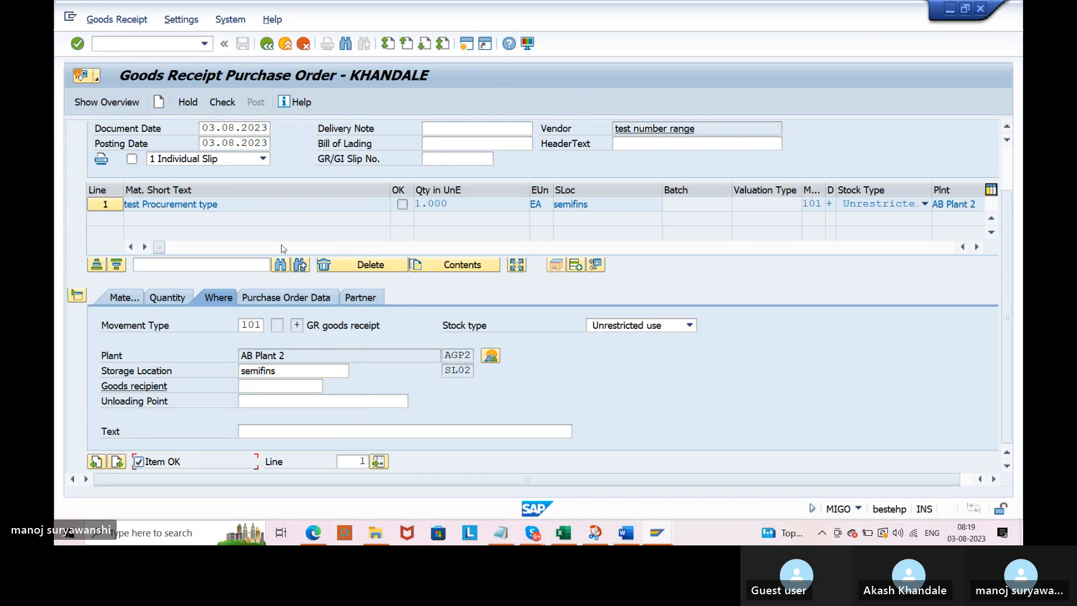
pyautogui.click(224, 102)
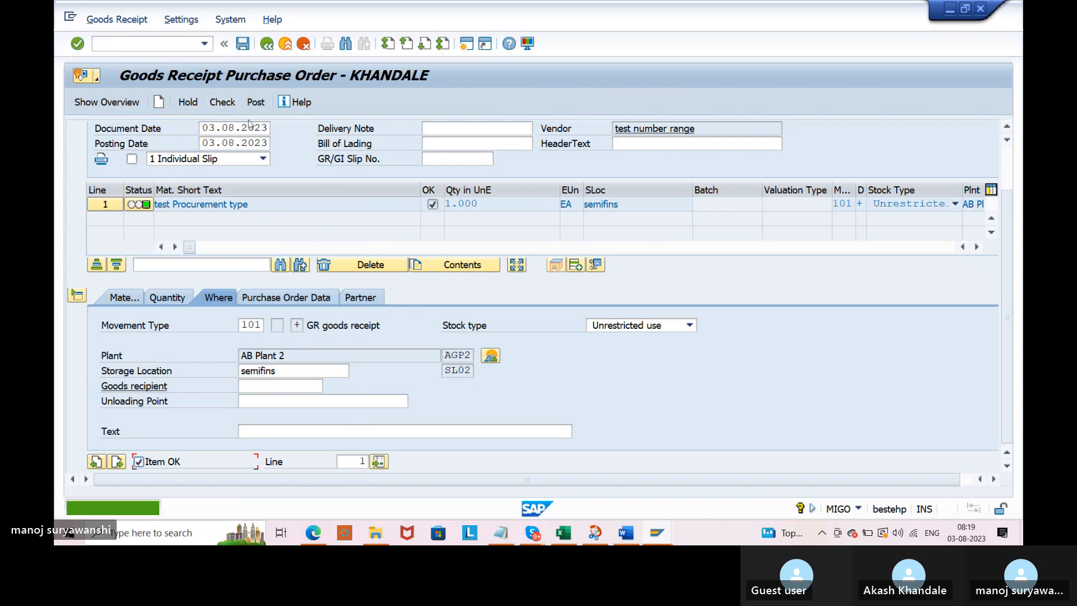
pyautogui.click(255, 102)
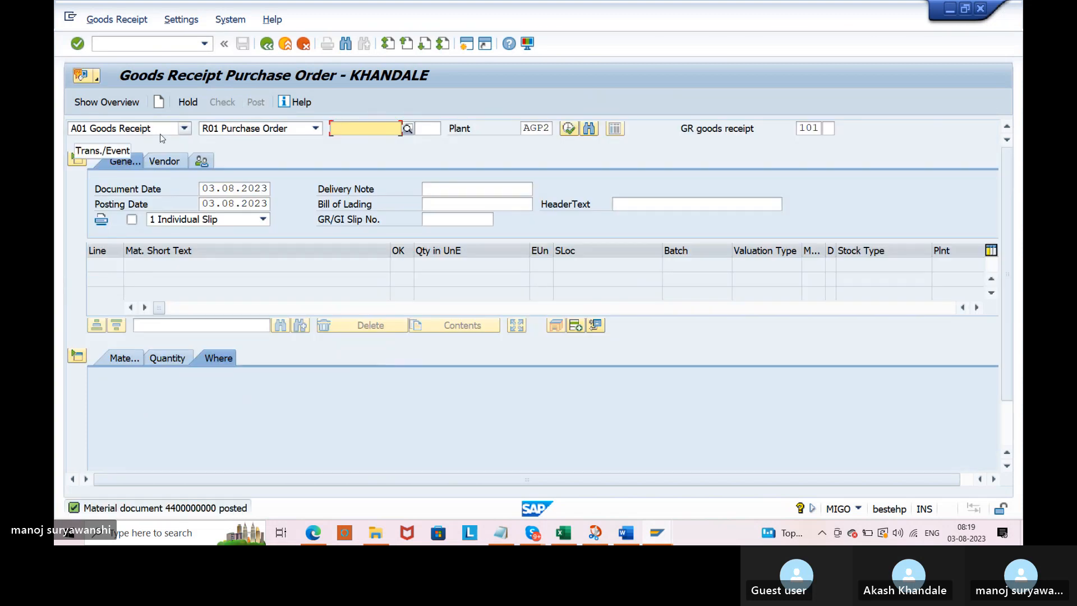
# Step: Switch the goods movement to A04 Display and show the material document just posted
pyautogui.click(862, 447)
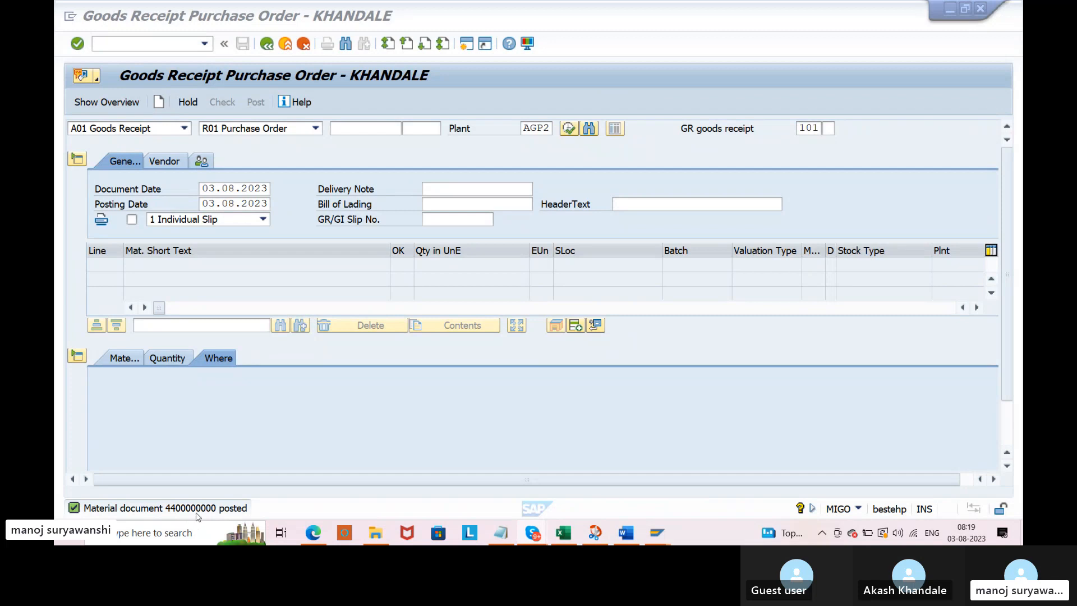
pyautogui.click(169, 134)
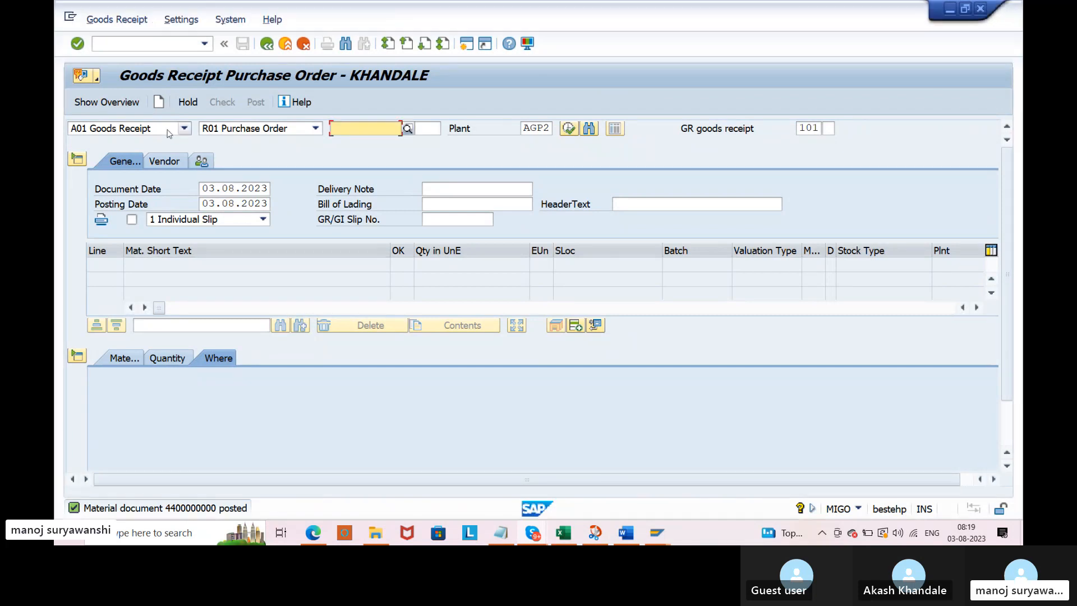
pyautogui.click(169, 134)
pyautogui.click(133, 191)
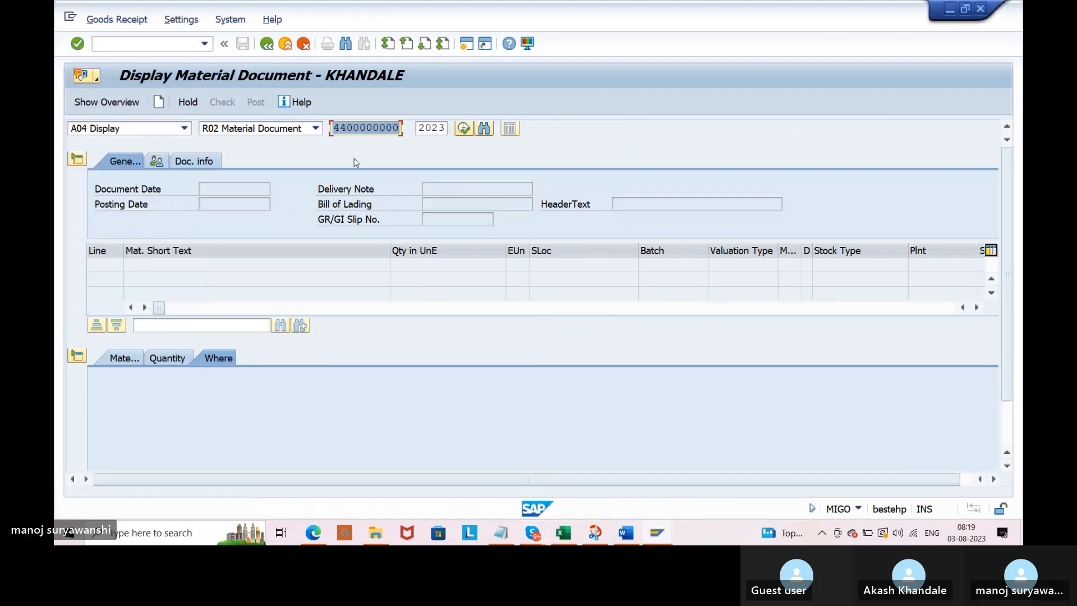
pyautogui.press('Return')
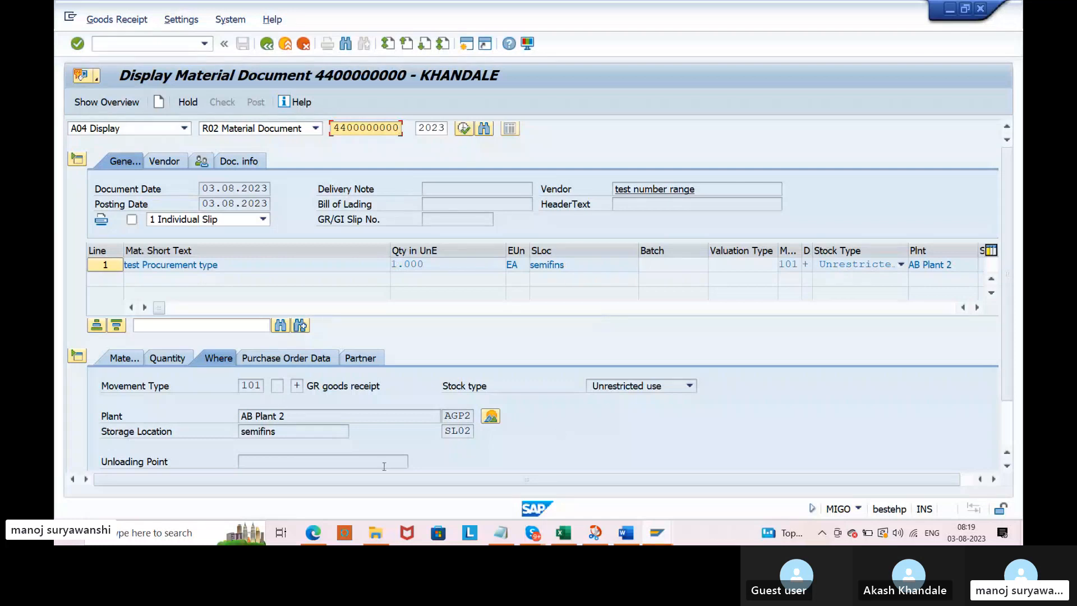
# Step: Switch to Document1 in Word to view the number range notes, and return to SAP
pyautogui.moveTo(628, 529)
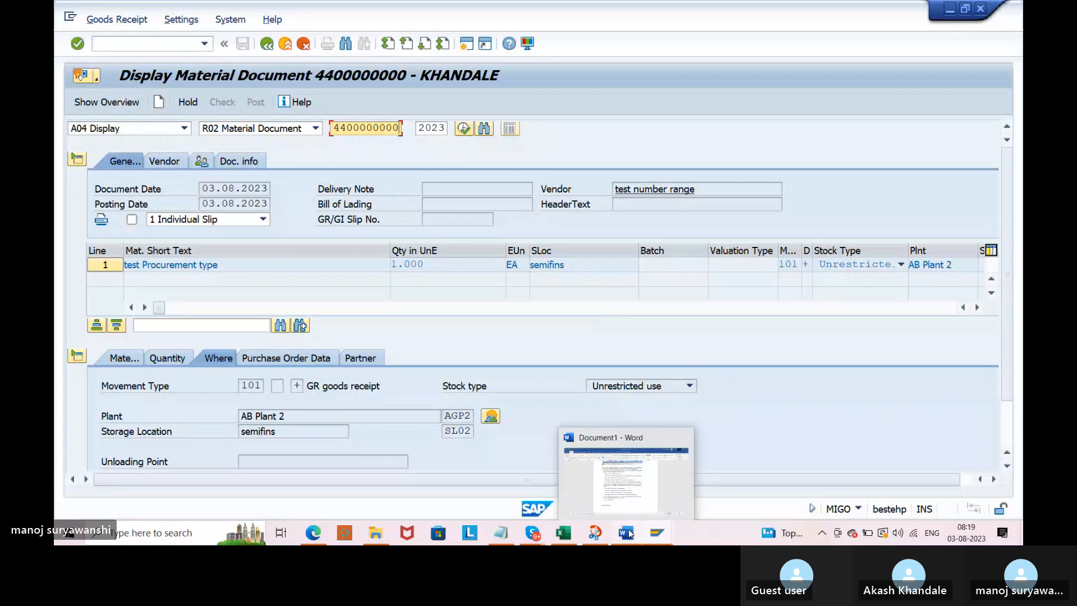
pyautogui.click(632, 462)
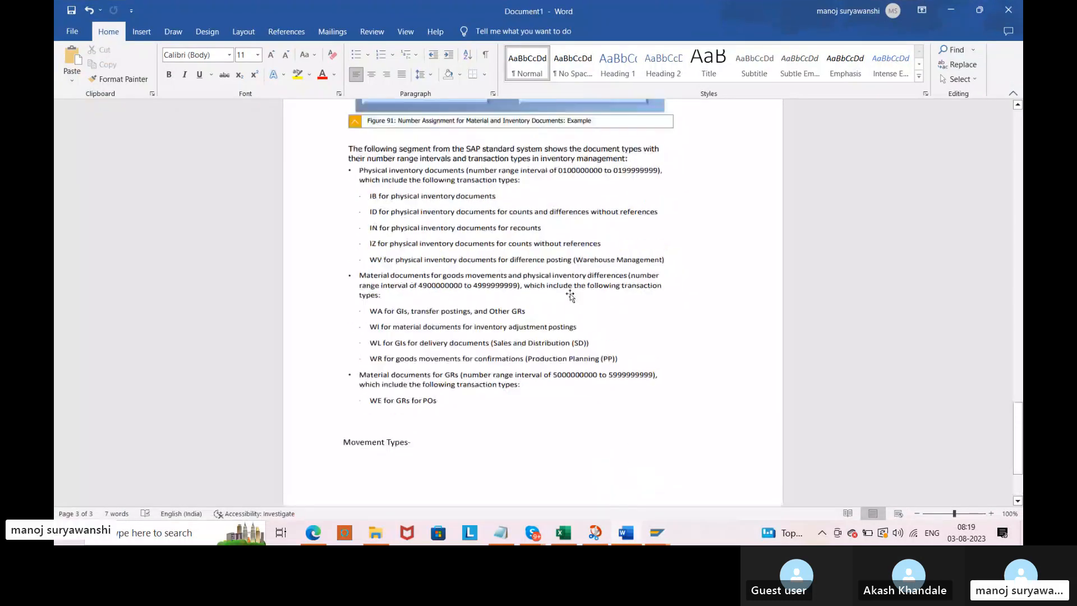
pyautogui.click(951, 10)
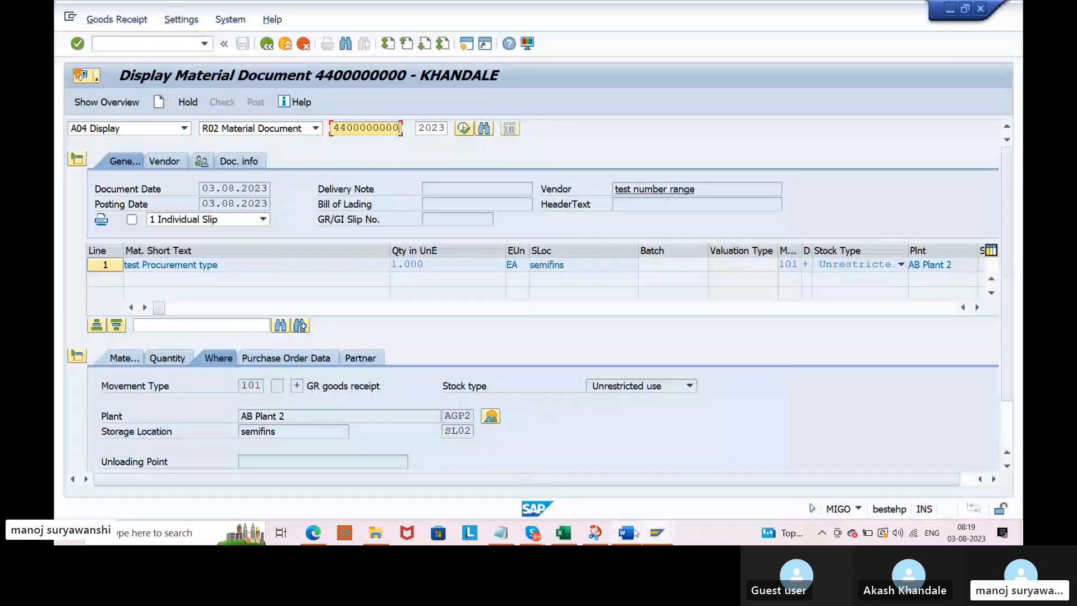
# Step: Switch to the session with the MATBELEG number range groups and go back to the Display IMG structure
pyautogui.moveTo(658, 532)
pyautogui.click(593, 482)
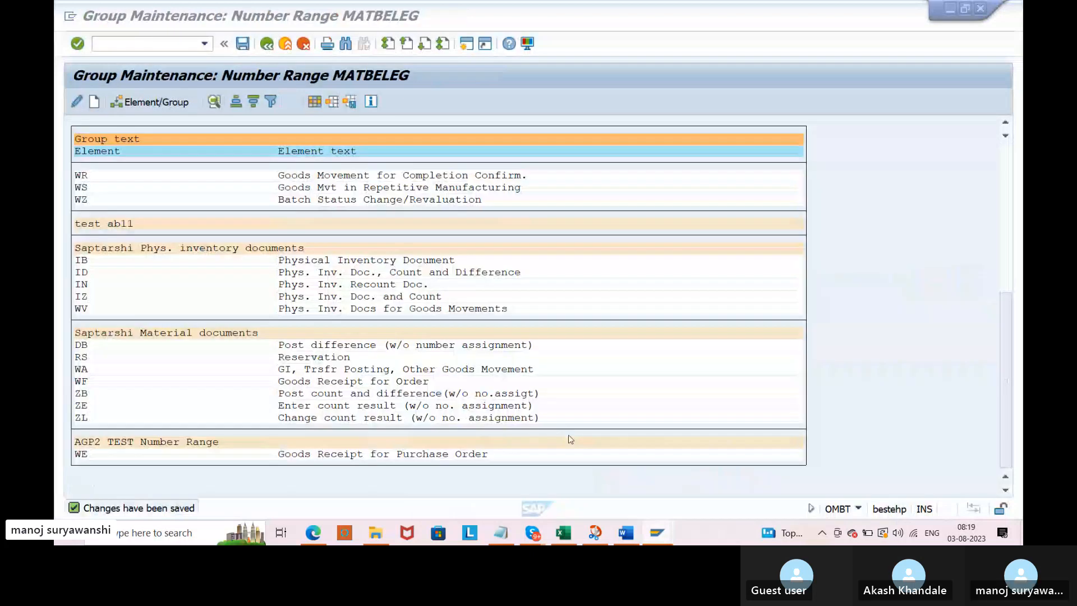
pyautogui.click(266, 43)
pyautogui.click(267, 45)
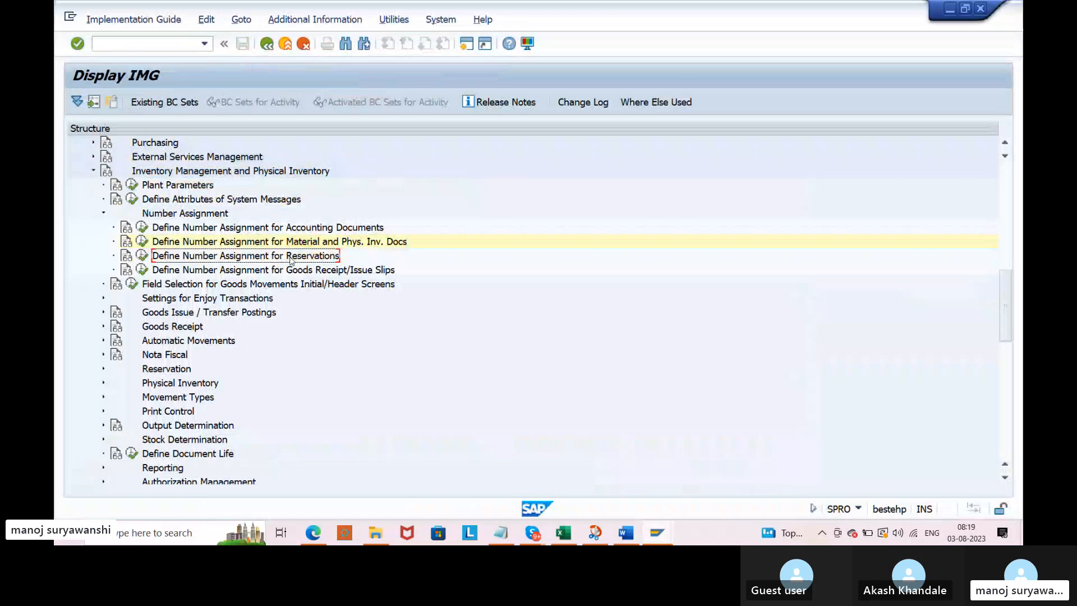
# Step: Open Define Number Assignment for Reservations, view the No. range res/dep.rq entries and return to the maintenance screen
pyautogui.doubleClick(209, 259)
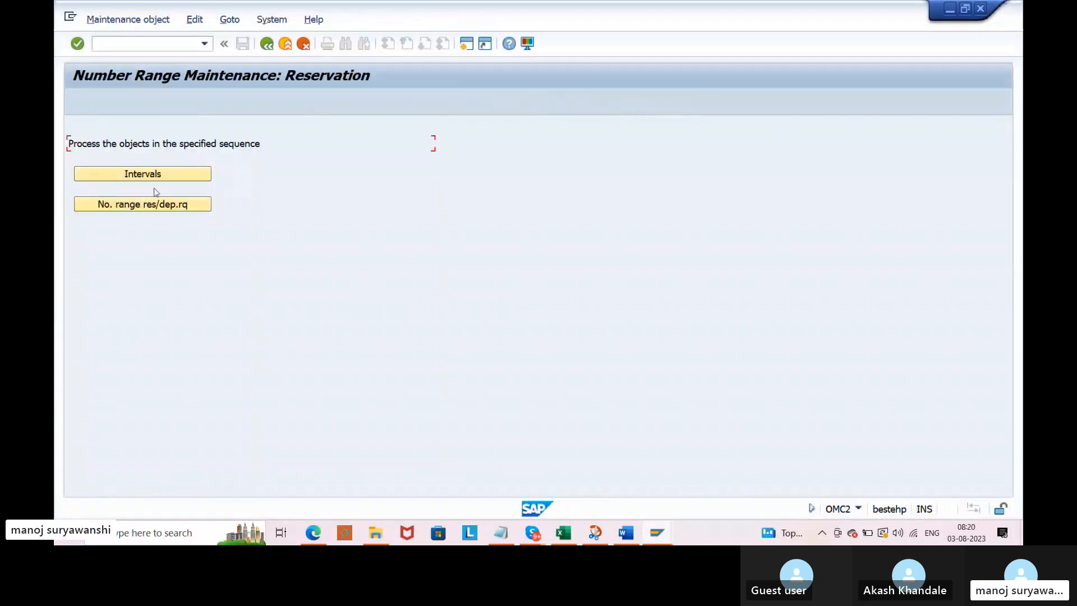
pyautogui.click(132, 207)
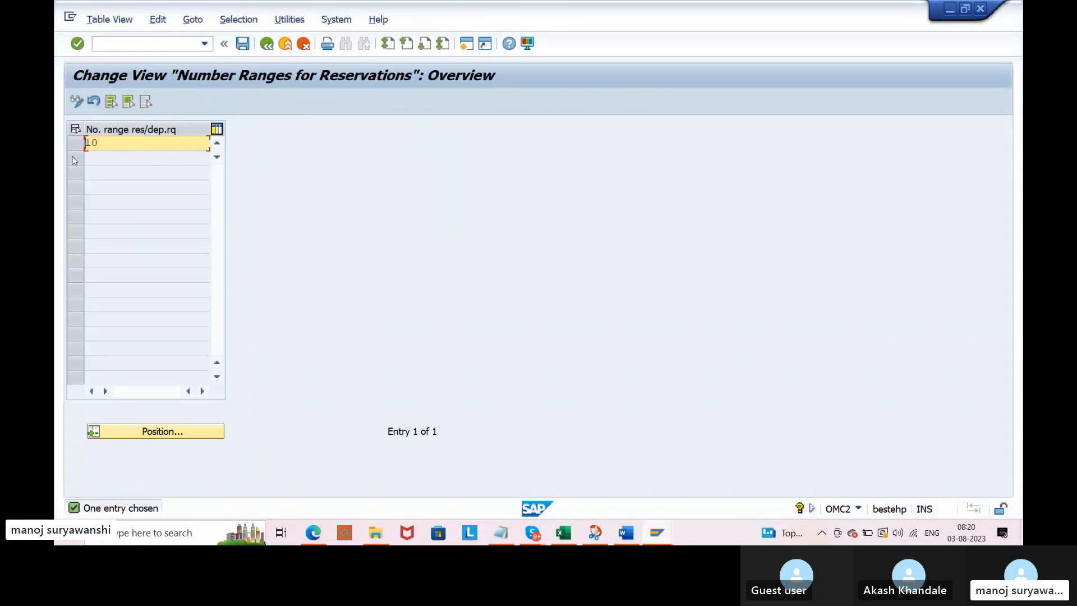
pyautogui.doubleClick(86, 144)
pyautogui.click(266, 43)
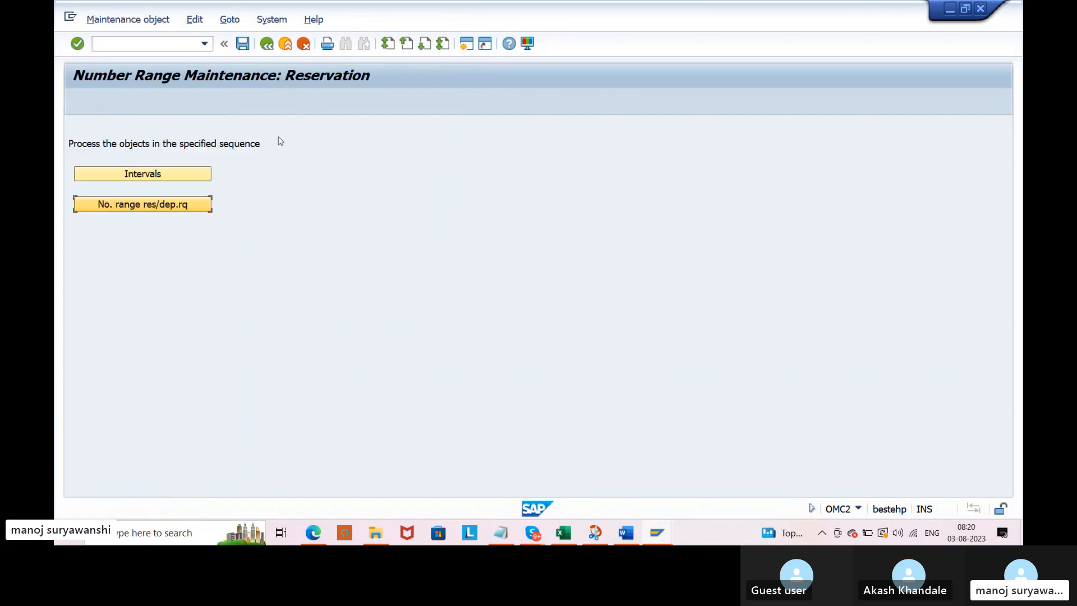
# Step: Display the MRES/DREQ number range intervals, examine the start number of interval 10, and return to the reservation maintenance screen
pyautogui.click(158, 173)
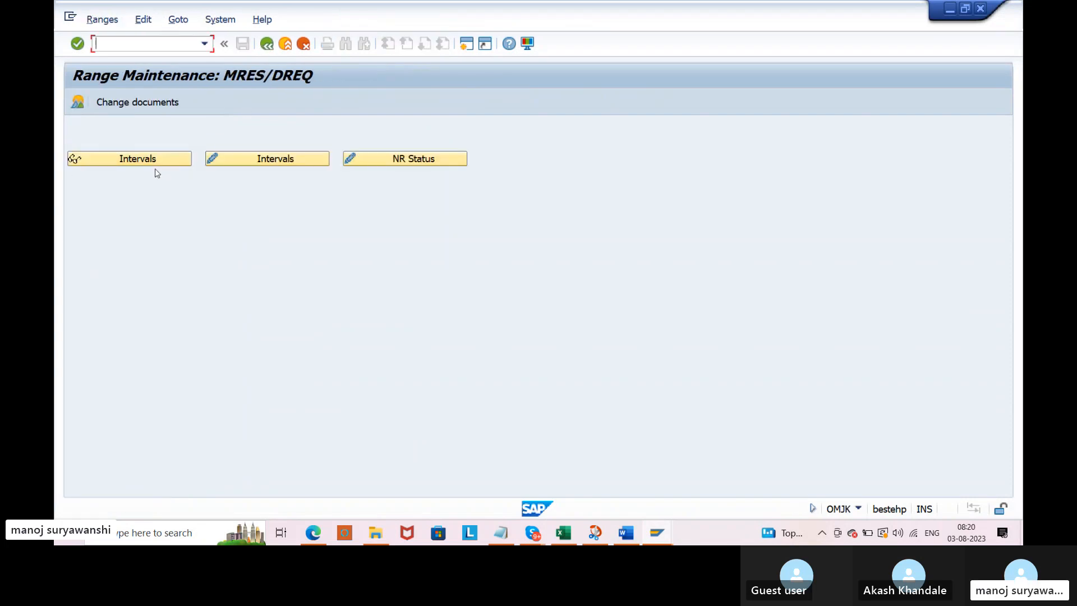
pyautogui.click(117, 163)
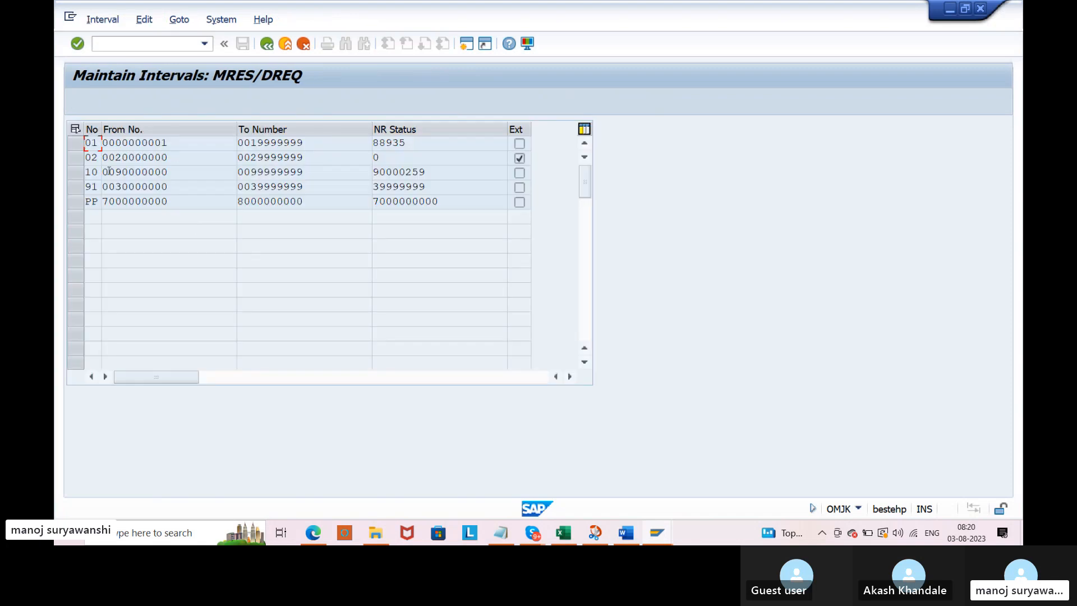
pyautogui.click(91, 171)
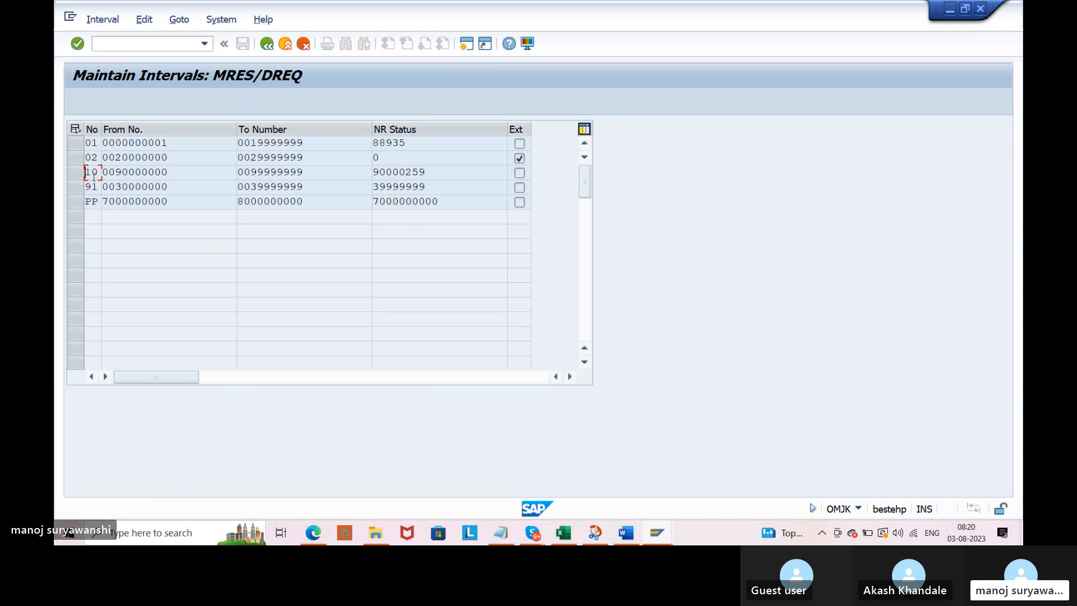
pyautogui.moveTo(168, 173); pyautogui.dragTo(102, 173)
pyautogui.click(104, 173)
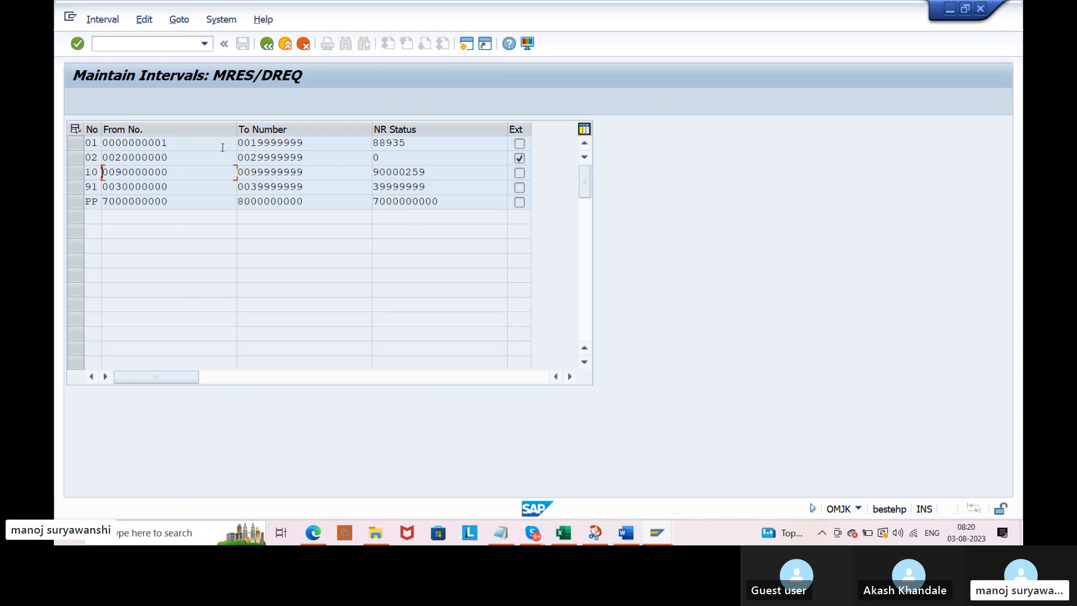
pyautogui.click(267, 44)
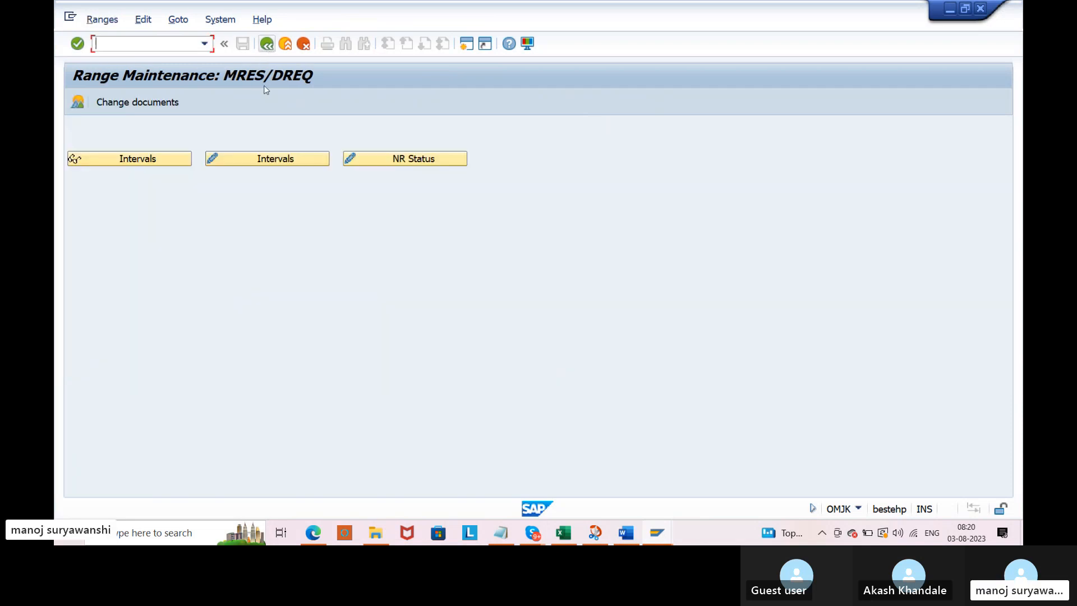
pyautogui.click(266, 44)
# Step: Open No. range res/dep.rq, check the assigned number range entry, and return to the reservation maintenance screen
pyautogui.click(153, 206)
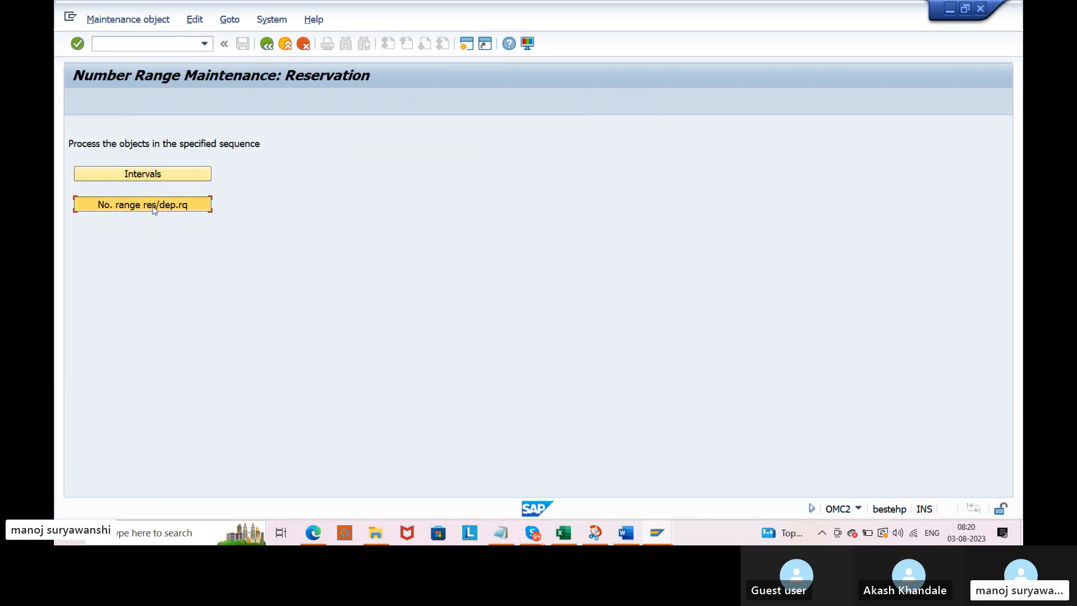
pyautogui.click(153, 206)
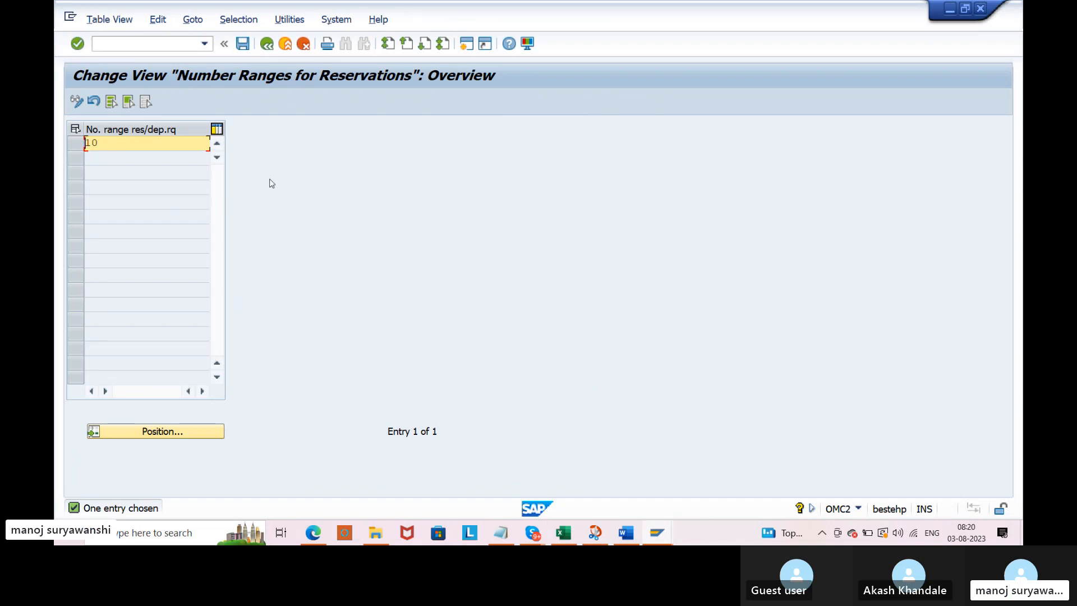
pyautogui.click(843, 449)
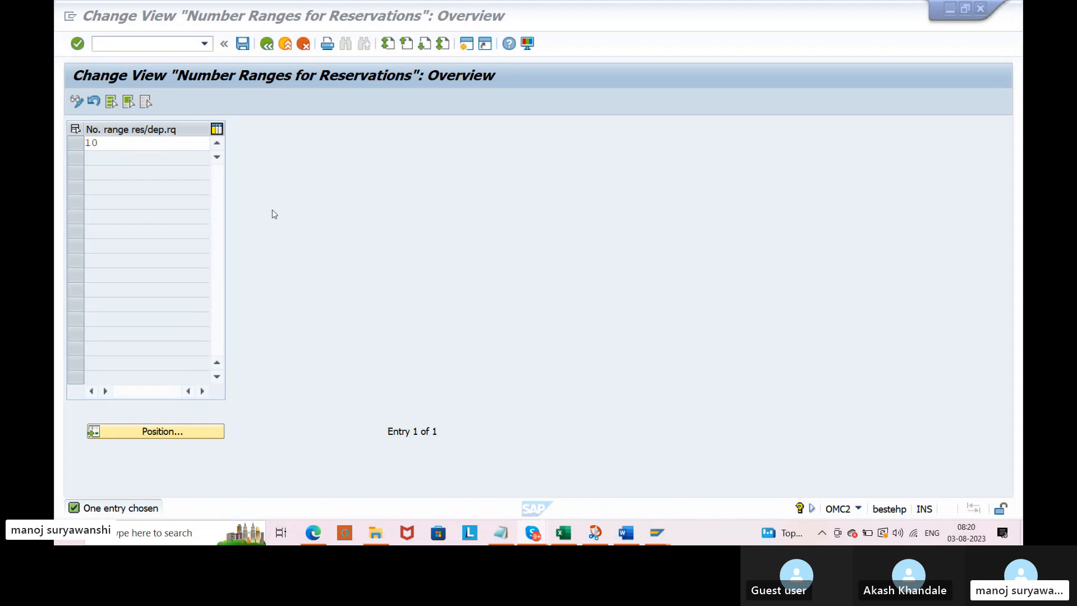
pyautogui.click(110, 145)
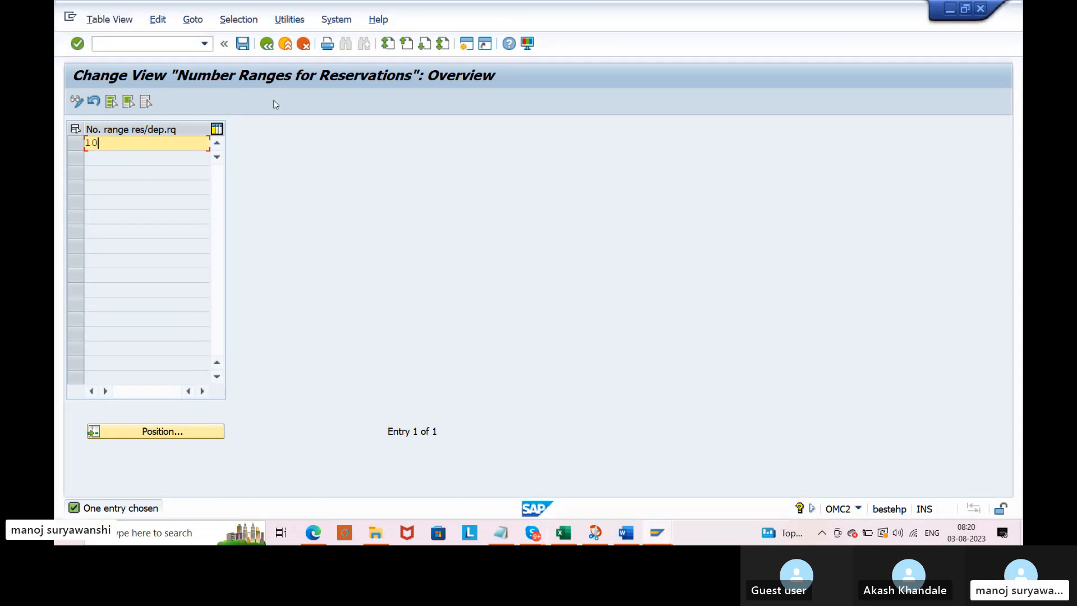
pyautogui.click(267, 49)
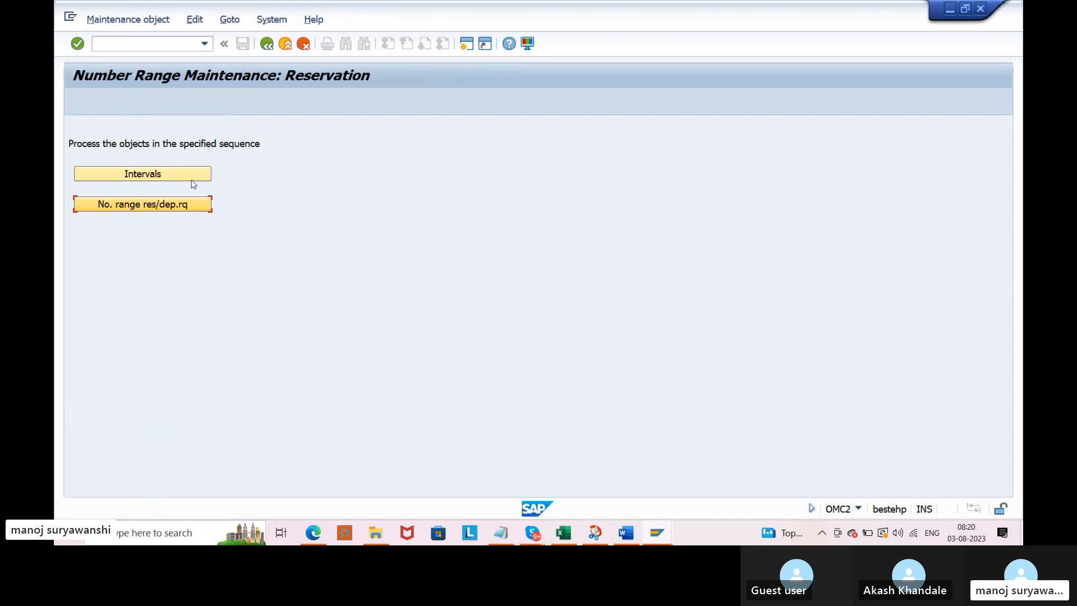
# Step: Display the reservation intervals once more and return to Number Range Maintenance: Reservation
pyautogui.click(191, 179)
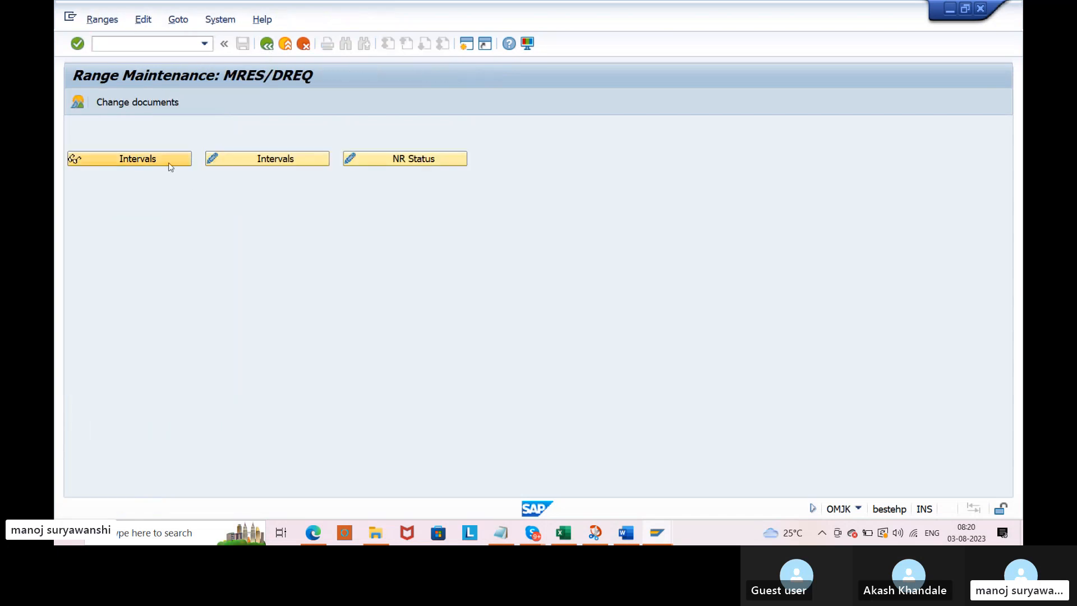
pyautogui.click(170, 163)
pyautogui.click(266, 43)
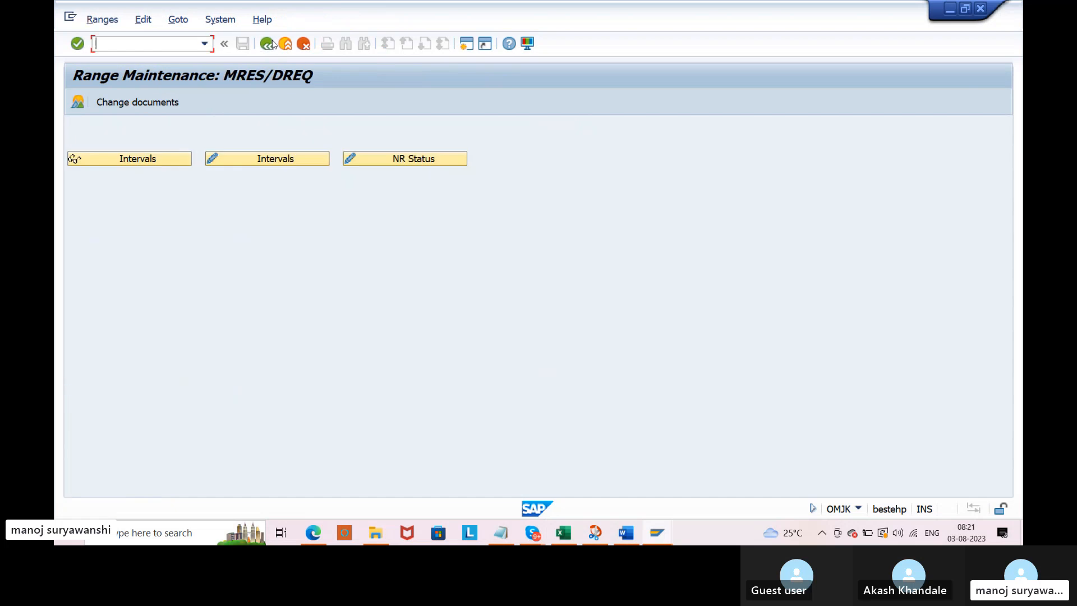
pyautogui.click(266, 43)
# Step: Review the No. range res/dep.rq assignment again and go back to the Display IMG structure
pyautogui.click(143, 204)
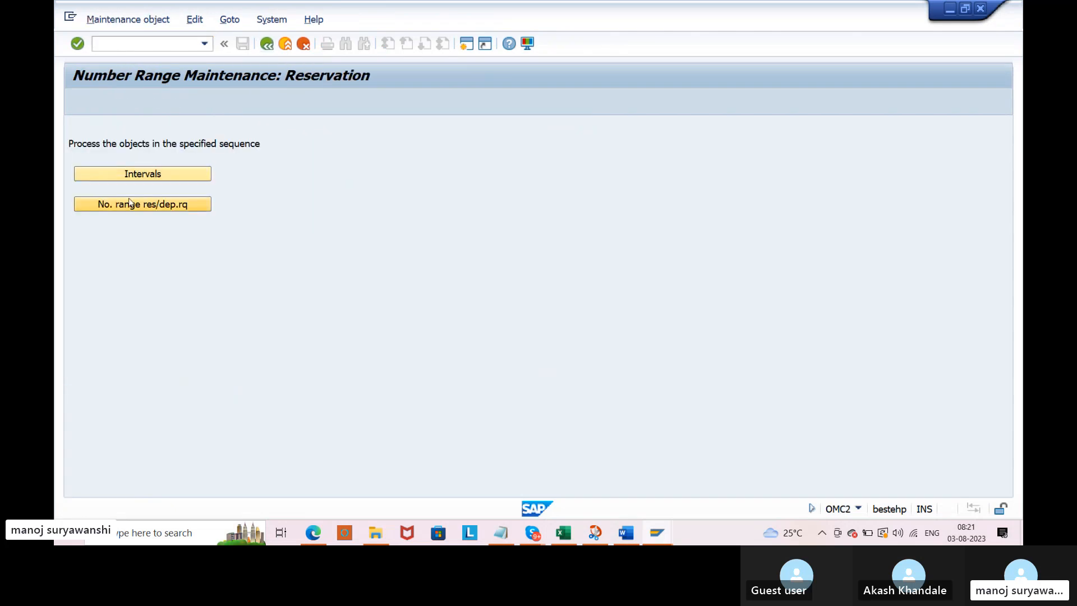
pyautogui.click(78, 143)
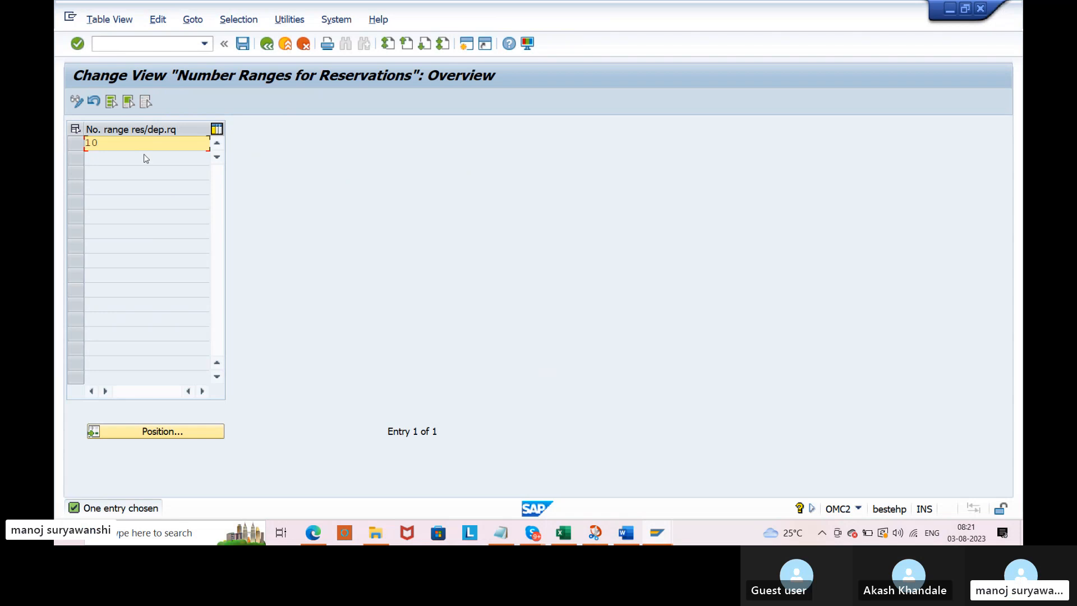
pyautogui.click(266, 44)
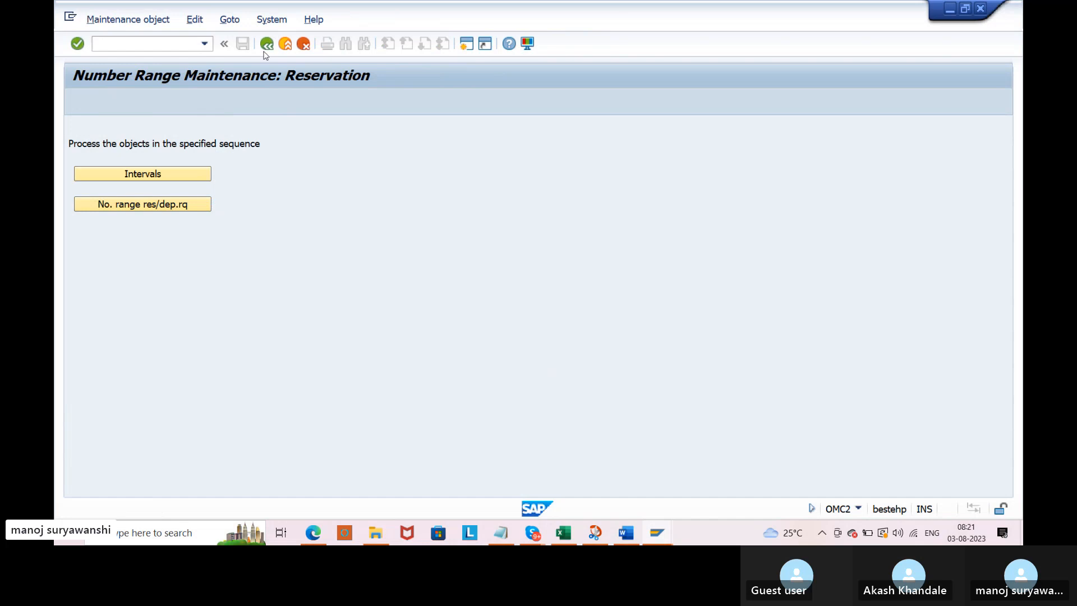
pyautogui.click(266, 50)
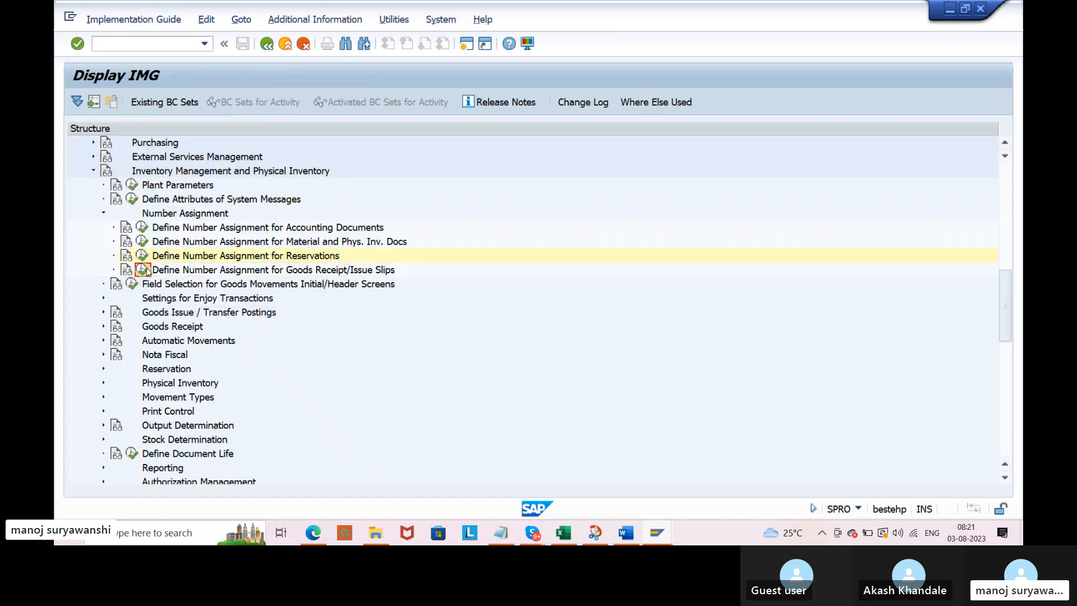
# Step: Open Define Number Assignment for Goods Receipt/Issue Slips, and switch to the session displaying the posted material document
pyautogui.click(143, 270)
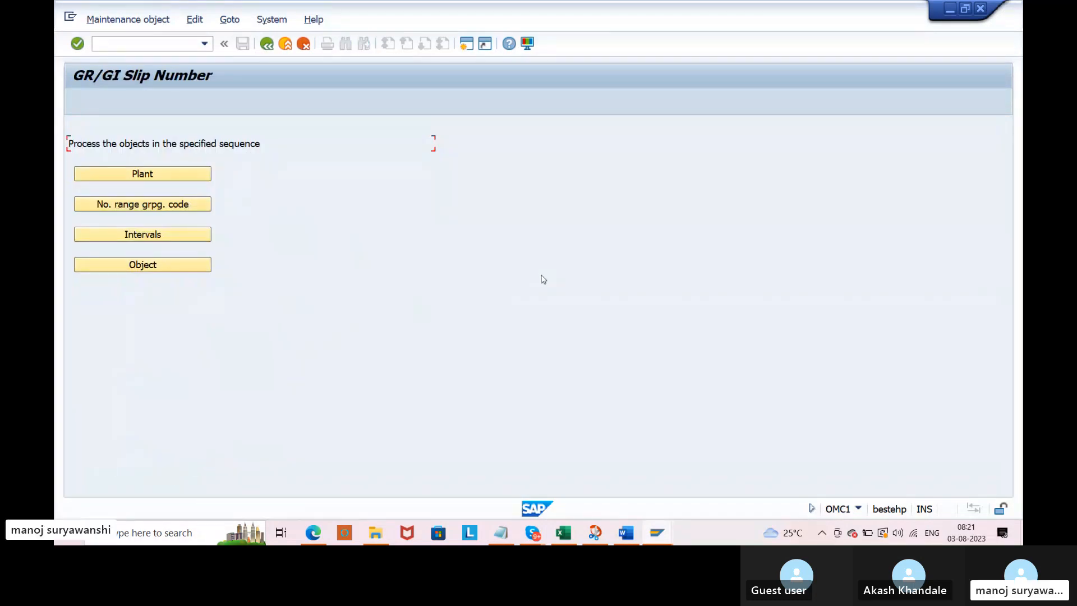
pyautogui.click(667, 542)
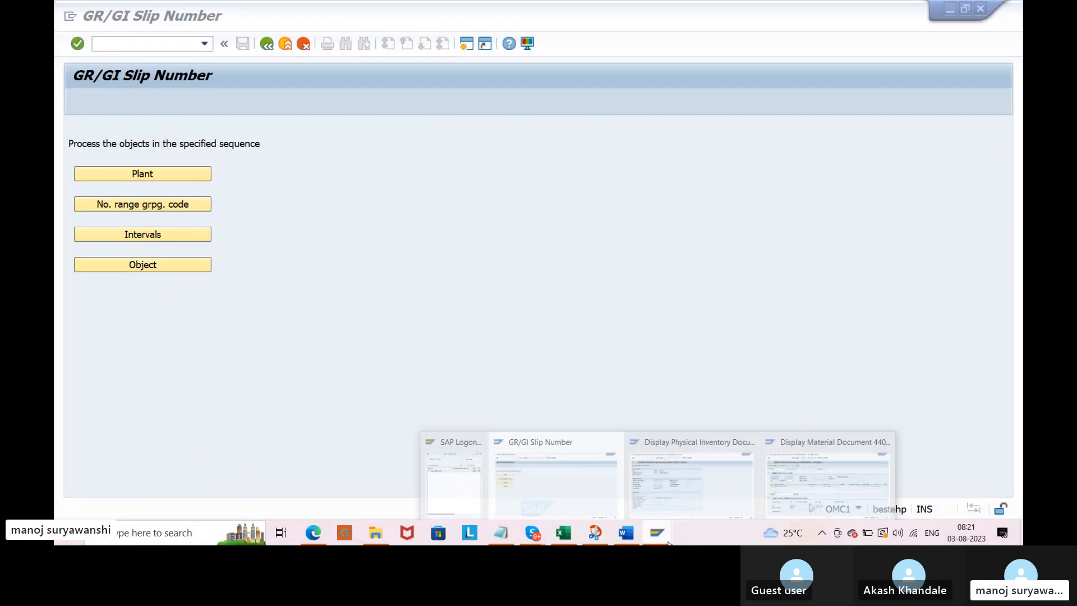
pyautogui.click(826, 483)
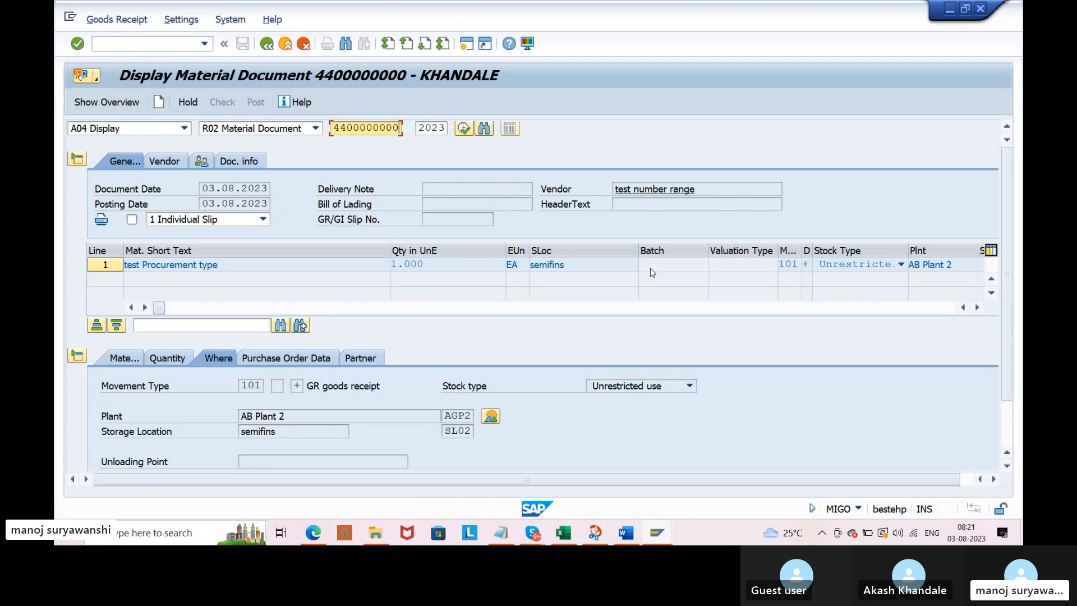
# Step: Try to activate printing with 1 Individual Slip for the material document, and return to the GR/GI Slip Number session to leave it
pyautogui.click(133, 219)
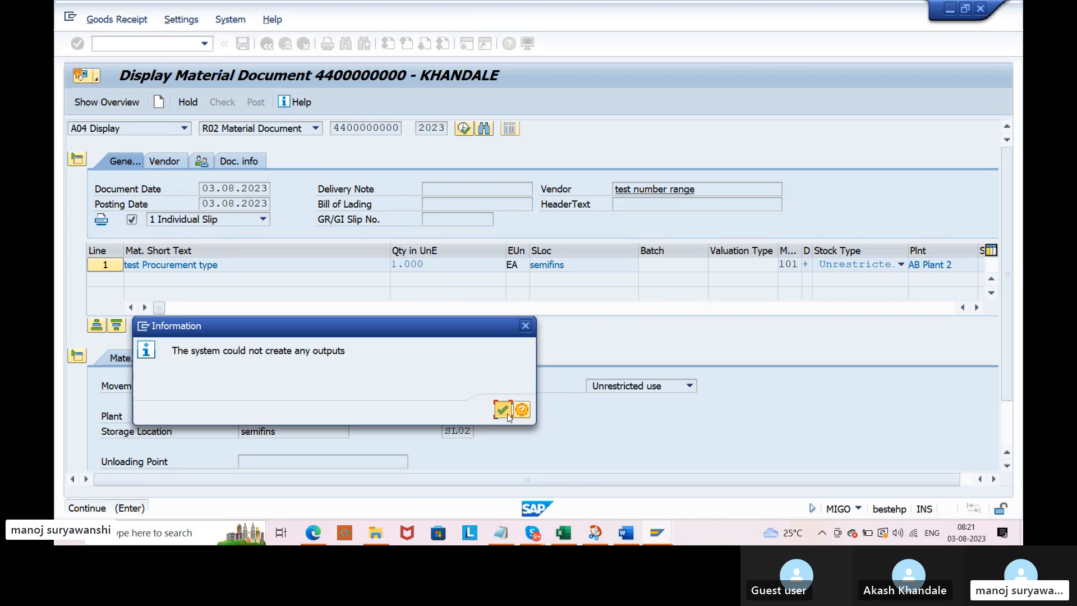
pyautogui.click(508, 416)
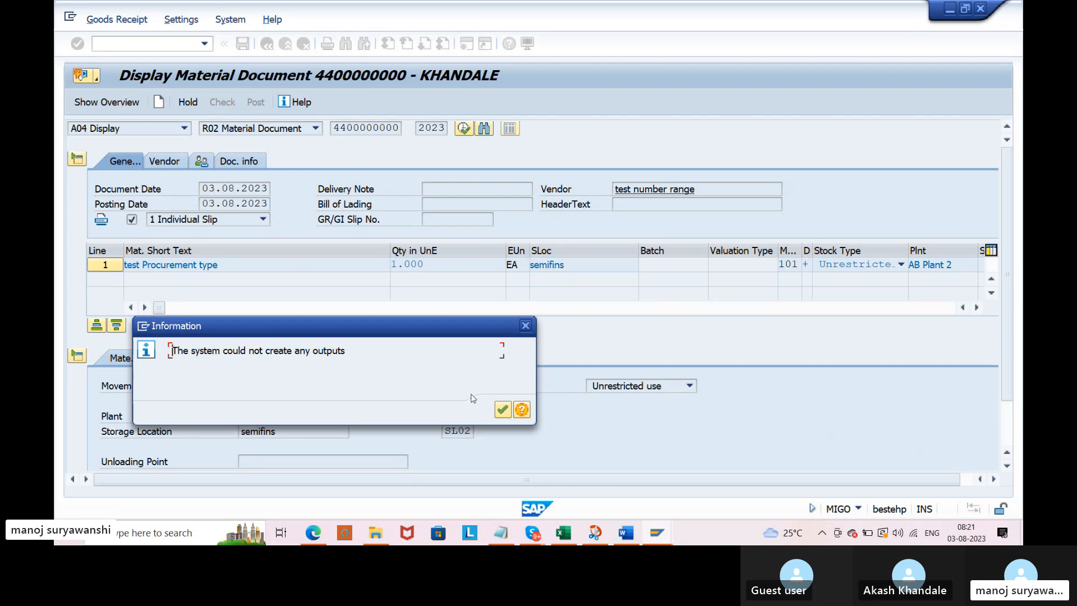
pyautogui.click(522, 327)
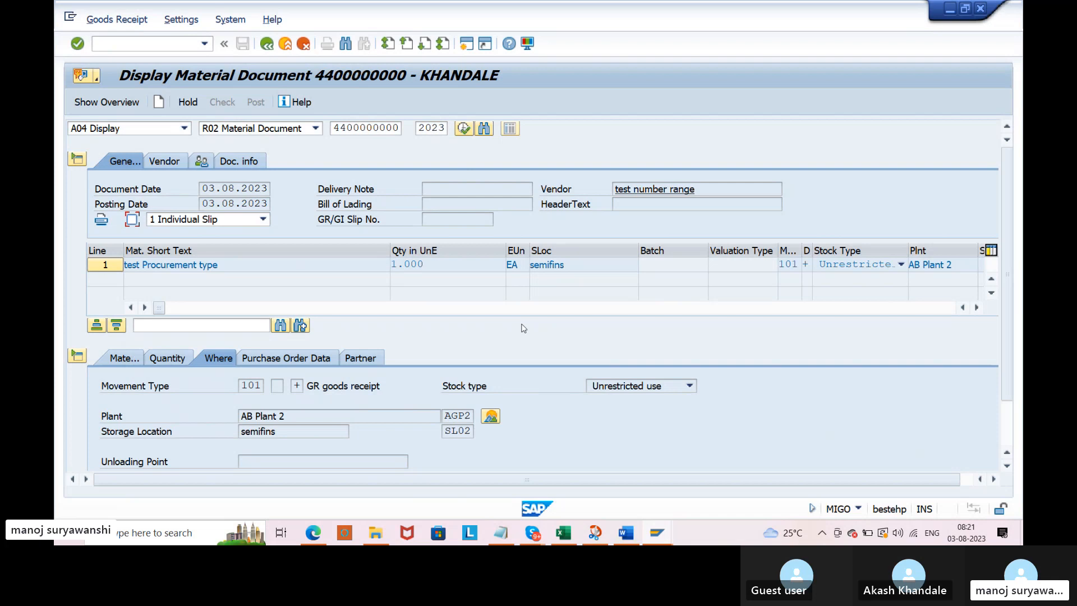
pyautogui.hotkey('alt', 'Tab')
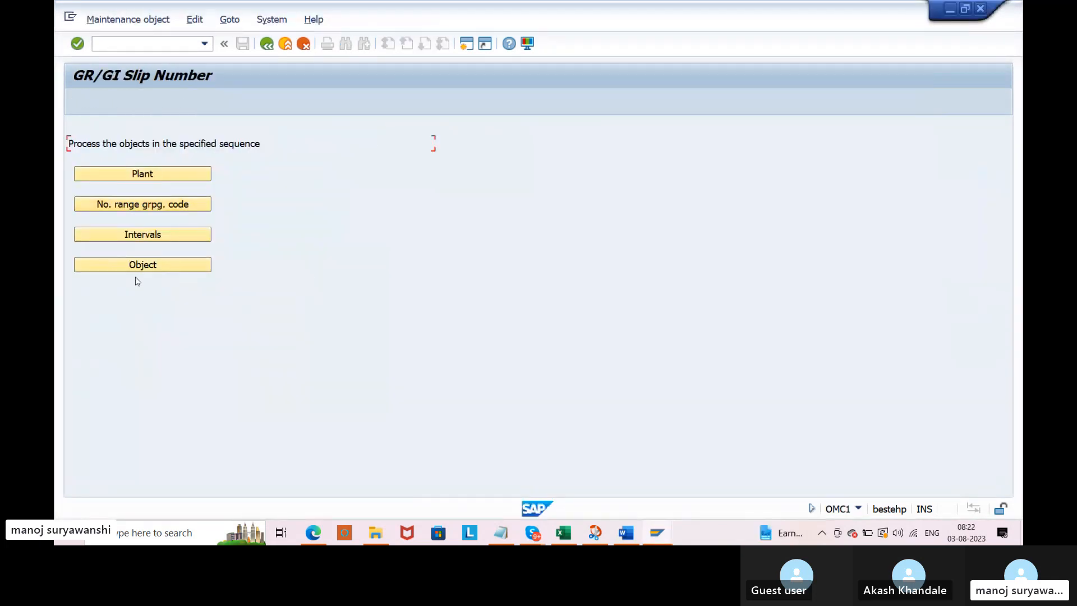
pyautogui.click(268, 46)
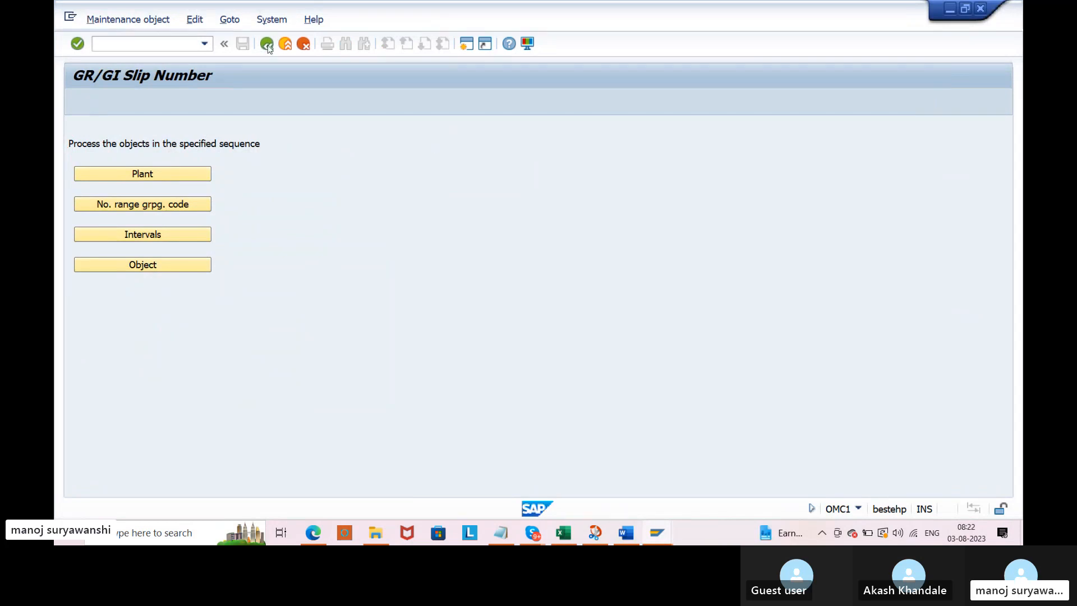